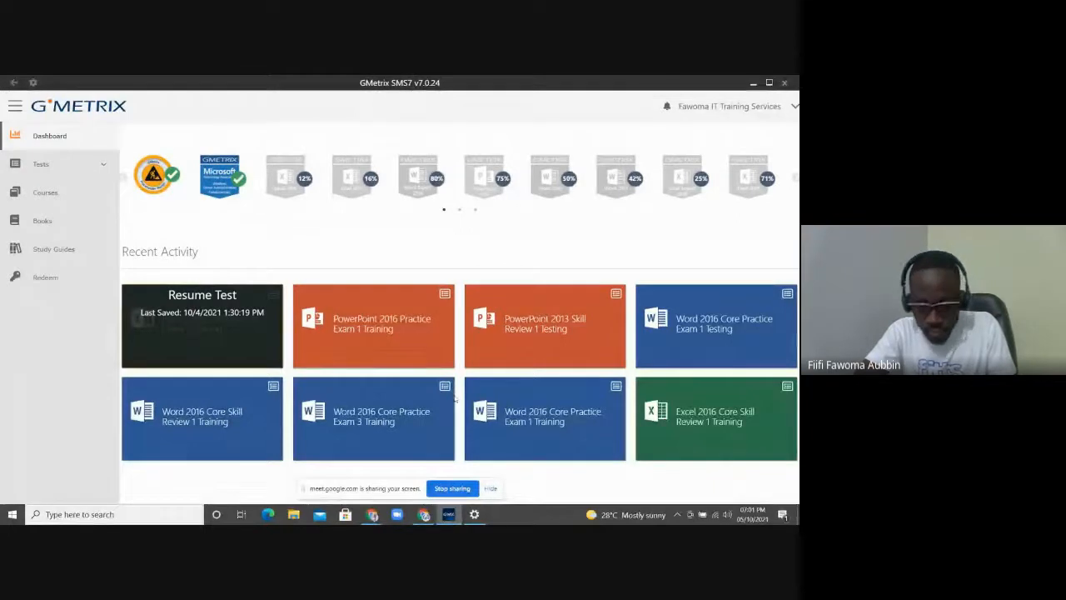
Hide the screen-sharing bar and launch the Excel 2016 Core Practice Exam 1 Training test
click(490, 489)
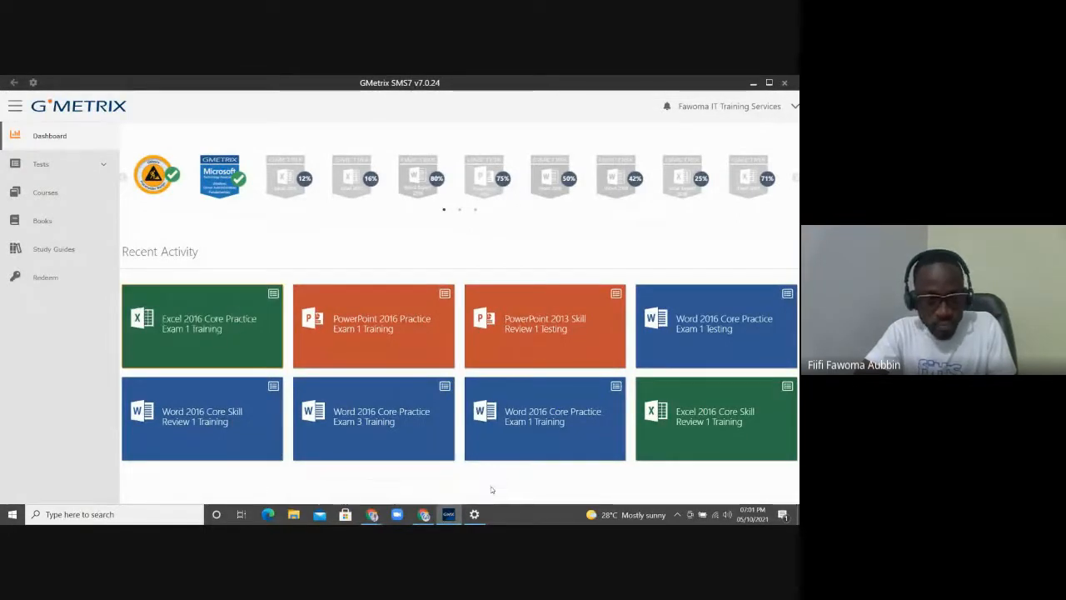
click(191, 329)
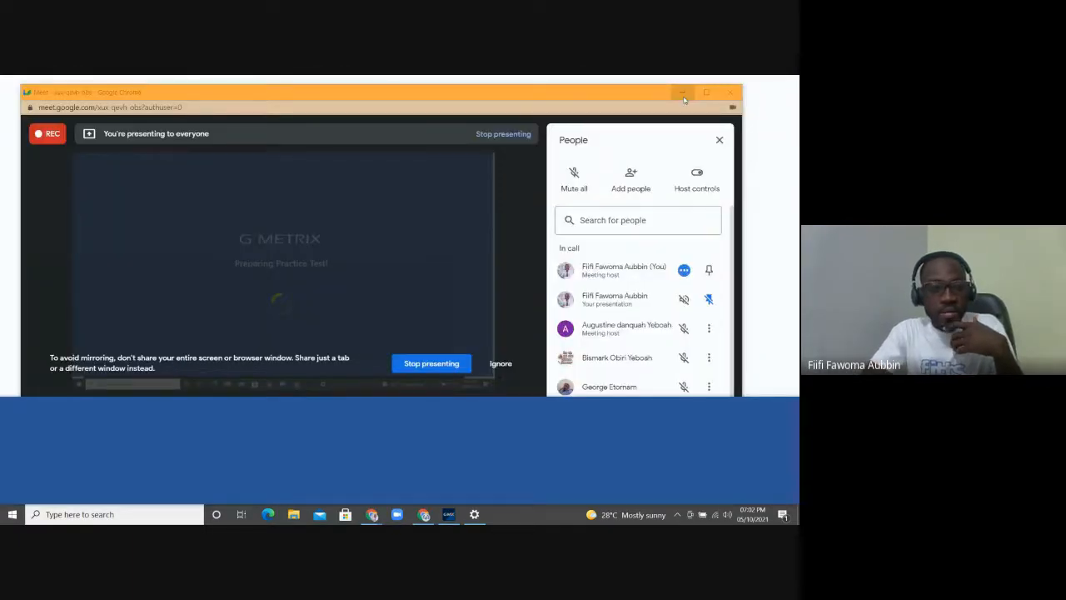
Minimize the Meet window and close the 'Check out our new look' announcement
click(682, 92)
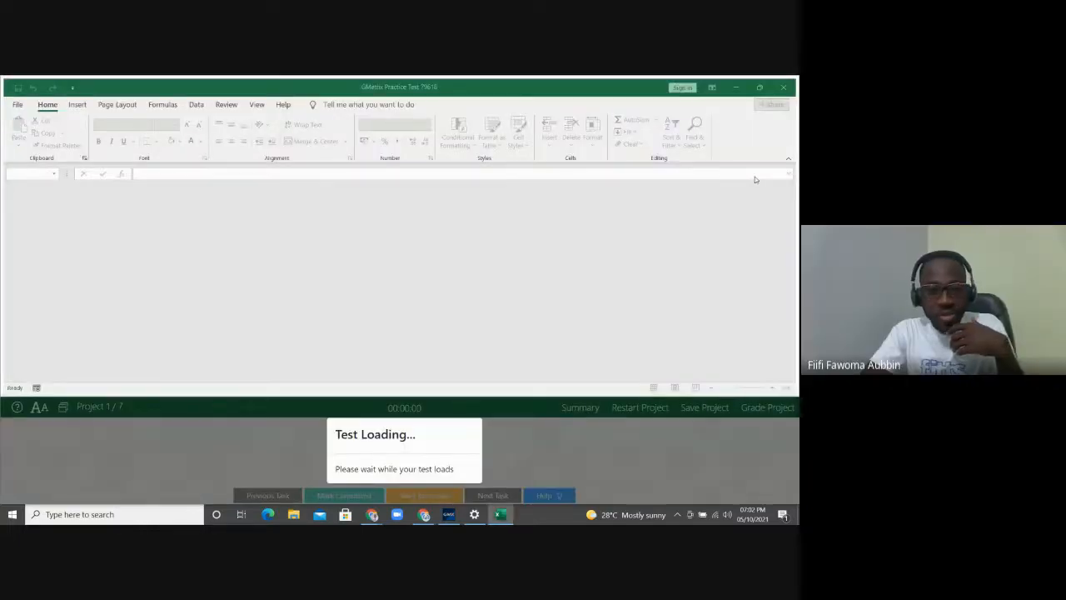
click(615, 91)
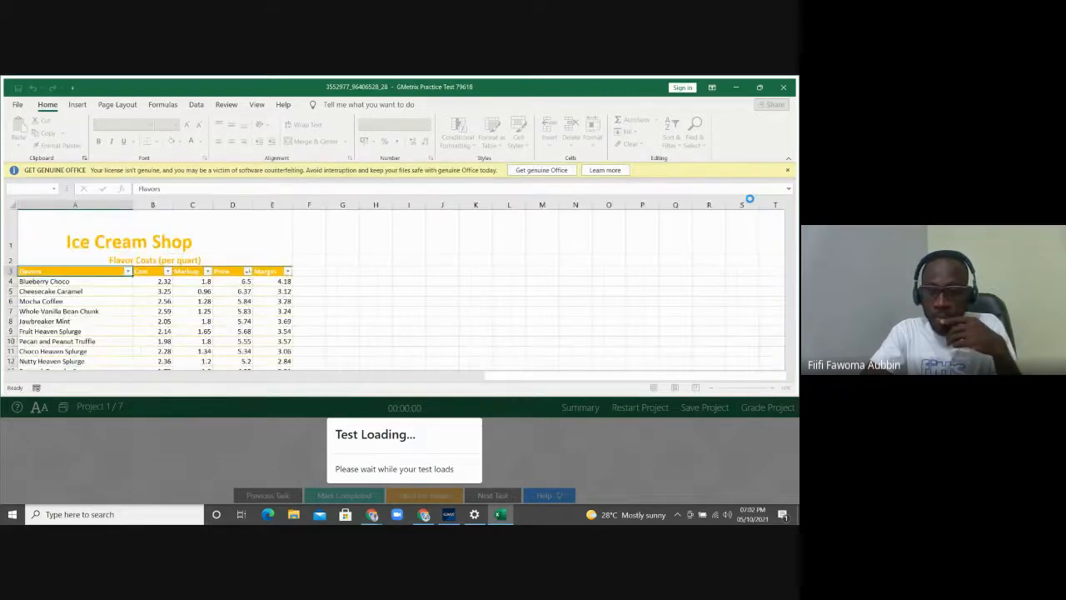
Close the Get Genuine Office bar, read the project Overview, then return to Task 1
click(787, 171)
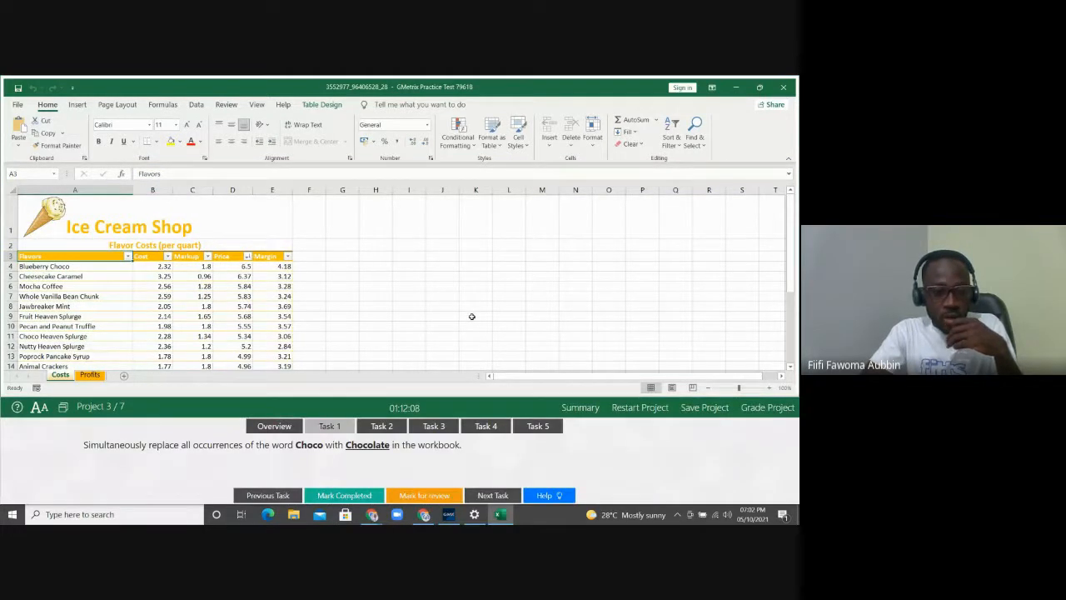
click(284, 431)
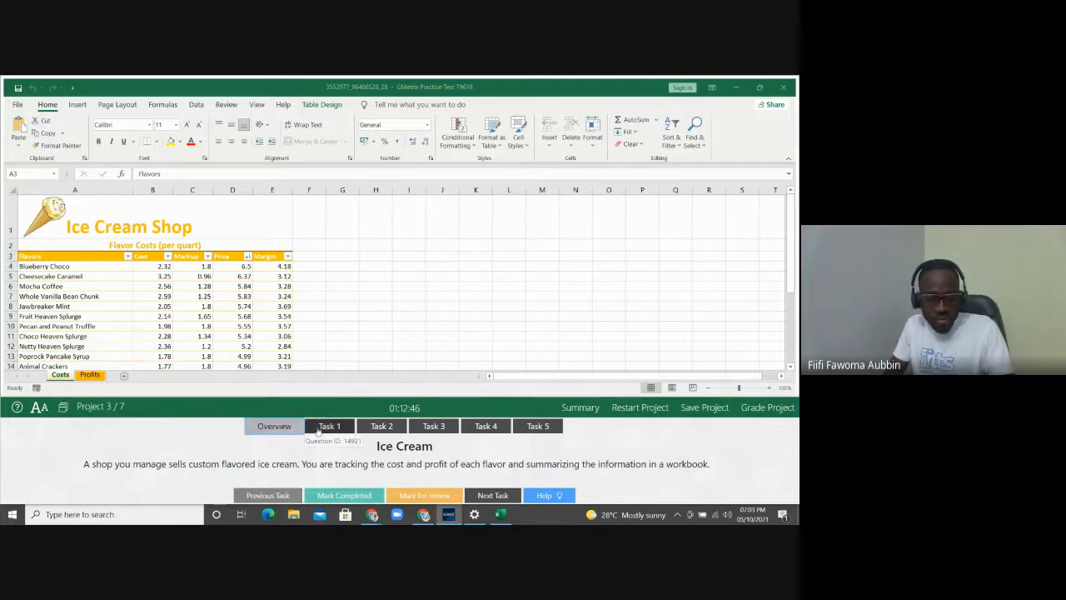
click(317, 430)
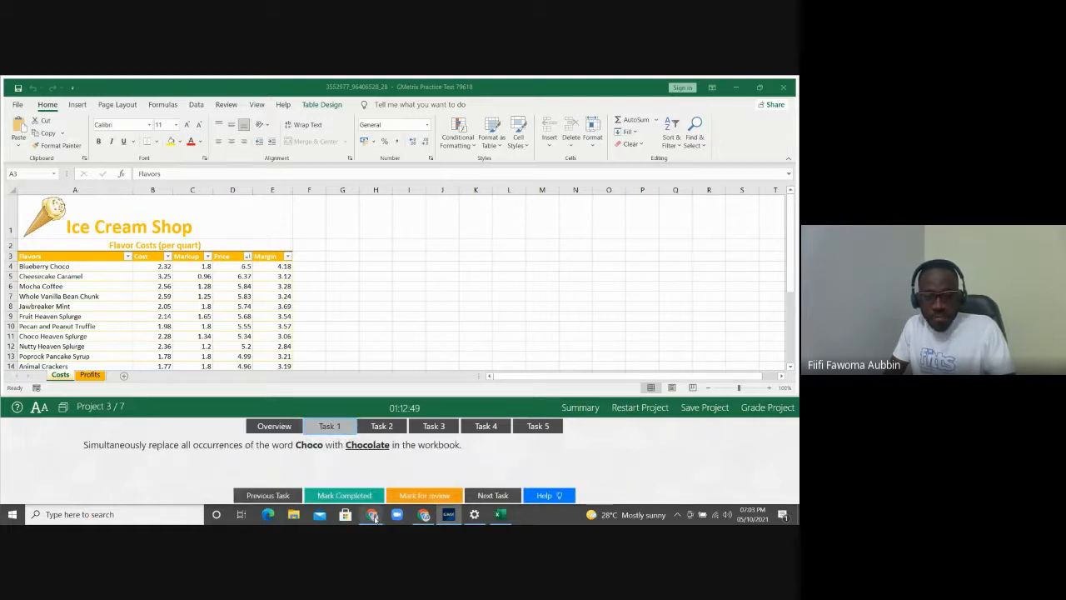
mouse_move(374, 517)
click(355, 490)
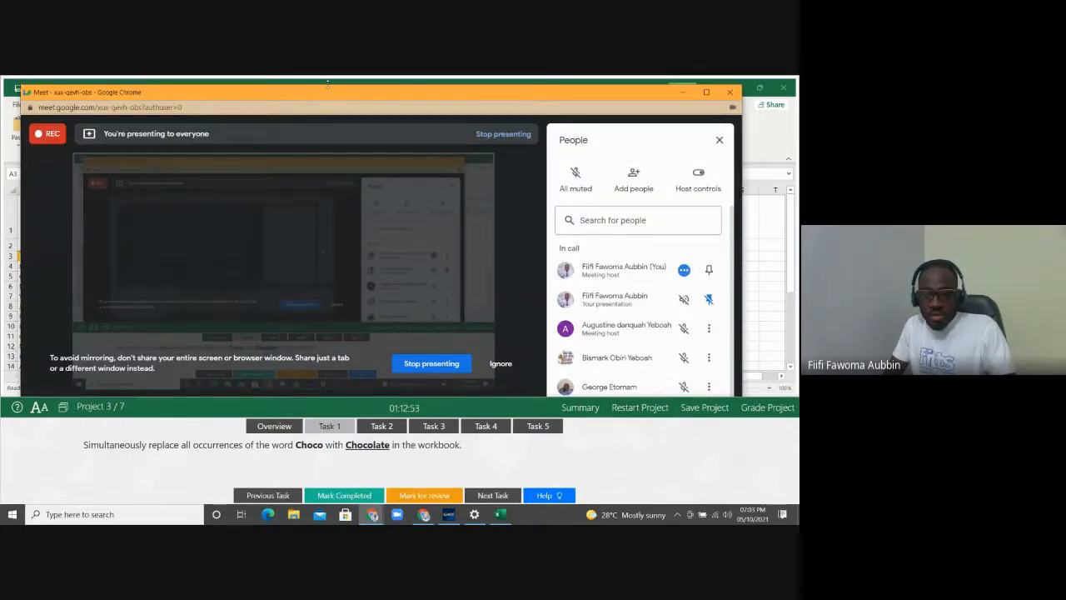
drag(328, 84, 305, 112)
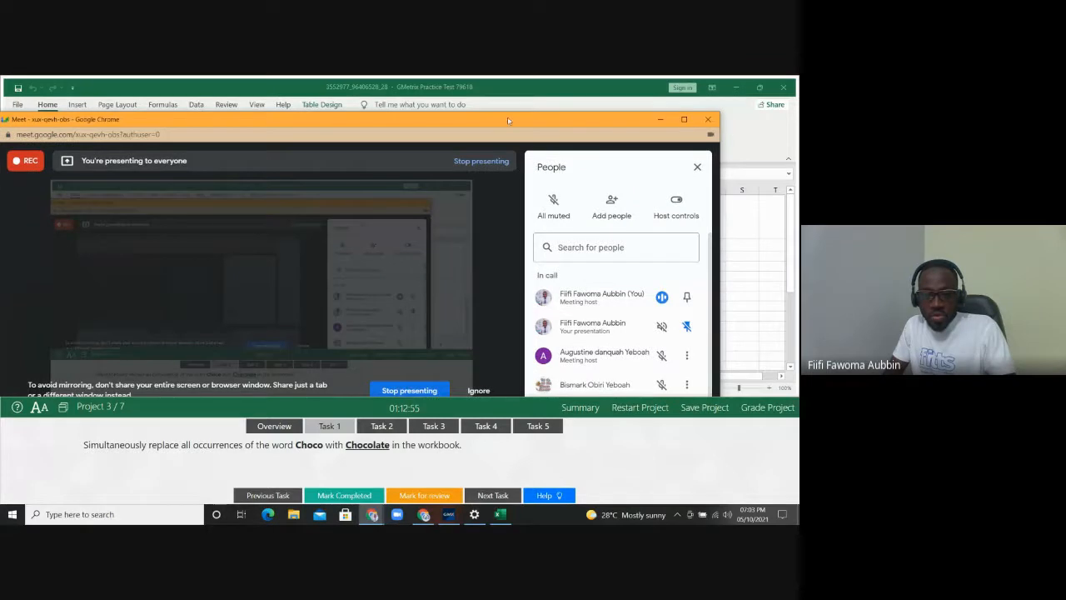
drag(507, 118, 491, 134)
click(647, 135)
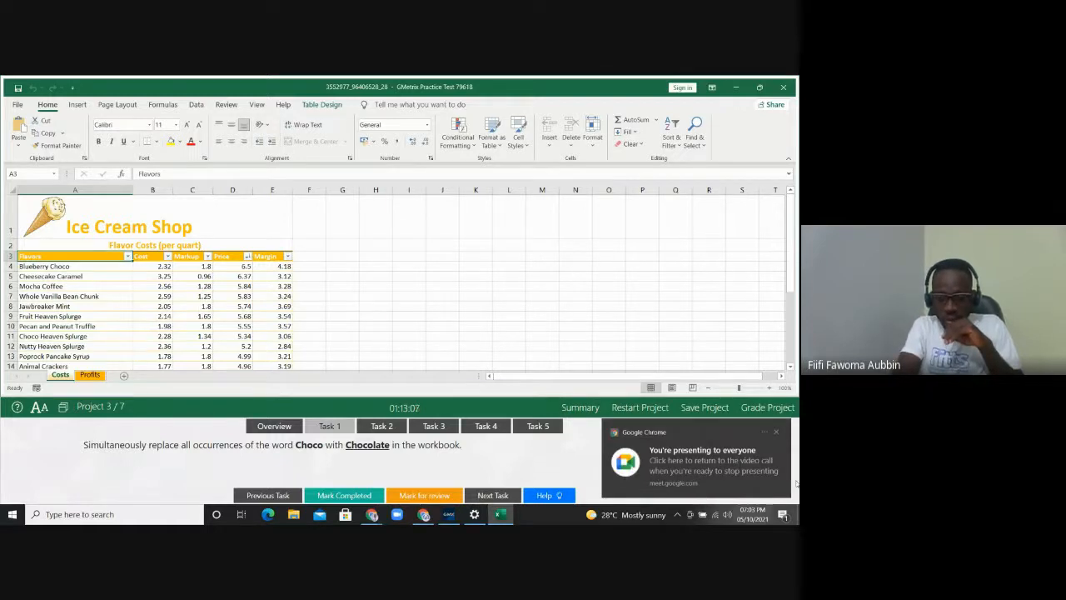
click(776, 434)
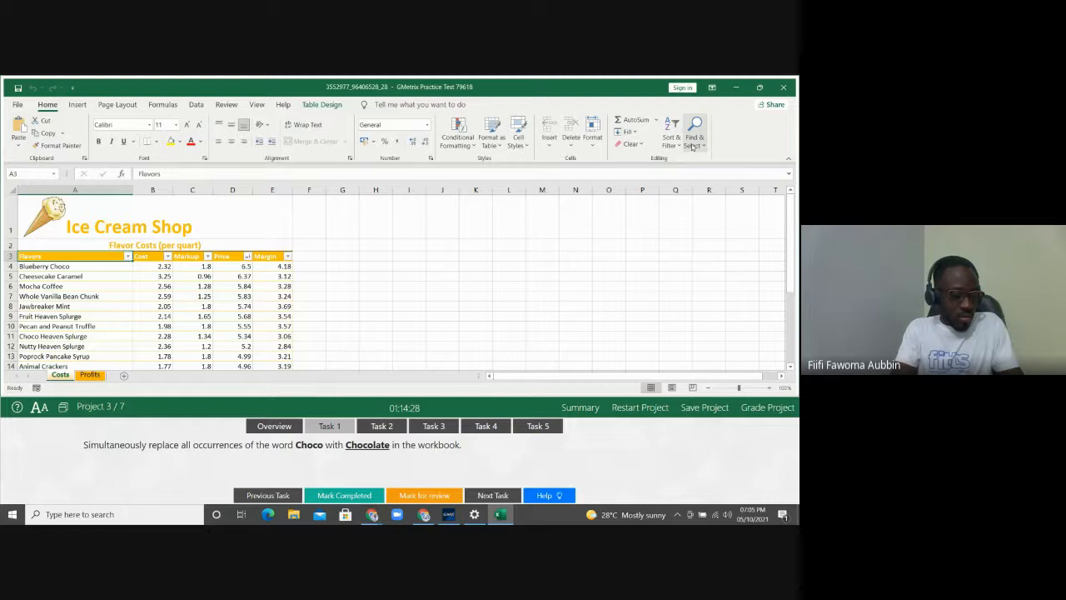
Open Find and Replace with Choco as the search text and Chocolate as the replacement
click(692, 147)
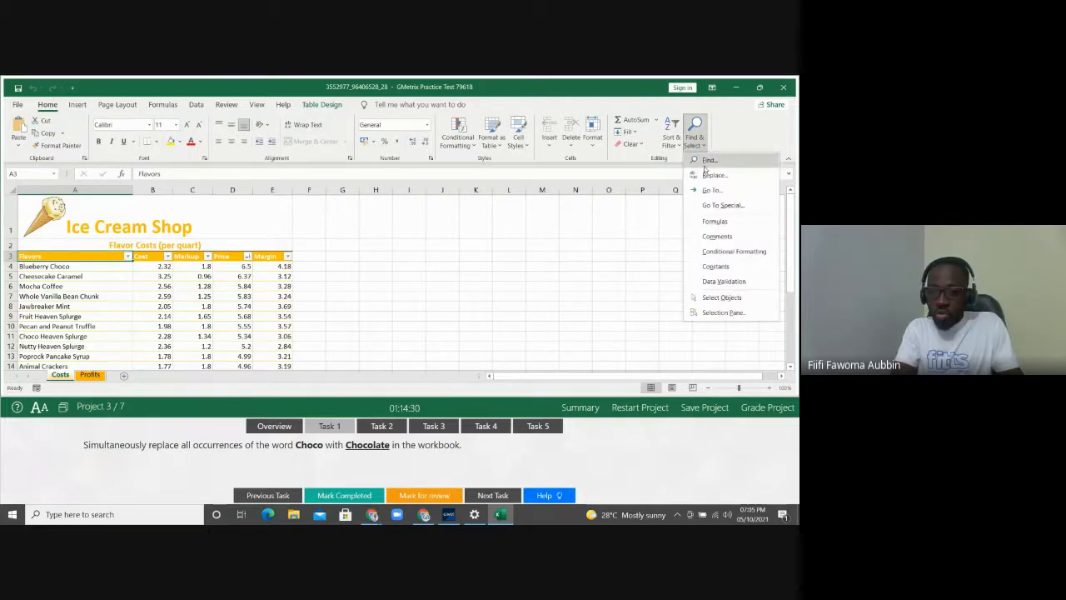
click(712, 175)
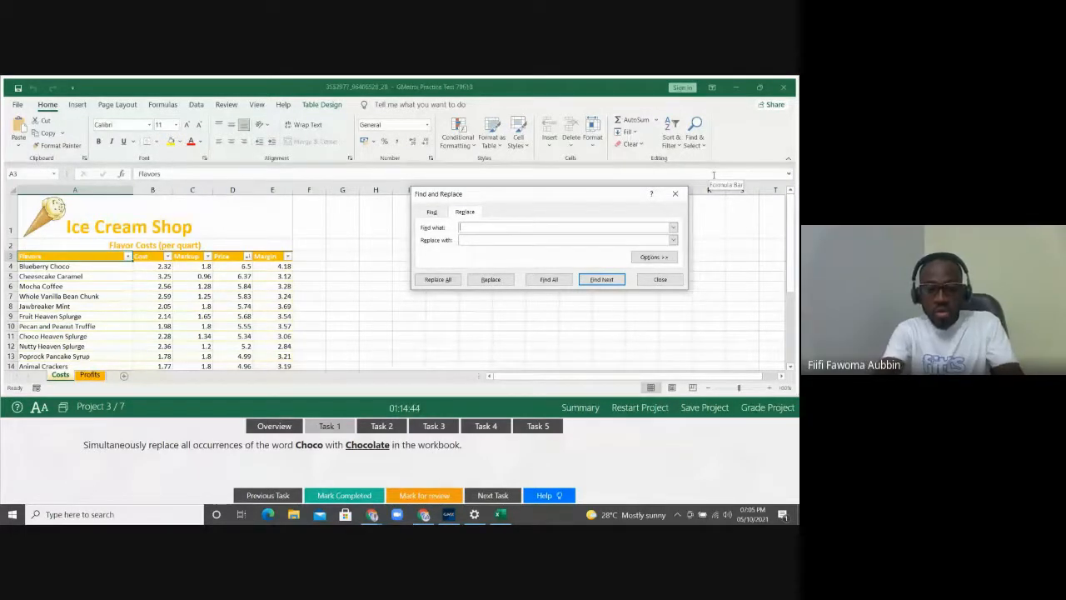
text(Choco)
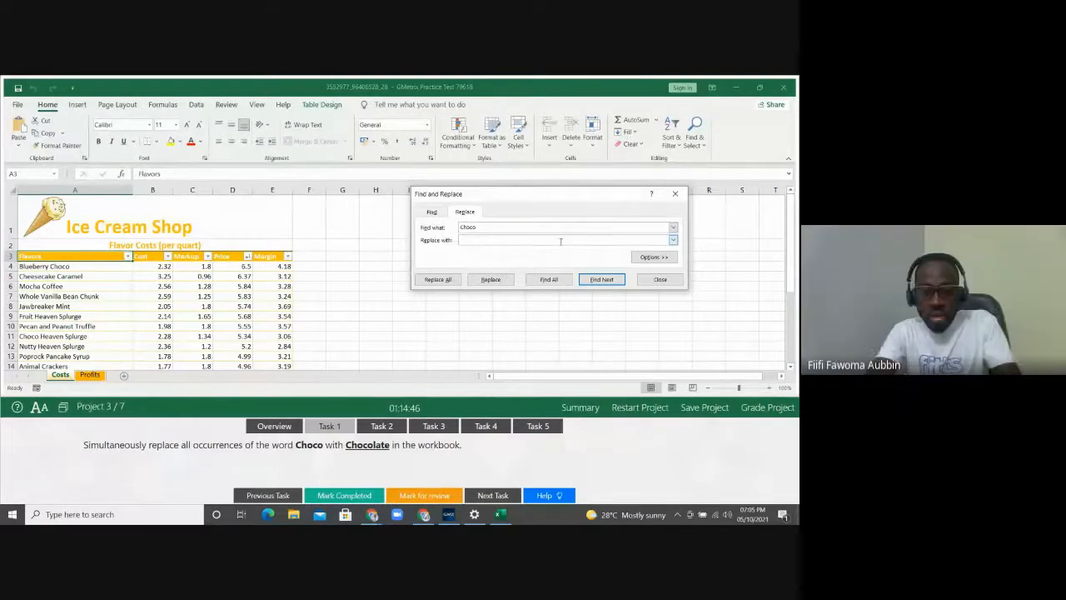
text(Chocolate)
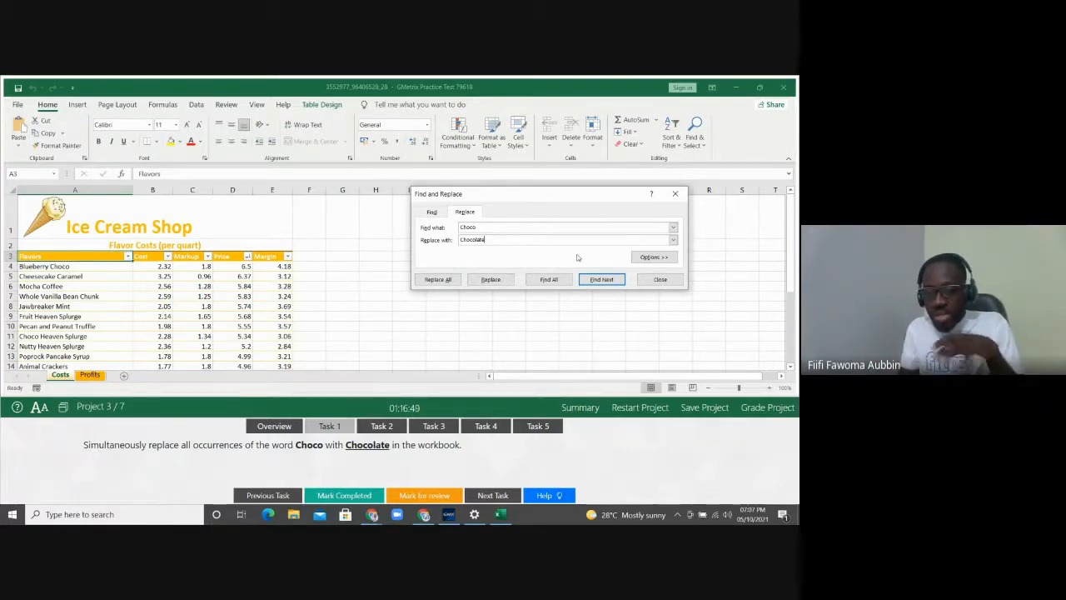
Replace all Choco with Chocolate, searching within the whole Workbook, then close the dialog
click(654, 257)
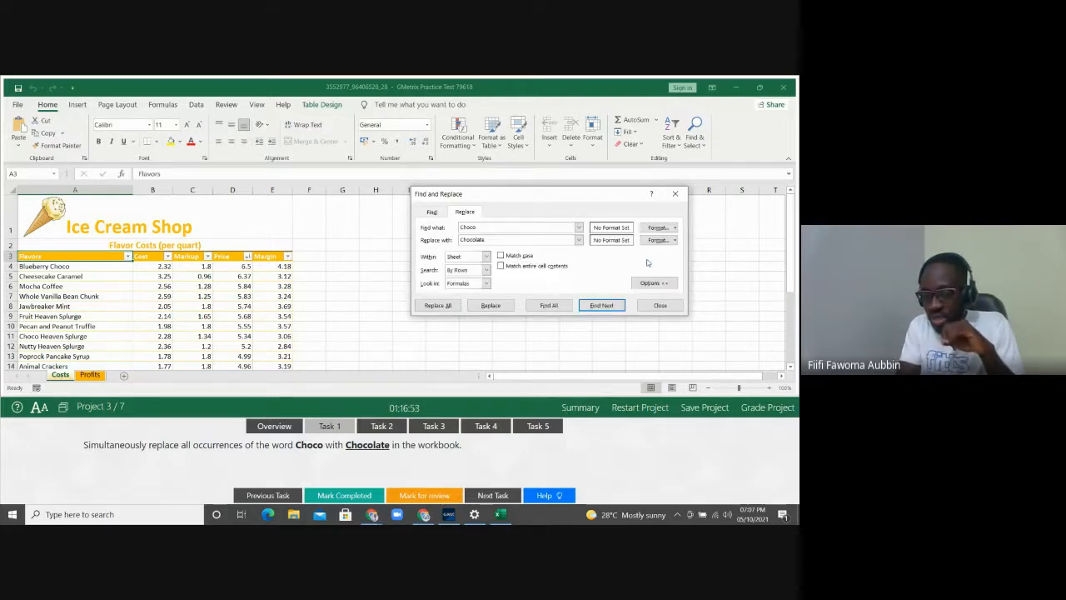
click(487, 256)
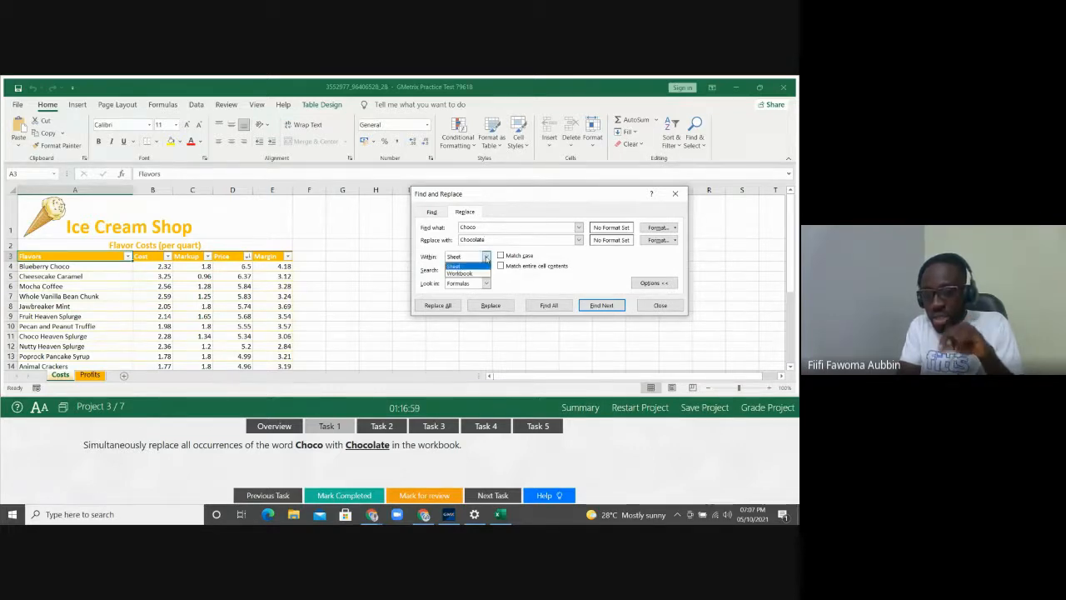
click(480, 274)
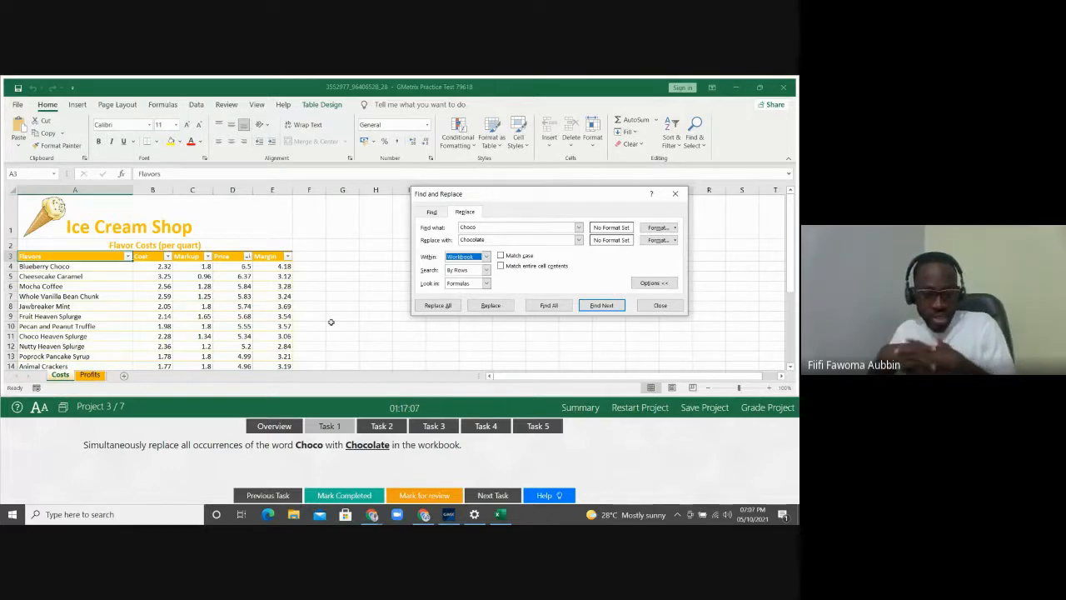
click(437, 305)
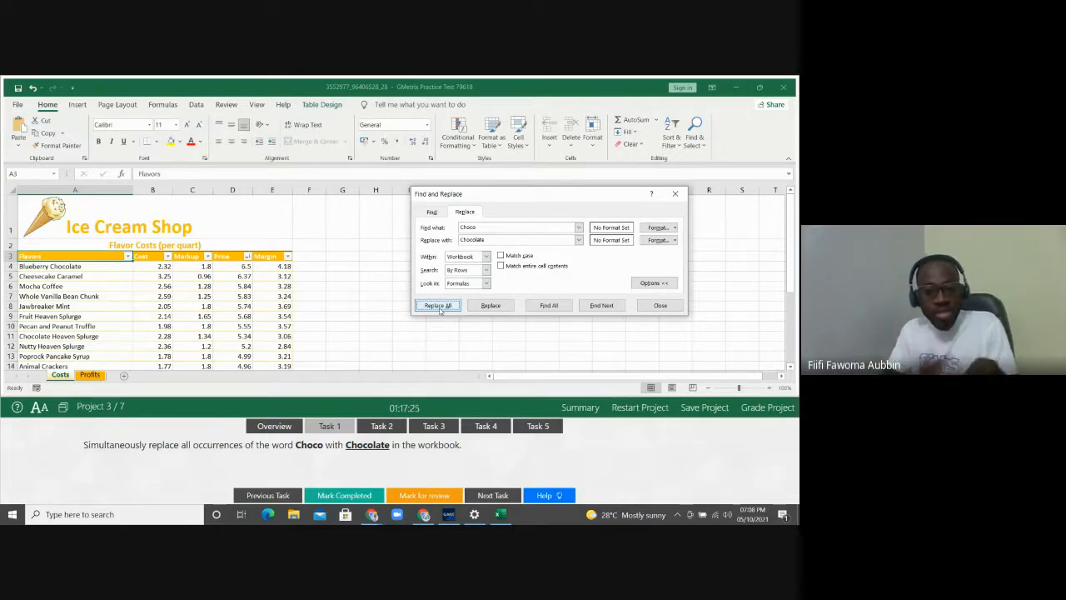
click(666, 307)
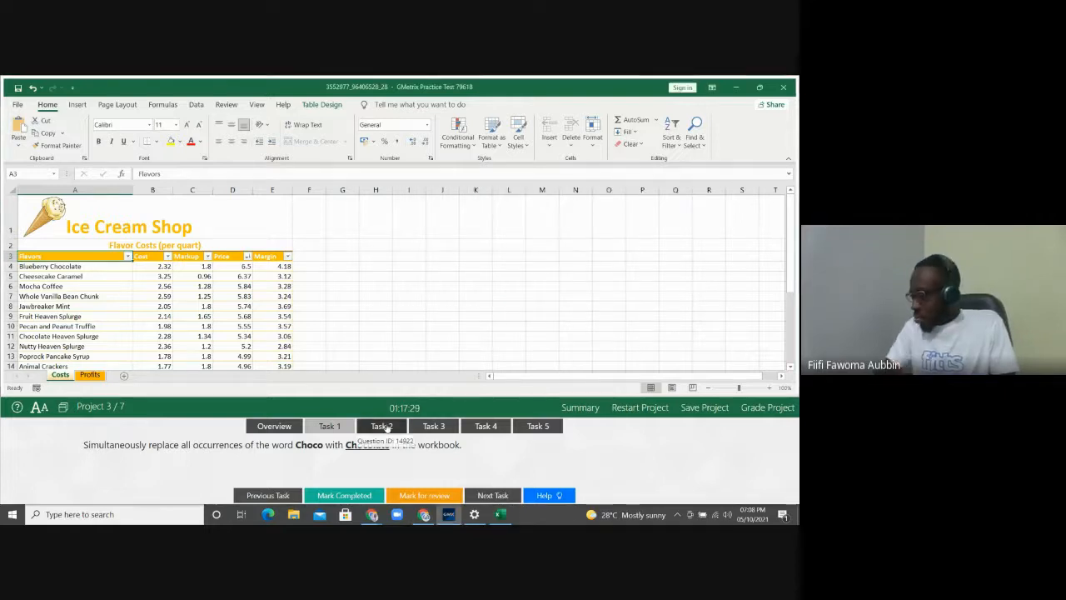
Switch to Task 2, which asks to repeat the logo and heading rows on printed pages
click(385, 427)
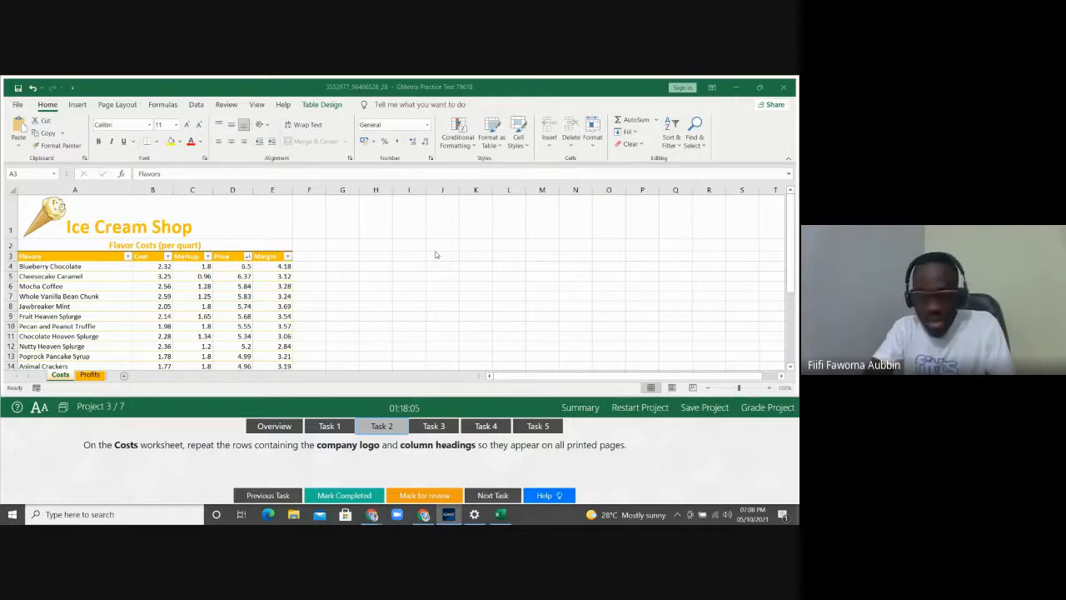
click(18, 105)
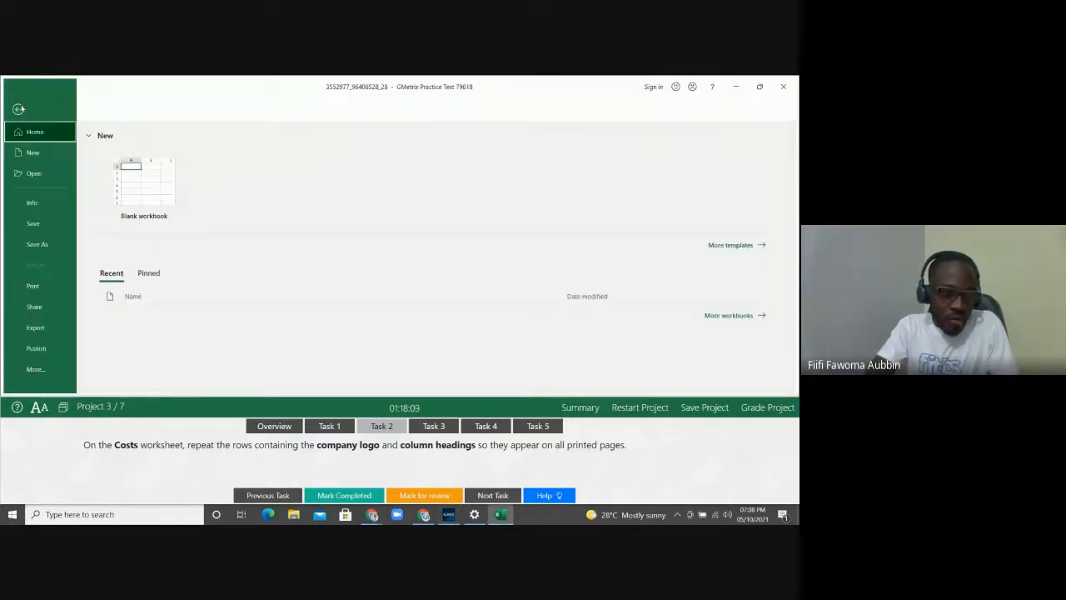
click(44, 286)
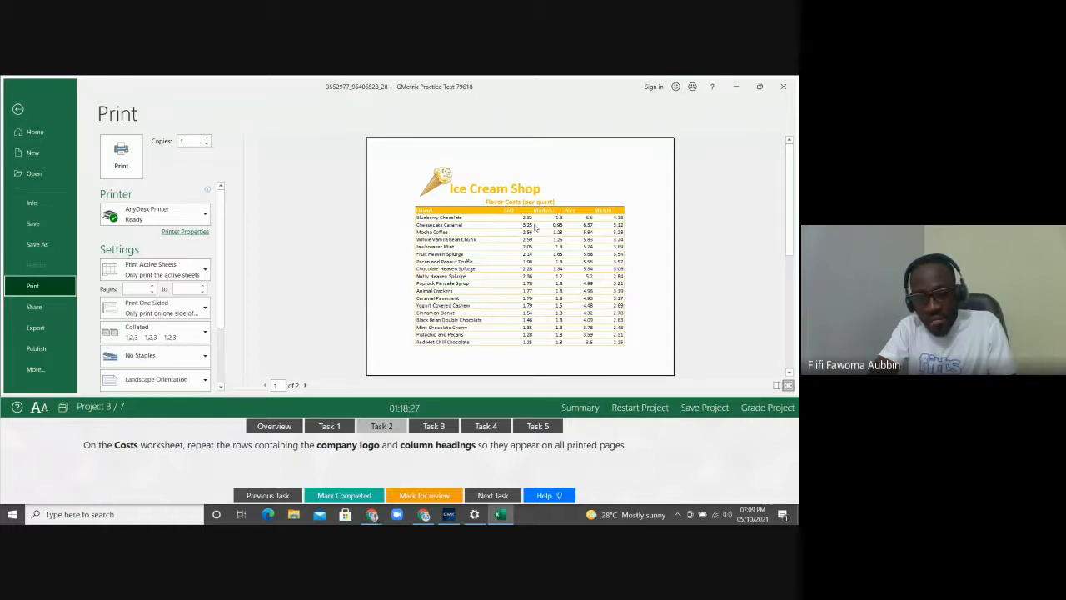
click(305, 385)
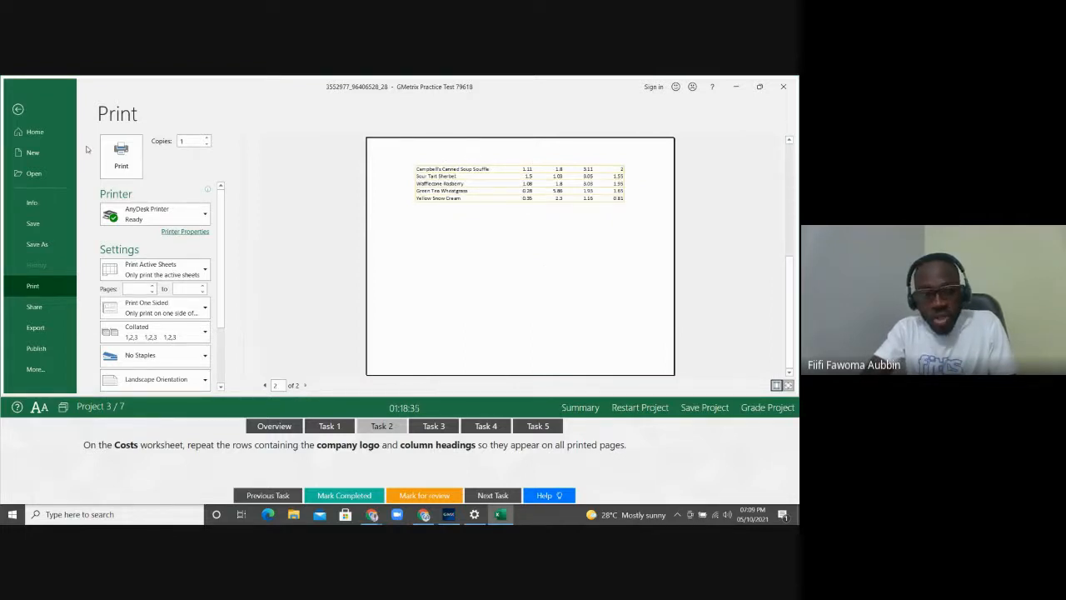
click(18, 109)
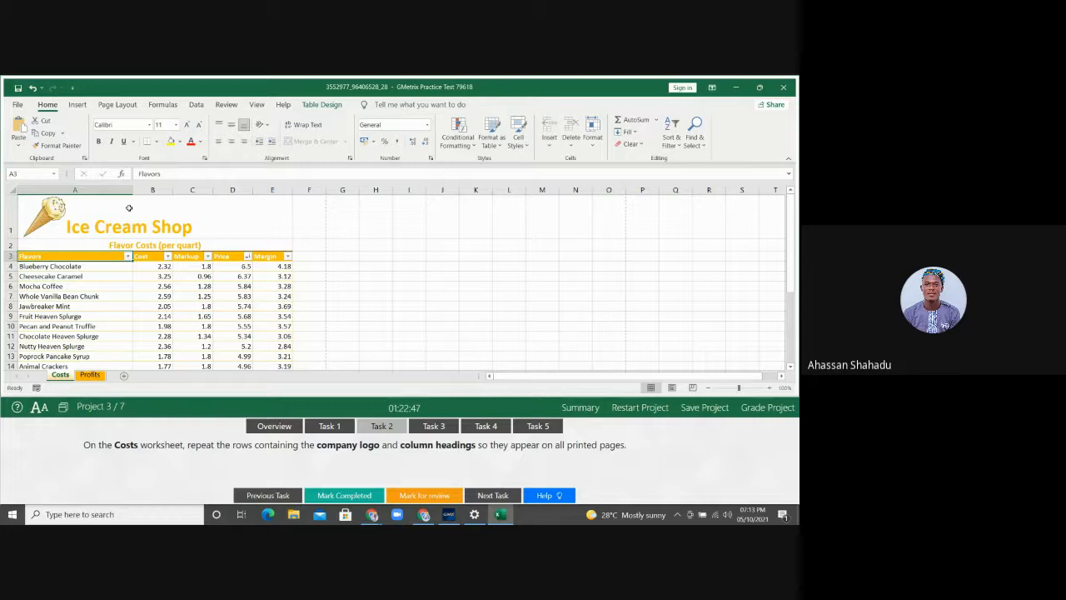
click(22, 214)
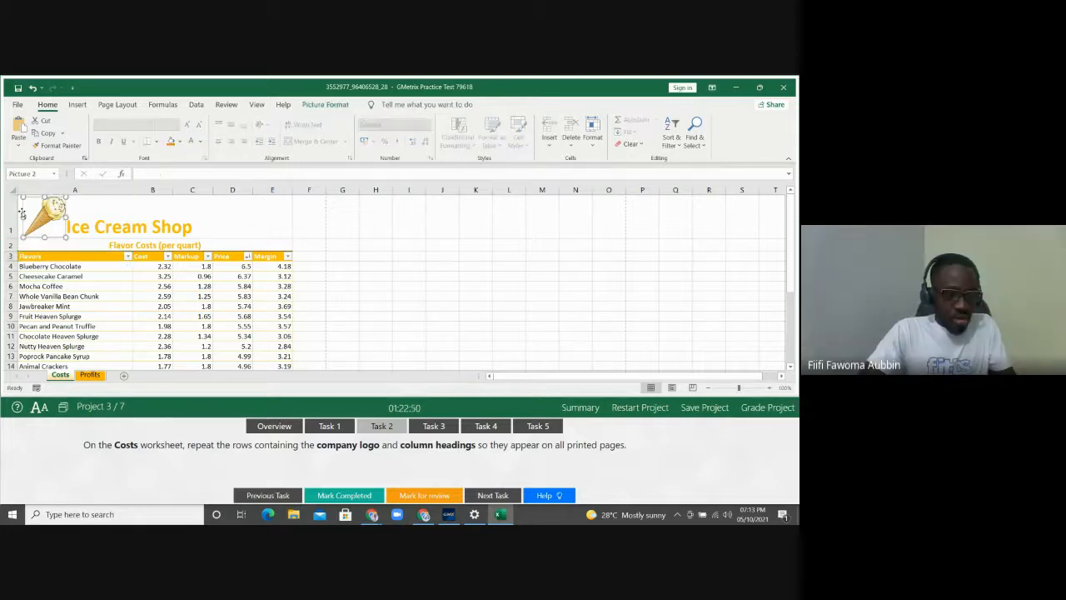
click(75, 206)
key(shift+Down)
key(shift+Down)
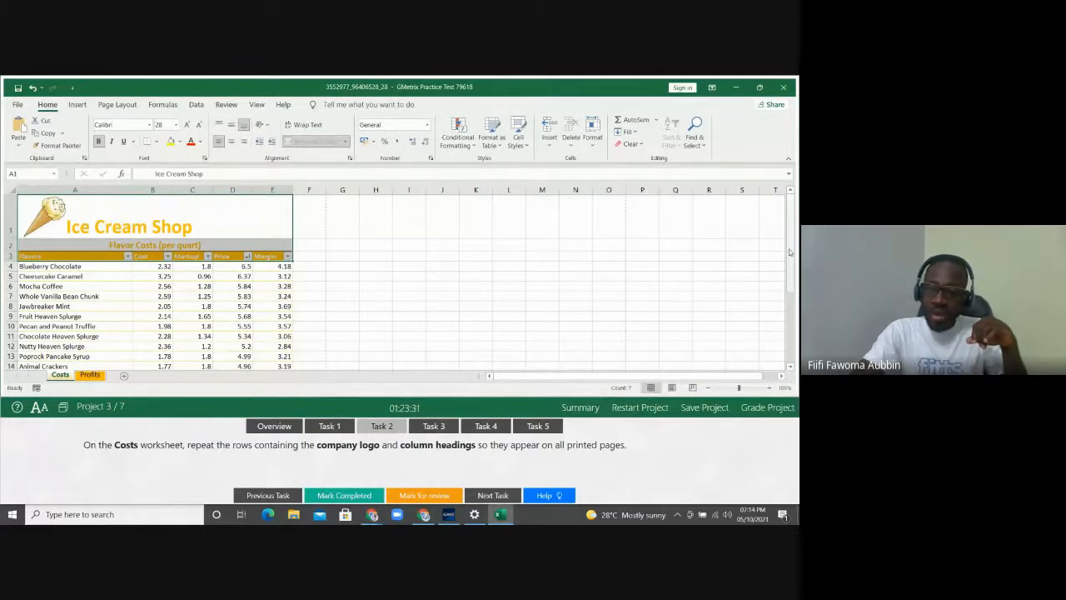
drag(790, 252, 310, 307)
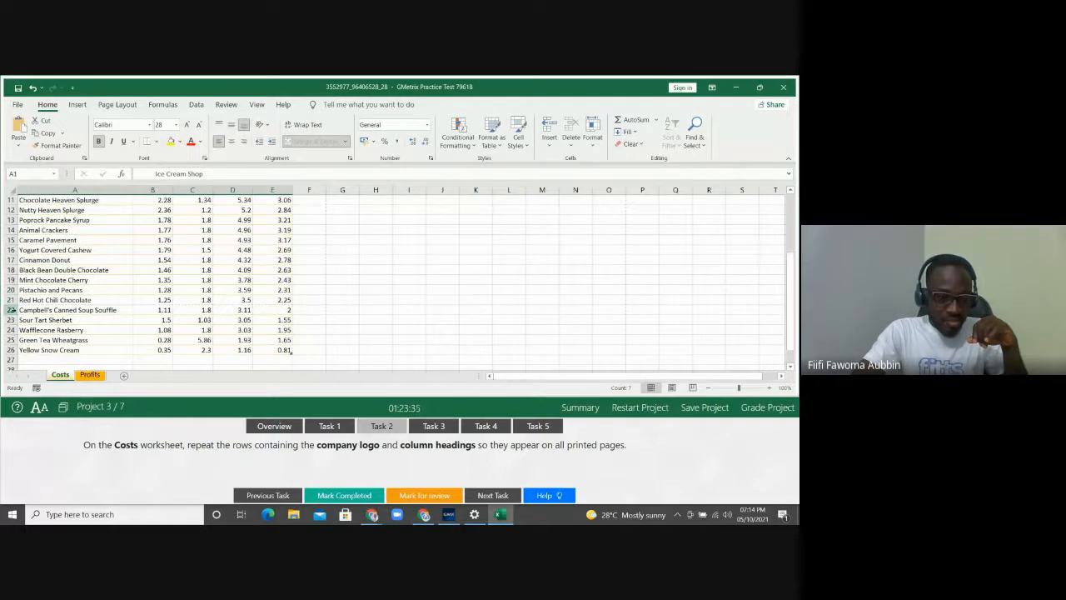
drag(10, 310, 10, 354)
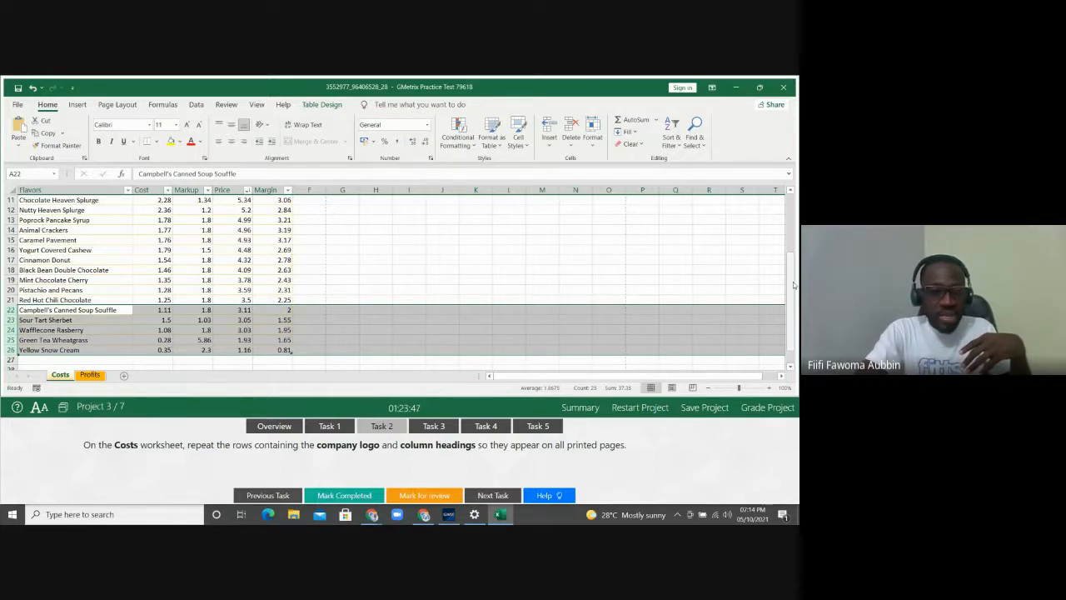
scroll(762, 281, up, 4)
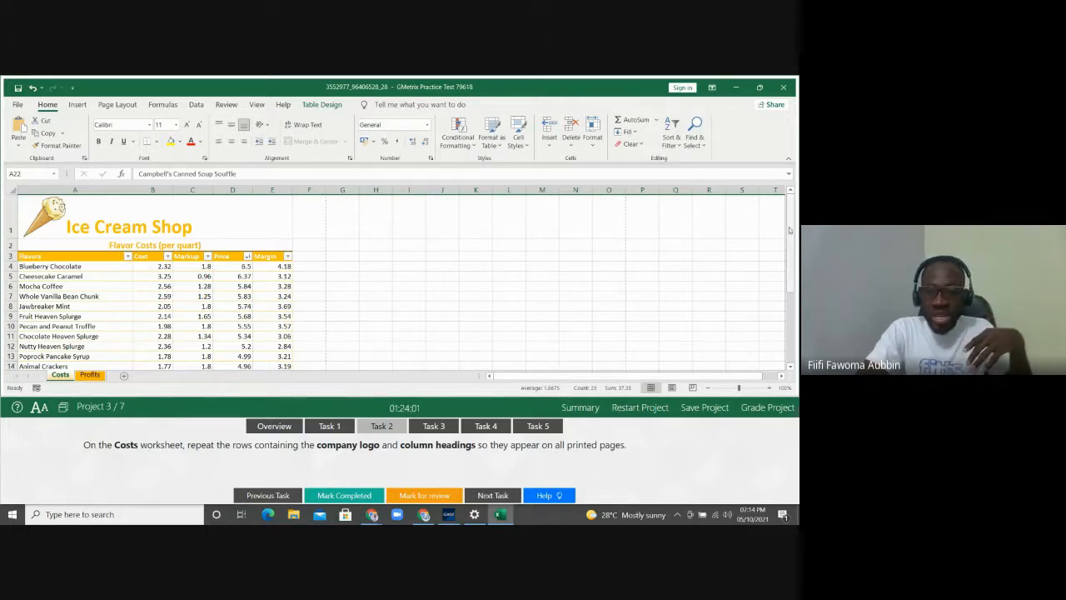
drag(790, 227, 790, 243)
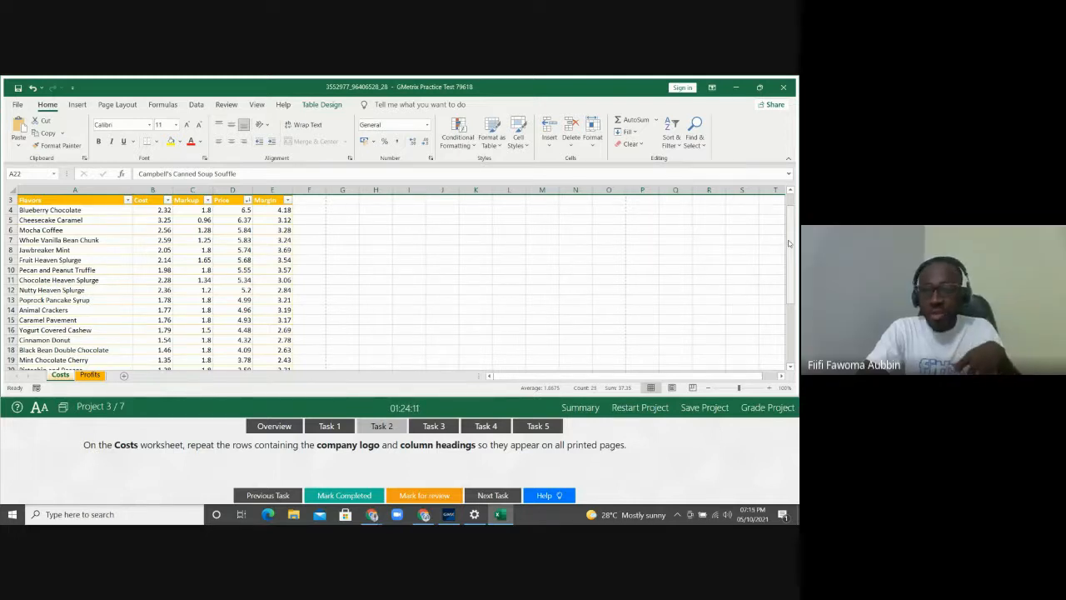
drag(790, 243, 789, 231)
Select empty cell F1 on the Costs sheet and show the Page Layout ribbon
click(303, 234)
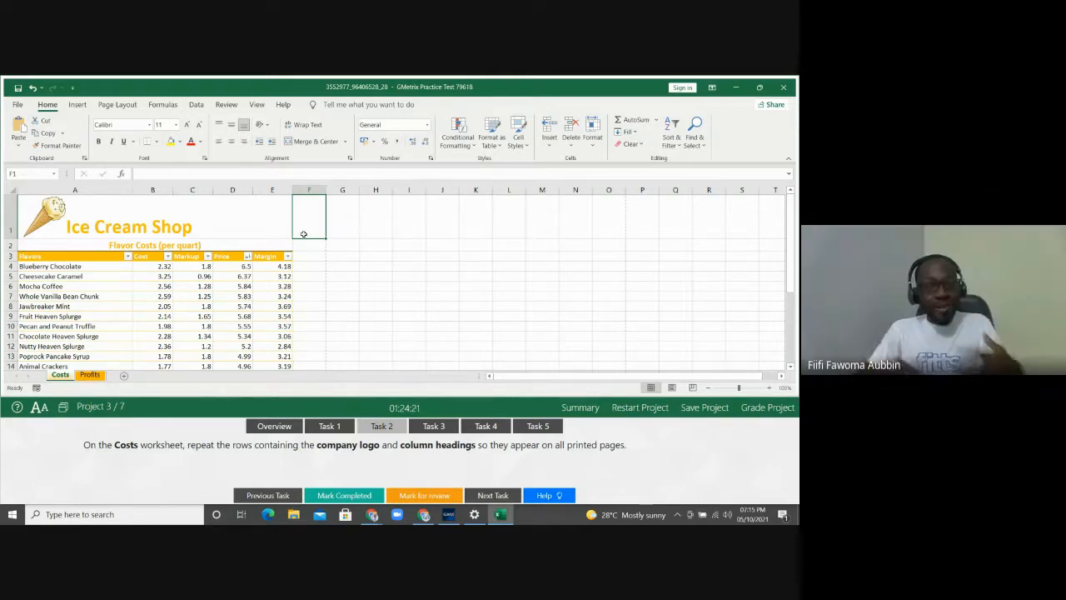
click(119, 104)
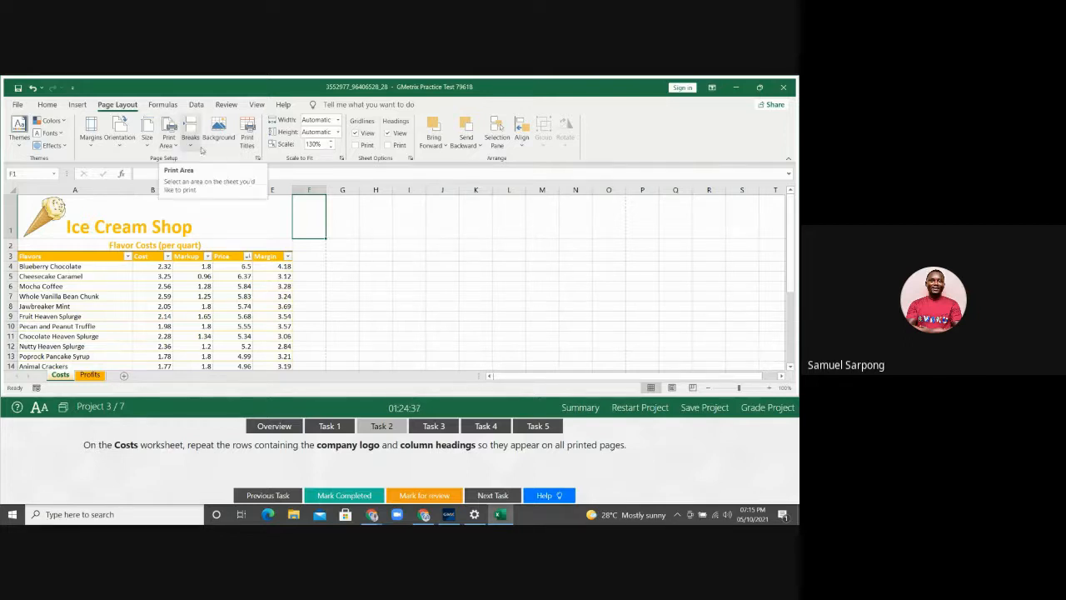
Open the Page Setup dialog on its Sheet tab
click(258, 159)
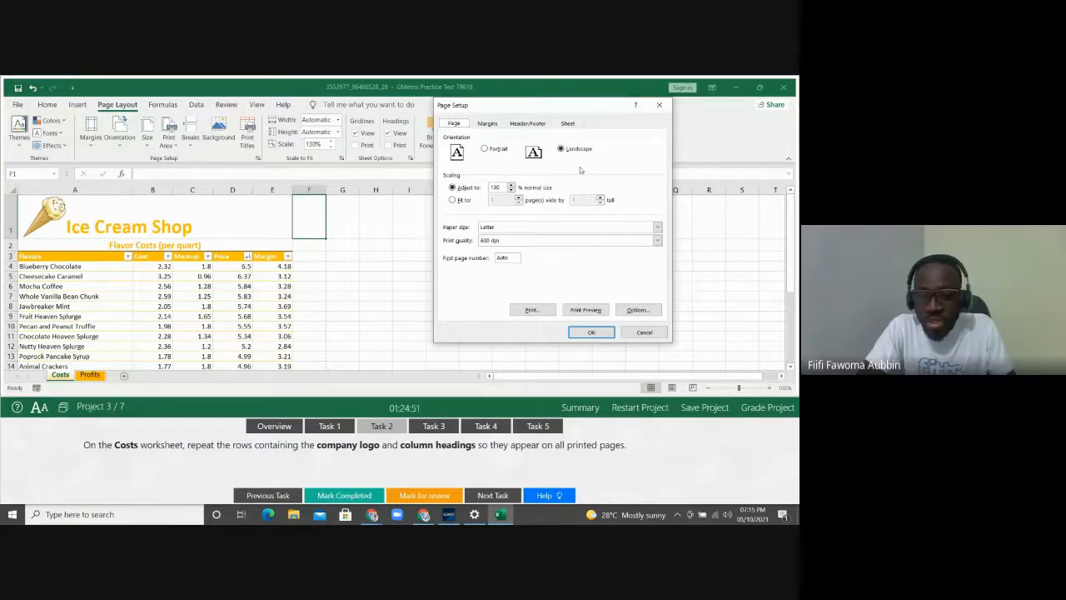
click(568, 124)
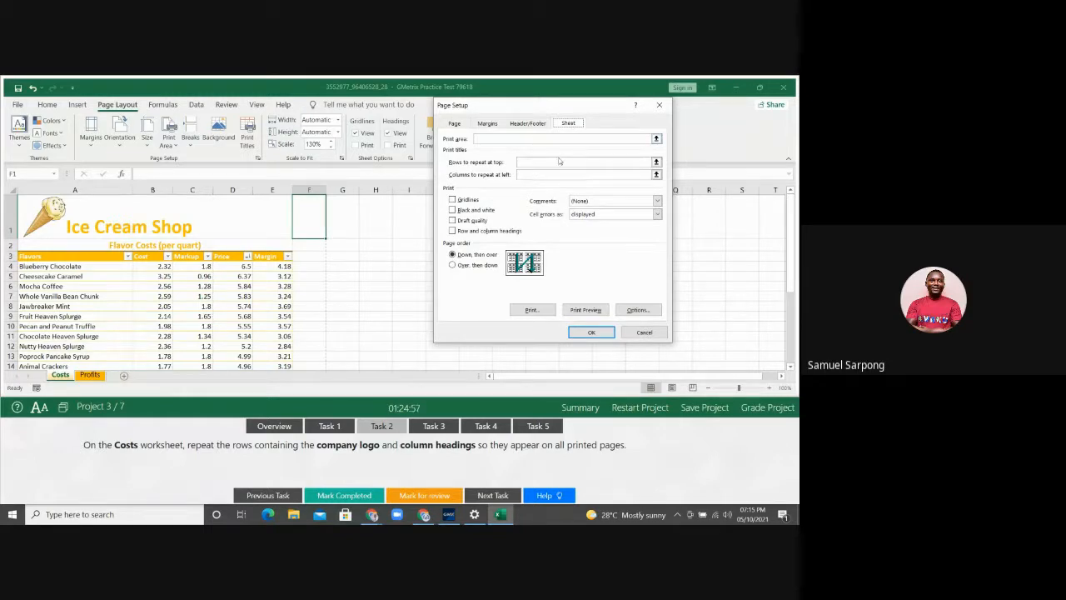
Set rows $1:$3 to repeat at the top of every printed page and confirm
click(559, 162)
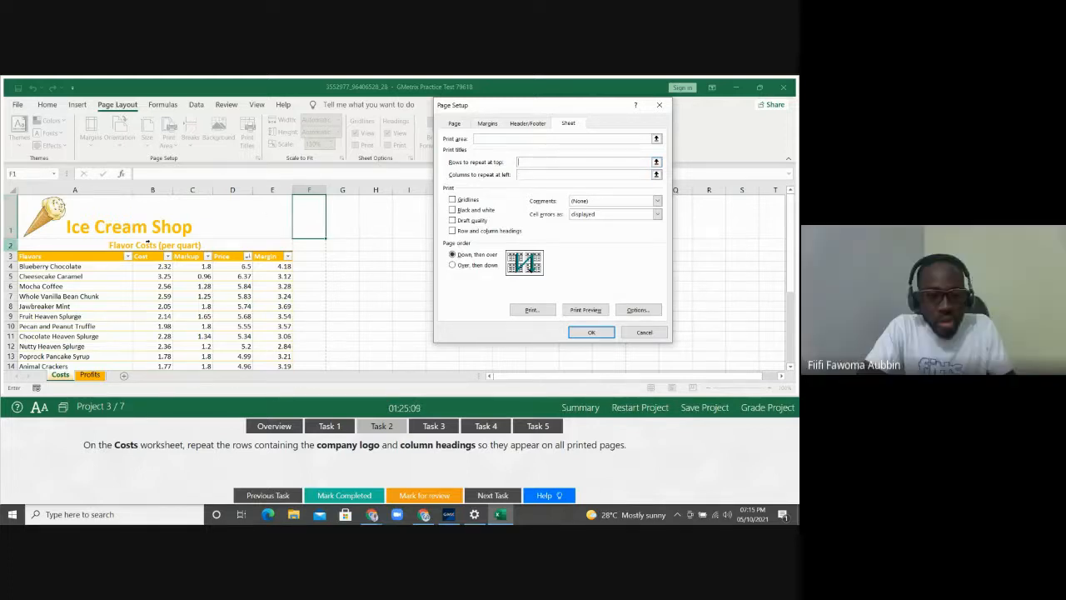
click(6, 212)
drag(7, 211, 7, 256)
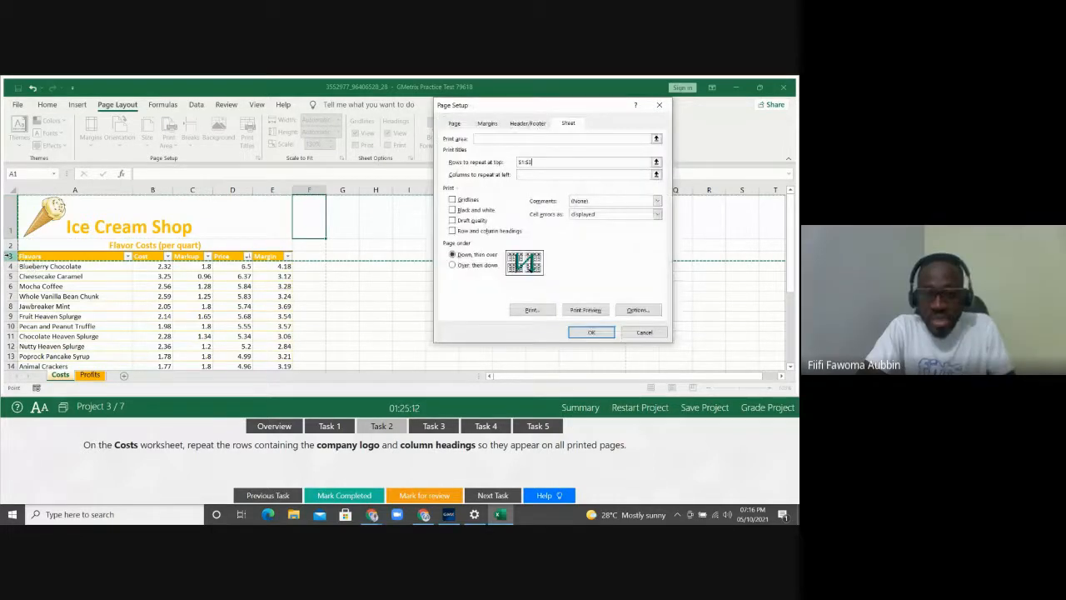
click(545, 161)
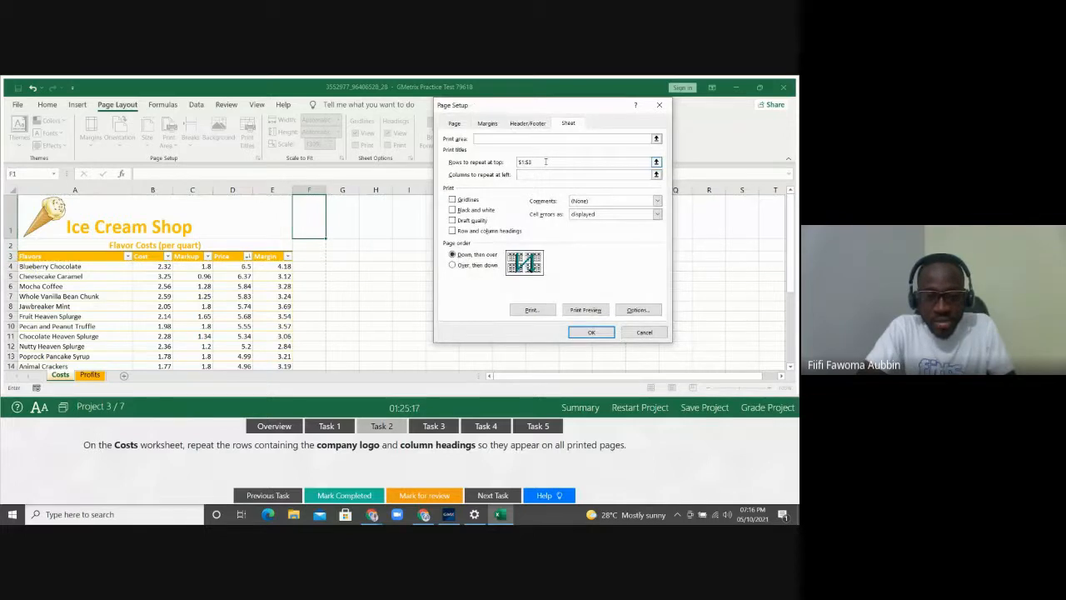
click(592, 332)
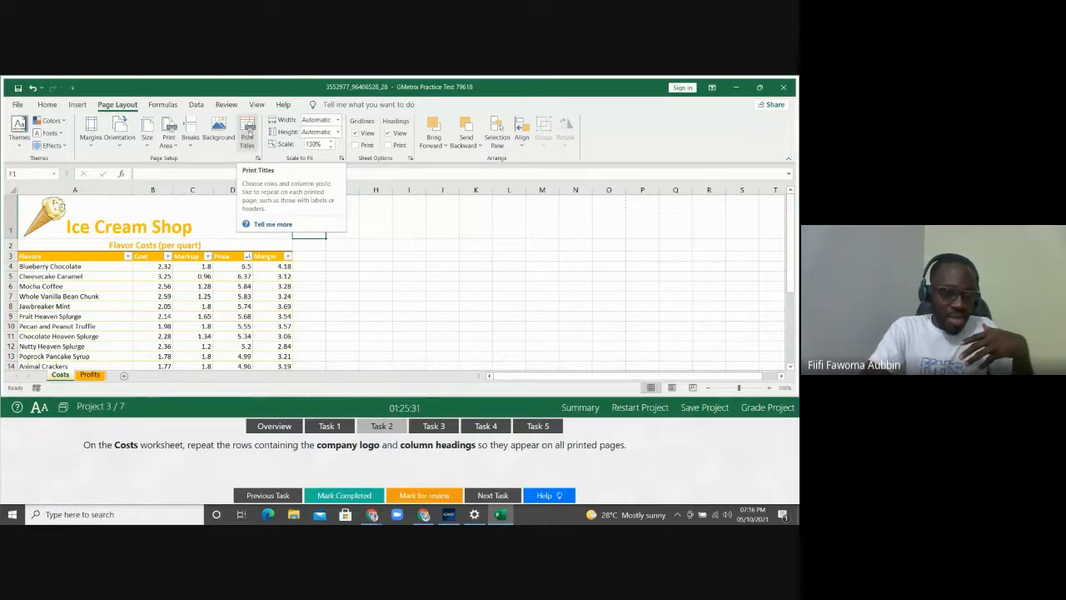
click(247, 129)
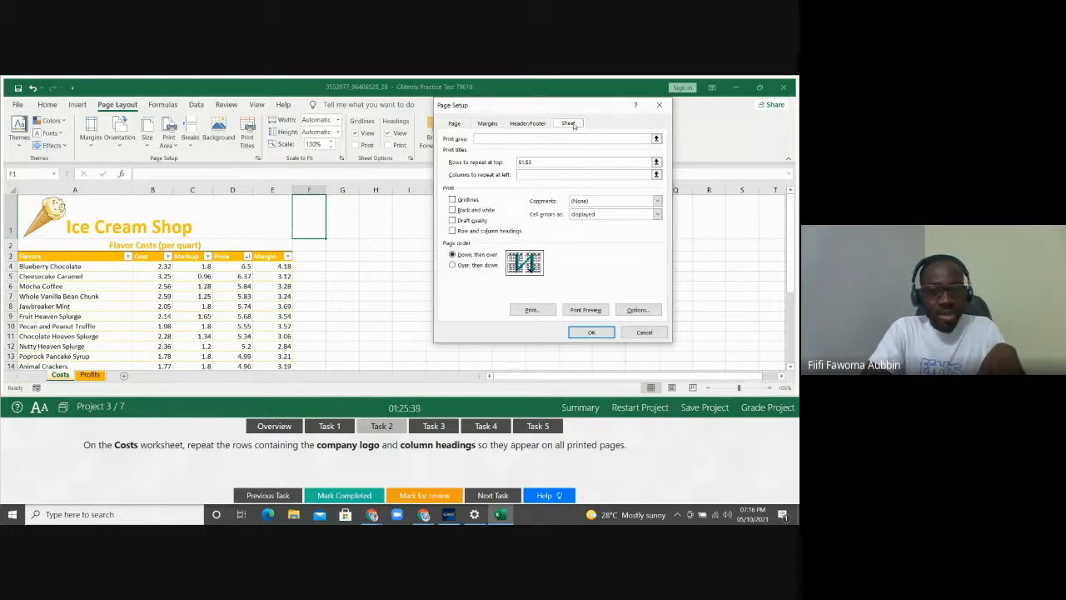
click(658, 107)
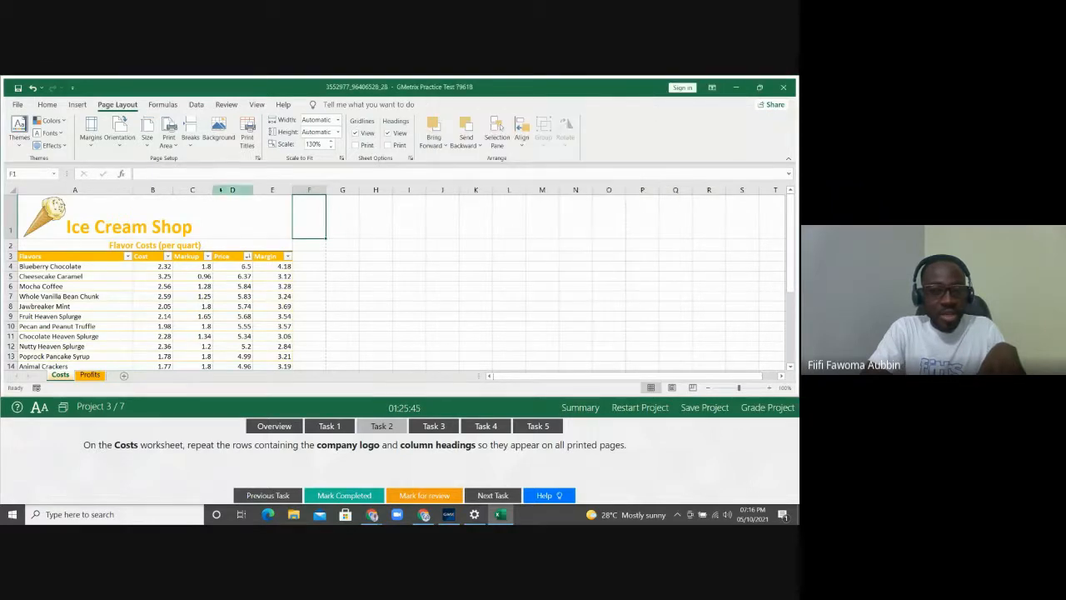
click(257, 158)
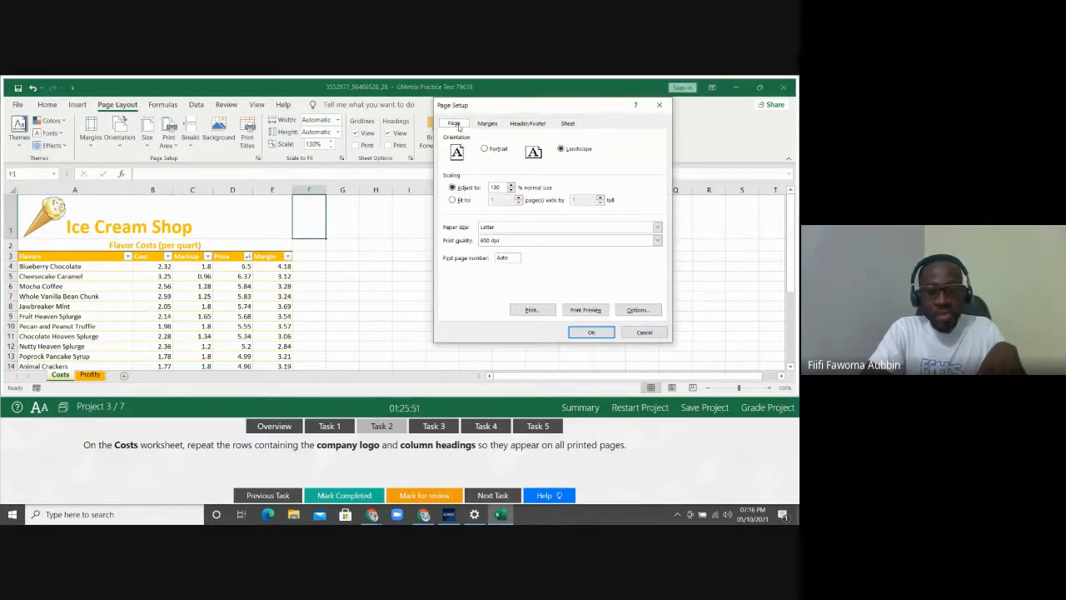
click(567, 123)
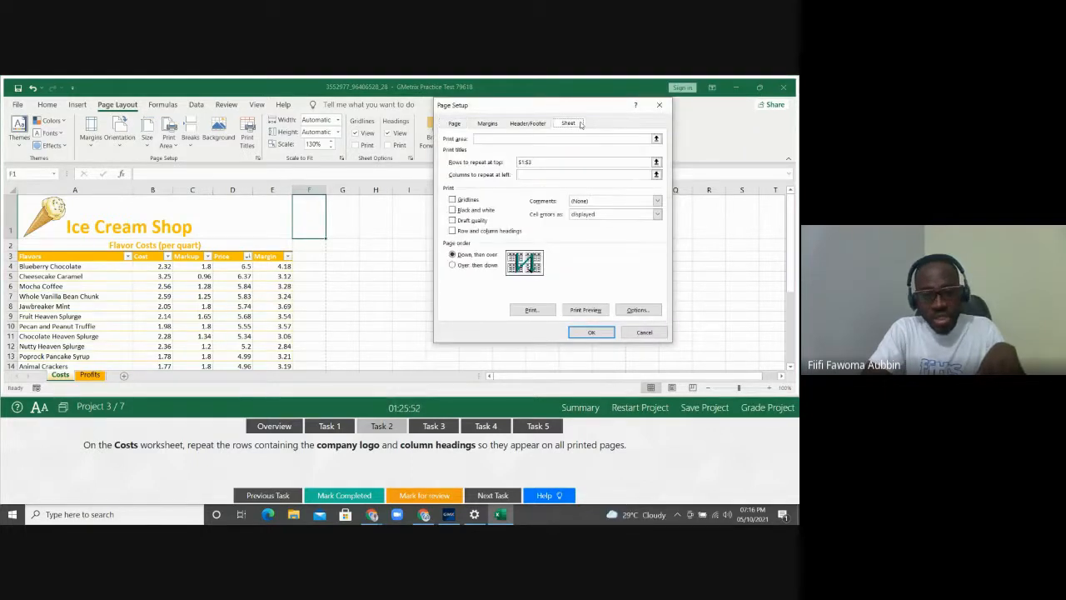
click(658, 105)
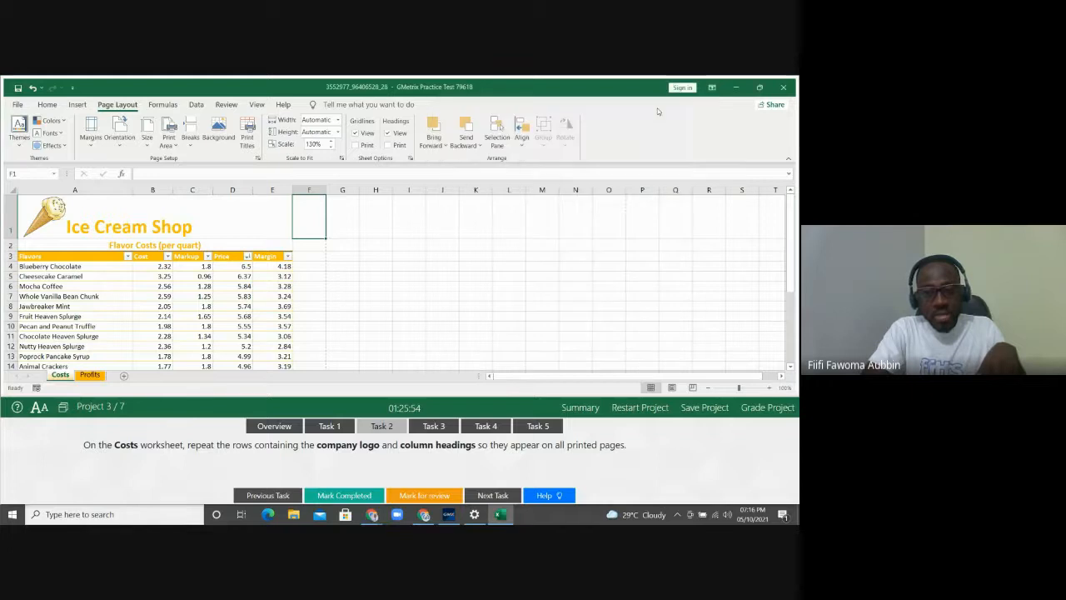
Clear the old repeat-rows reference in Print Titles, reselect the title rows, and confirm
click(248, 135)
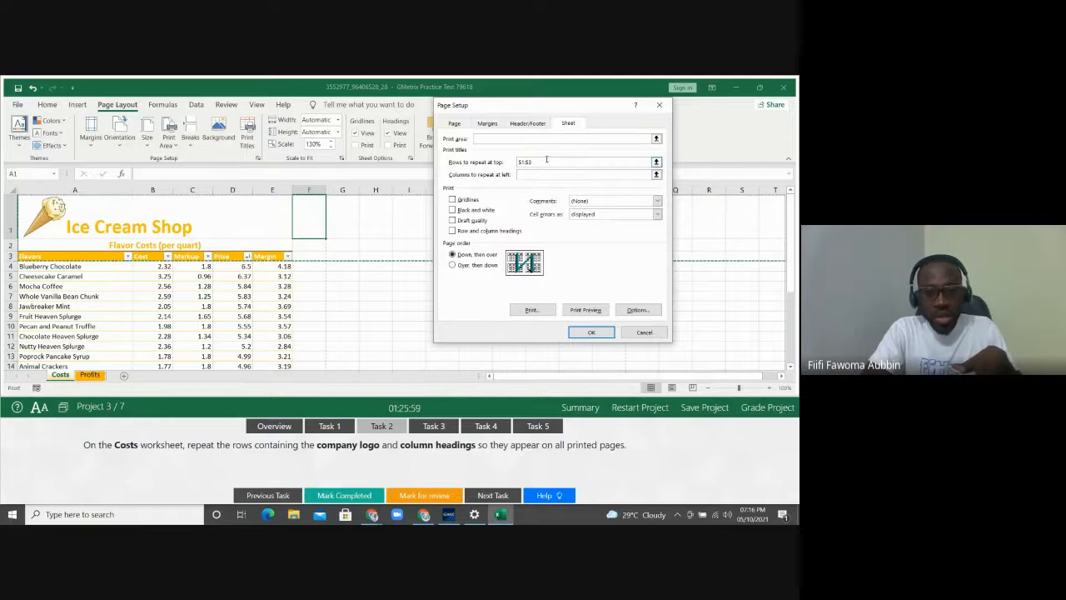
drag(545, 160, 497, 162)
key(Delete)
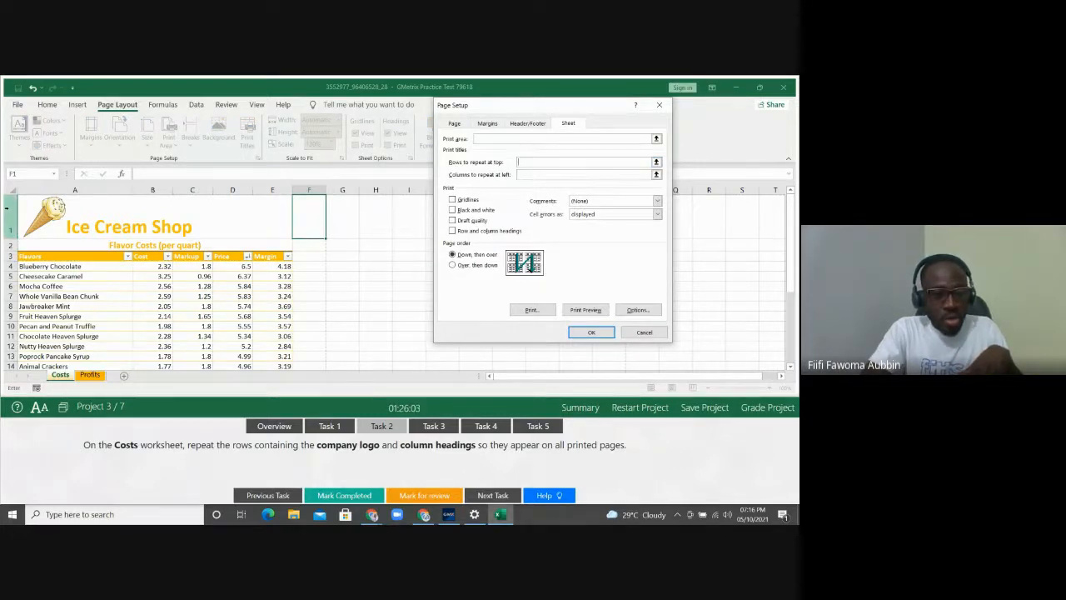
drag(8, 217, 7, 258)
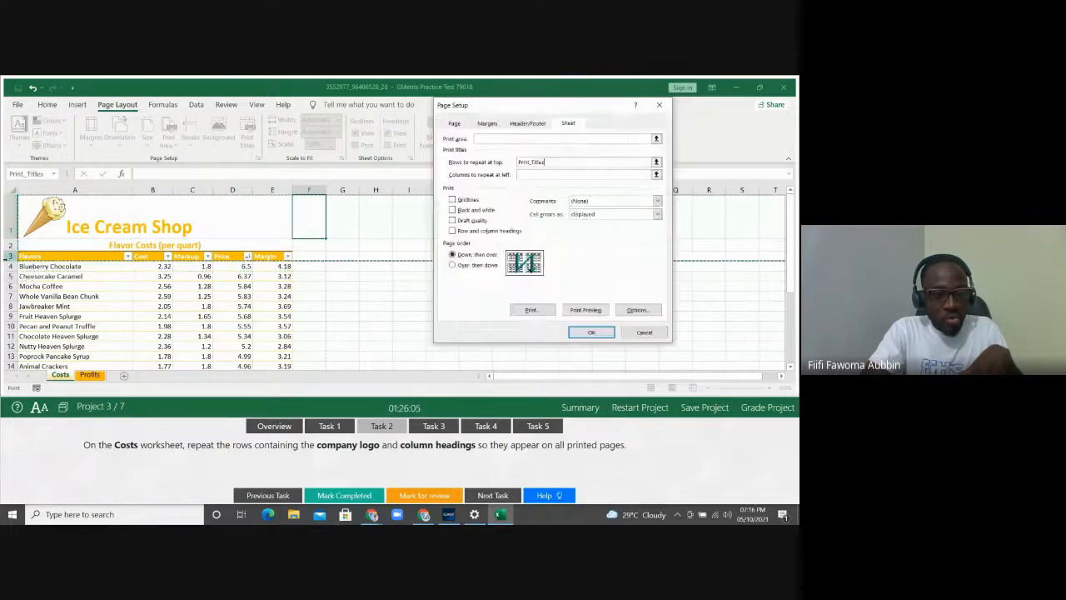
click(592, 331)
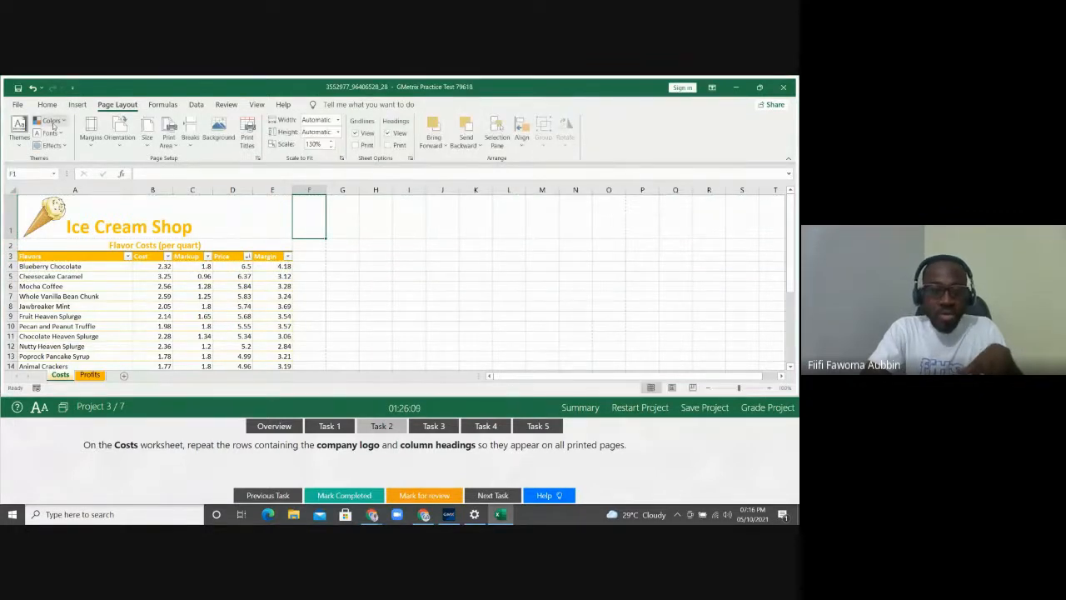
click(24, 108)
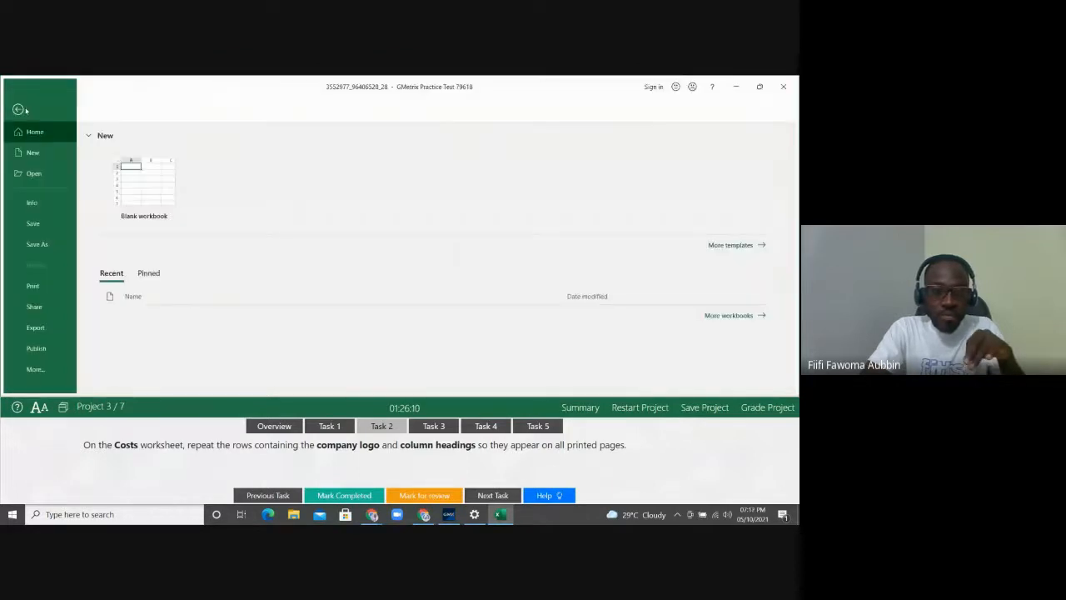
click(33, 286)
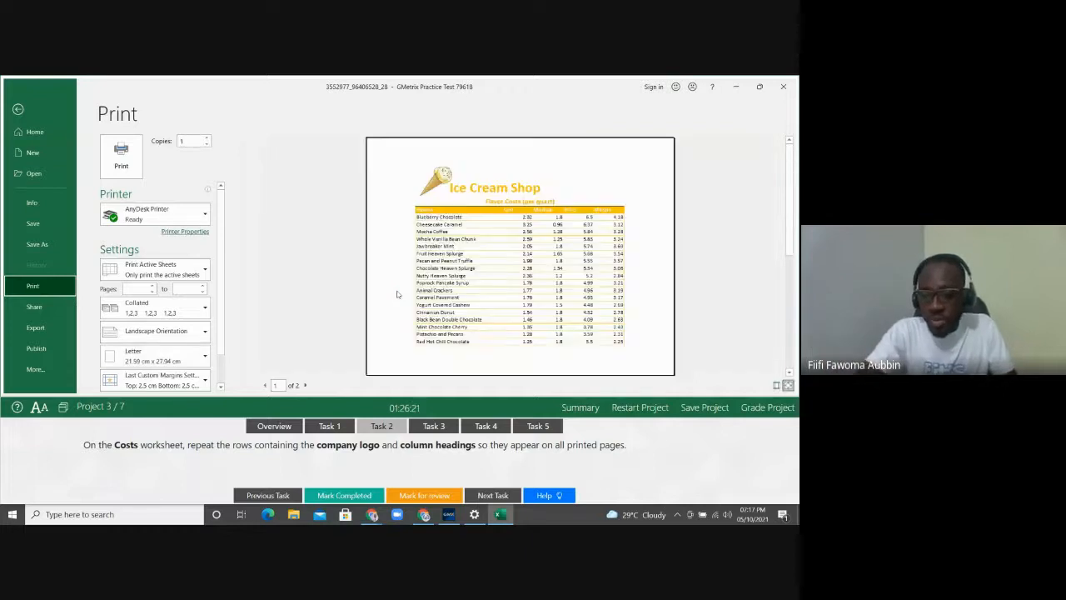
click(305, 385)
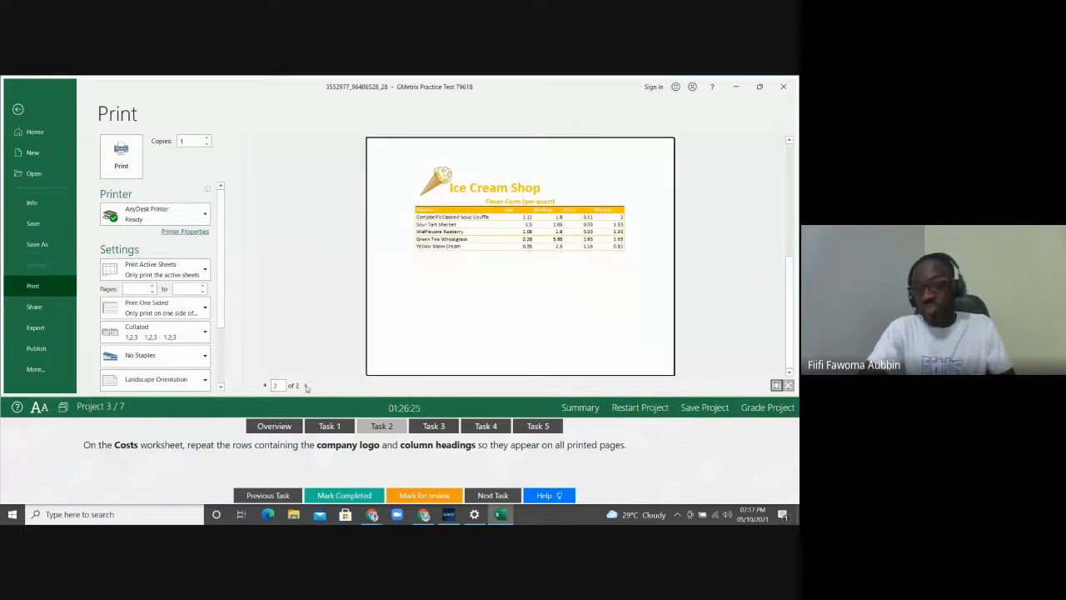
click(33, 110)
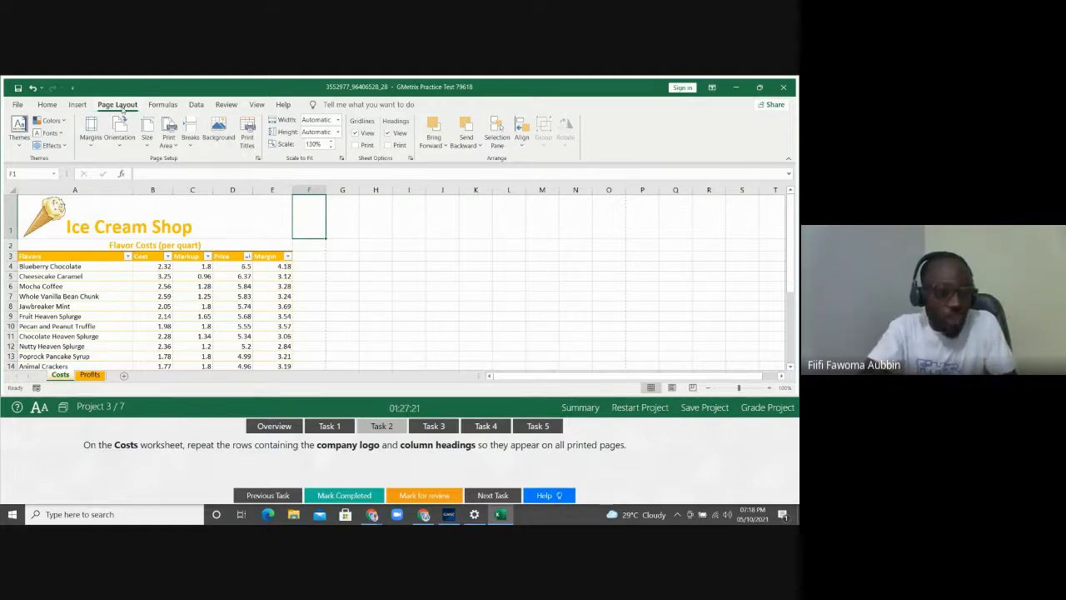
Set the Costs sheet's Print Titles so rows 1 to 3 repeat at the top of every page
click(248, 129)
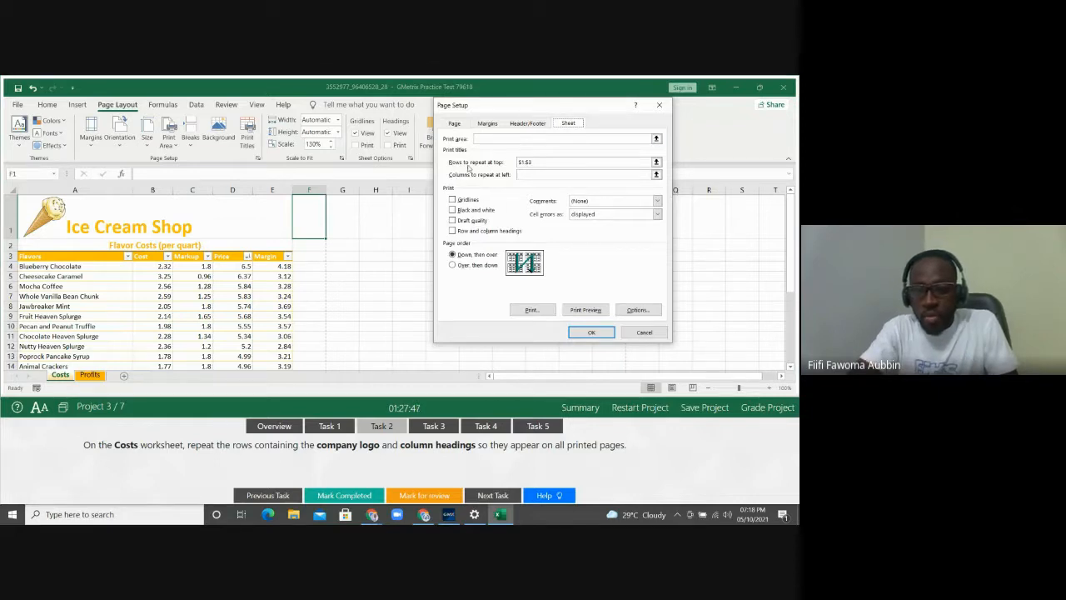
click(537, 164)
key(BackSpace)
key(BackSpace)
key(BackSpace)
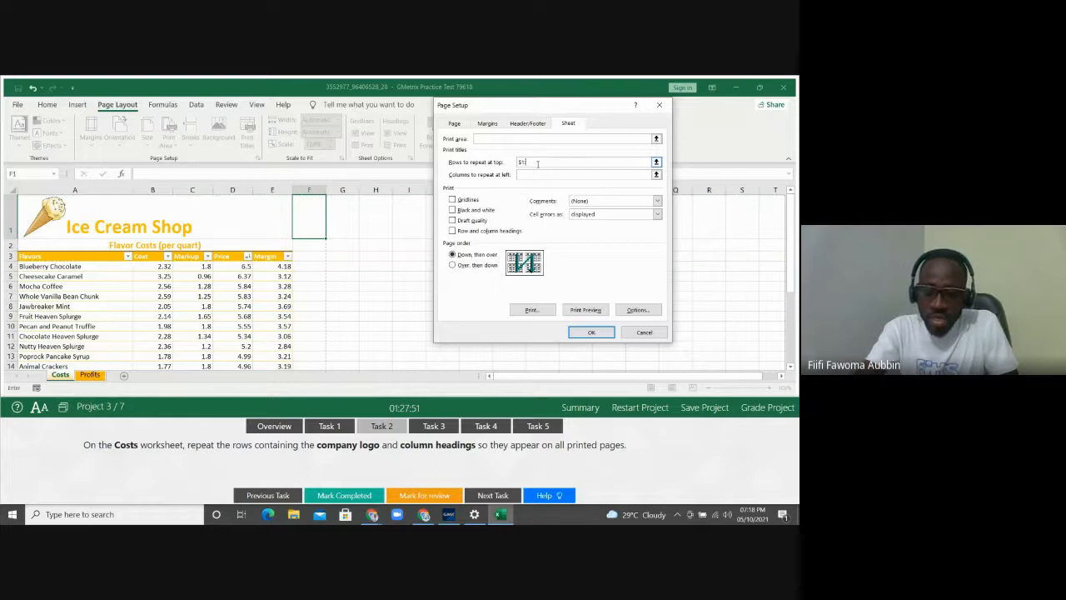
key(BackSpace)
key(BackSpace)
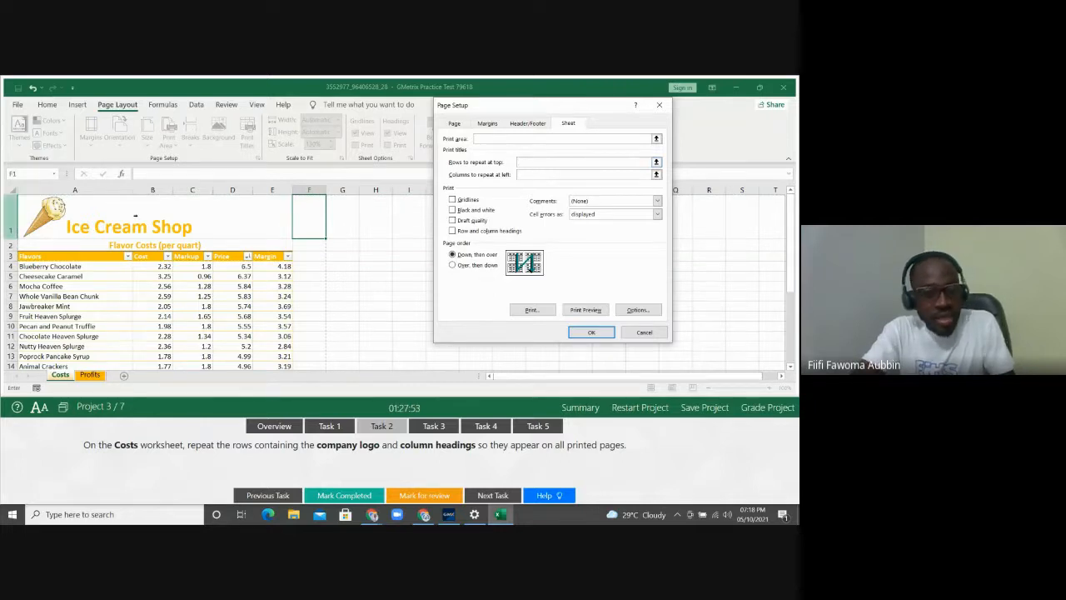
drag(4, 221, 4, 265)
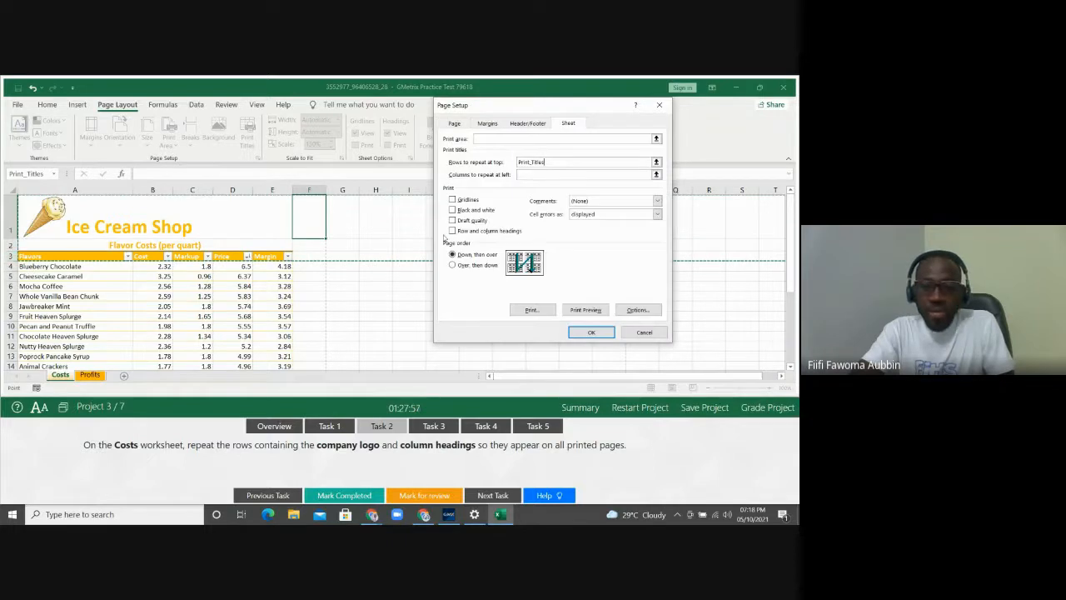
click(592, 332)
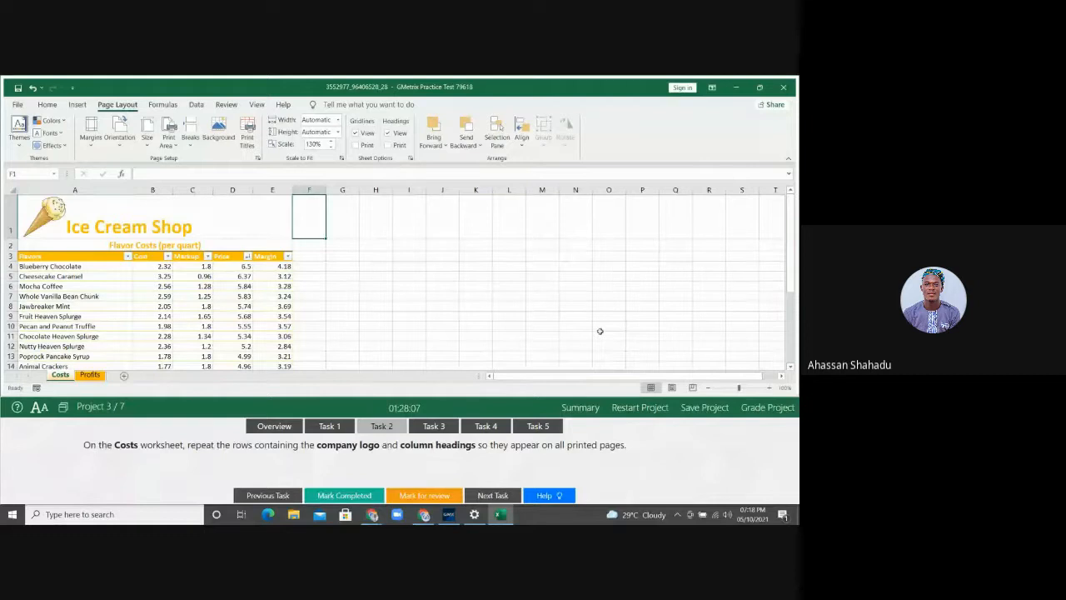
Show Task 3, which asks for a Profits!B28 count of Sales over 250
click(433, 427)
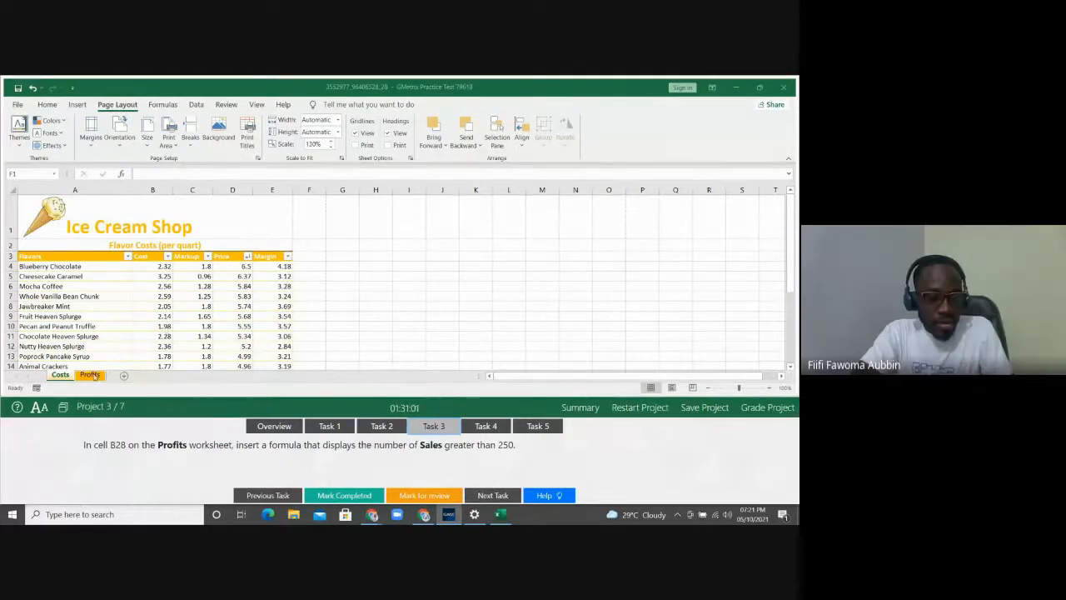
Switch to the Profits sheet and jump to cell B28 using the Name Box
click(91, 375)
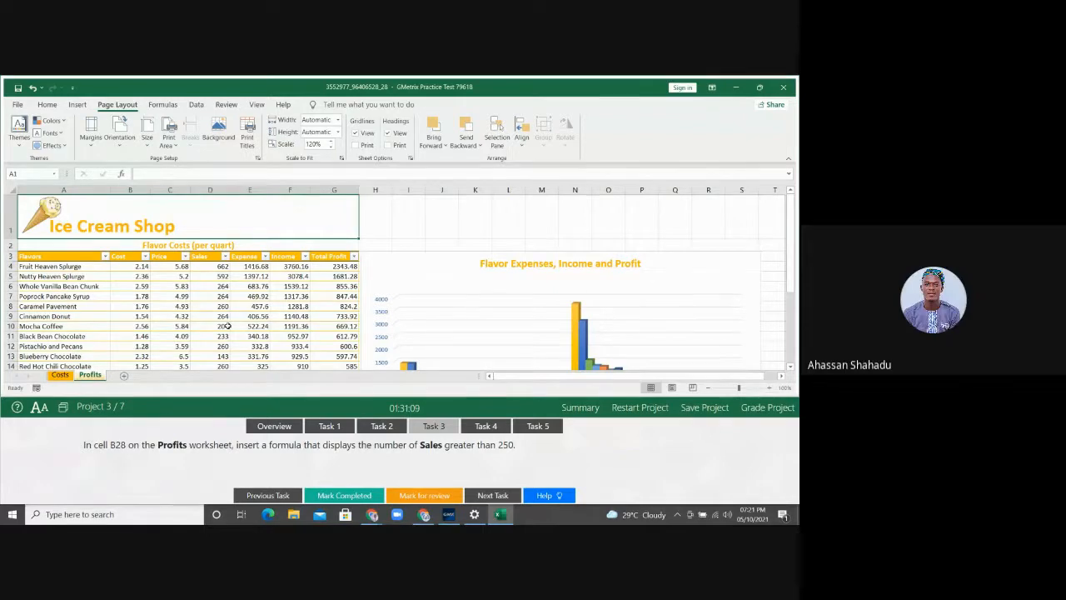
click(28, 174)
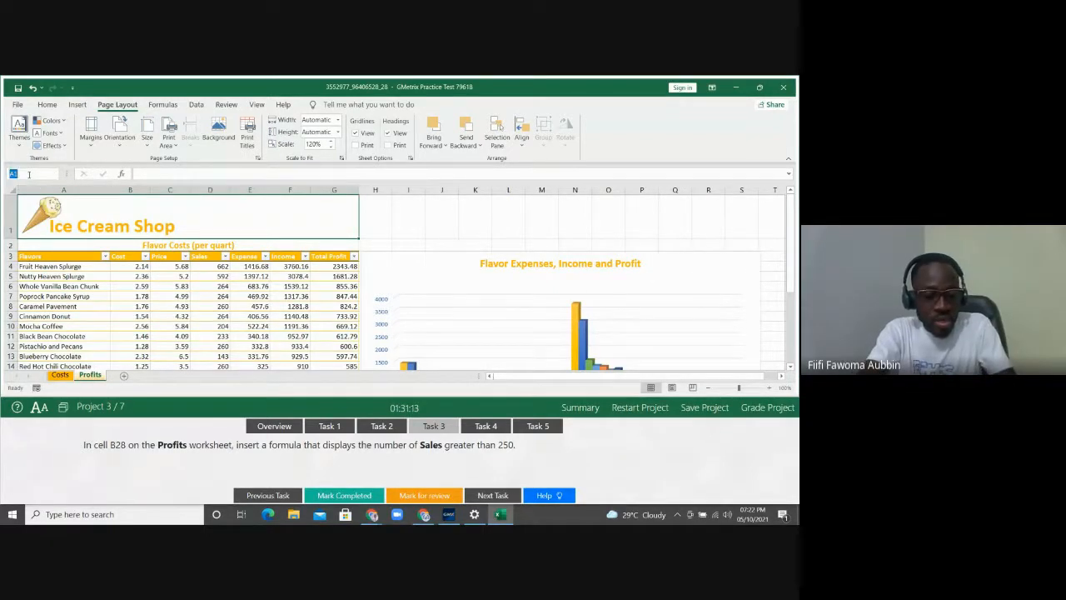
text(b28)
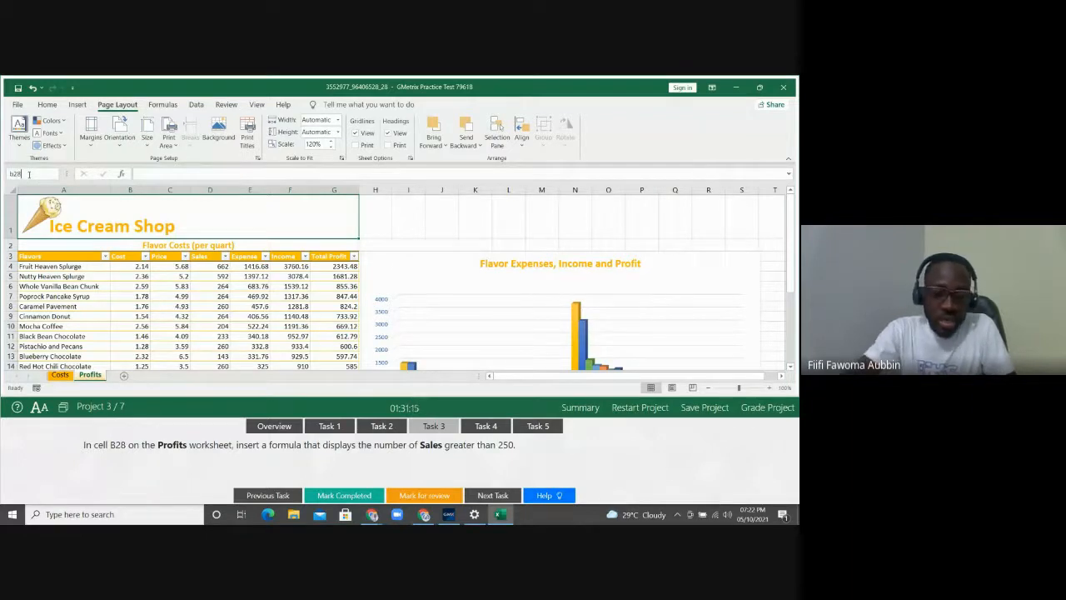
key(Return)
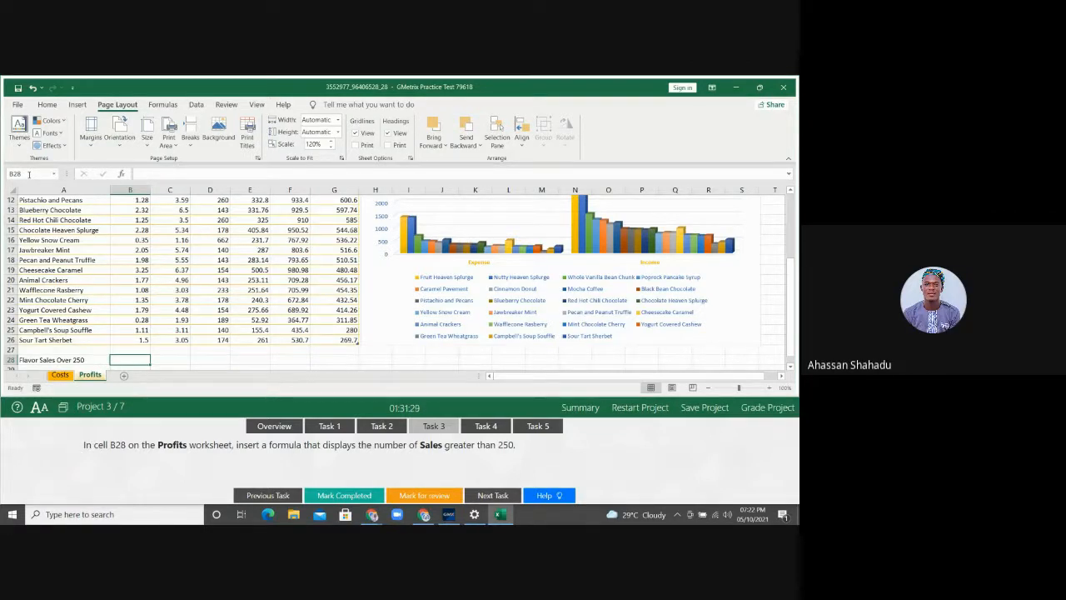
Open the Insert Function dialog from the Formulas tab for B28 and move it aside
click(163, 104)
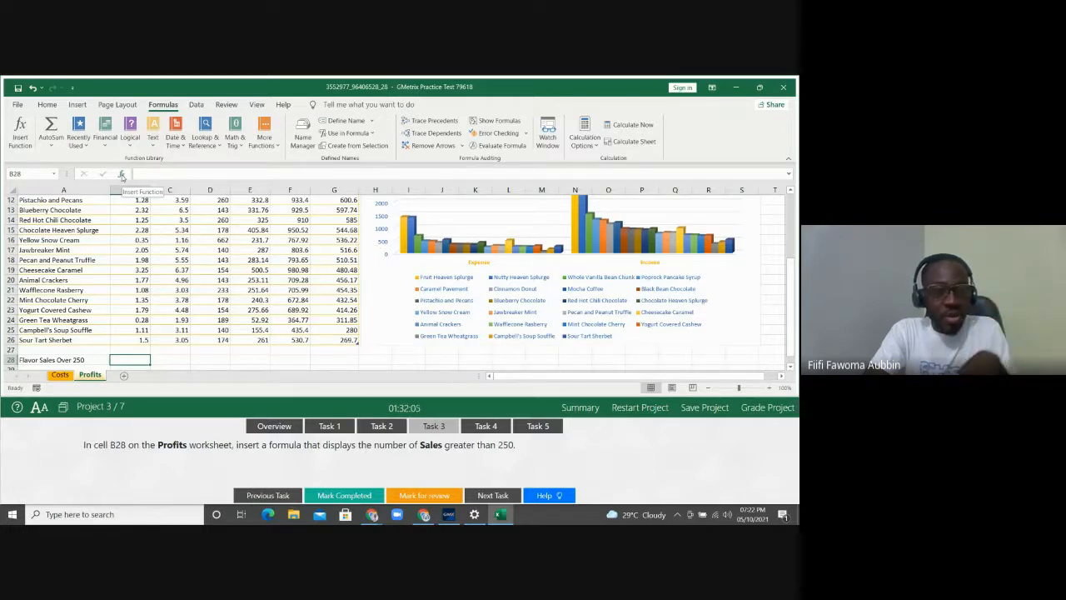
click(22, 133)
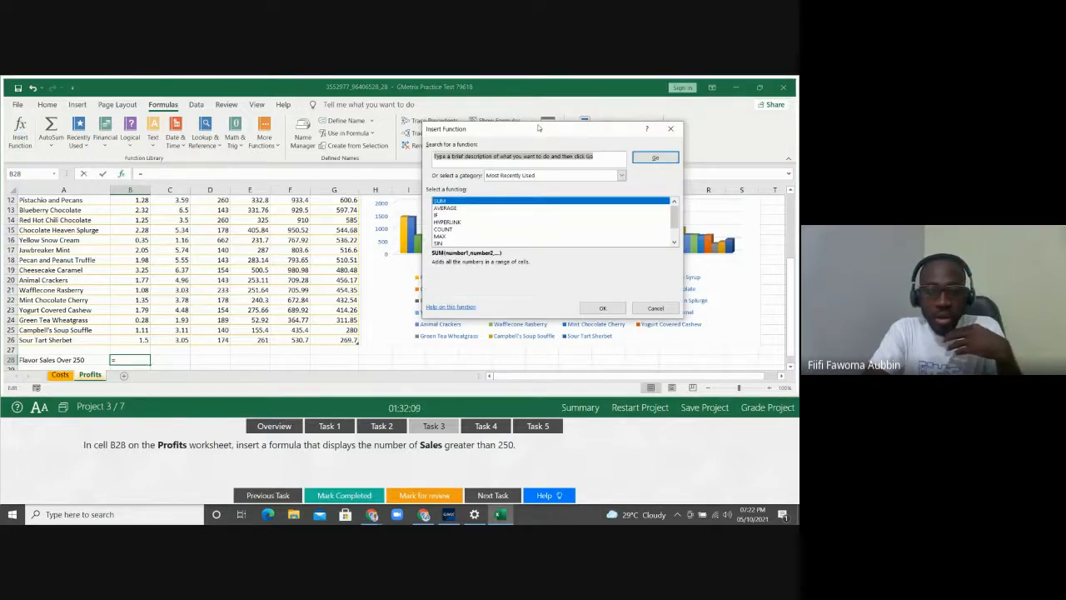
drag(538, 127, 275, 126)
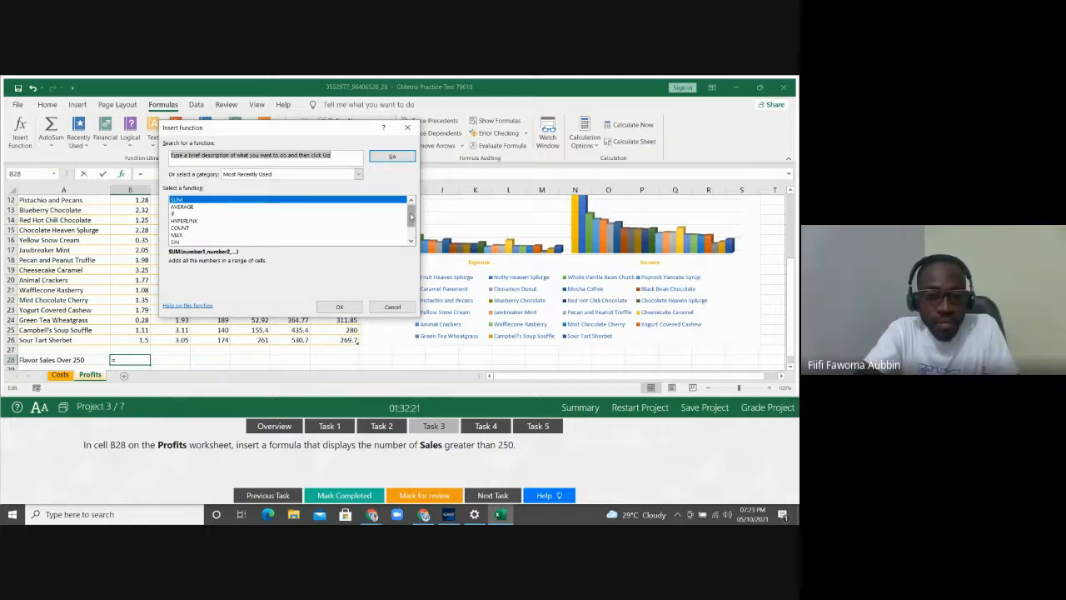
mouse_move(411, 217)
mouse_down()
mouse_move(410, 227)
mouse_move(409, 199)
mouse_up()
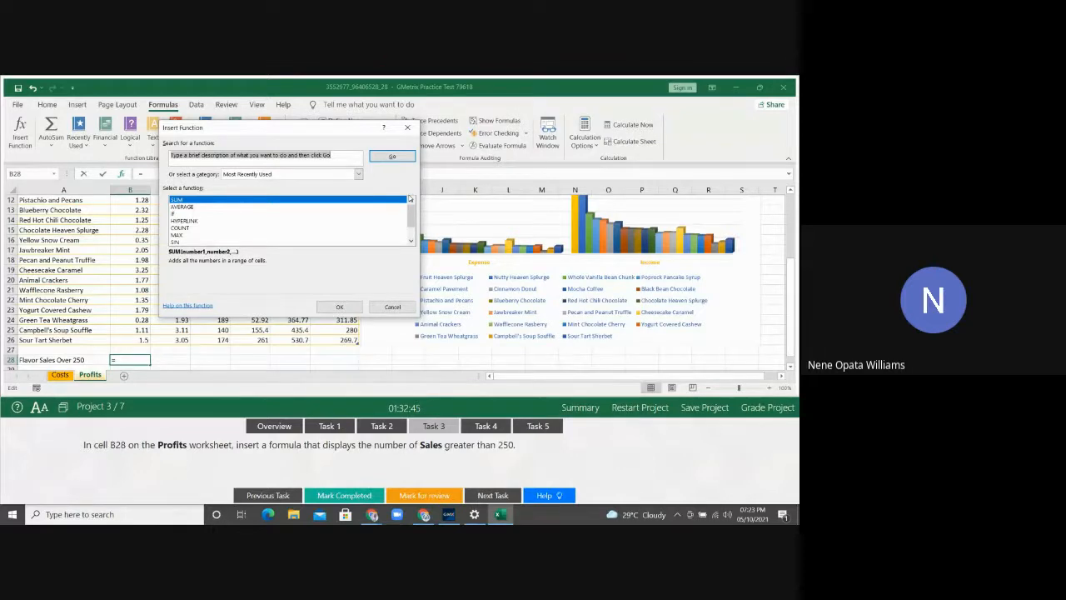
Search the function list for 'countif' to show COUNTIF and COUNTIFS
text(count)
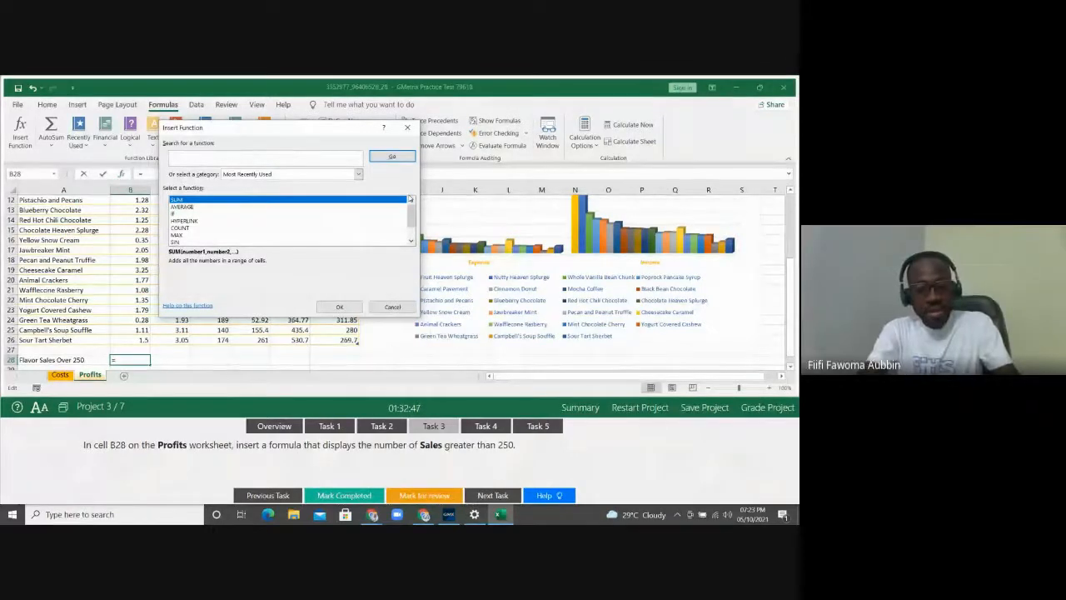
text(if)
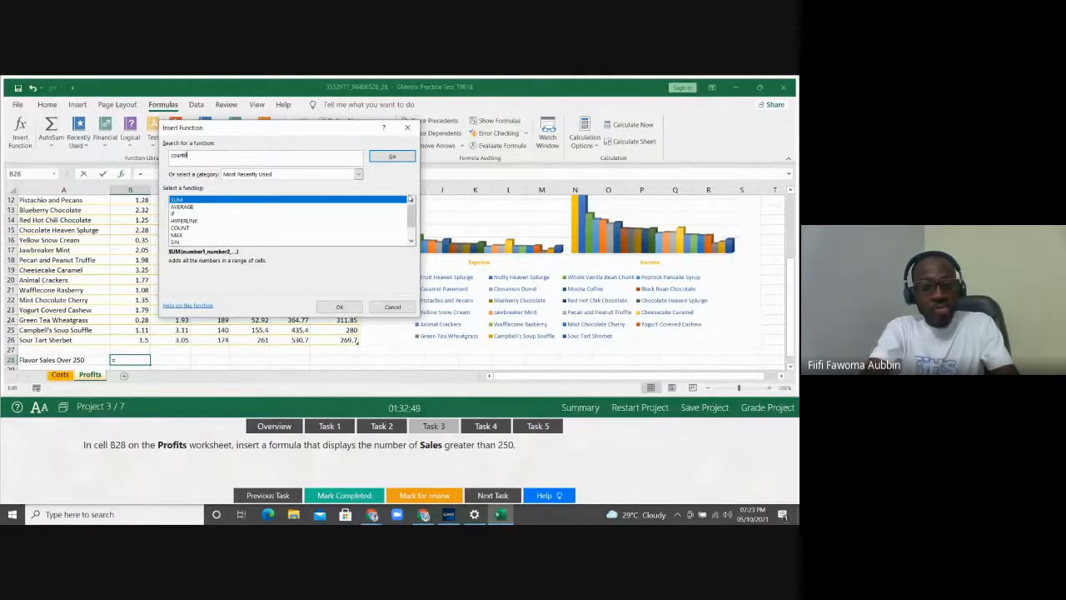
click(388, 156)
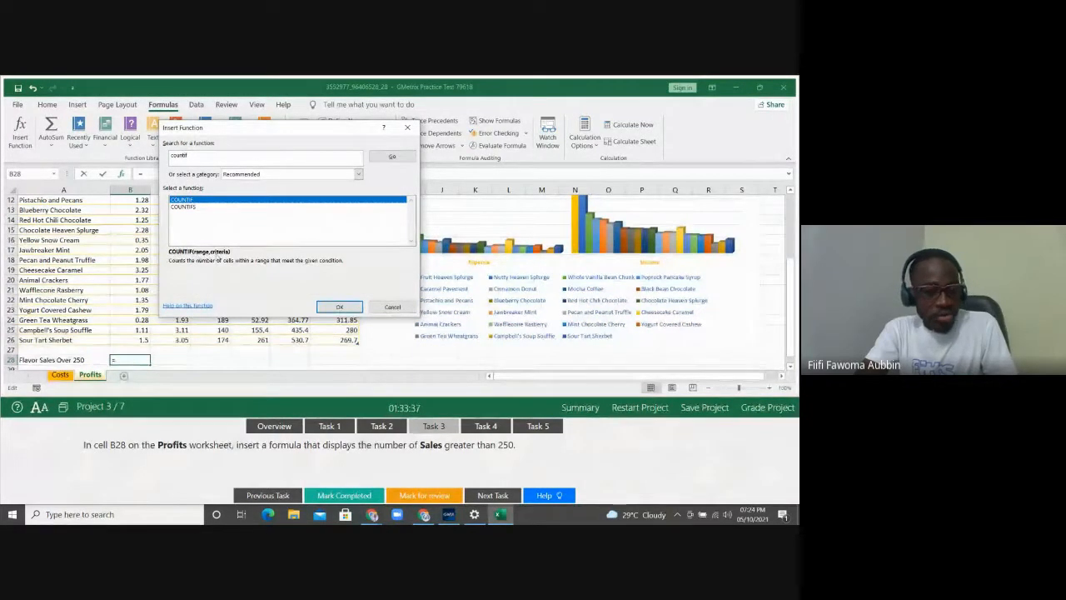
Choose COUNTIF and move its Function Arguments dialog away from the data
click(340, 307)
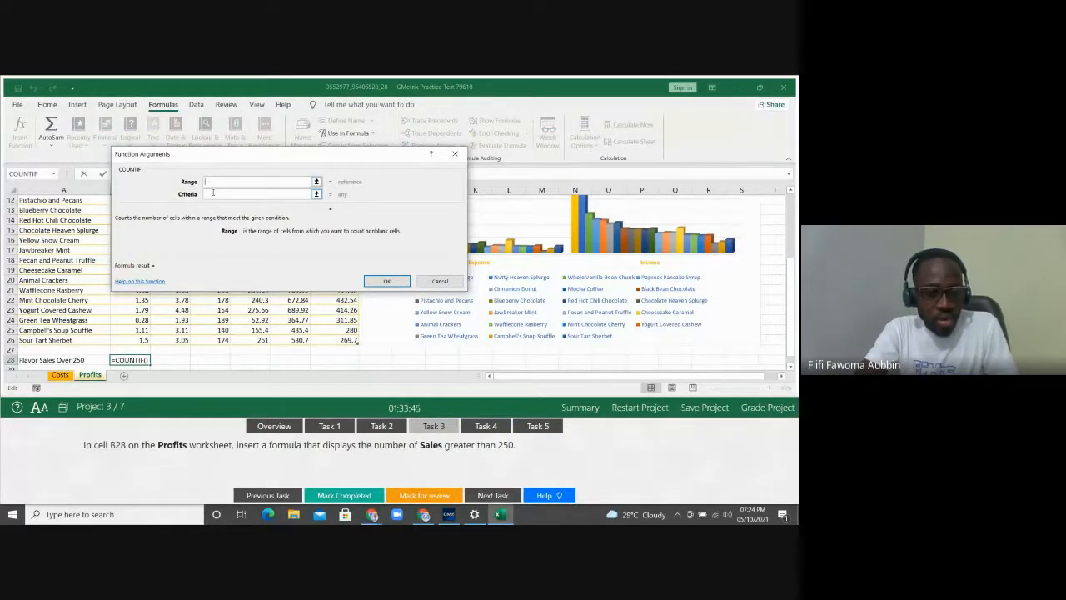
click(212, 193)
click(219, 182)
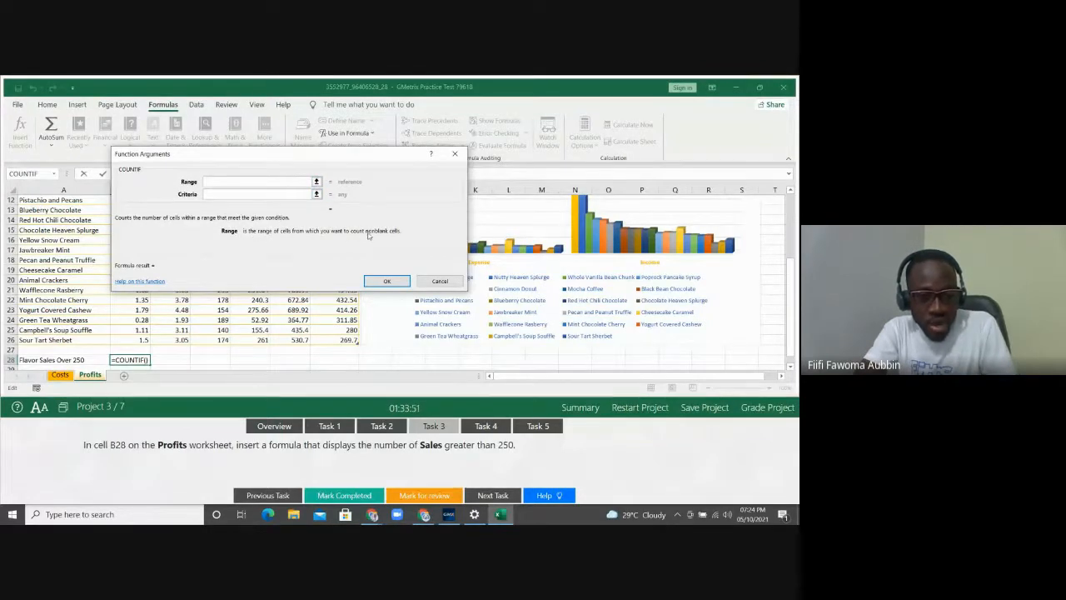
drag(357, 156, 632, 184)
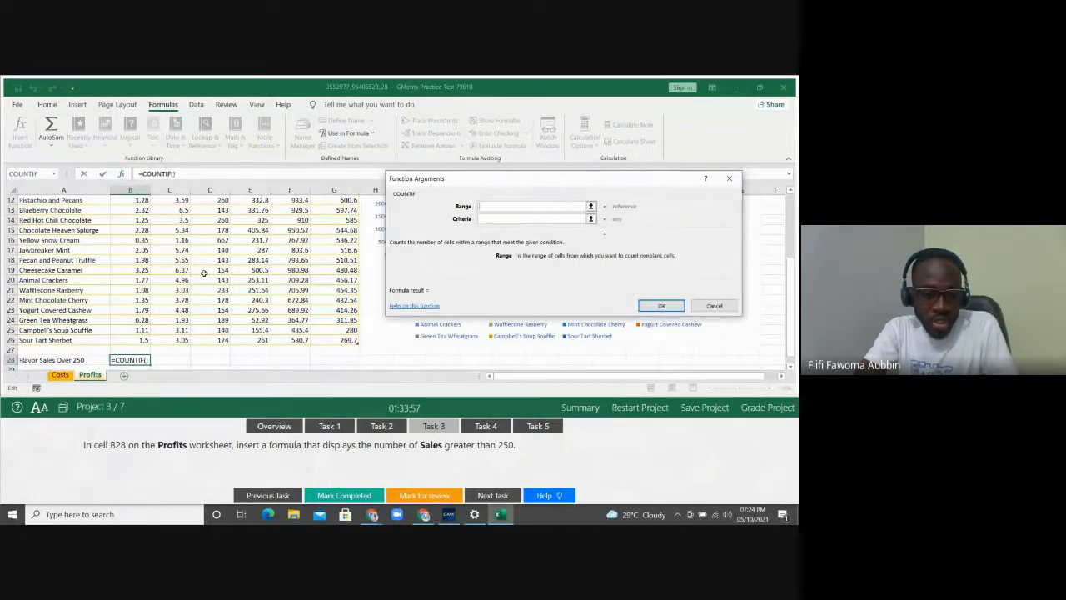
Set the COUNTIF Range to the whole Sales column, Table2[Sales], starting at D4
click(174, 264)
key(Up)
key(Up)
key(Up)
key(Up)
key(Up)
key(Up)
key(Up)
key(Up)
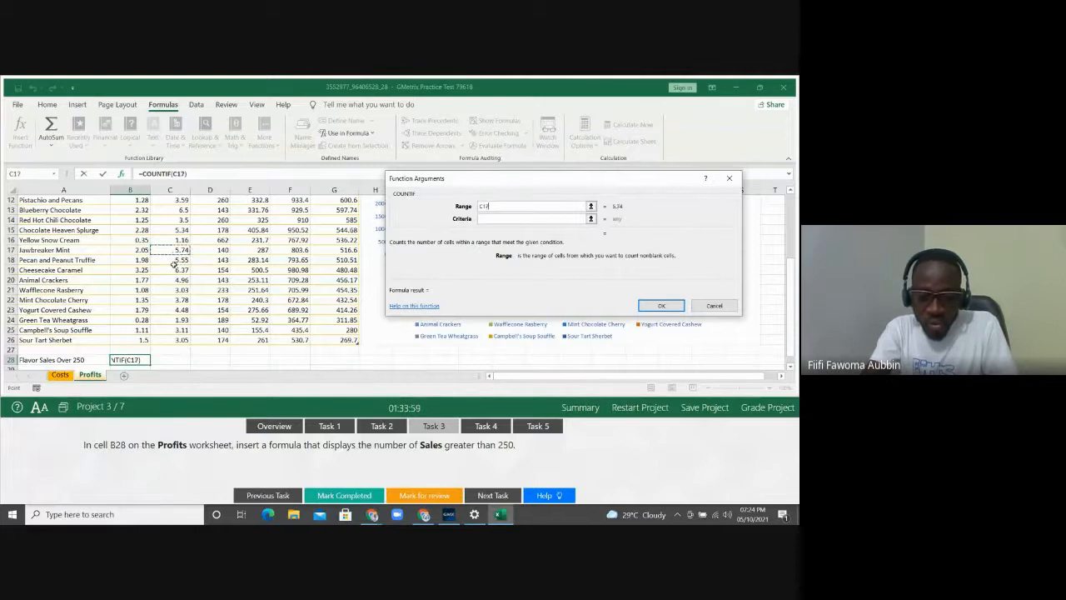
key(Up)
key(Up)
key(Up)
key(Up)
key(Up)
key(Up)
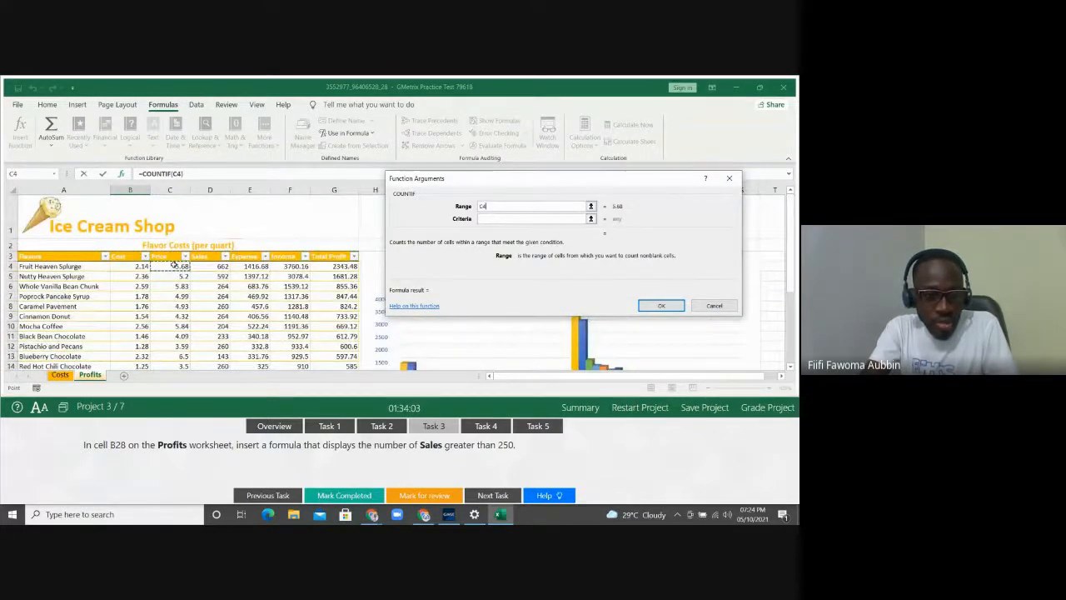
key(Right)
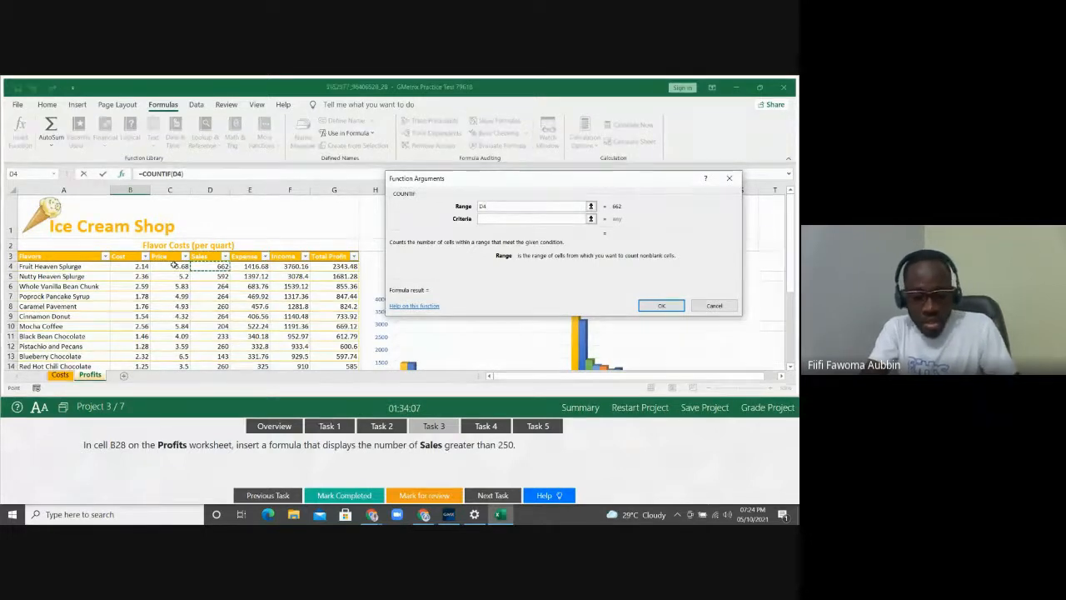
key(shift+Down)
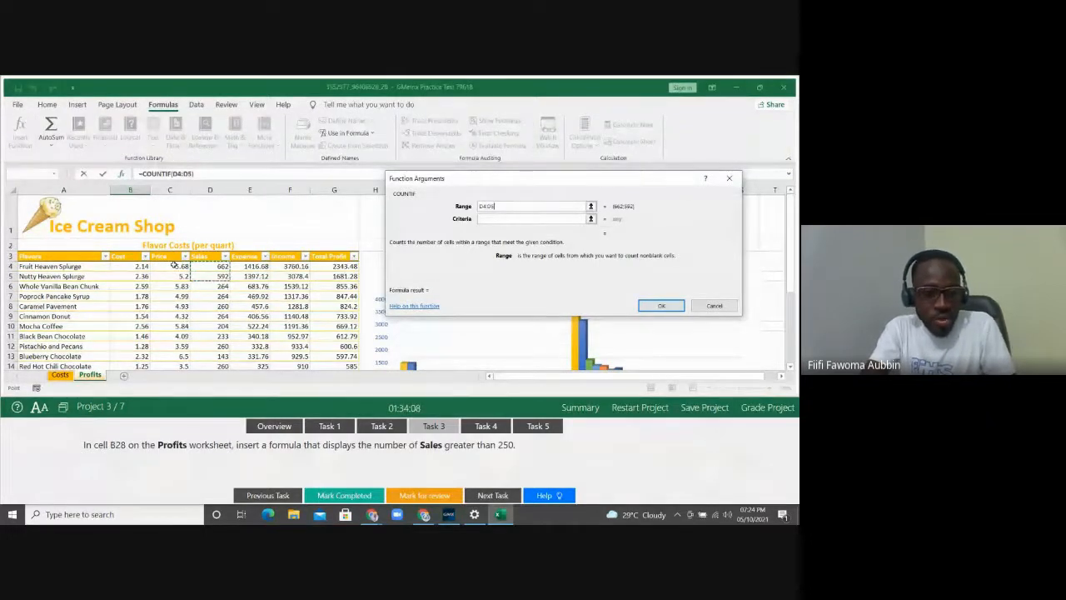
key(shift+Down)
key(shift+Down)
key(shift+Down)
key(shift+Down)
key(shift+Down)
key(shift+Down)
key(shift+Down)
key(shift+Down)
key(shift+Down)
key(shift+Down)
key(shift+Down)
key(shift+Down)
key(shift+Down)
key(shift+Down)
key(shift+Down)
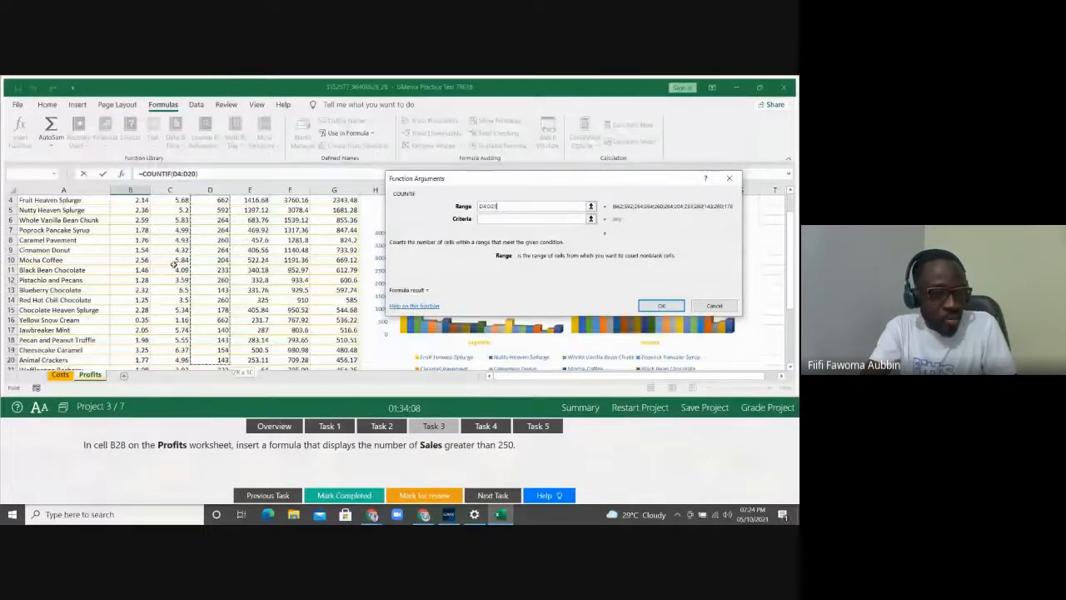
key(Up)
key(Down)
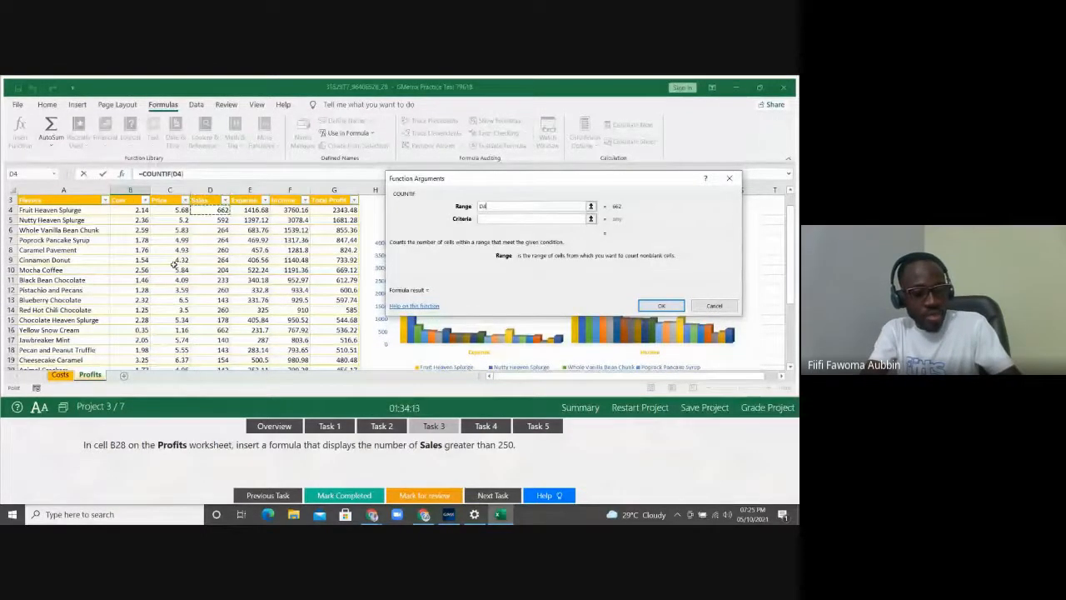
key(ctrl+shift+Down)
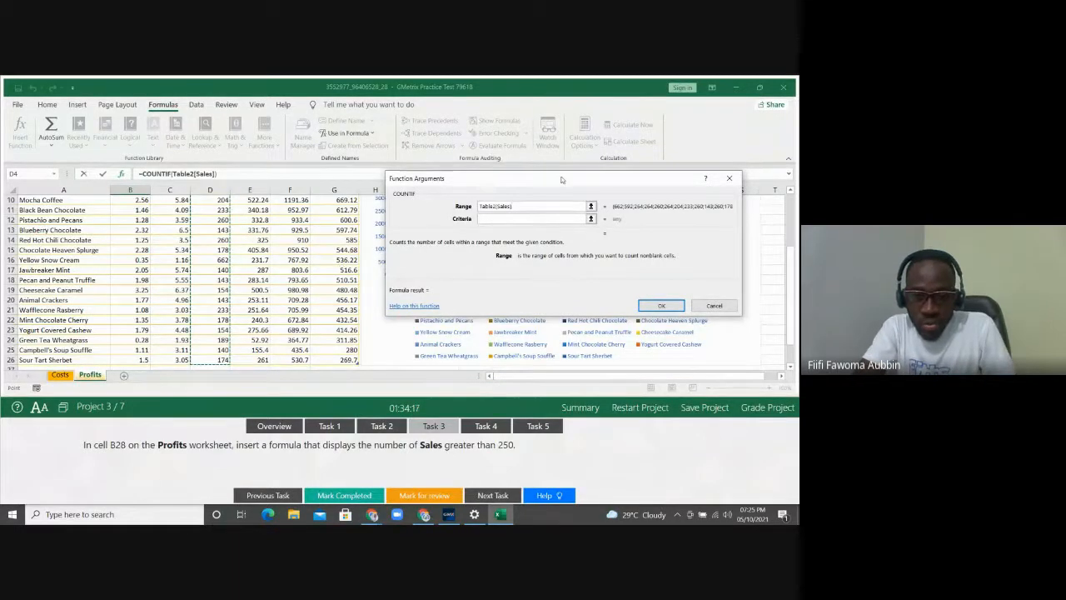
click(519, 205)
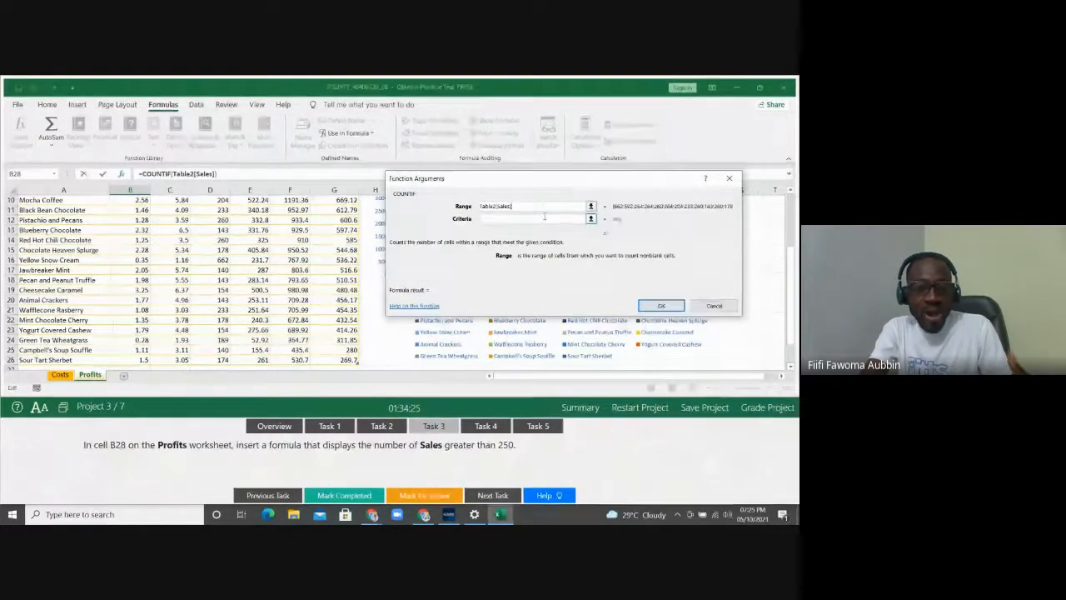
Enter ">250" as the criteria, giving =COUNTIF(Table2[Sales],">250") with a result of 9
click(534, 219)
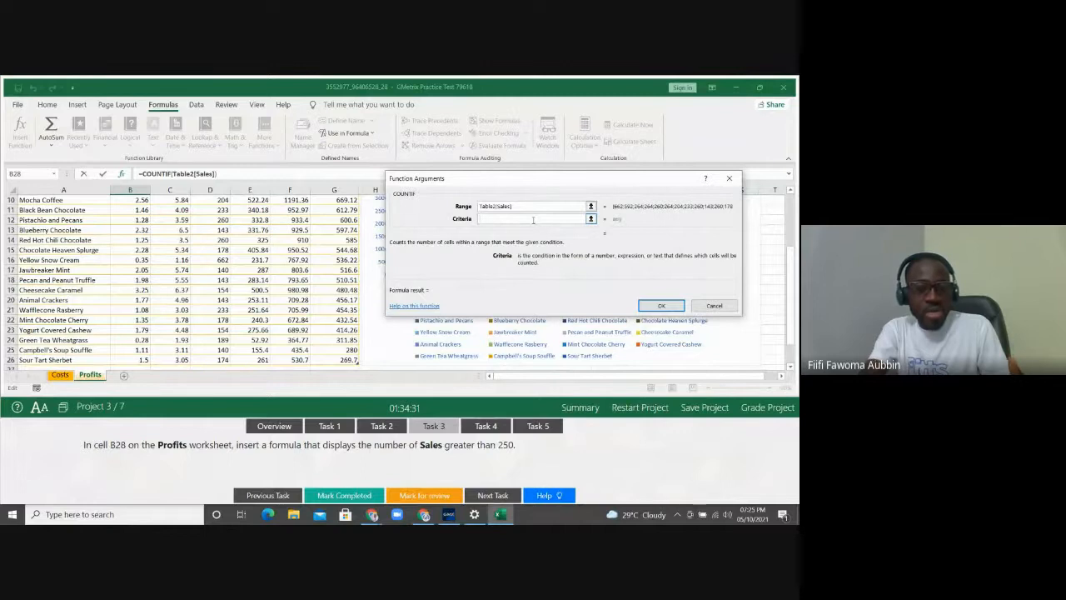
text(>250)
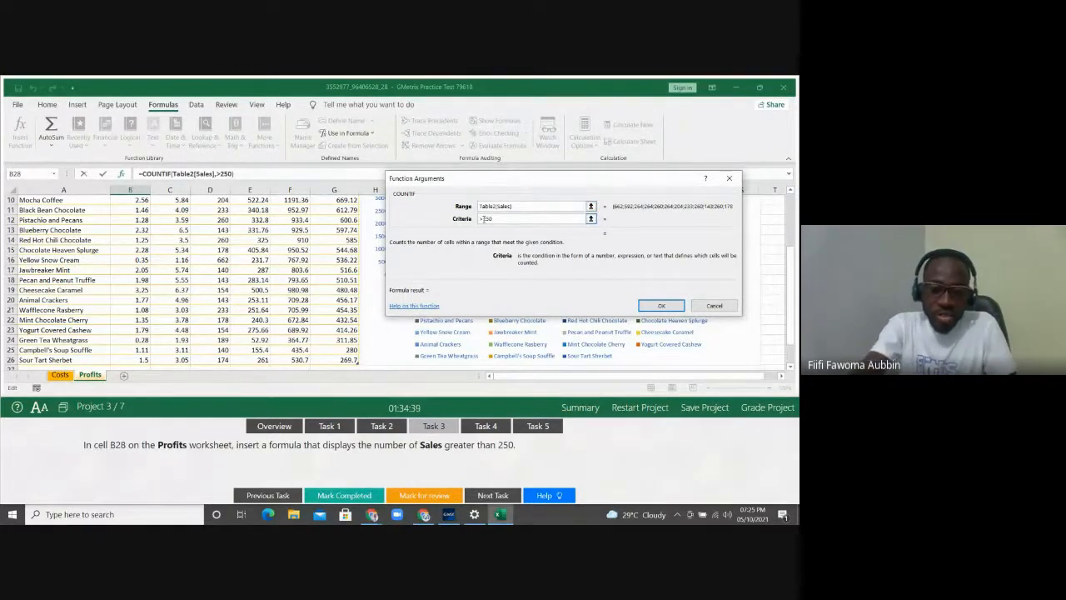
key(BackSpace)
text(=)
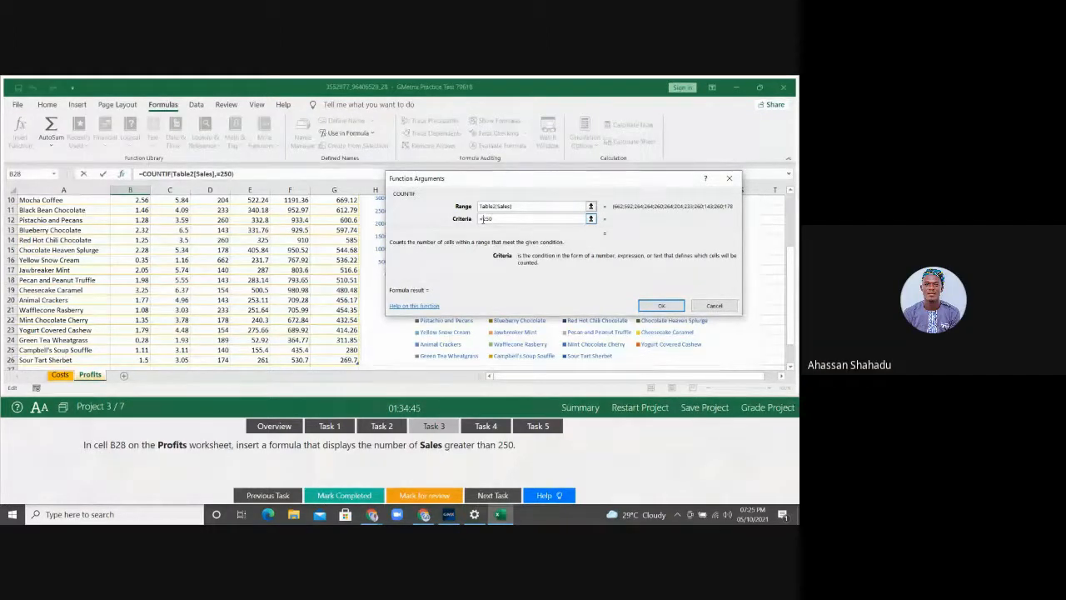
click(483, 219)
key(BackSpace)
text(<)
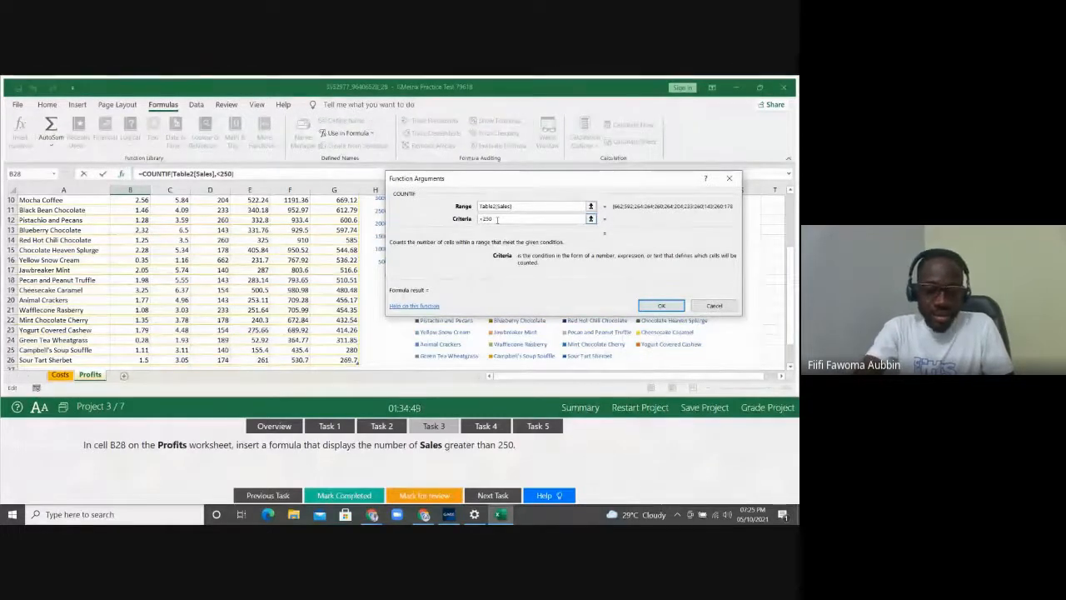
key(BackSpace)
text(>)
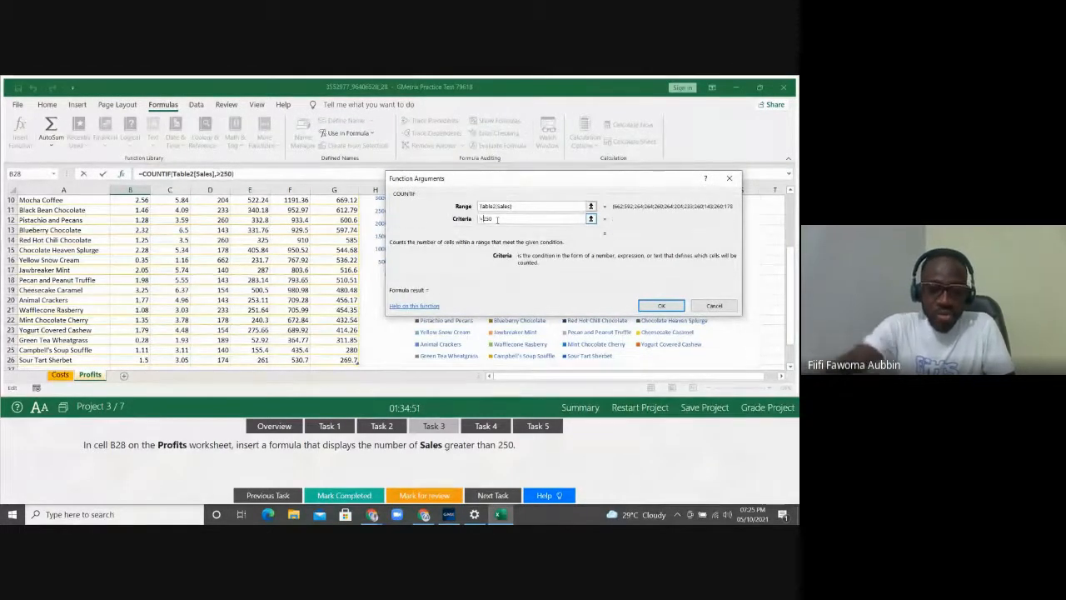
click(530, 207)
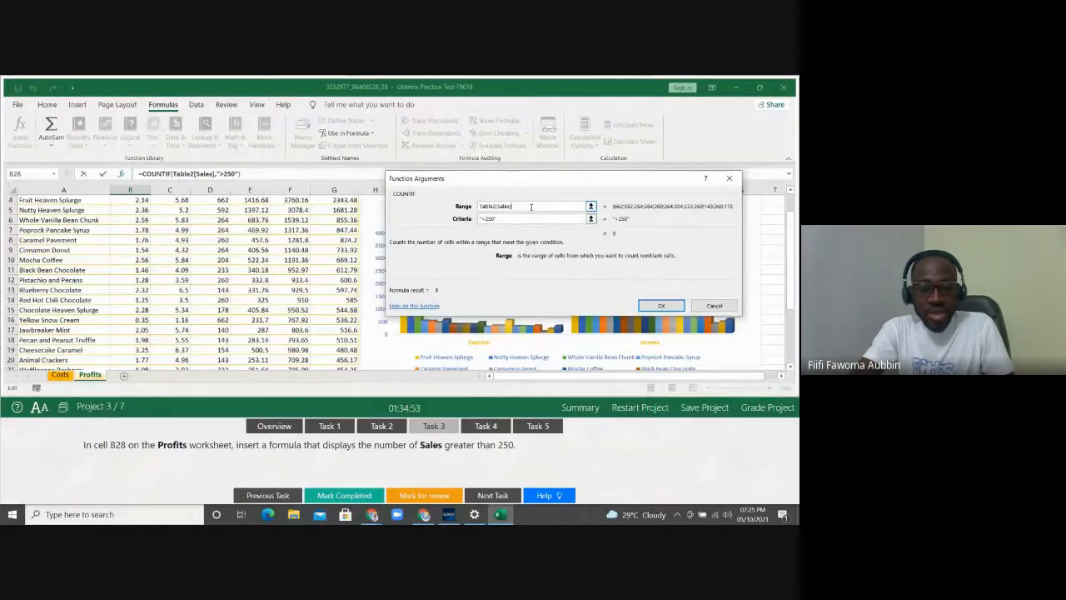
drag(555, 179, 460, 138)
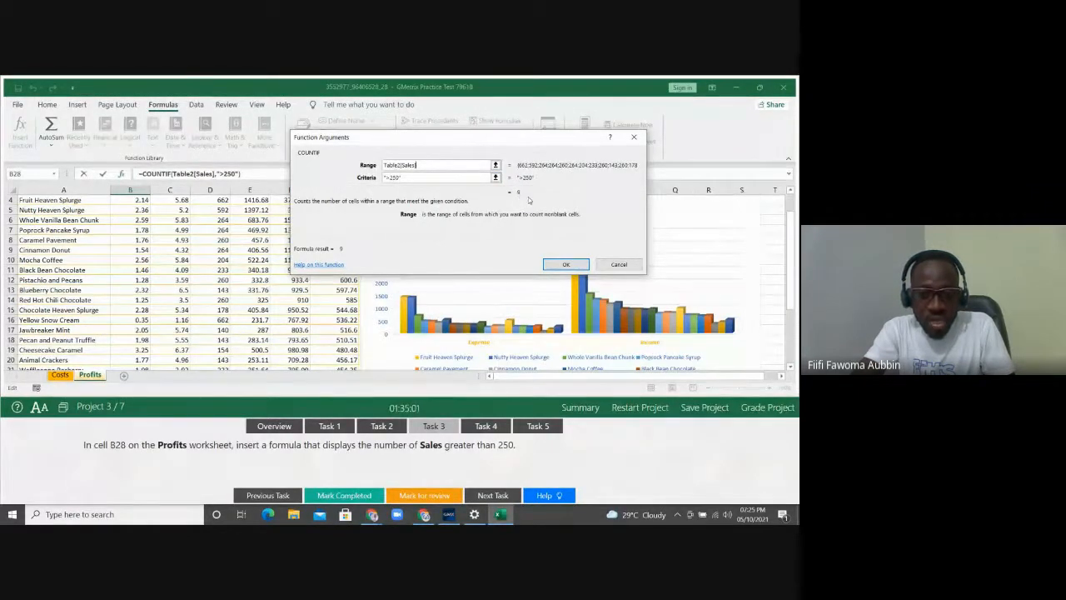
click(563, 263)
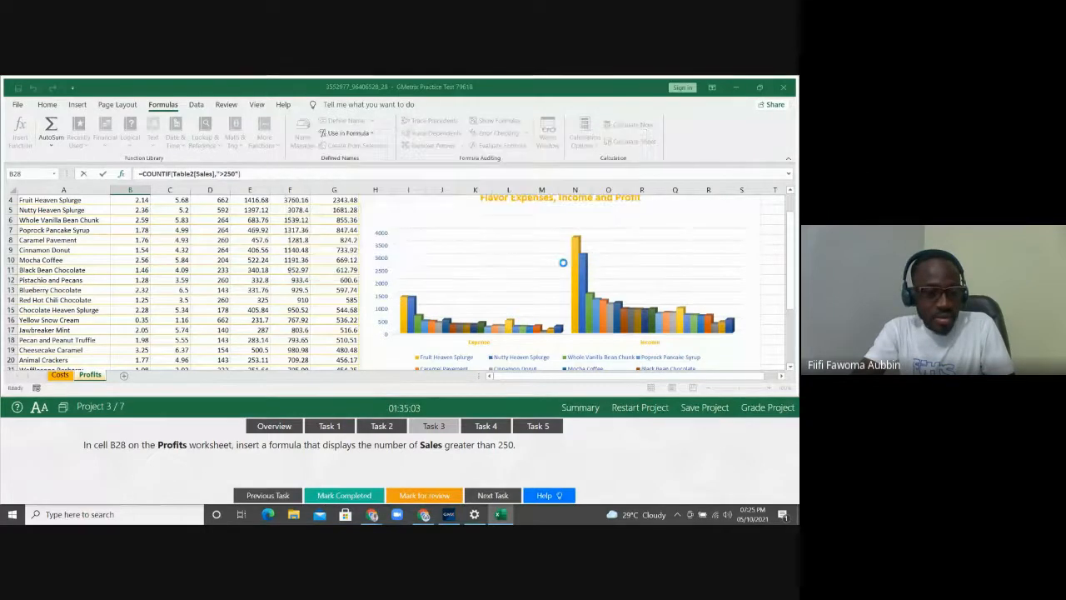
scroll(564, 263, down, 3)
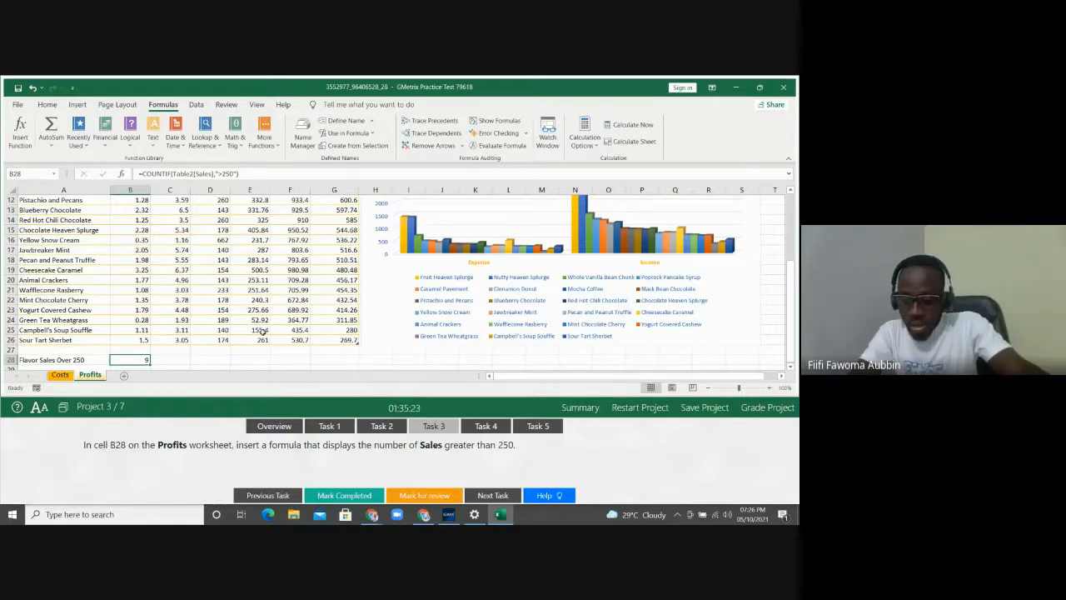
Show Task 4 (Flavors as axis labels, Expense/Income as series) and select the Profits flavour chart
click(486, 426)
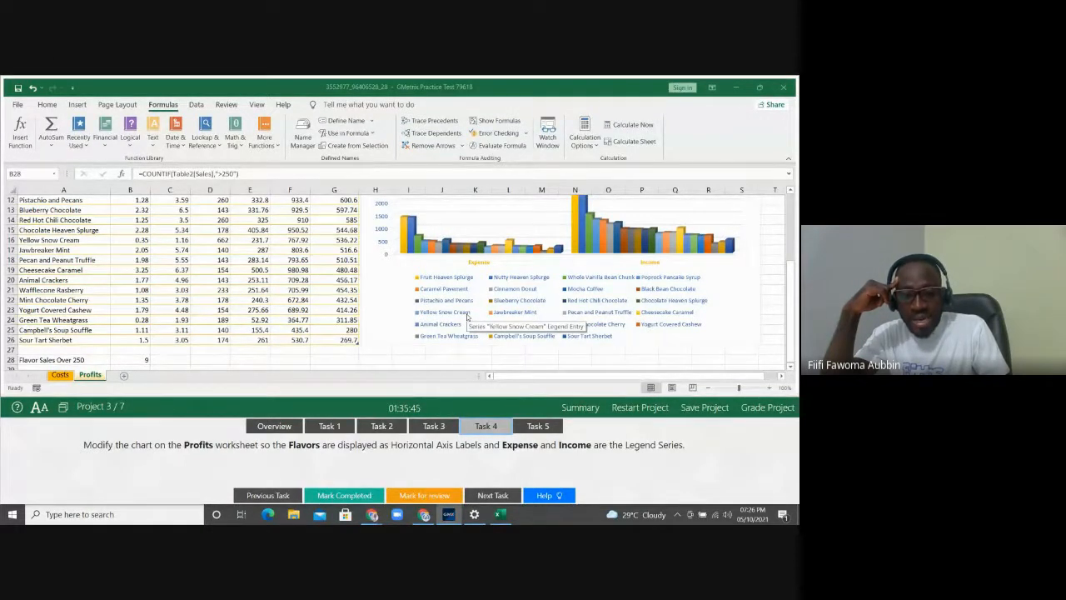
click(721, 281)
click(722, 280)
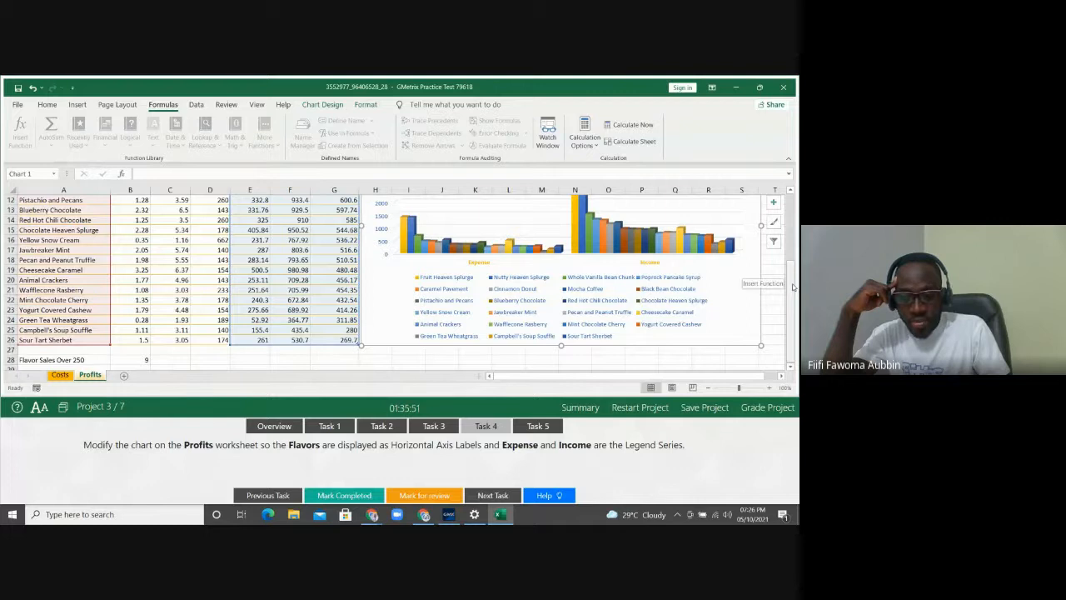
drag(794, 287, 792, 280)
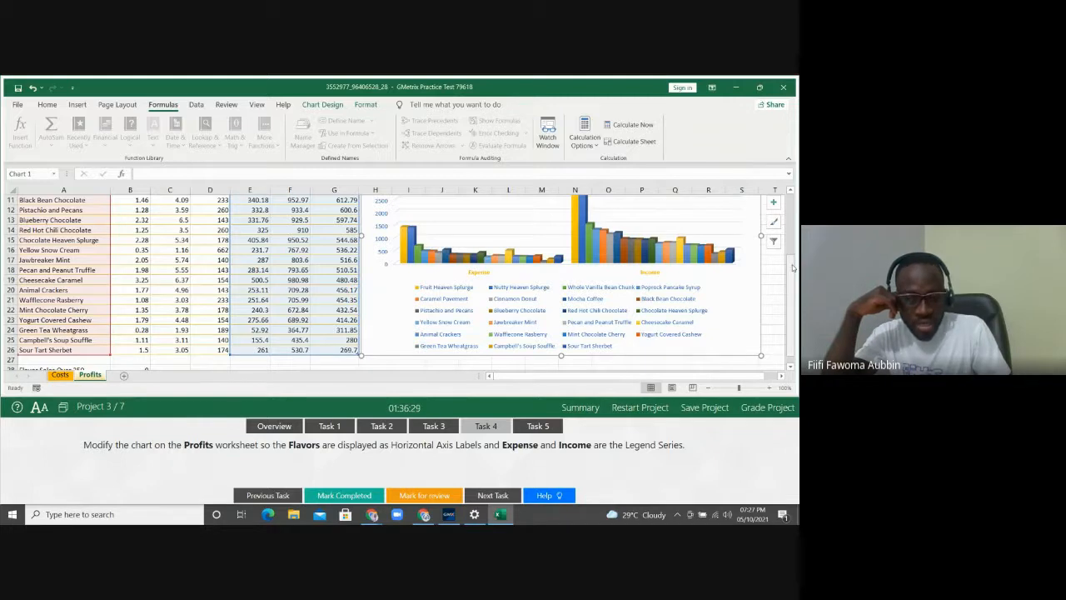
drag(793, 266, 794, 261)
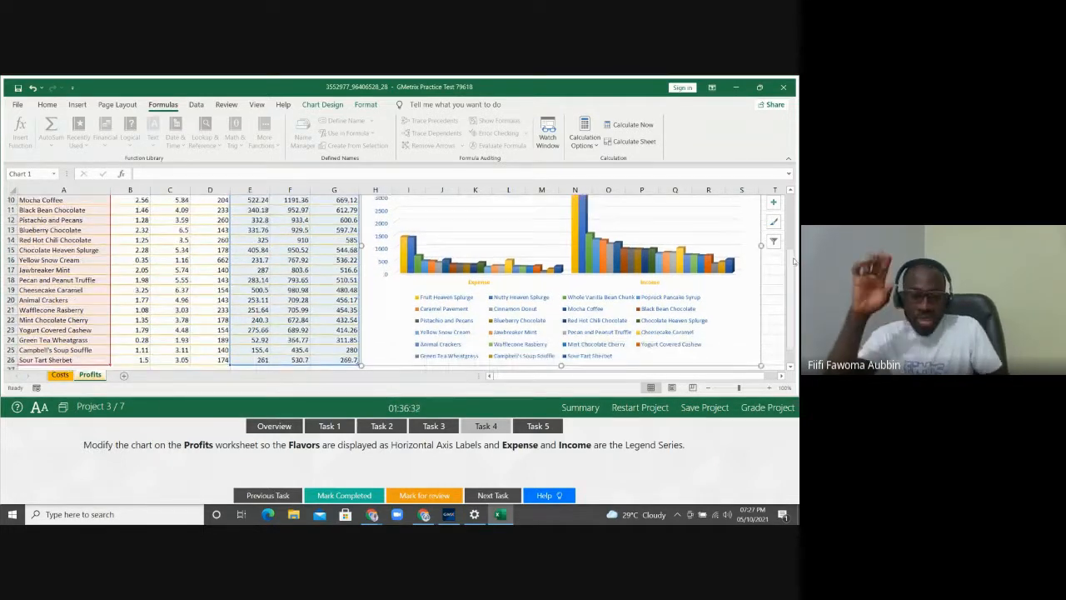
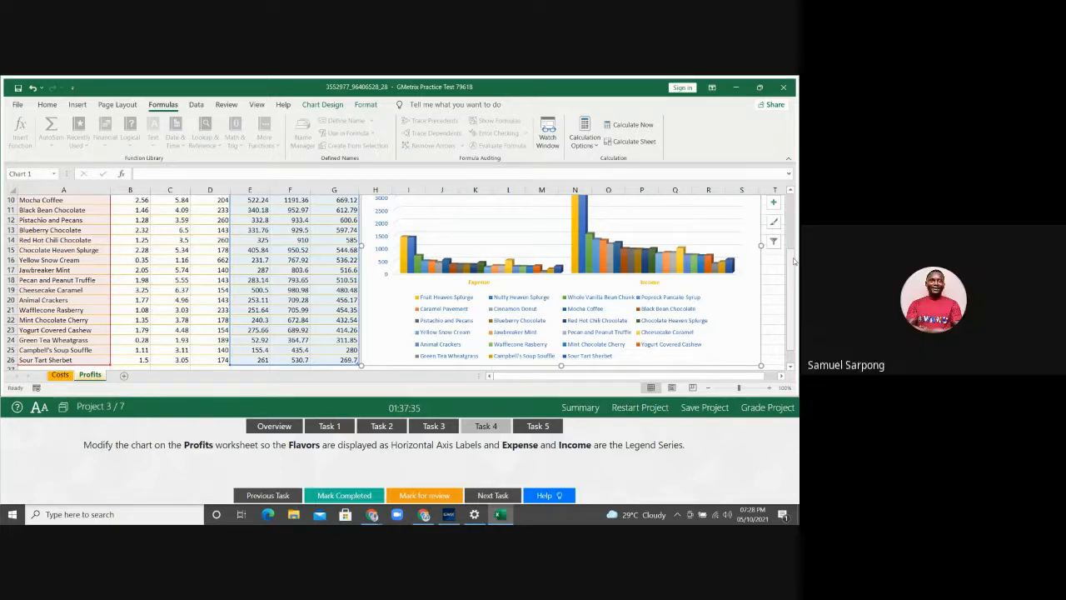
Switch row/column on the Profits chart so flavors run along the horizontal axis and Expense and Income become the series
click(333, 109)
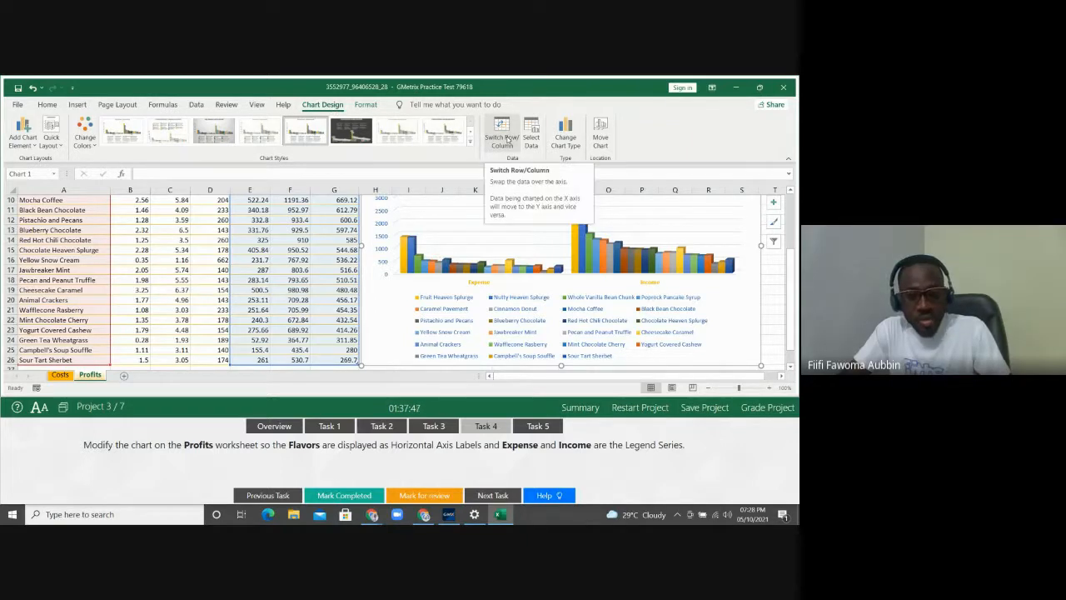
click(507, 139)
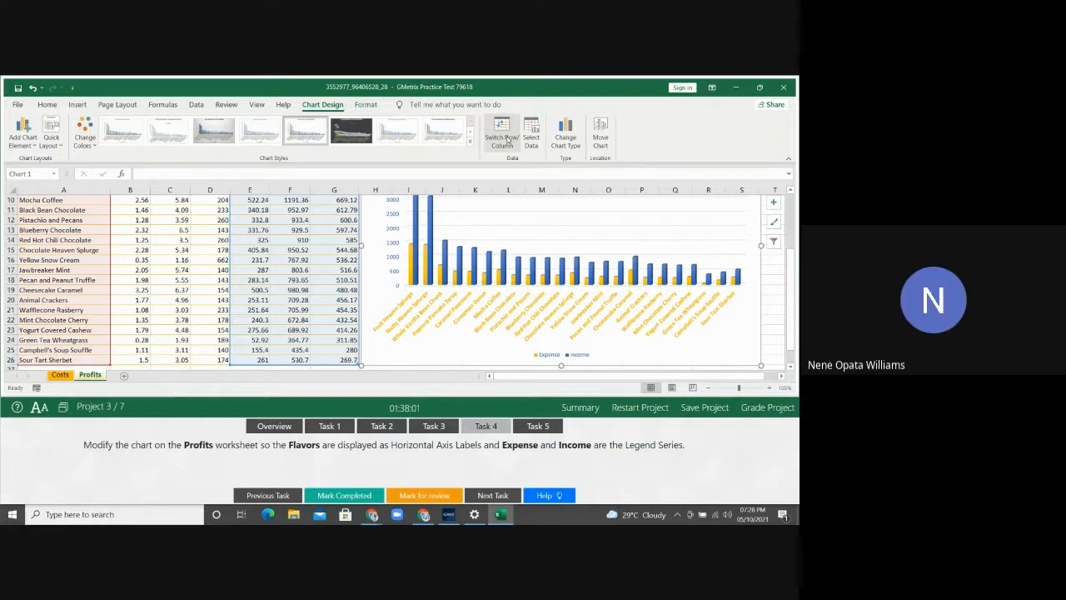
click(507, 139)
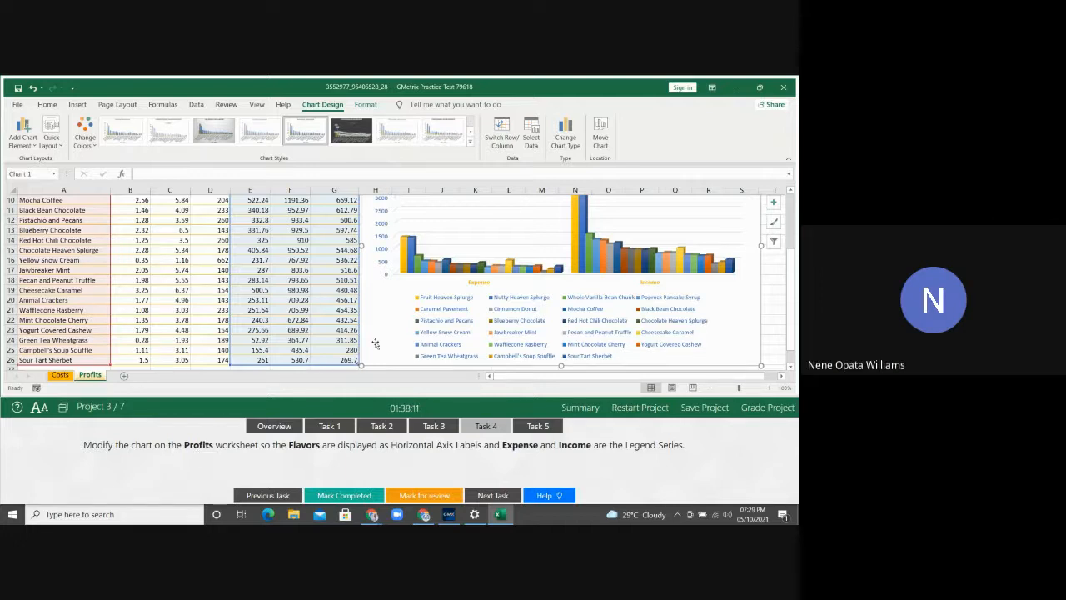
click(773, 281)
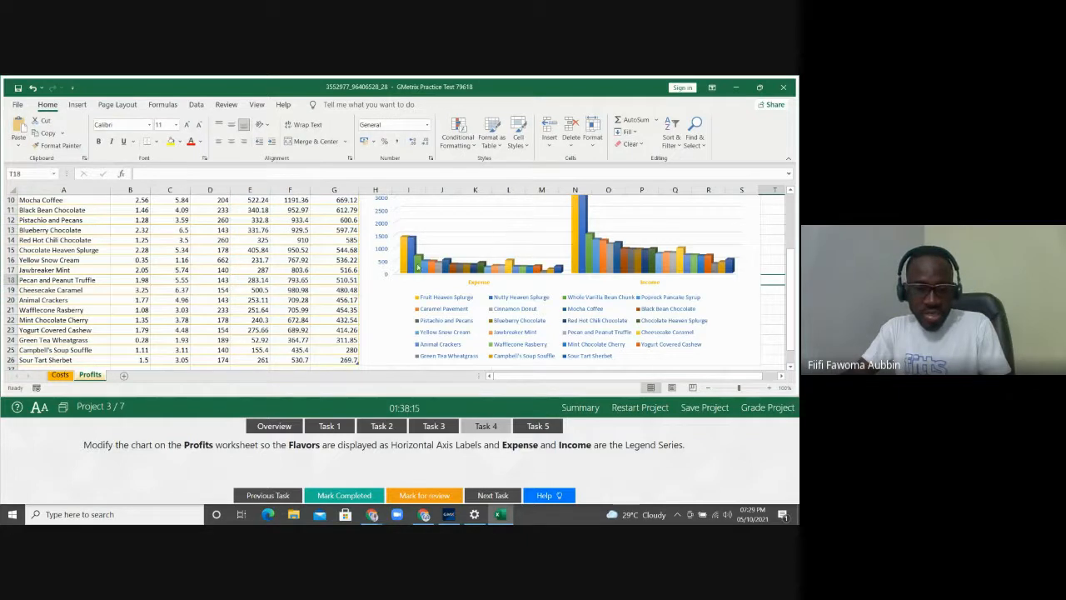
click(382, 308)
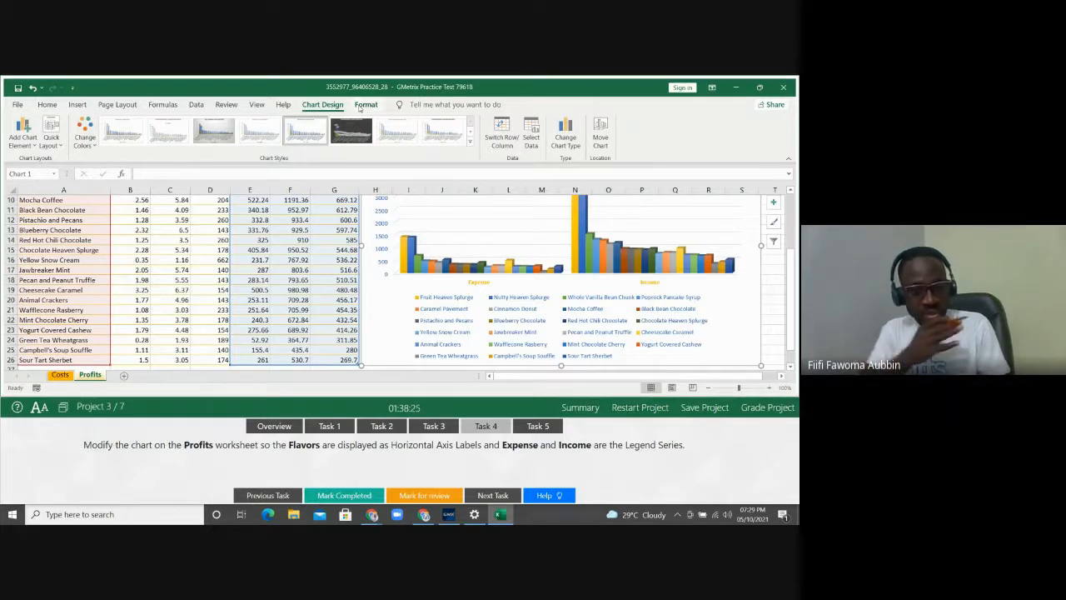
click(172, 290)
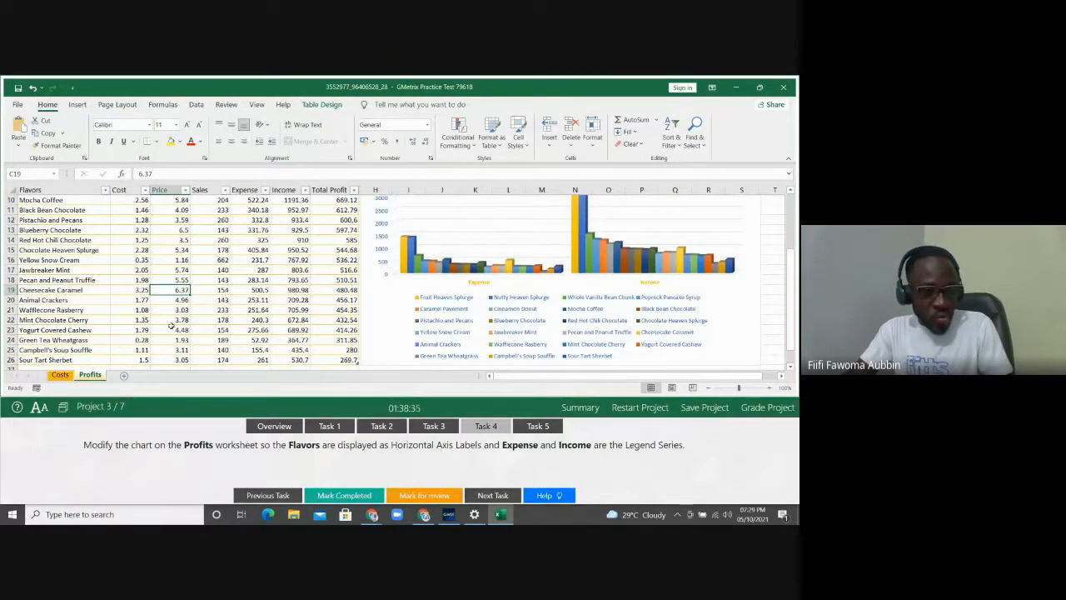
click(385, 309)
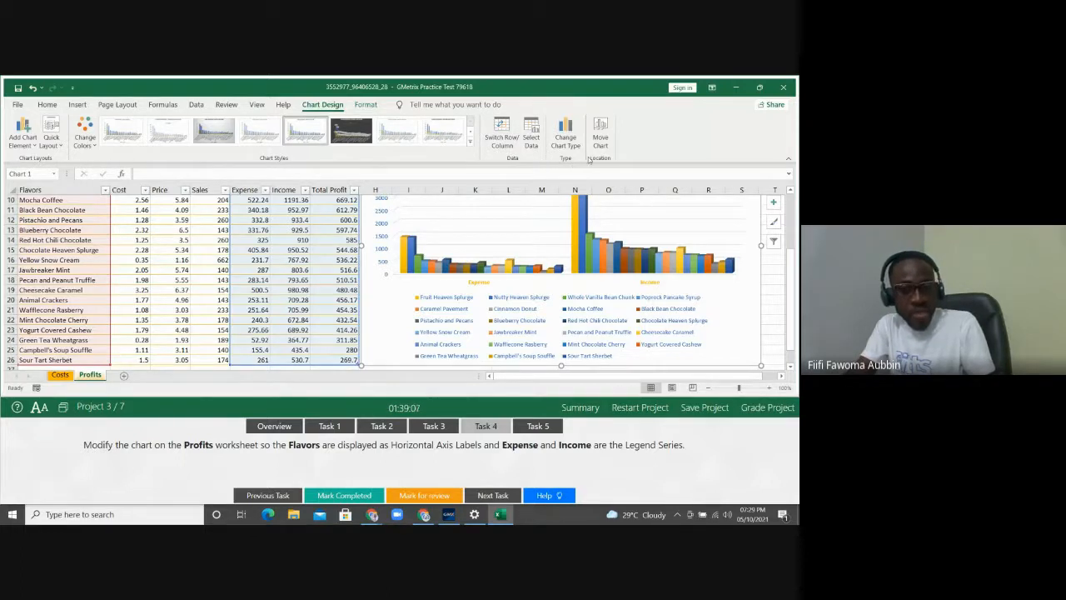
click(504, 140)
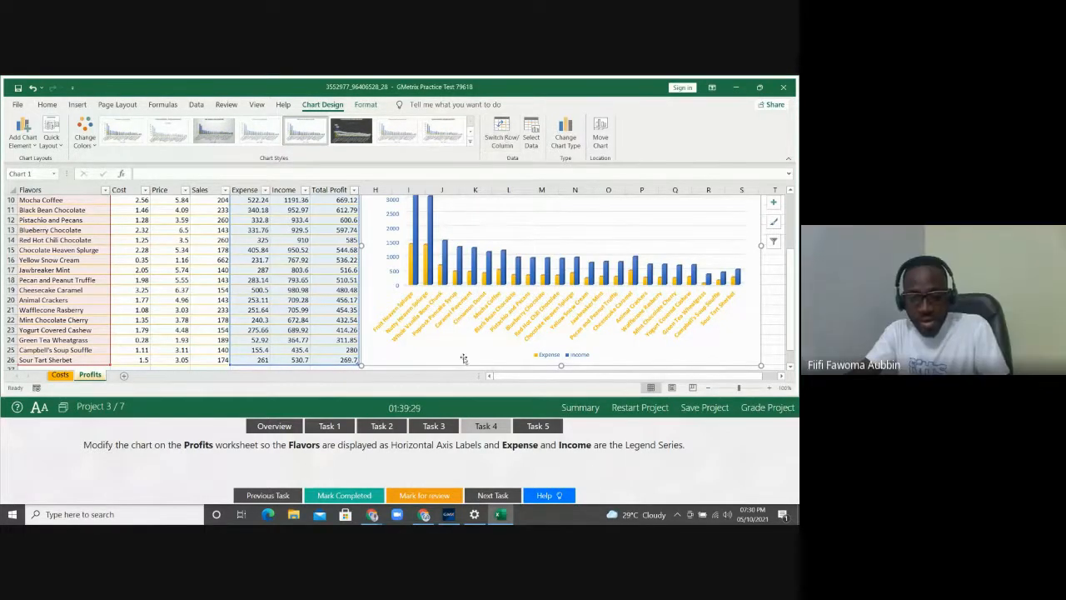
Following Task 5, position the Profits chart's legend at the top using Add Chart Element
click(533, 426)
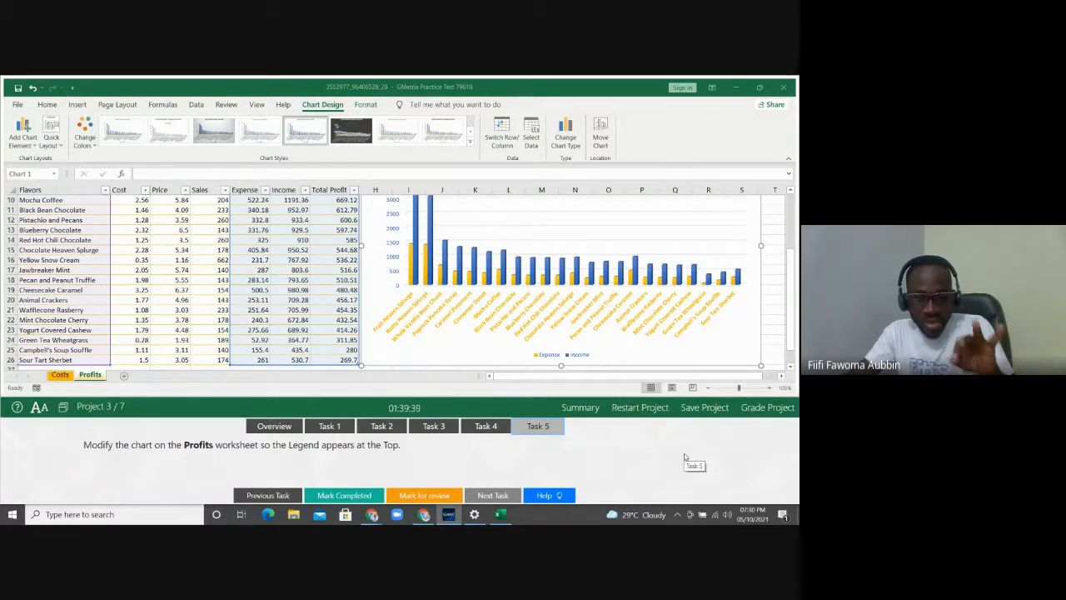
click(545, 356)
click(545, 356)
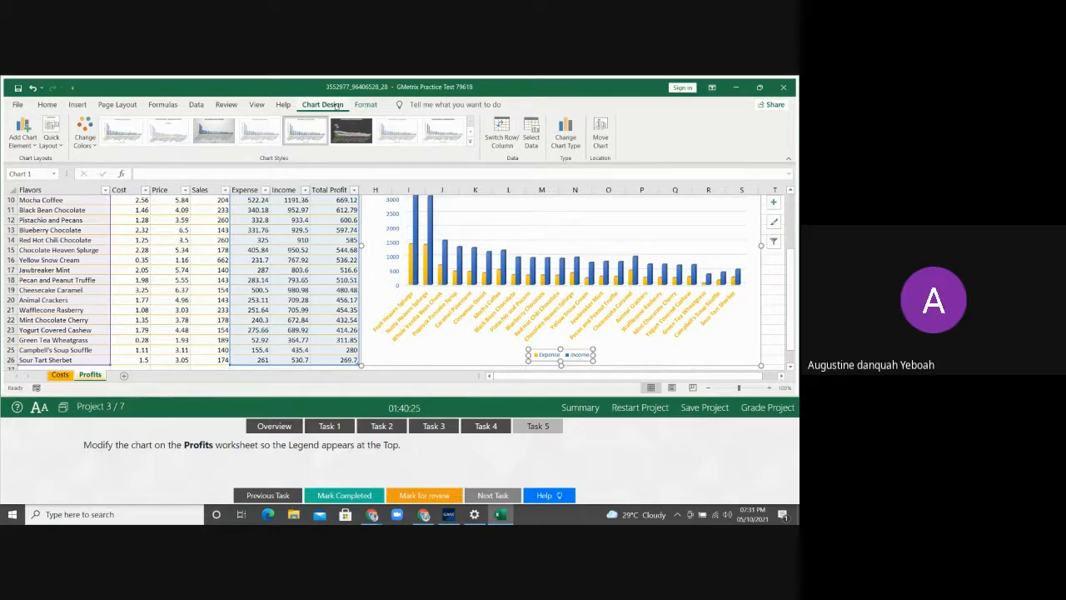
click(33, 145)
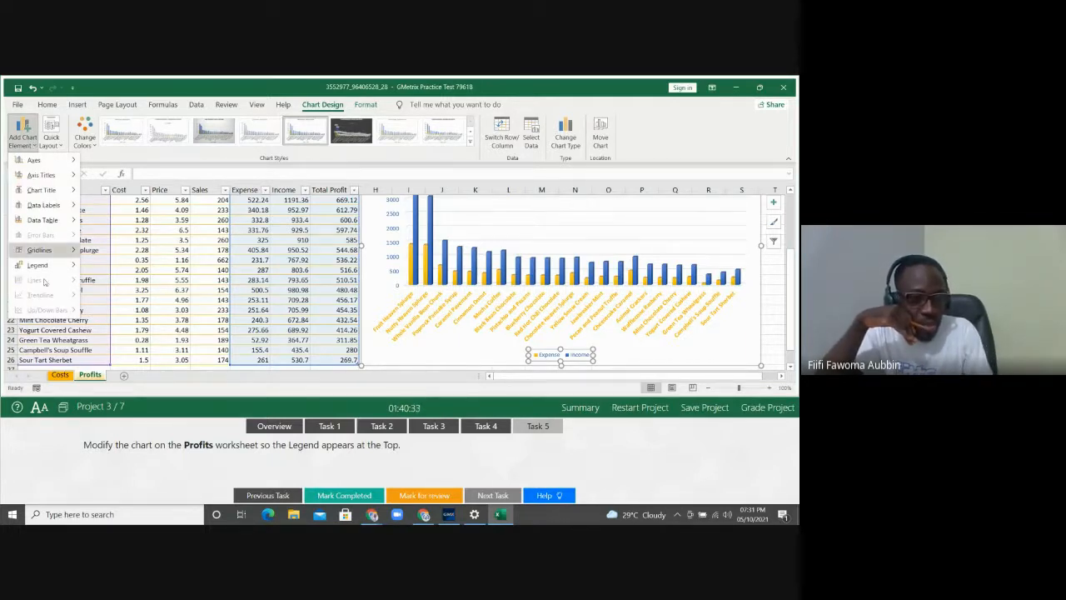
mouse_move(50, 266)
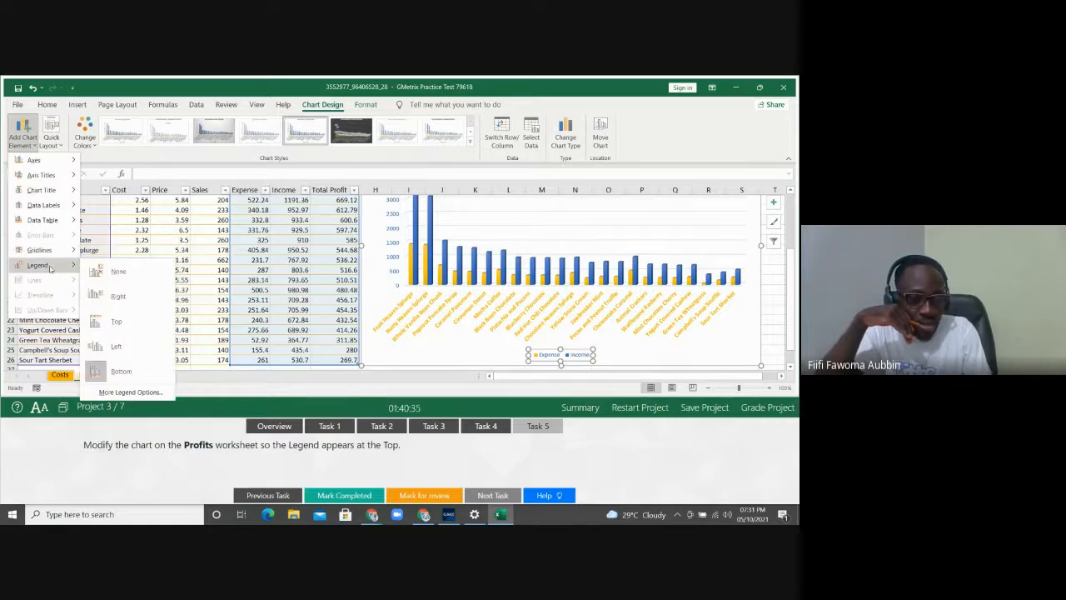
click(116, 322)
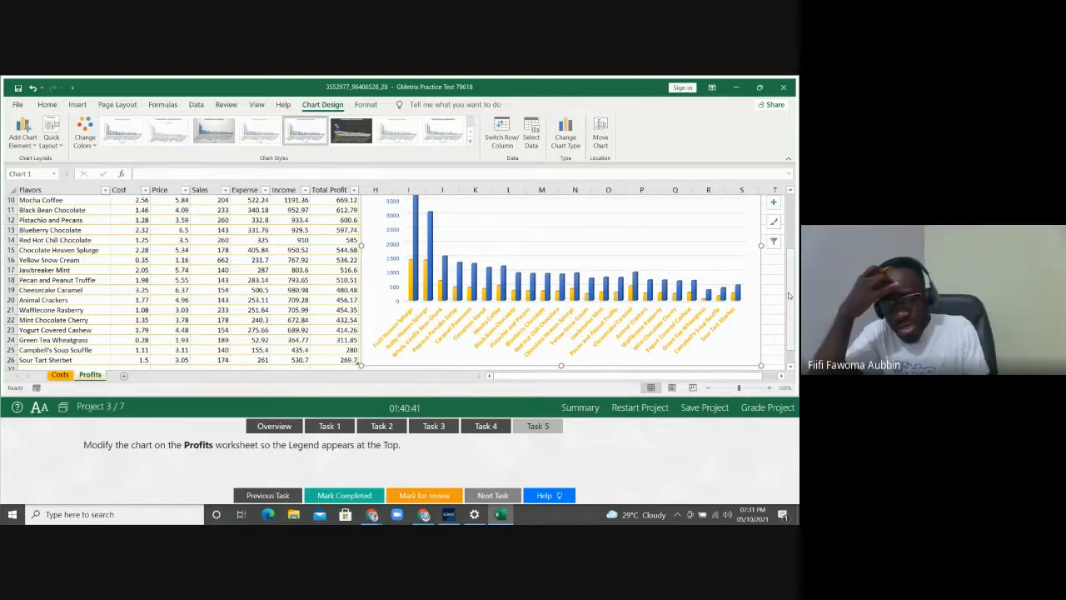
drag(790, 283, 793, 231)
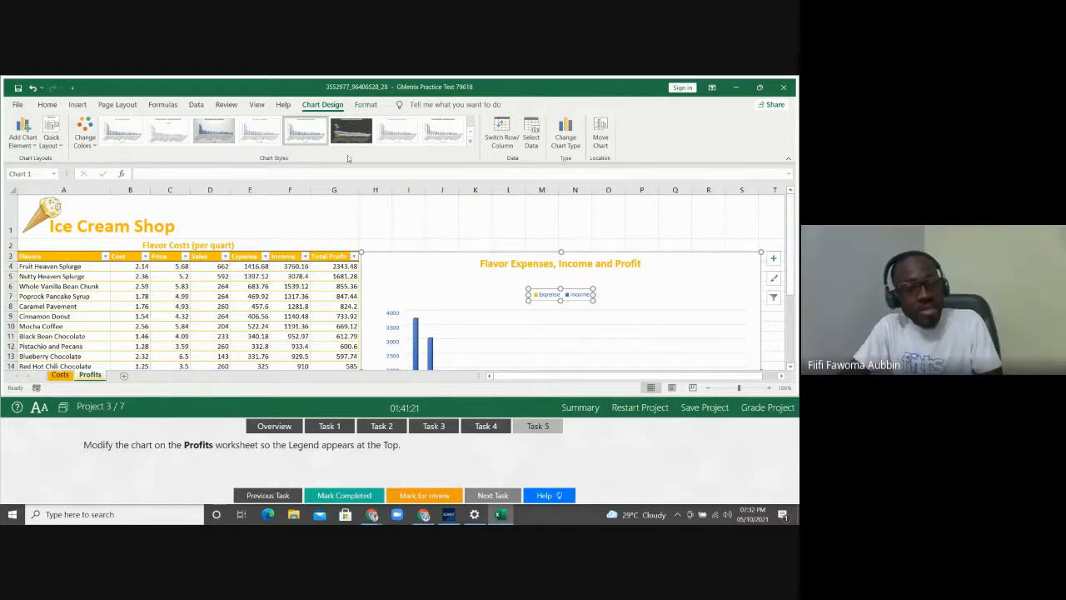
click(31, 147)
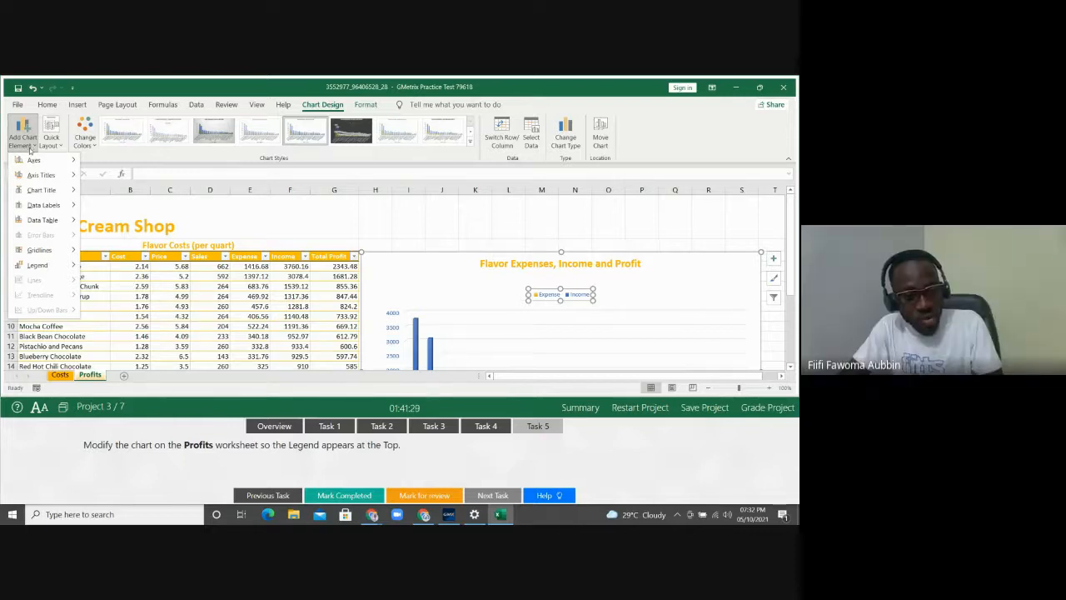
mouse_move(52, 265)
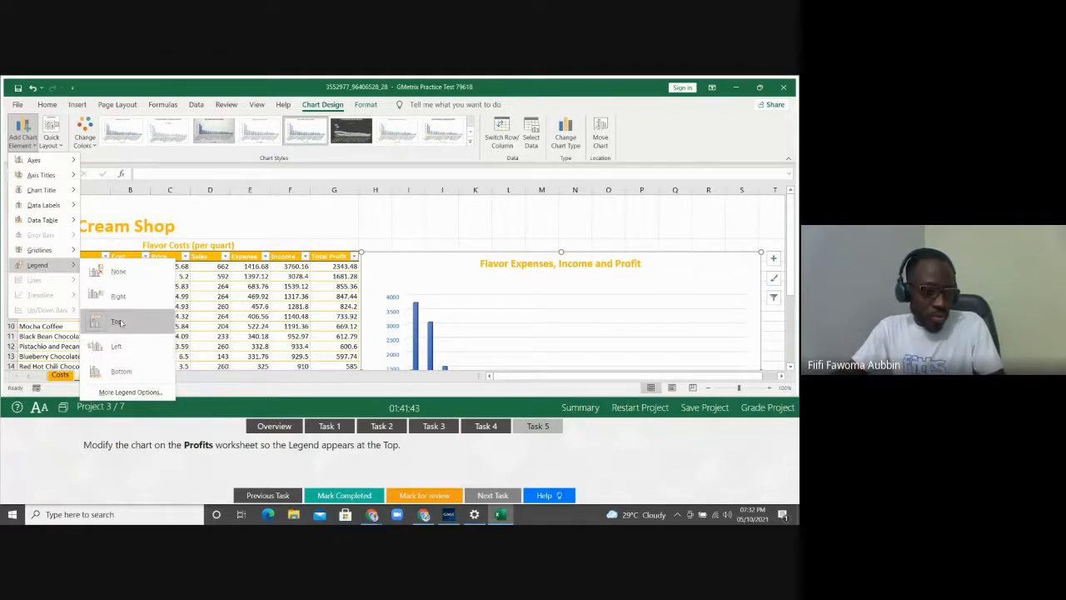
click(121, 322)
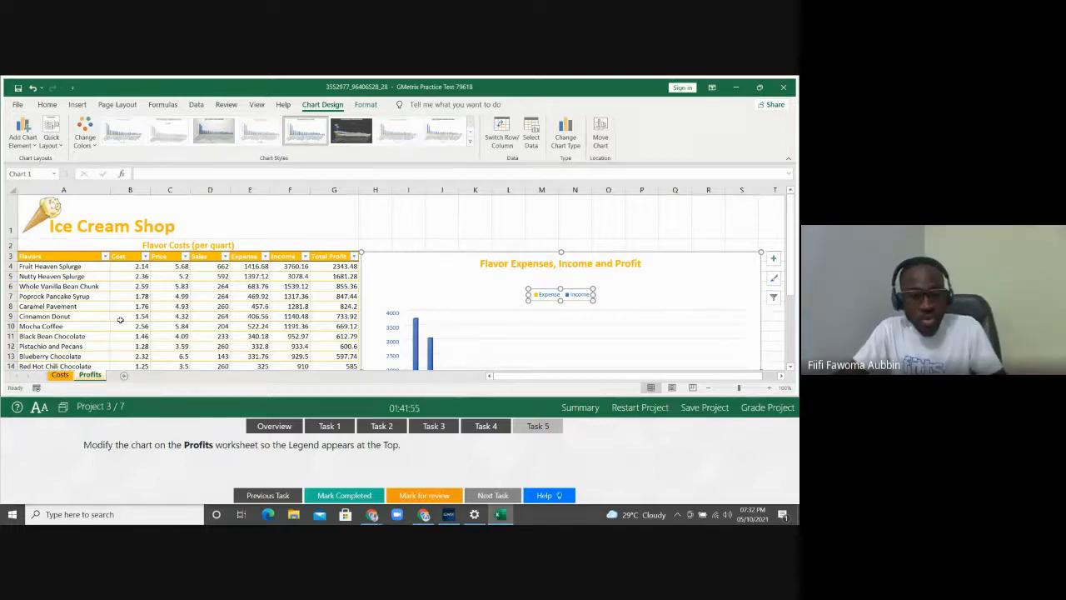
Grade the project and confirm to see Tasks 1–5 all marked correct
click(767, 407)
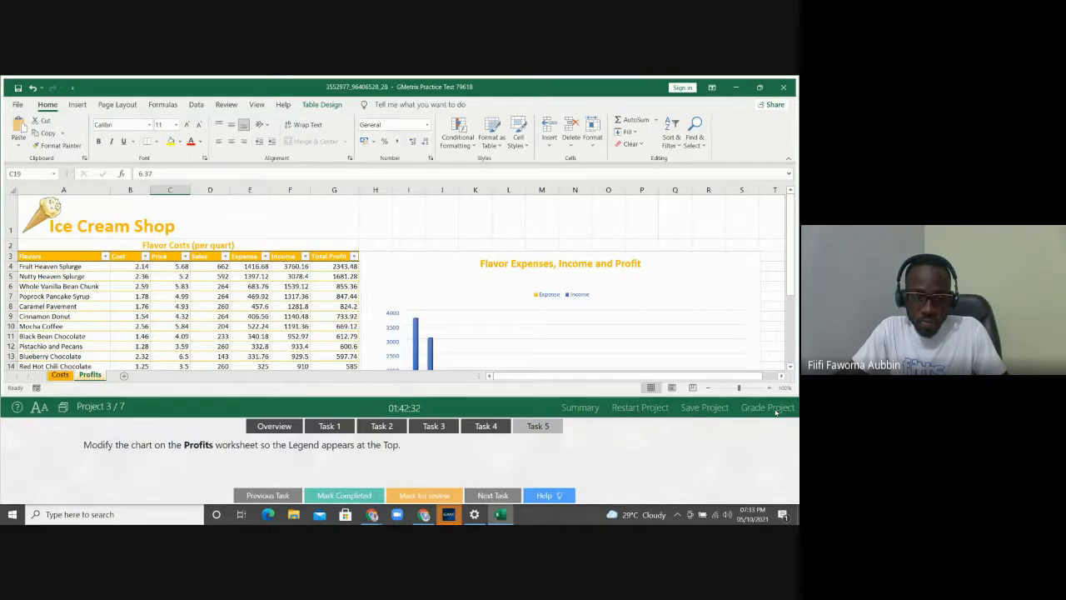
click(776, 410)
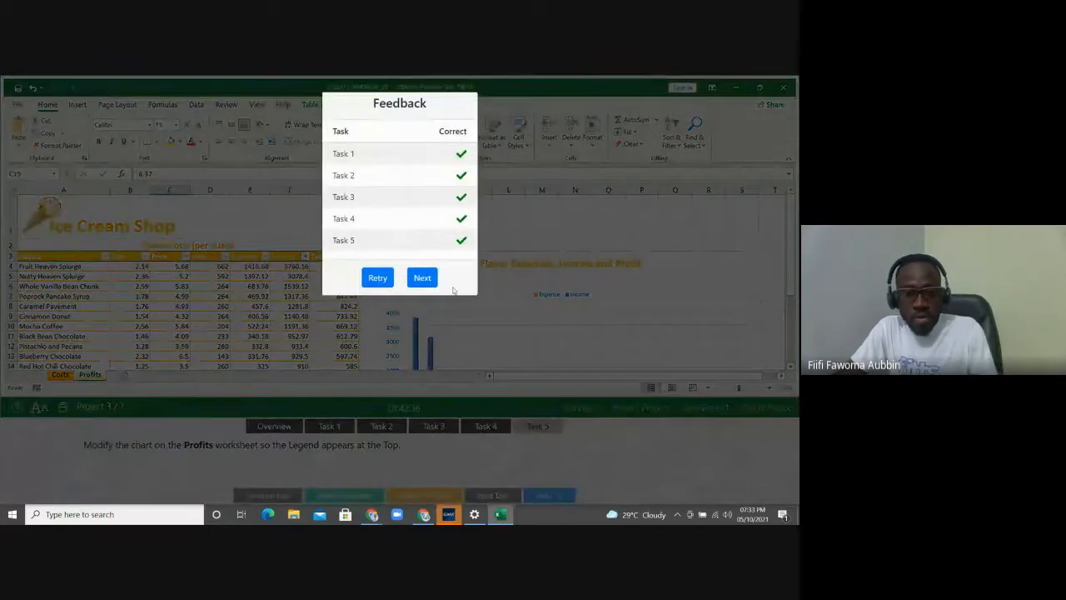
Advance to Project 4, the Network Hardware workbook, and display Task 1 asking for a Customers worksheet
click(429, 279)
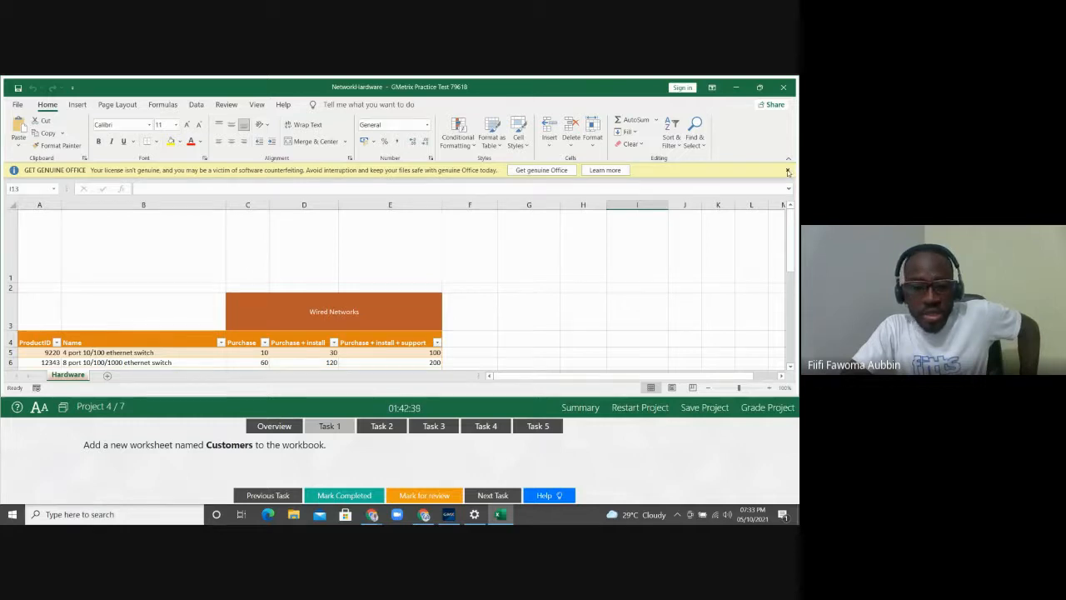
click(788, 171)
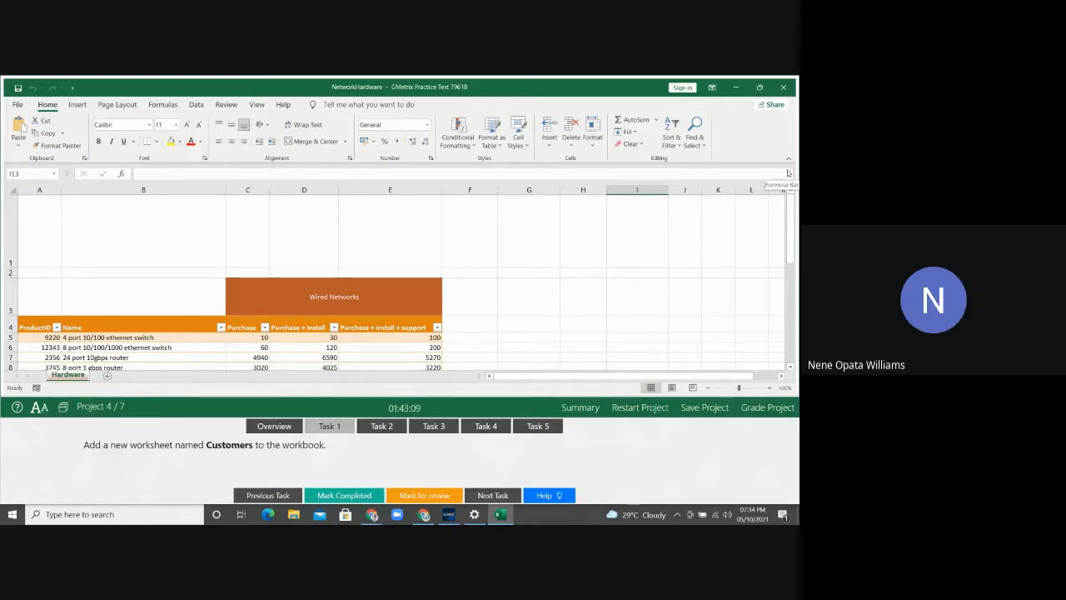
click(291, 426)
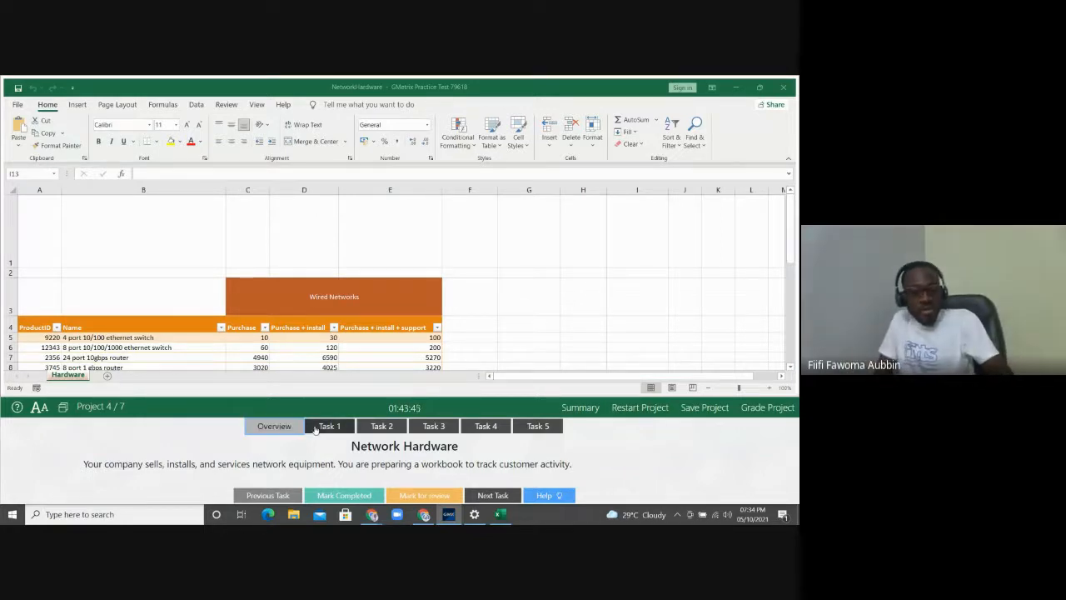
click(327, 428)
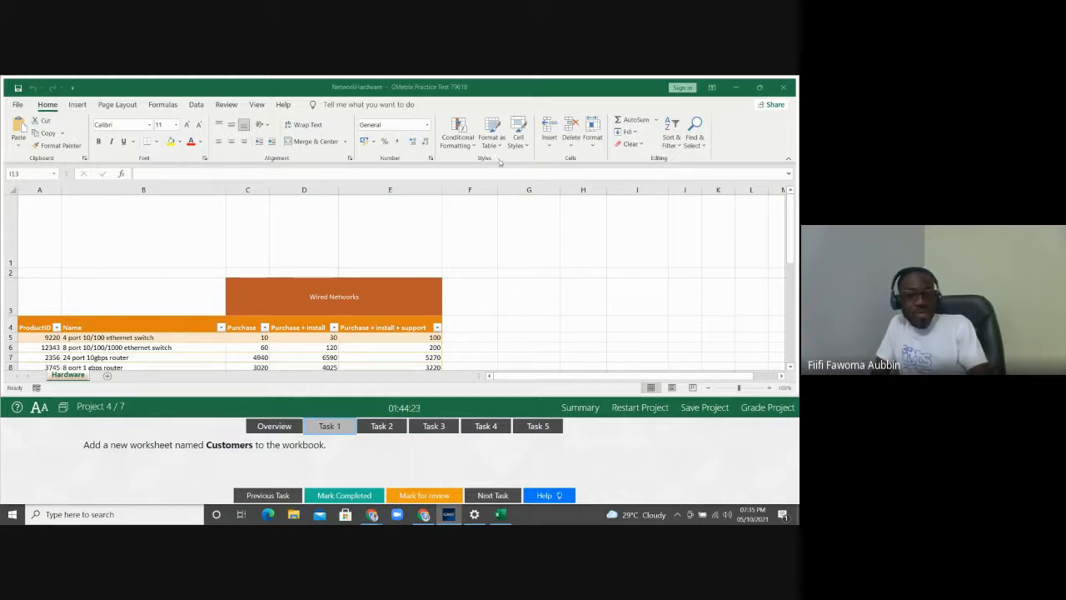
Insert a new blank worksheet and rename it from Sheet1 to Customers
click(551, 146)
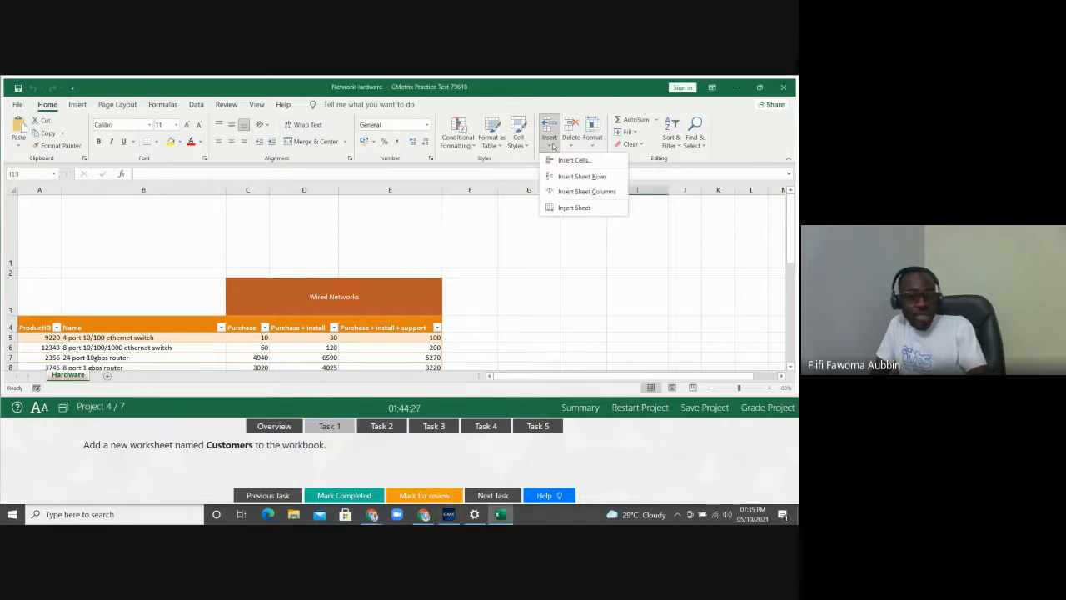
click(574, 207)
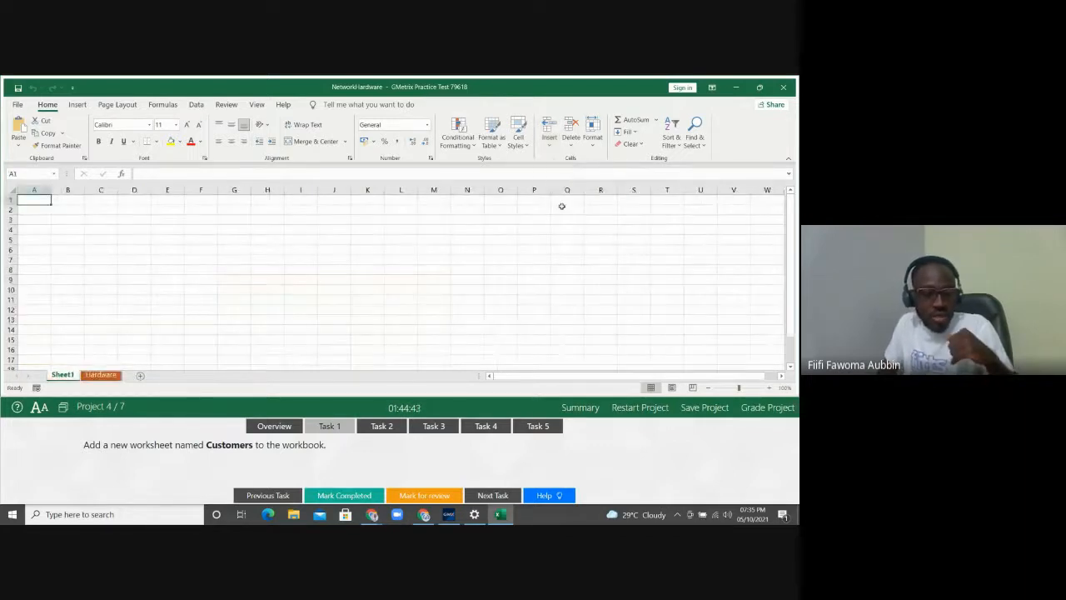
double_click(72, 374)
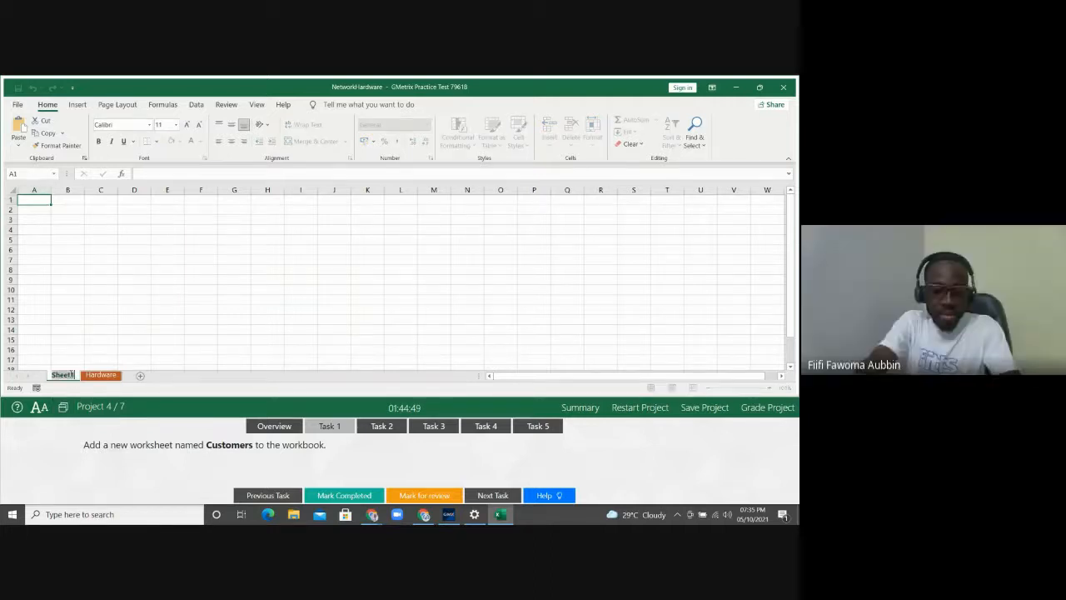
text(Customers)
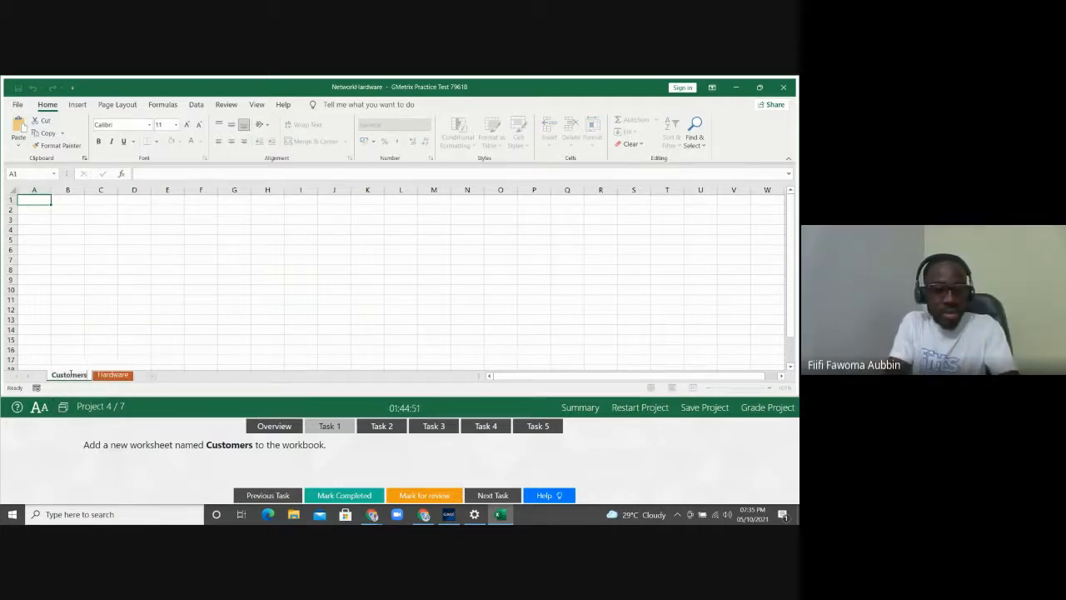
click(131, 330)
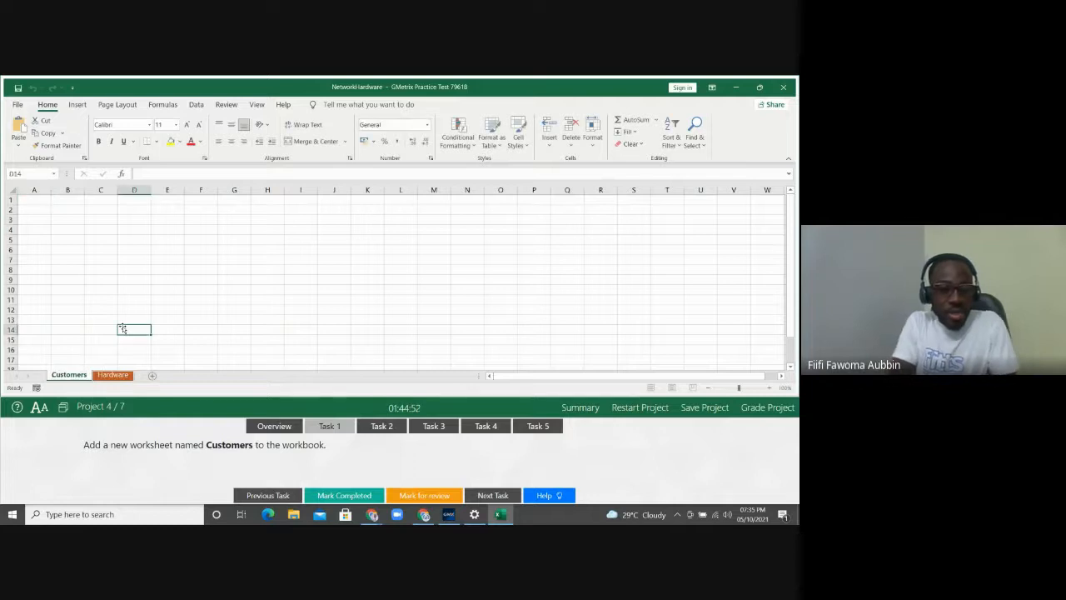
click(549, 148)
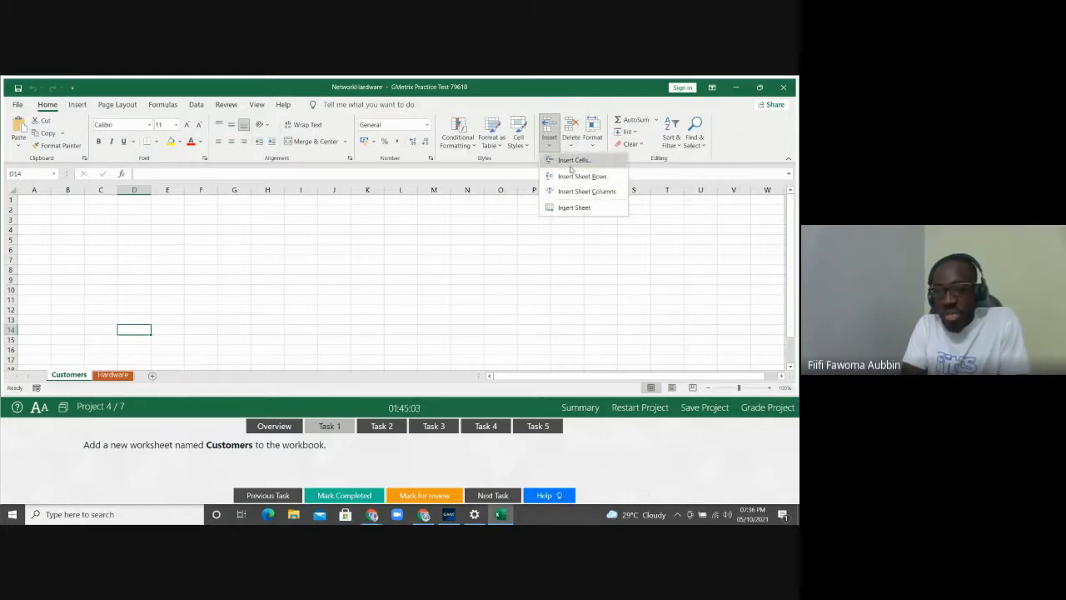
click(63, 376)
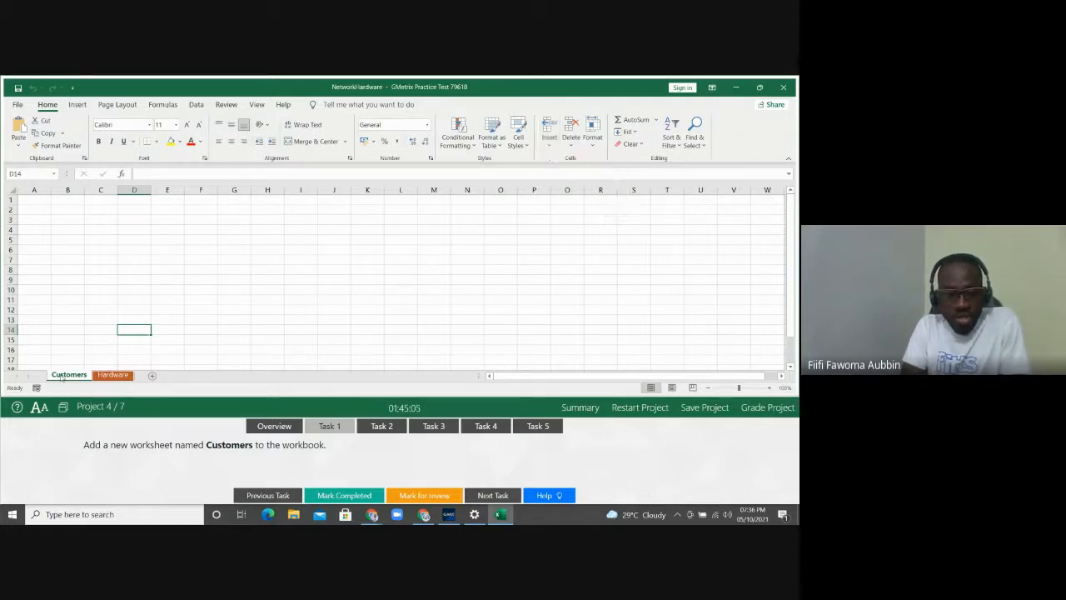
Show Task 2 and switch to the Hardware sheet, selecting a cell in the Wired Networks table
click(382, 426)
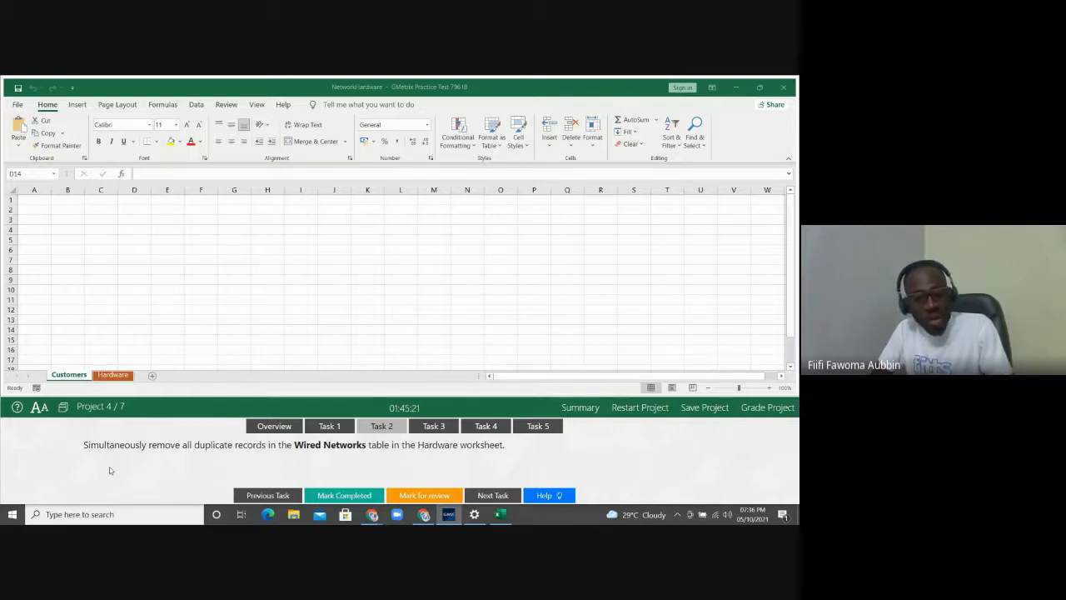
click(112, 376)
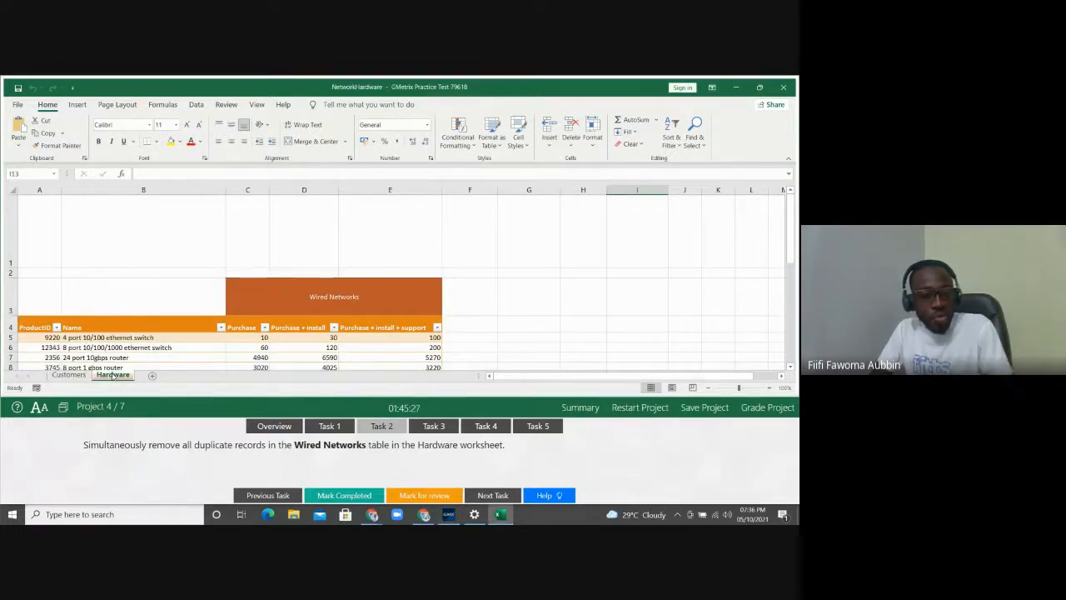
click(87, 347)
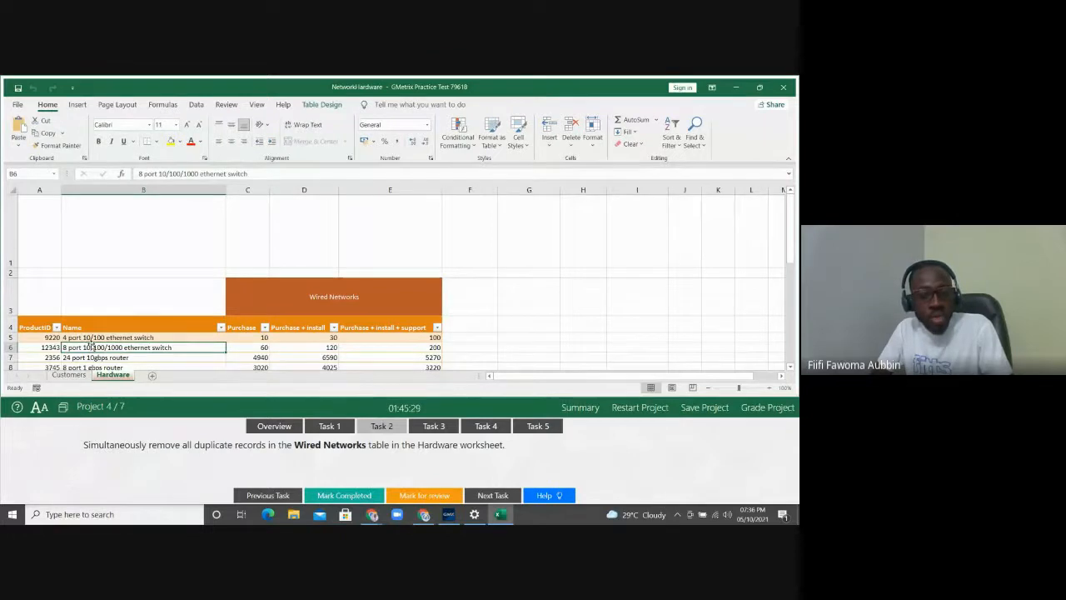
click(320, 289)
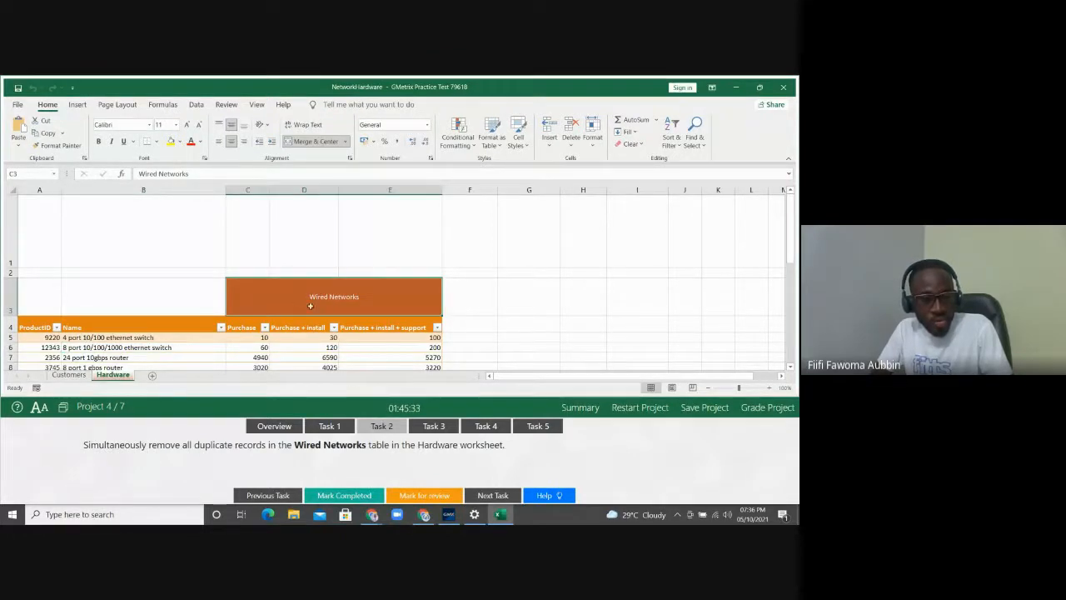
click(229, 350)
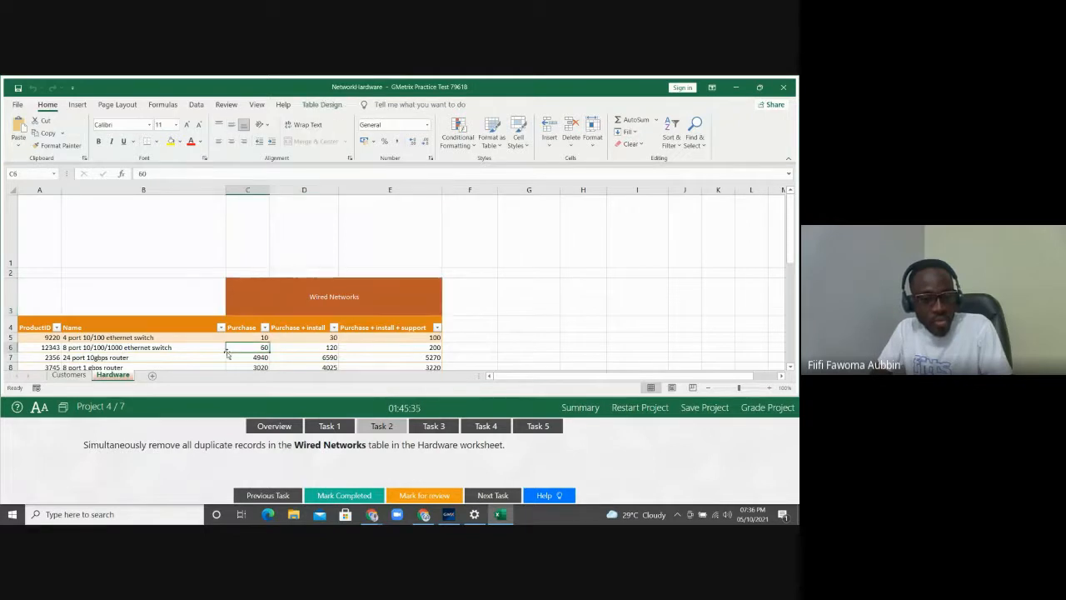
click(55, 173)
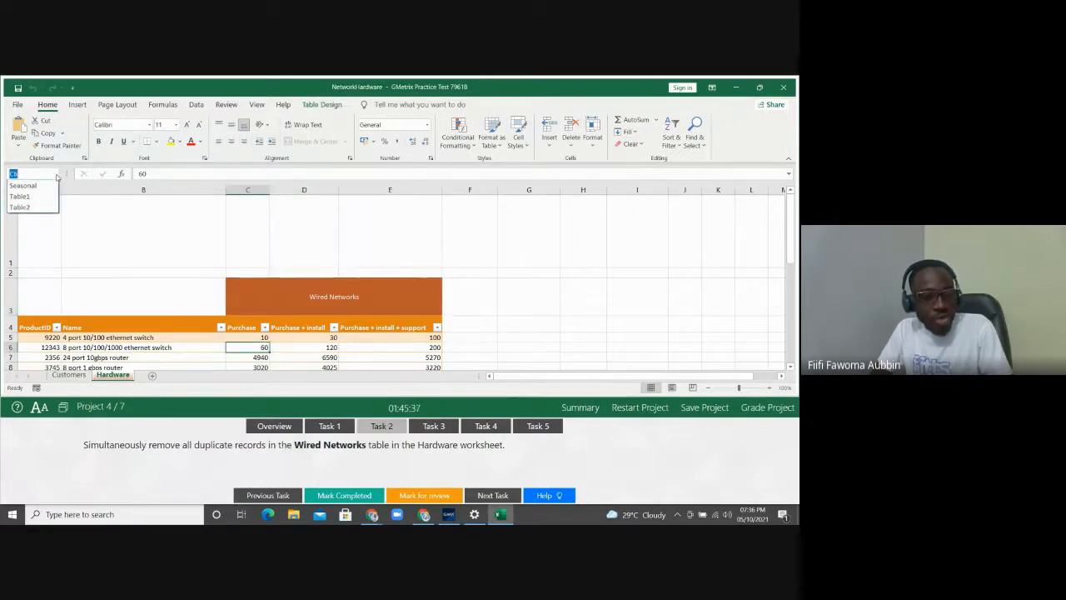
click(183, 356)
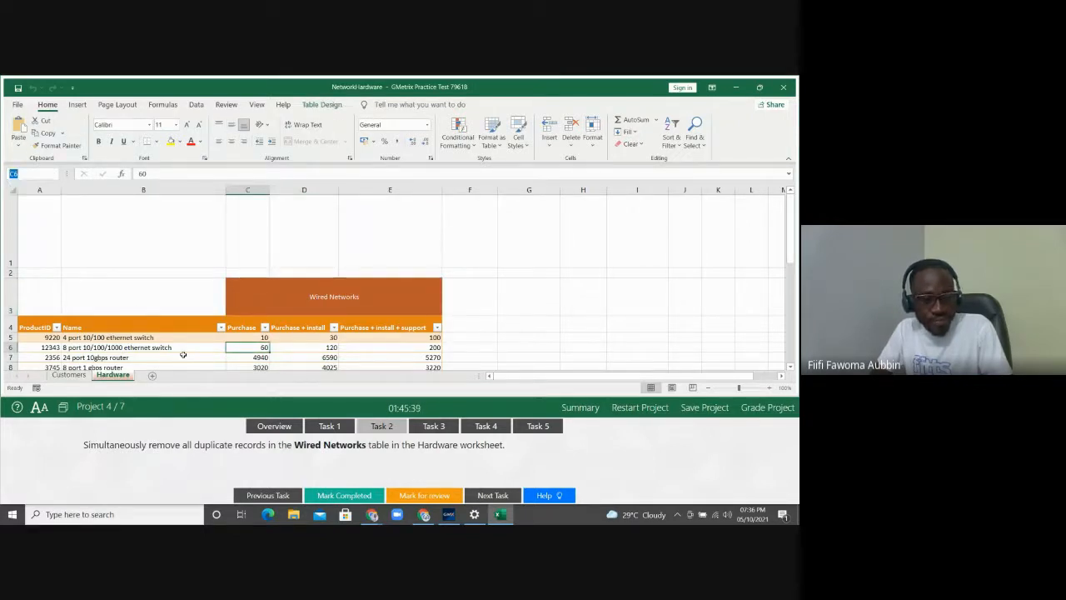
click(183, 355)
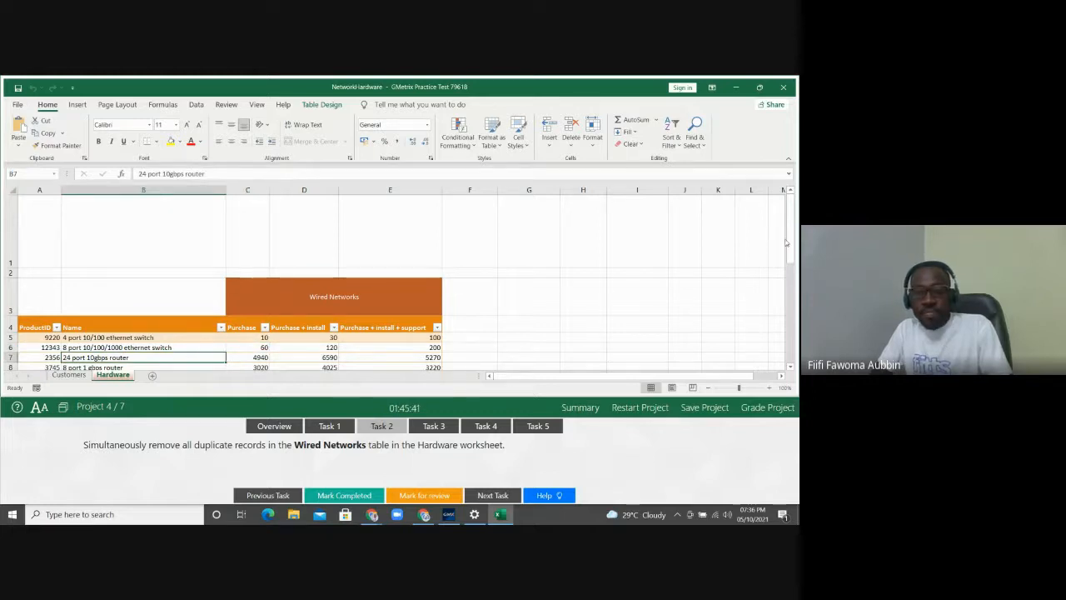
drag(789, 243, 788, 251)
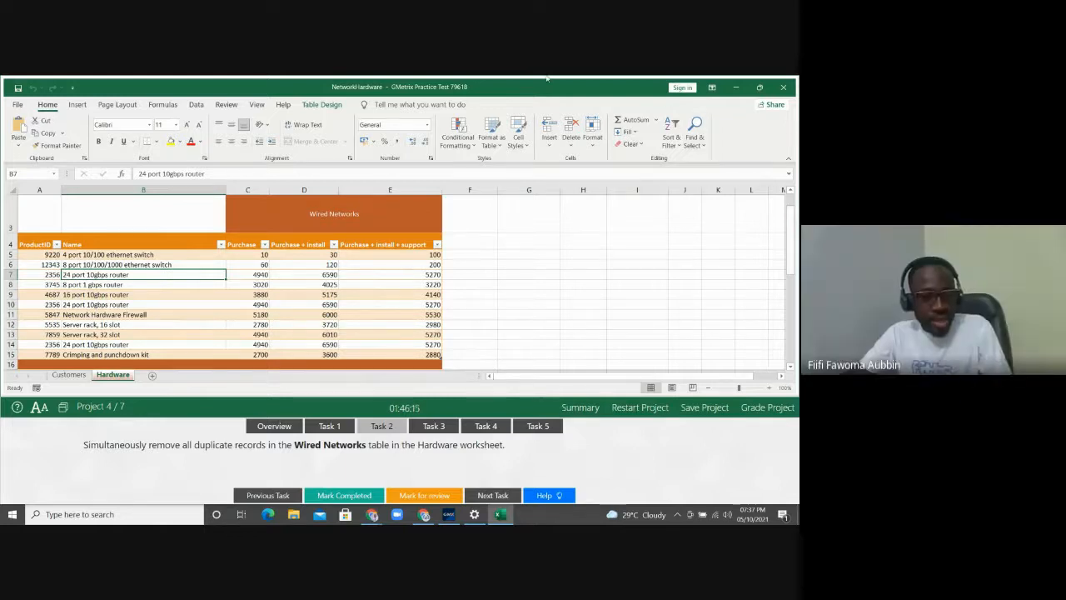
Run Data > Remove Duplicates on the Wired Networks table with all columns checked
click(195, 105)
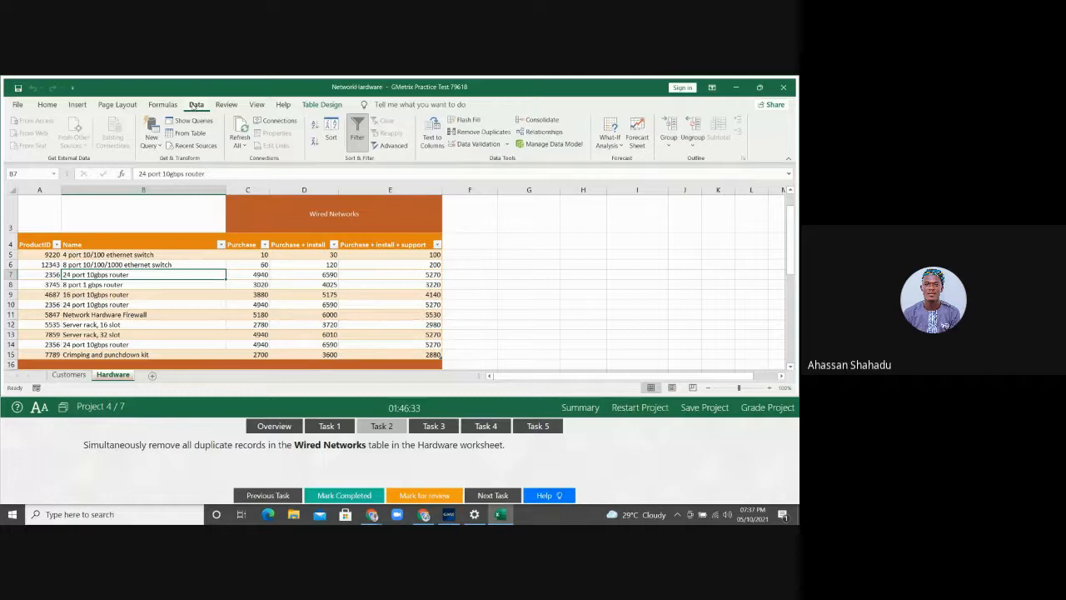
click(474, 132)
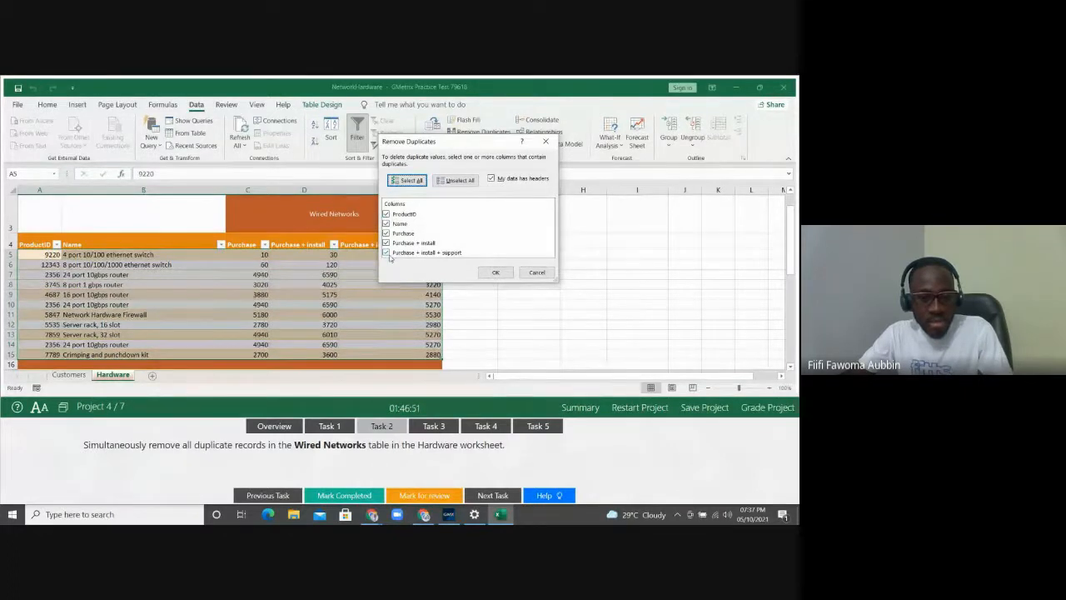
click(500, 272)
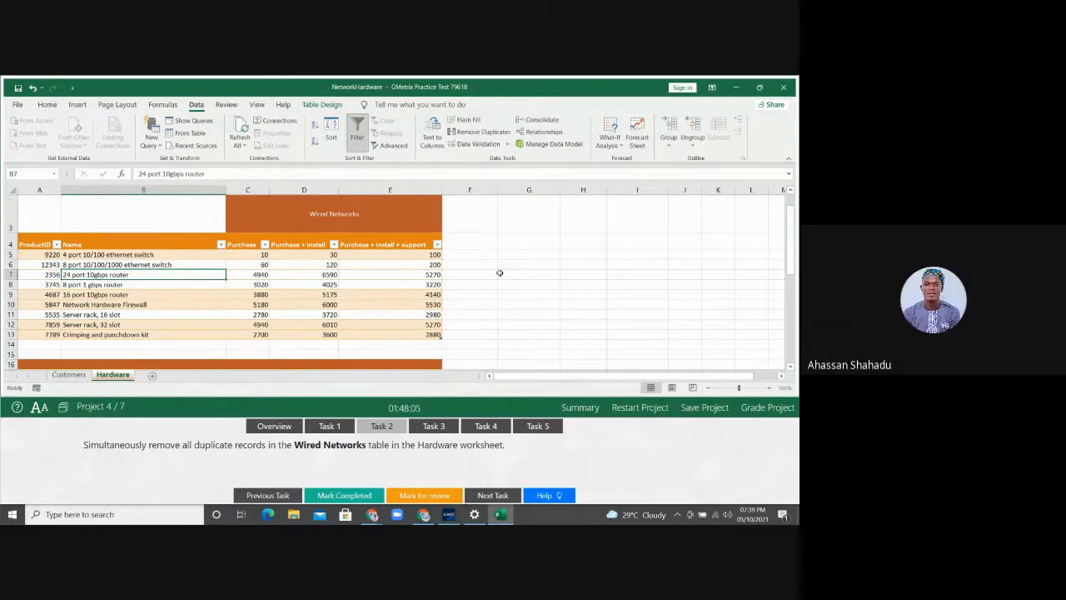
Show Task 3 for importing NetworkTopology.png and select cell A1 on the Hardware sheet
click(433, 426)
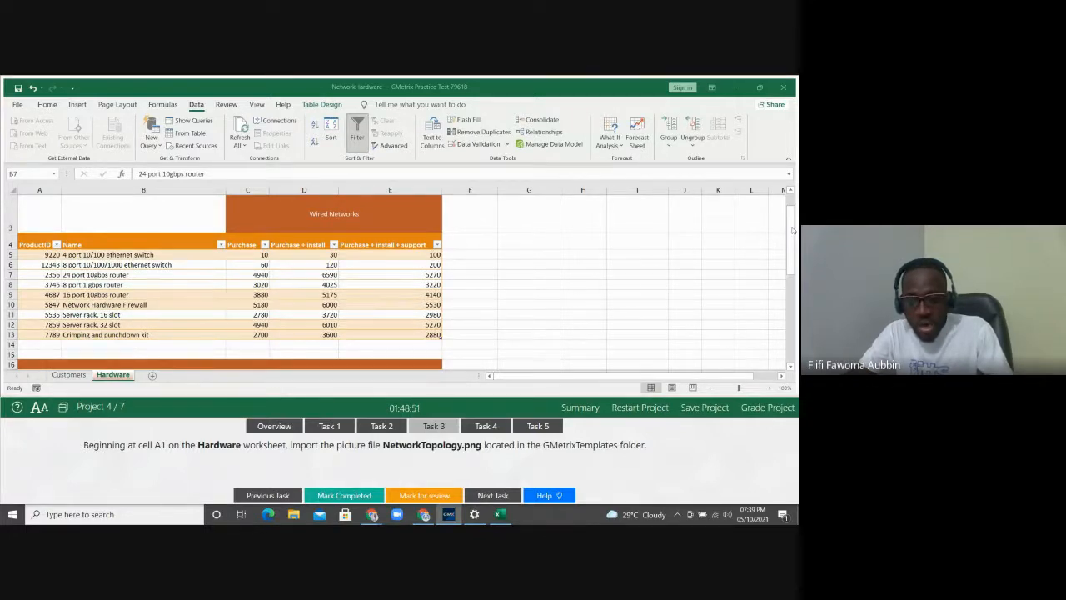
scroll(793, 230, up, 2)
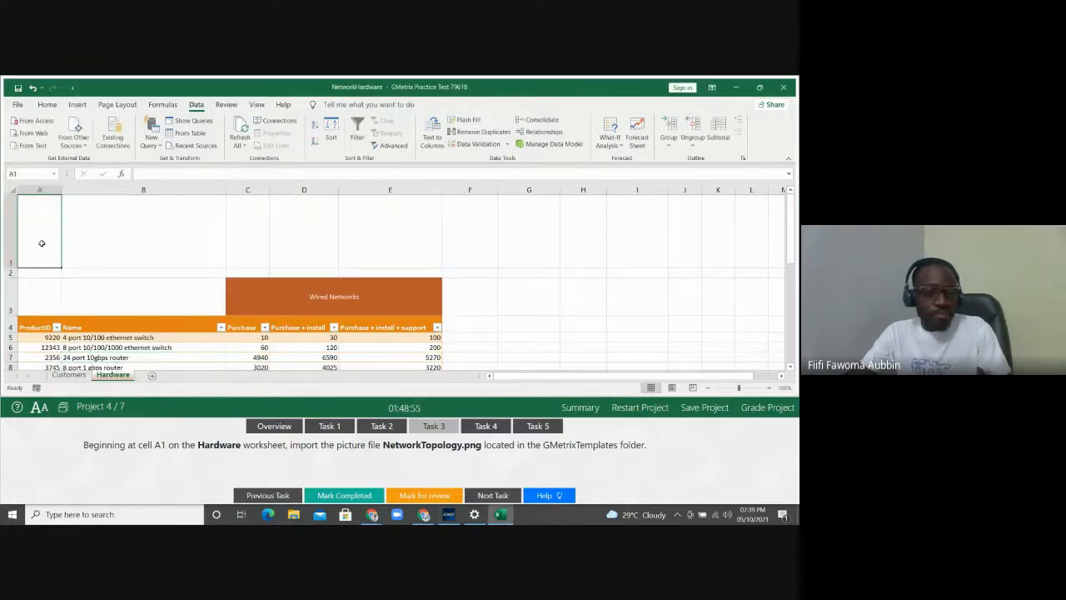
click(41, 242)
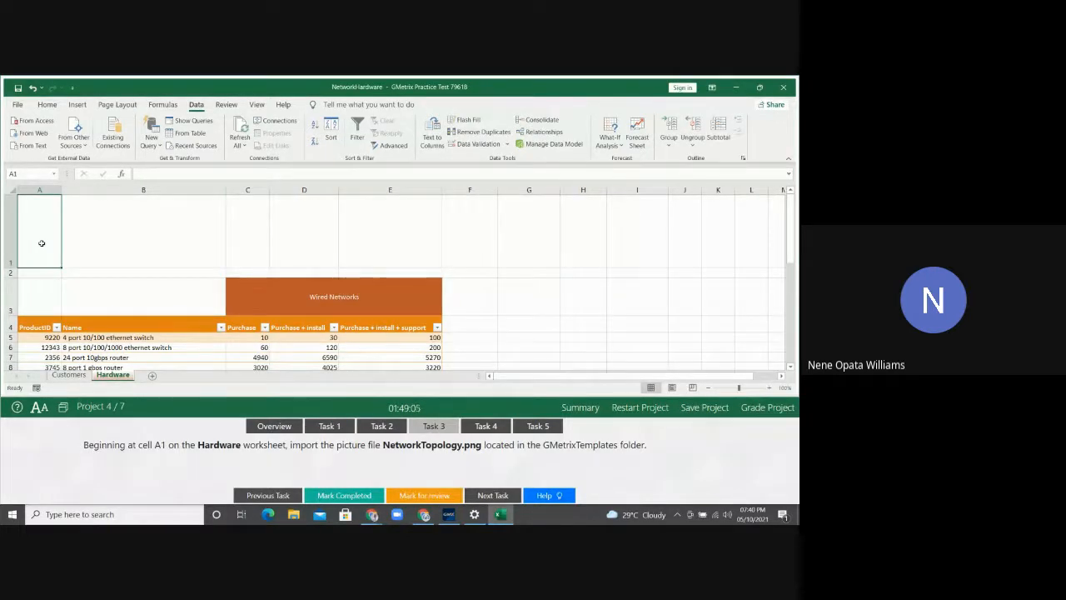
click(77, 105)
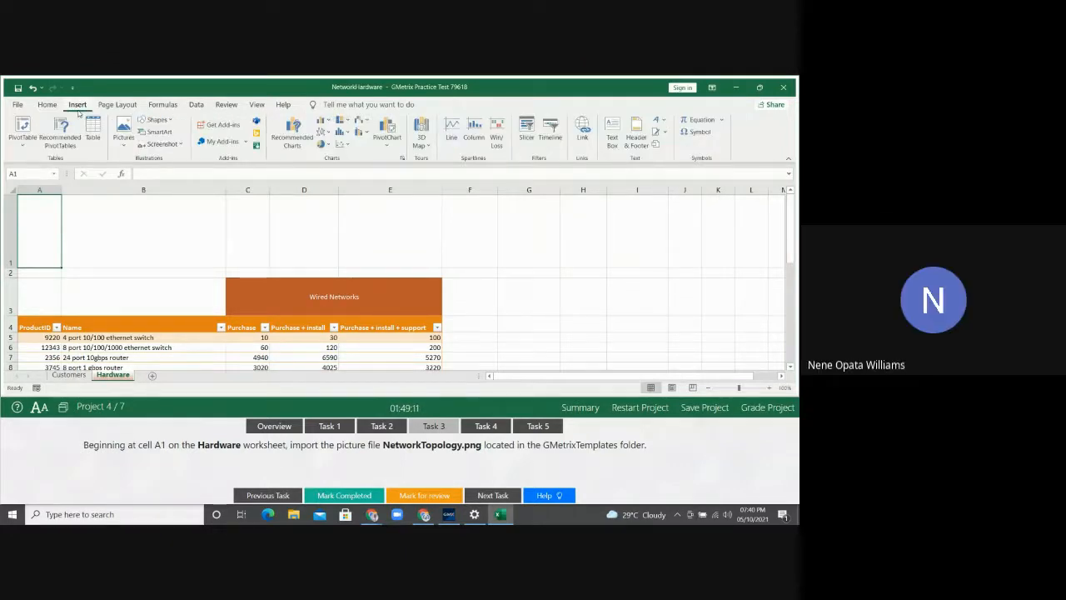
click(122, 145)
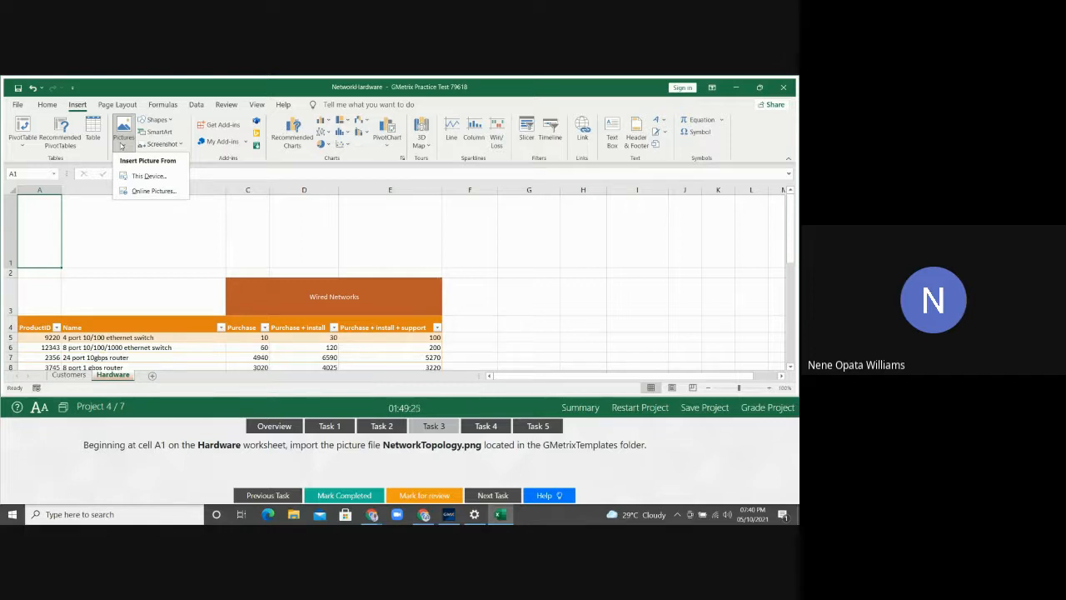
click(146, 176)
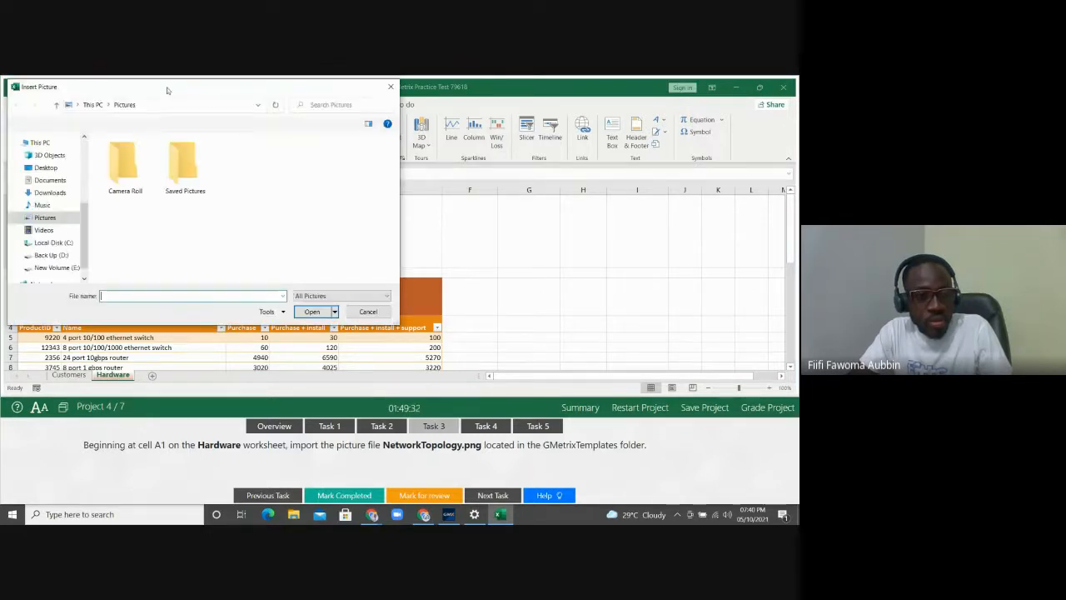
click(77, 188)
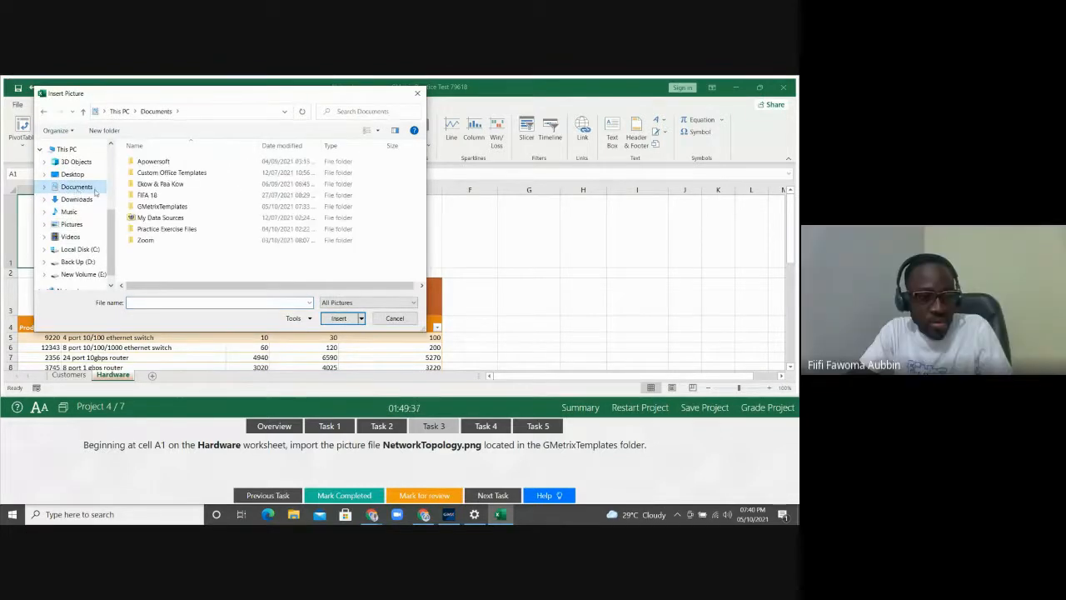
double_click(150, 207)
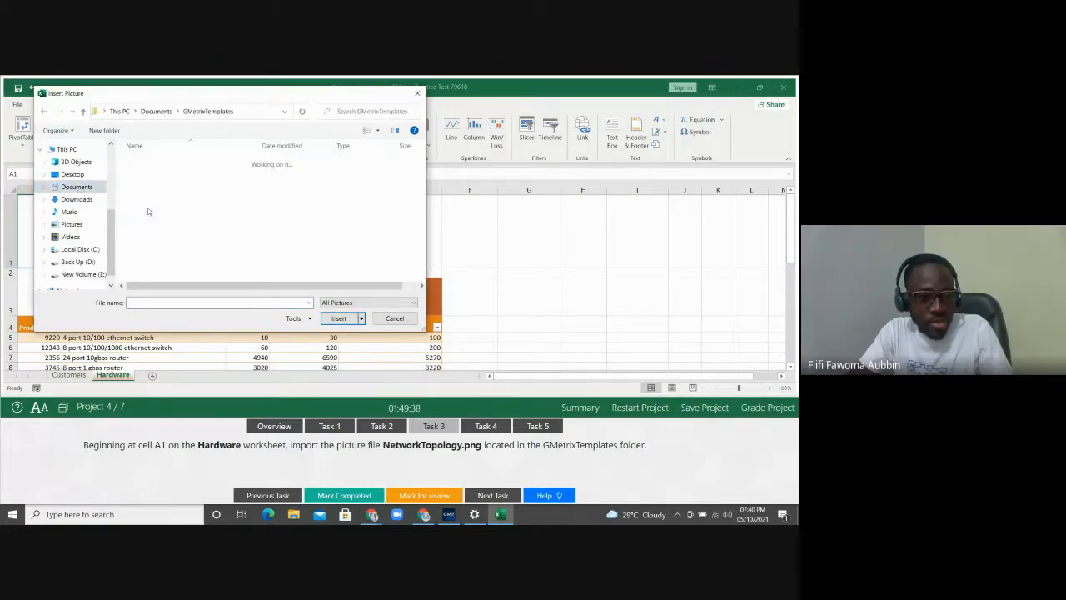
click(152, 179)
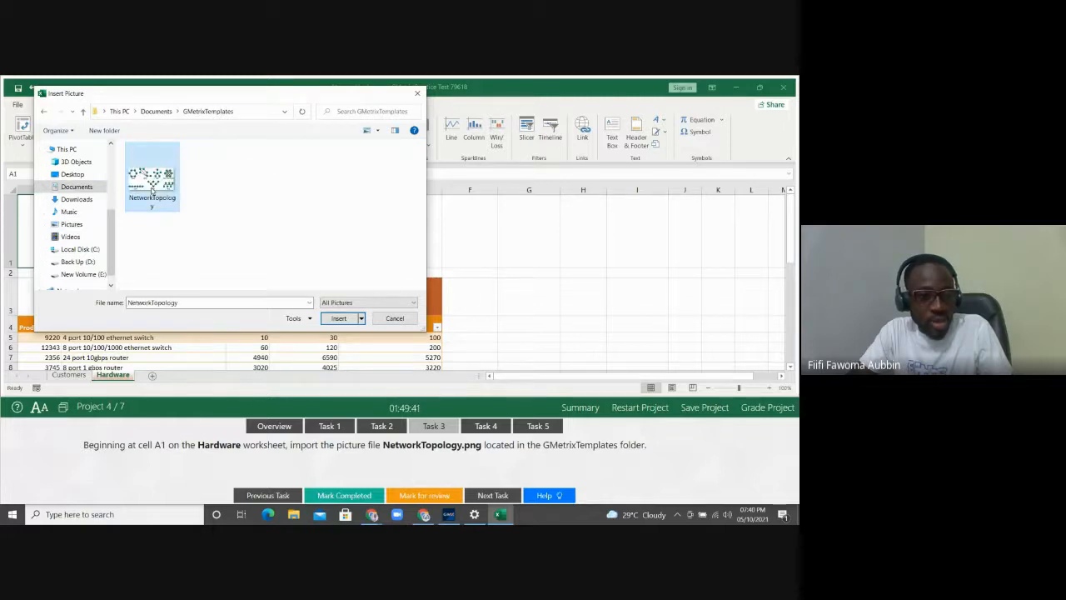
click(335, 319)
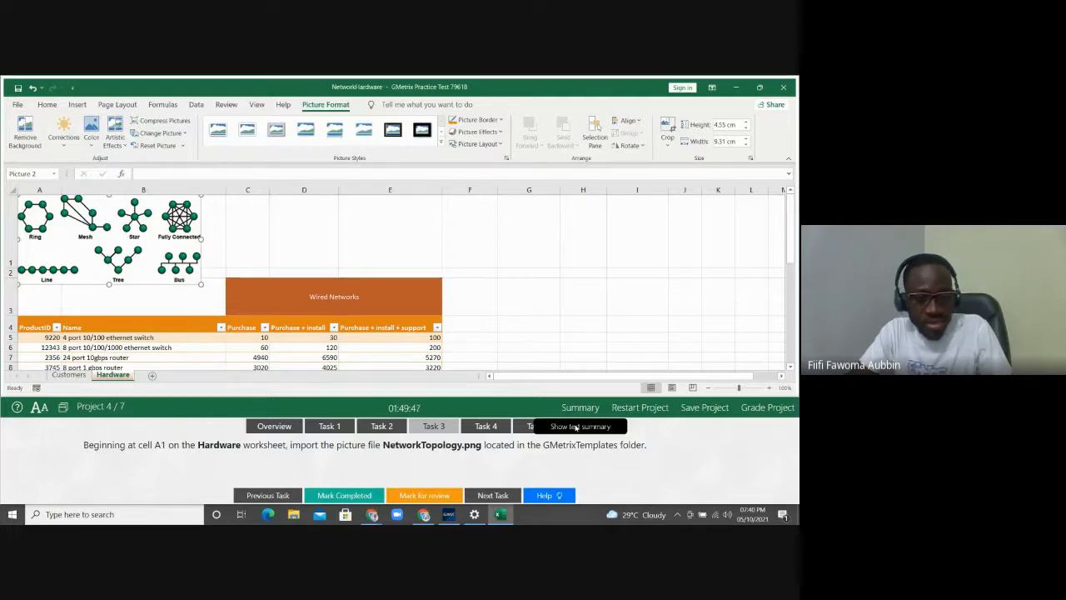
Show Task 4 and check the Wired Networks (C3) and Wireless Networks (C18) headings, leaving C3 selected
click(487, 423)
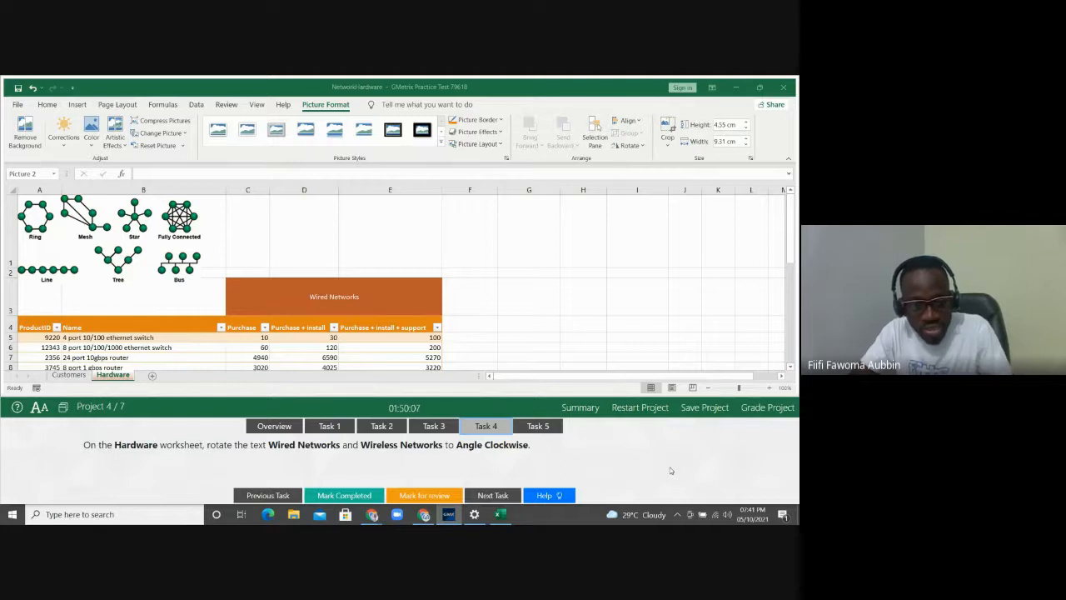
click(370, 289)
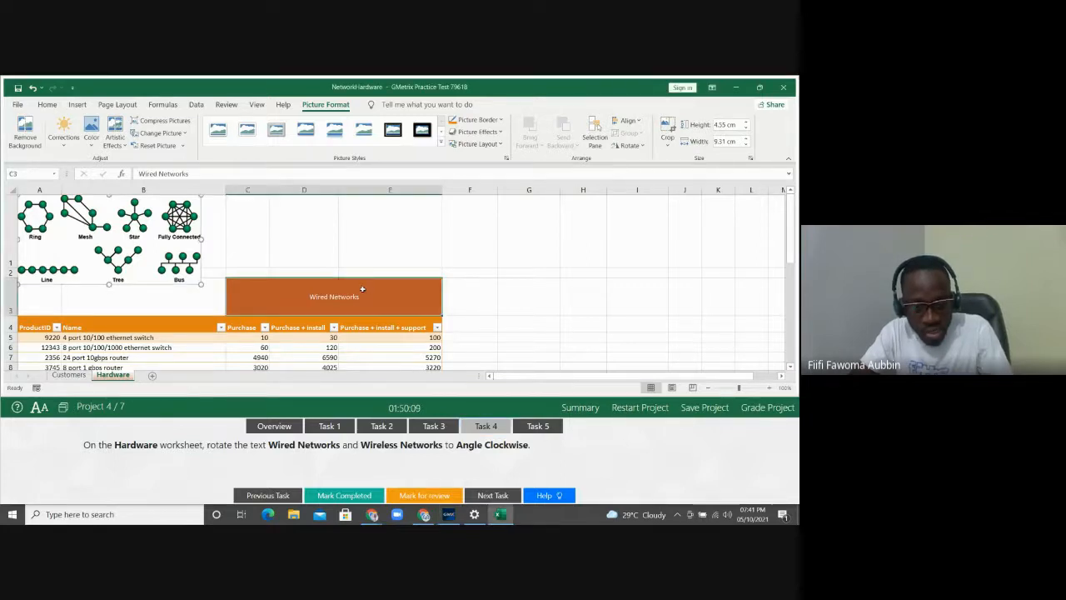
drag(788, 246, 787, 293)
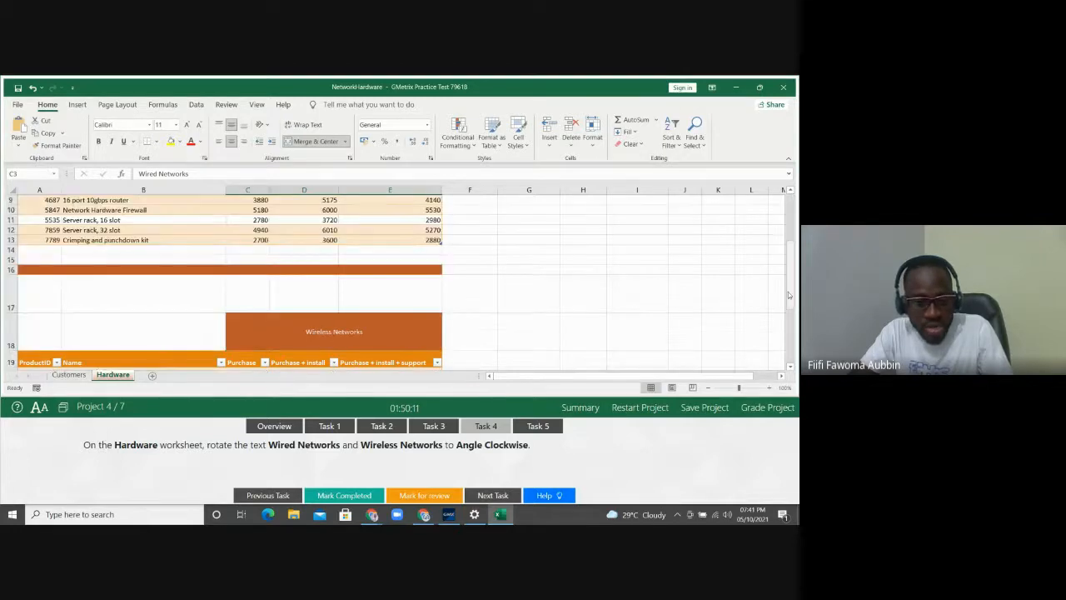
click(375, 332)
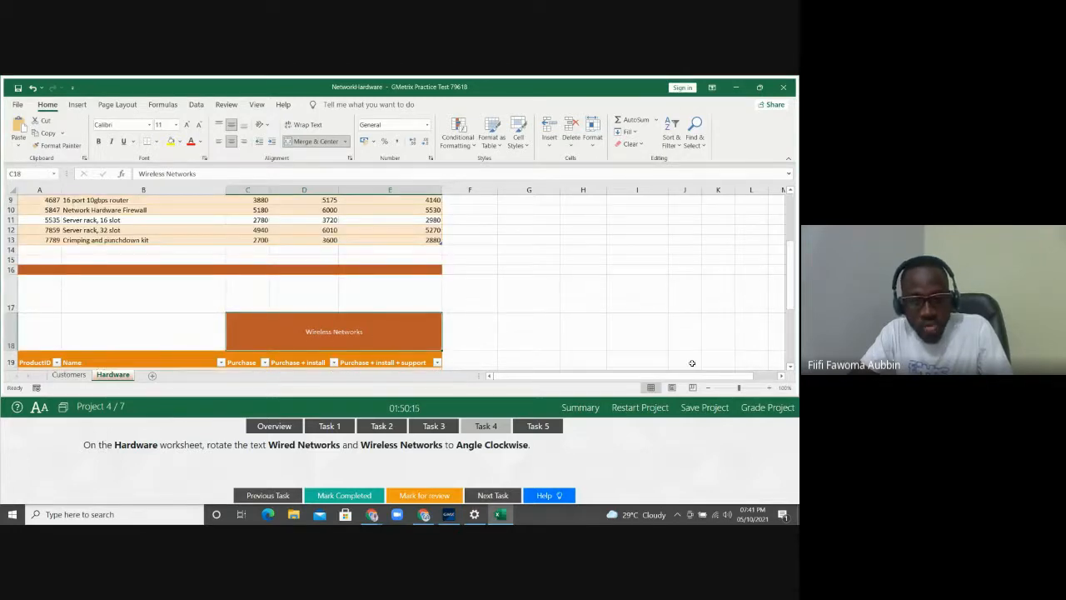
drag(790, 289, 789, 246)
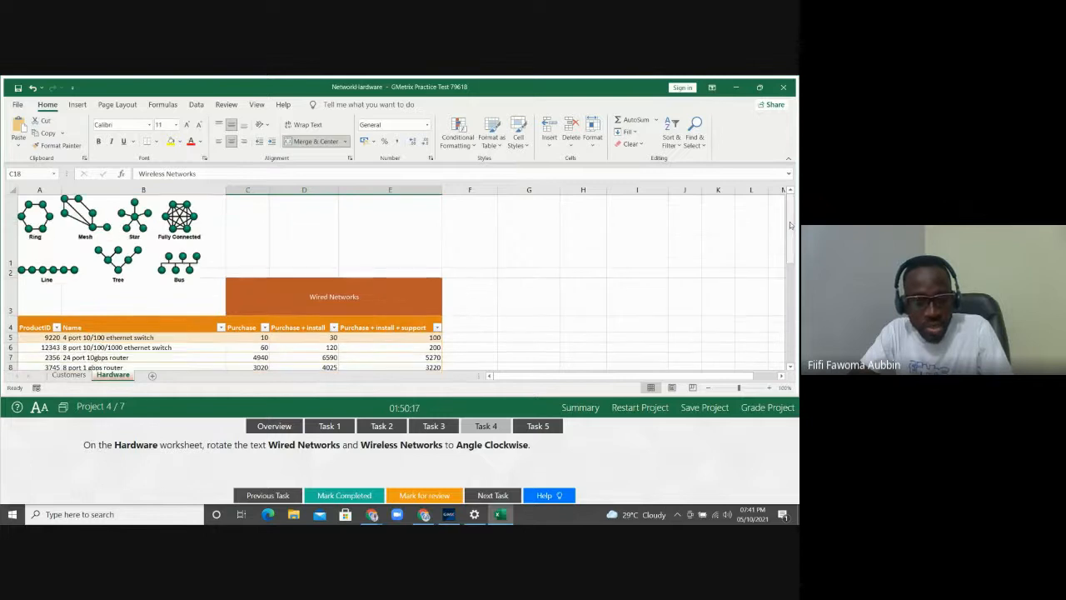
click(315, 289)
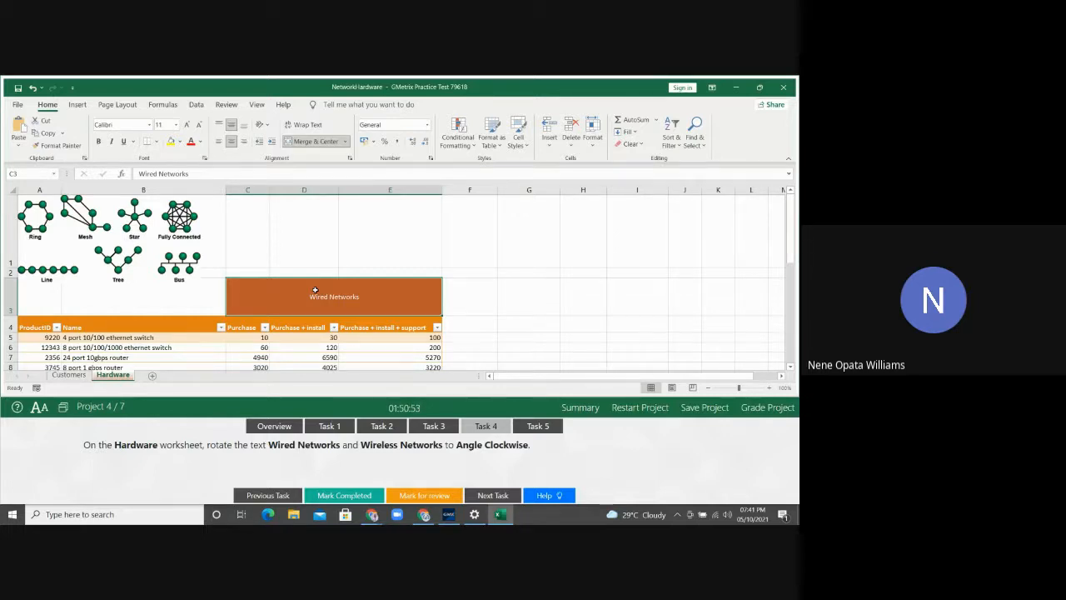
Rotate the Wired Networks heading in C3 to Angle Clockwise orientation
click(260, 125)
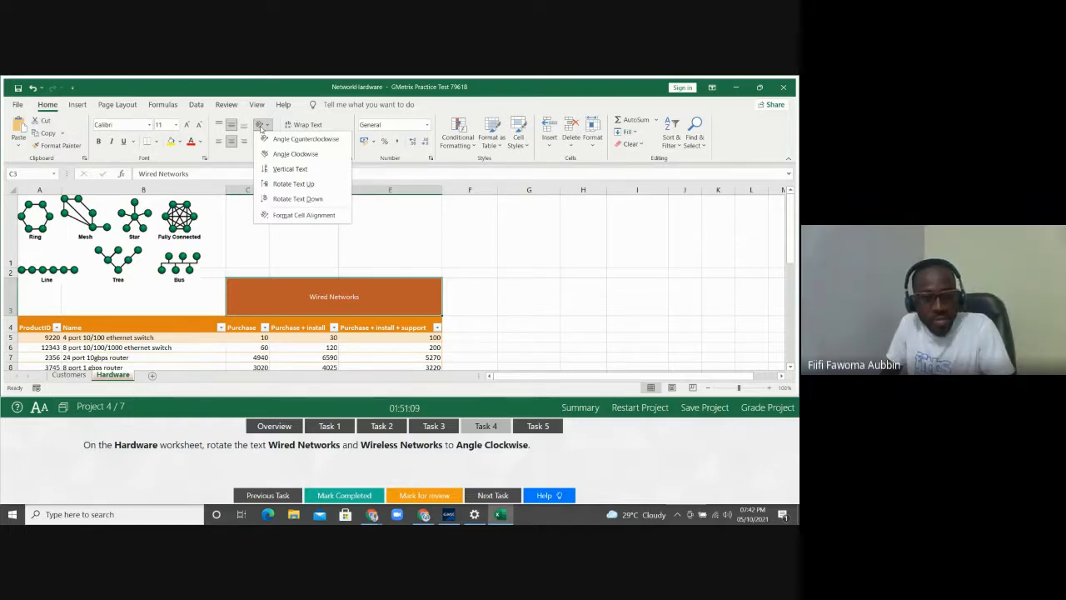
click(284, 156)
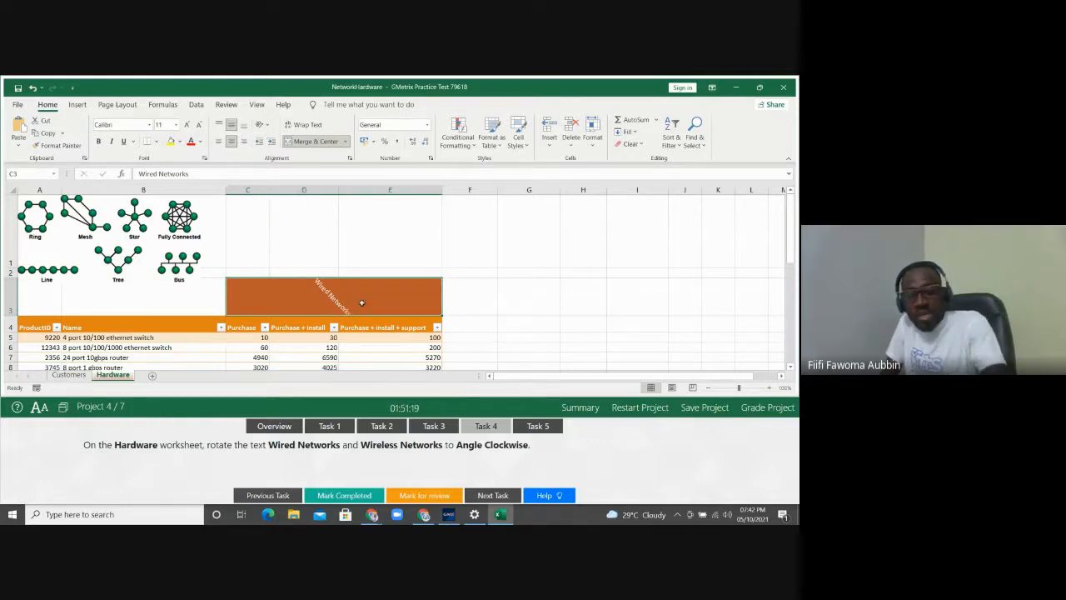
key(Down)
key(Down)
key(Down)
key(Down)
key(Down)
key(Down)
key(Down)
key(Down)
key(Down)
key(Down)
key(Down)
key(Down)
key(Down)
key(Down)
key(Down)
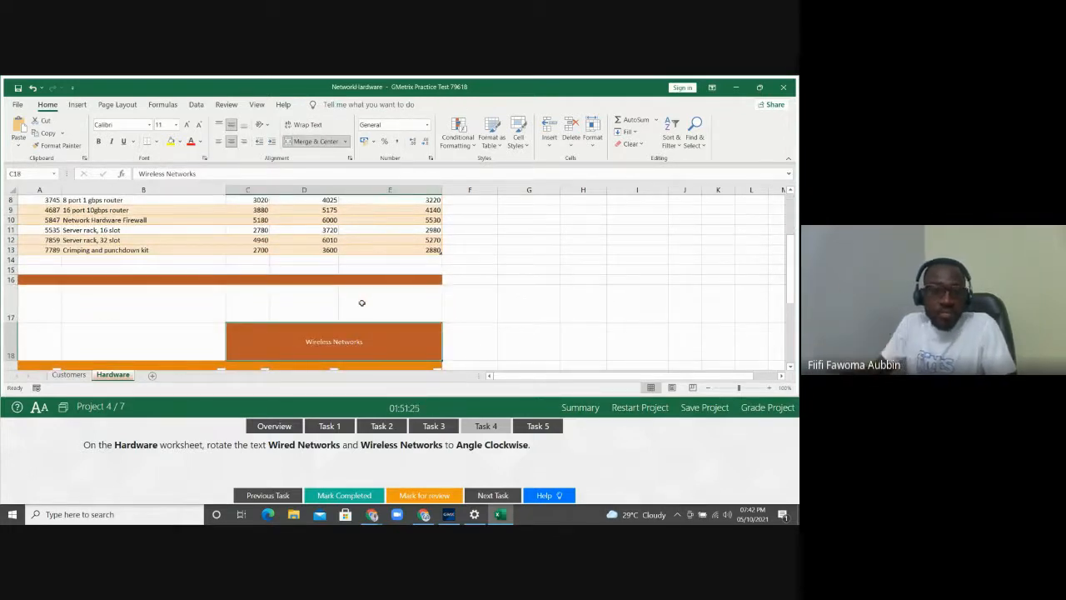
click(262, 126)
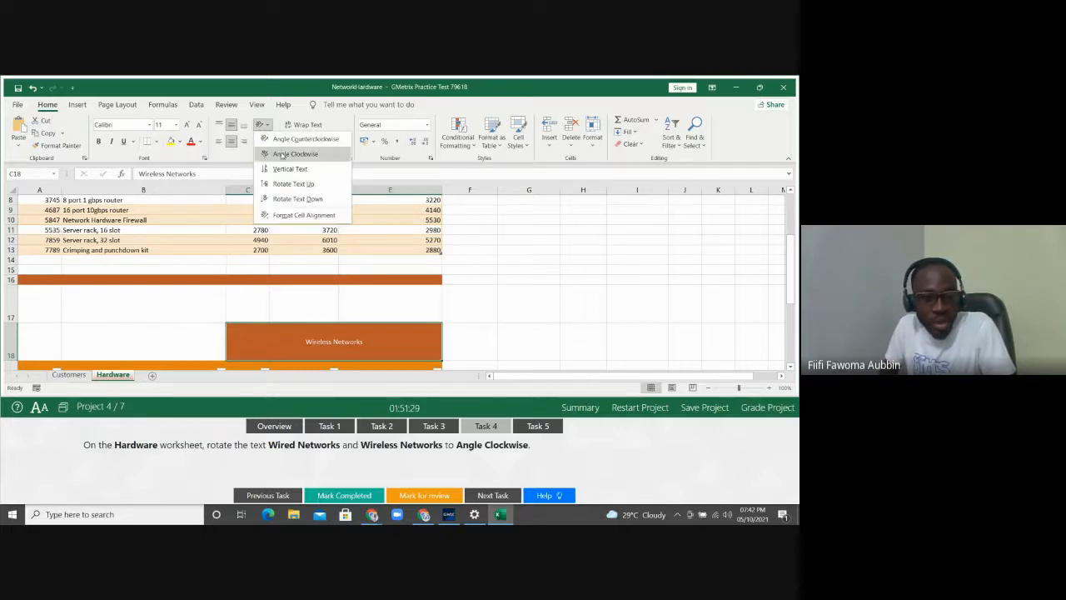
Angle the Wireless Networks heading clockwise, then show the Task 5 sorting instructions
click(282, 155)
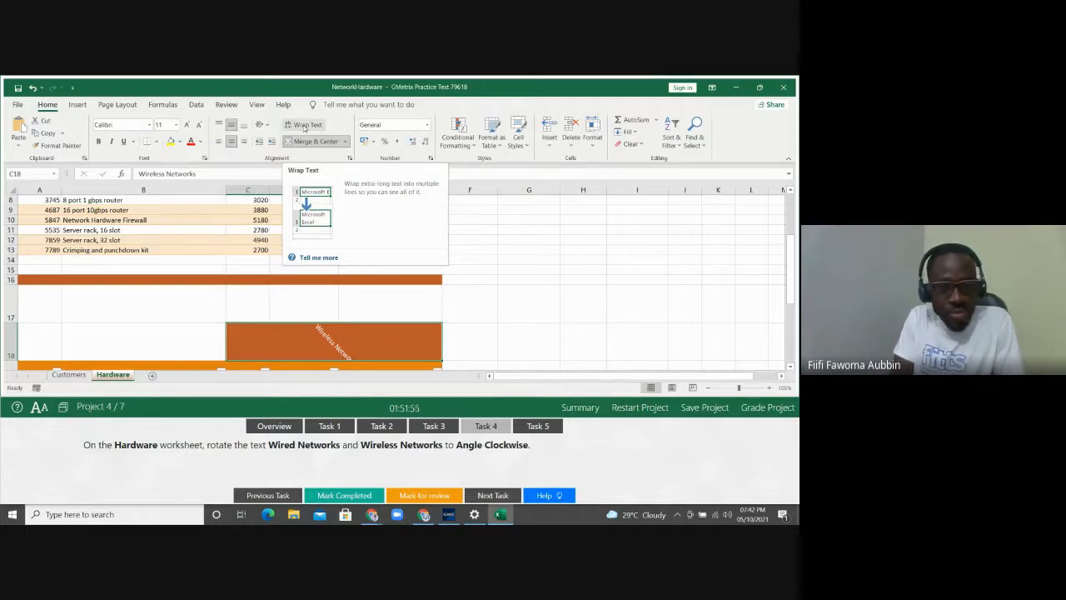
click(527, 220)
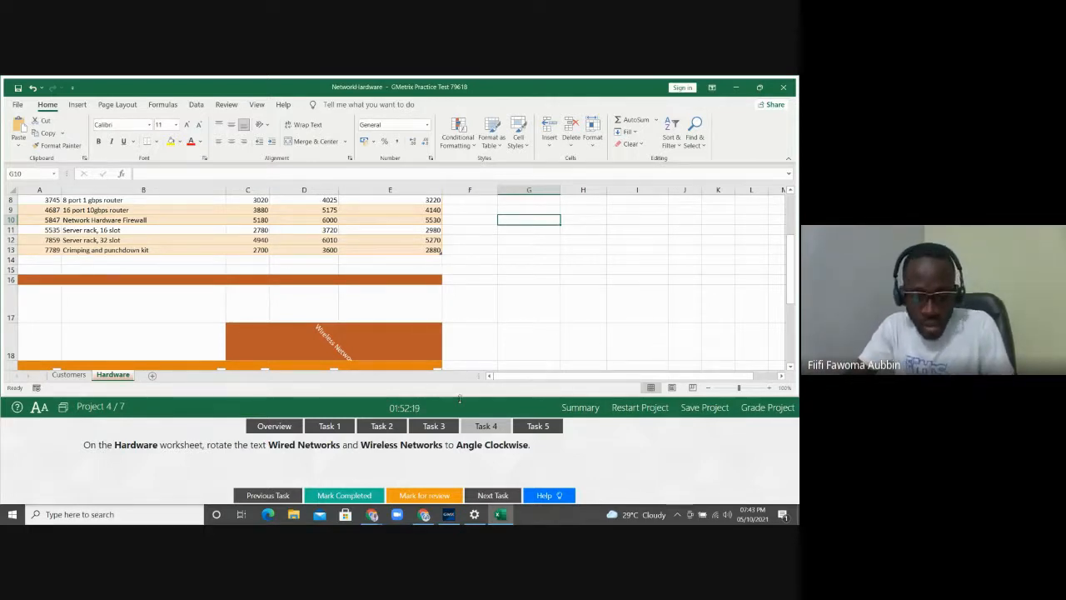
click(537, 426)
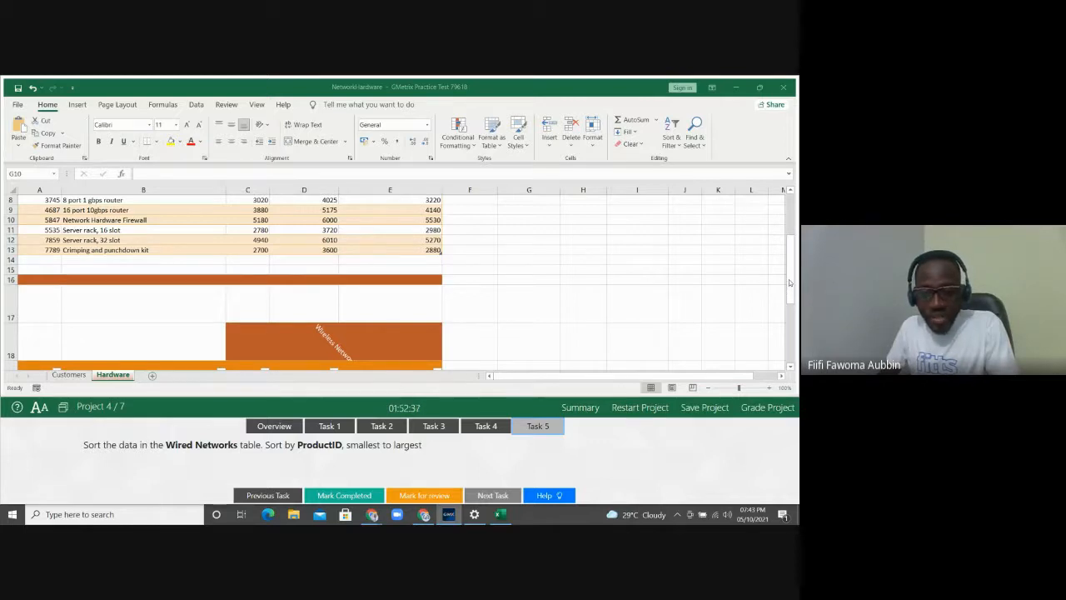
Sort the Wired Networks table ascending by ProductID through its filter arrow
drag(789, 279, 789, 237)
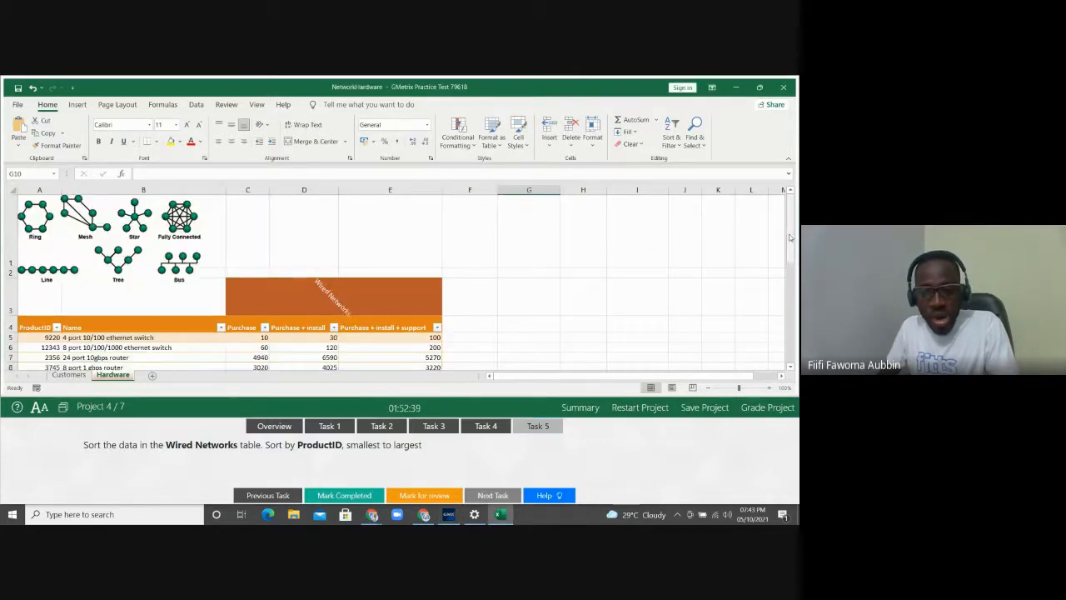
click(66, 348)
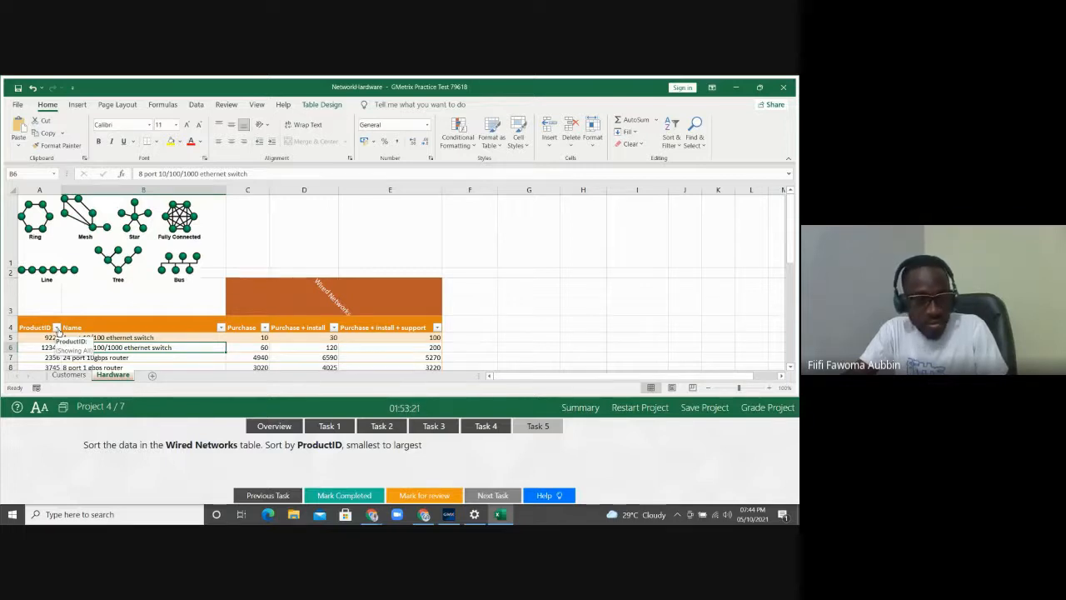
click(57, 327)
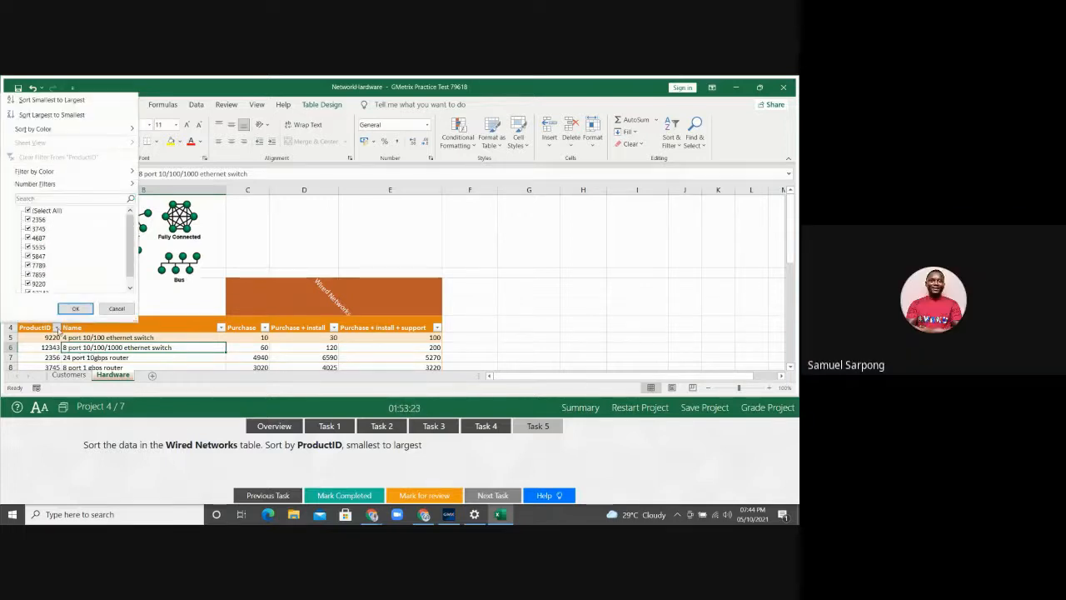
click(77, 102)
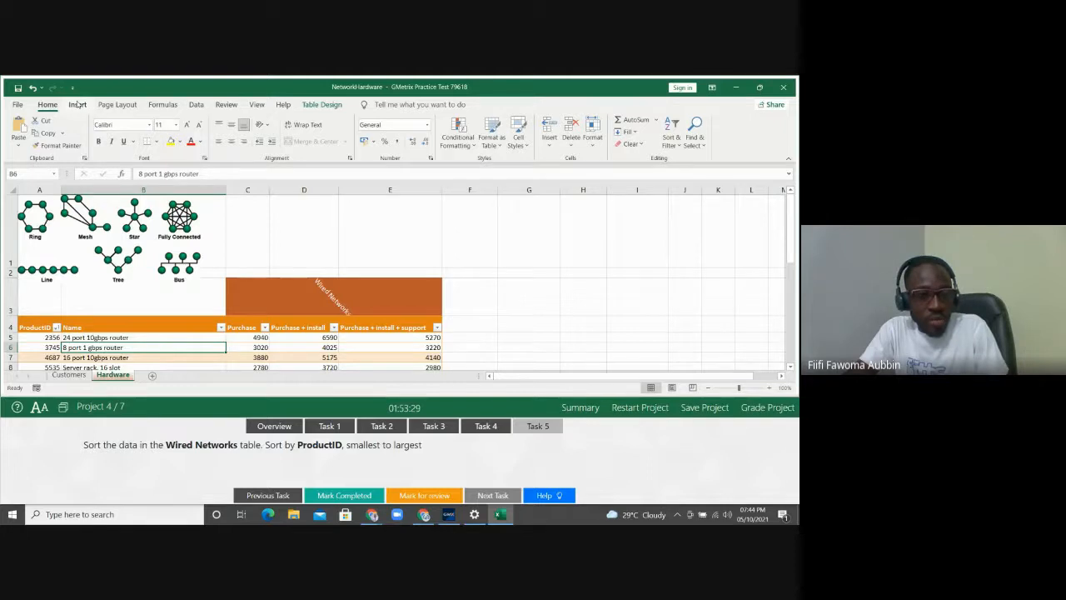
click(196, 105)
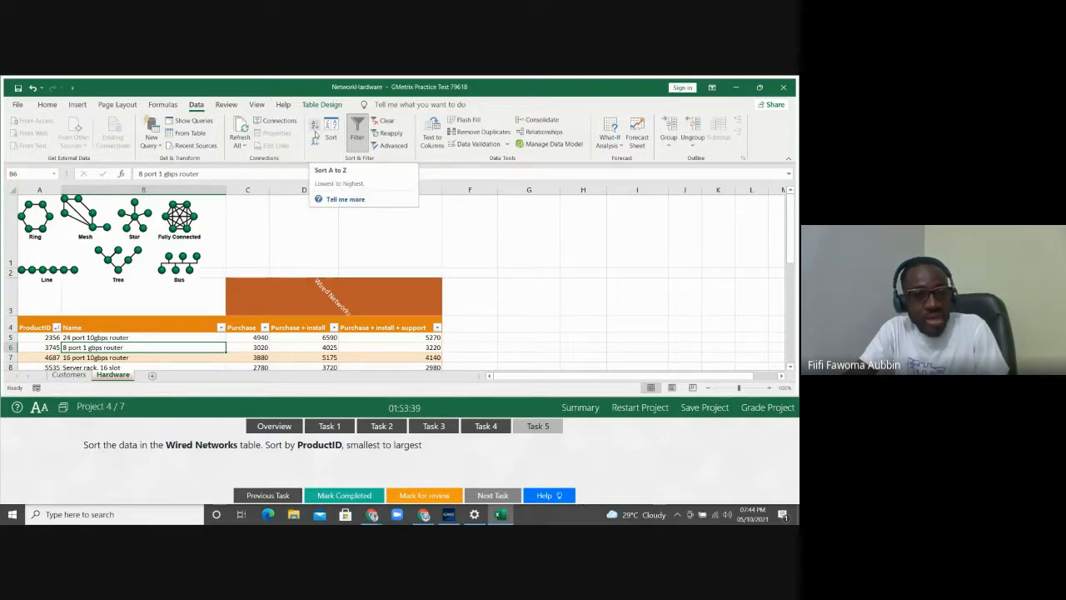
click(330, 135)
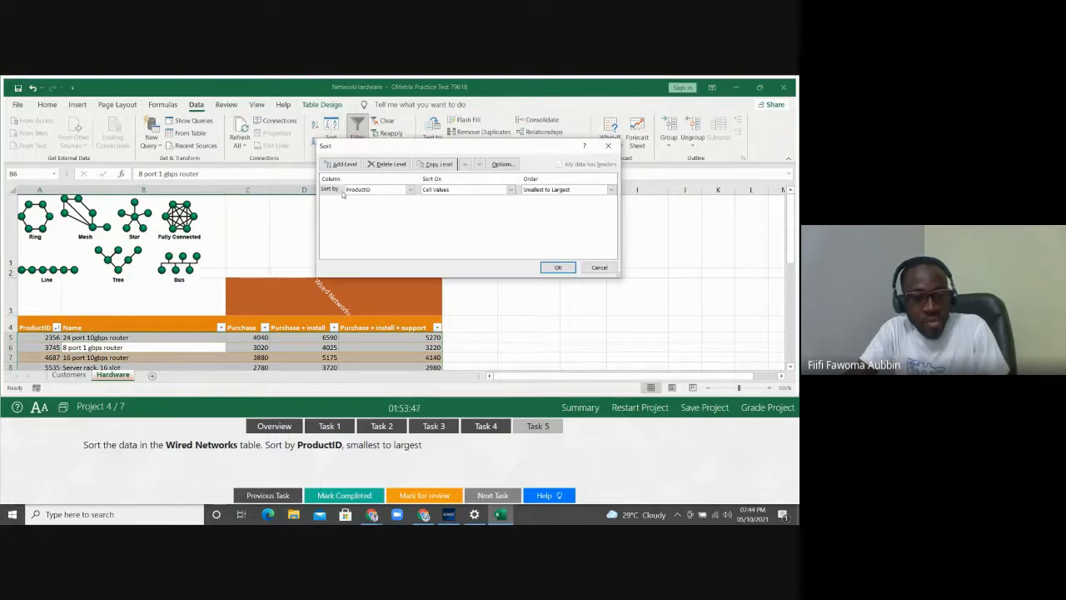
click(409, 191)
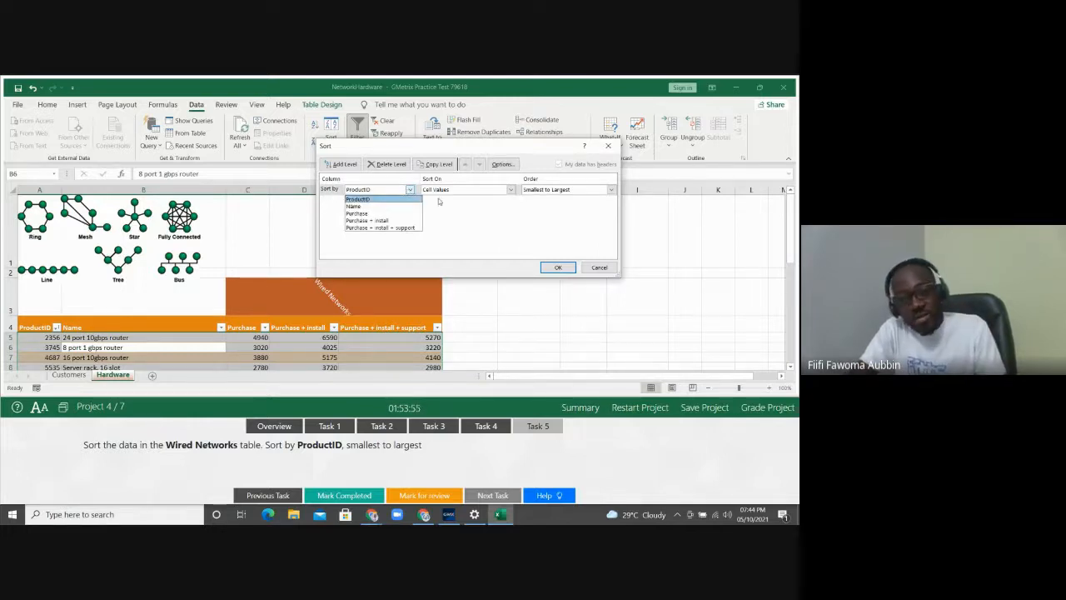
click(464, 210)
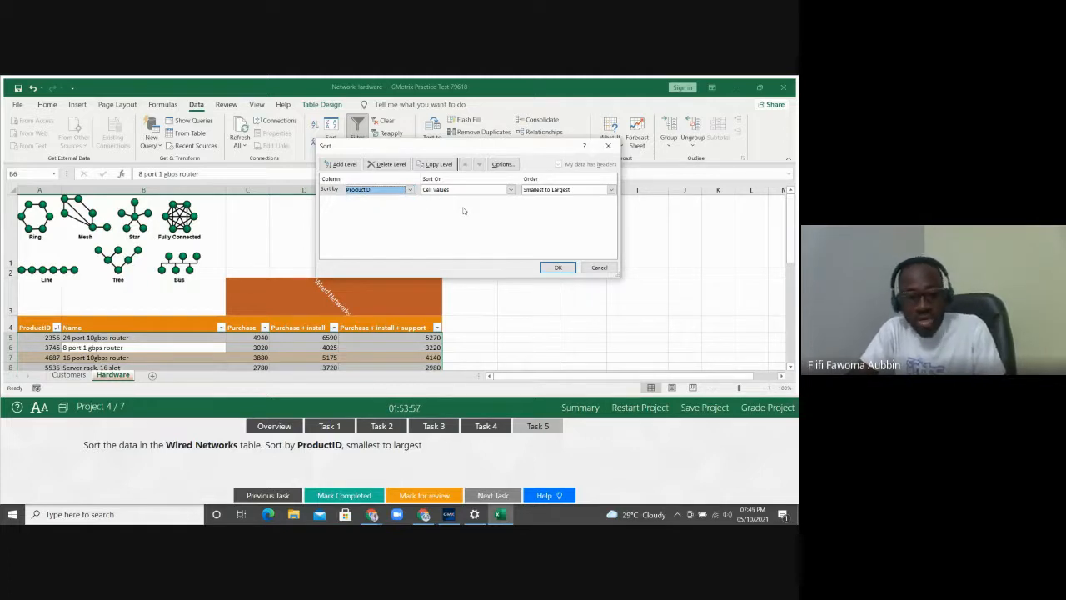
click(600, 268)
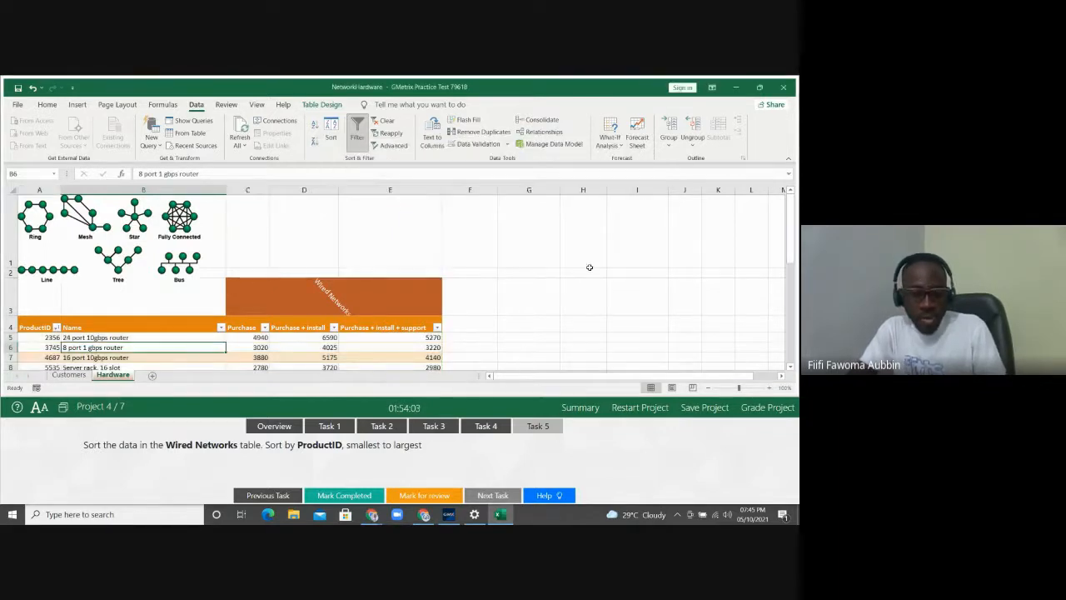
Grade and confirm the network hardware project, then load Project 5, BikeSales
click(760, 410)
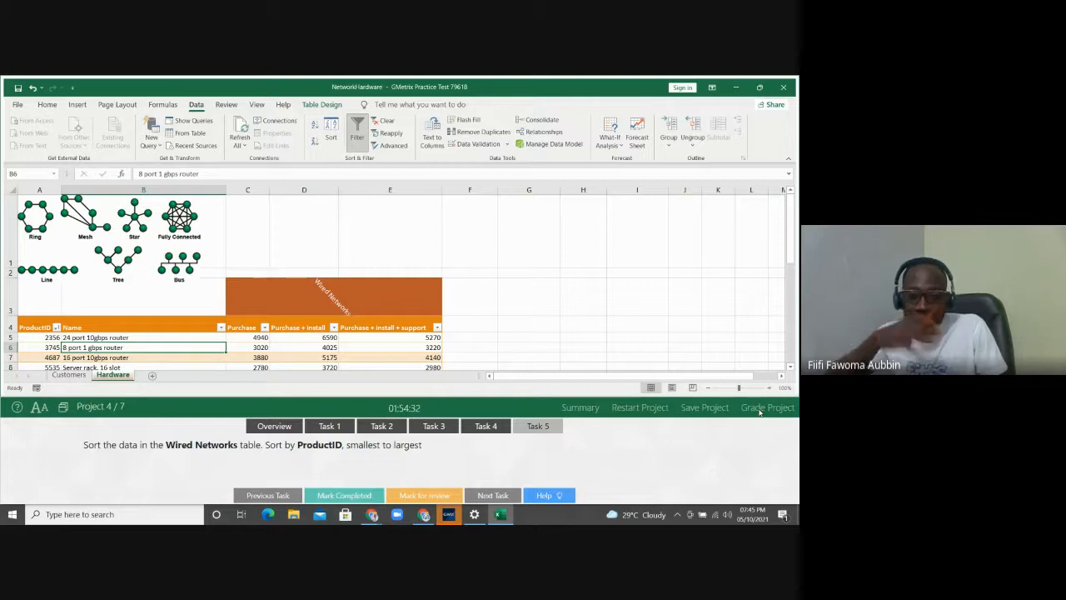
click(759, 412)
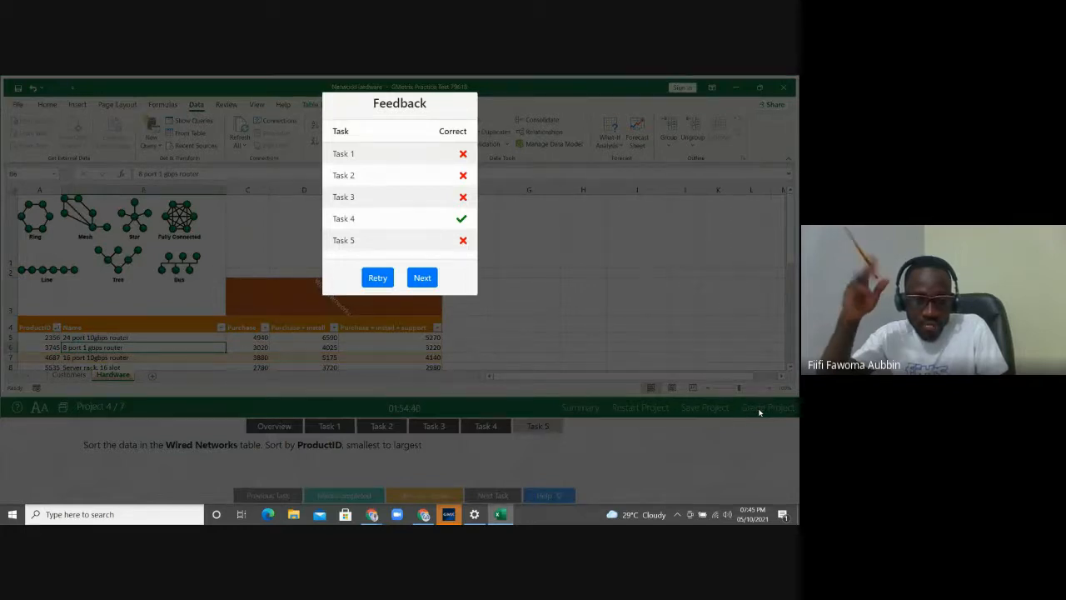
click(422, 278)
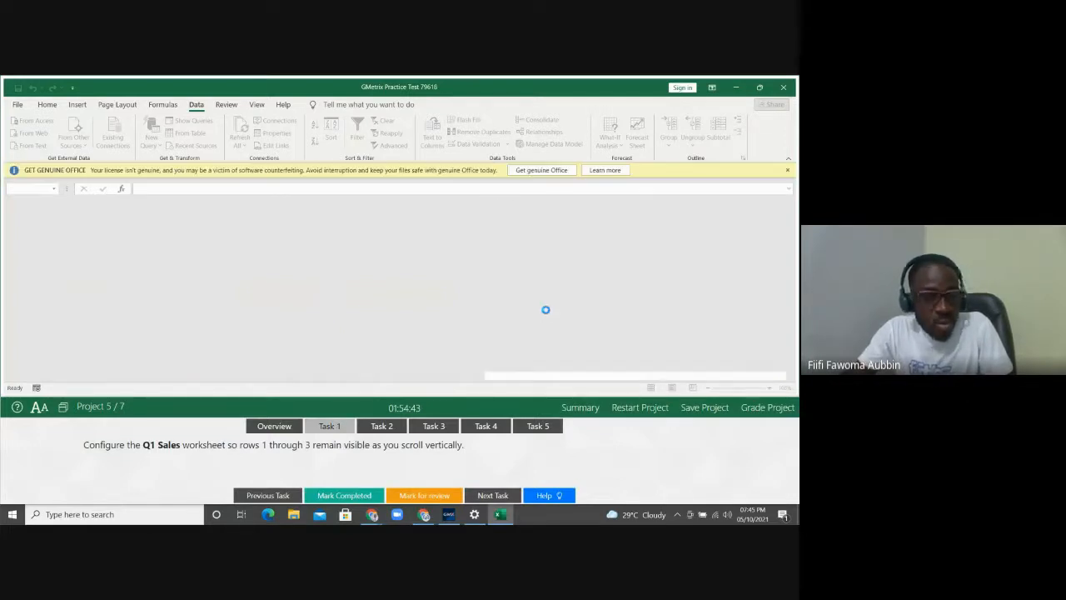
click(786, 171)
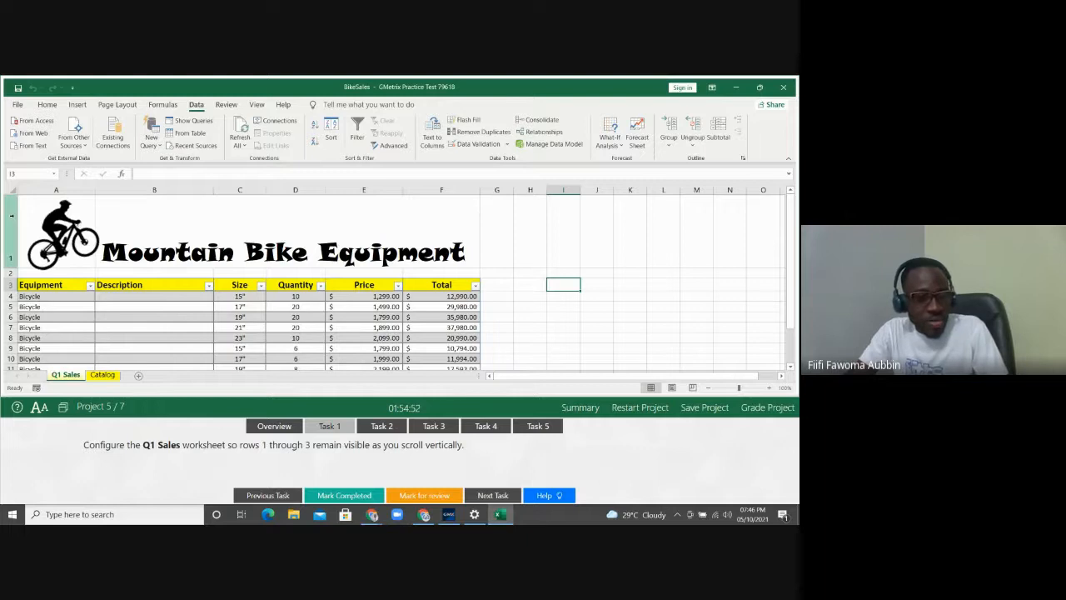
drag(11, 216, 4, 287)
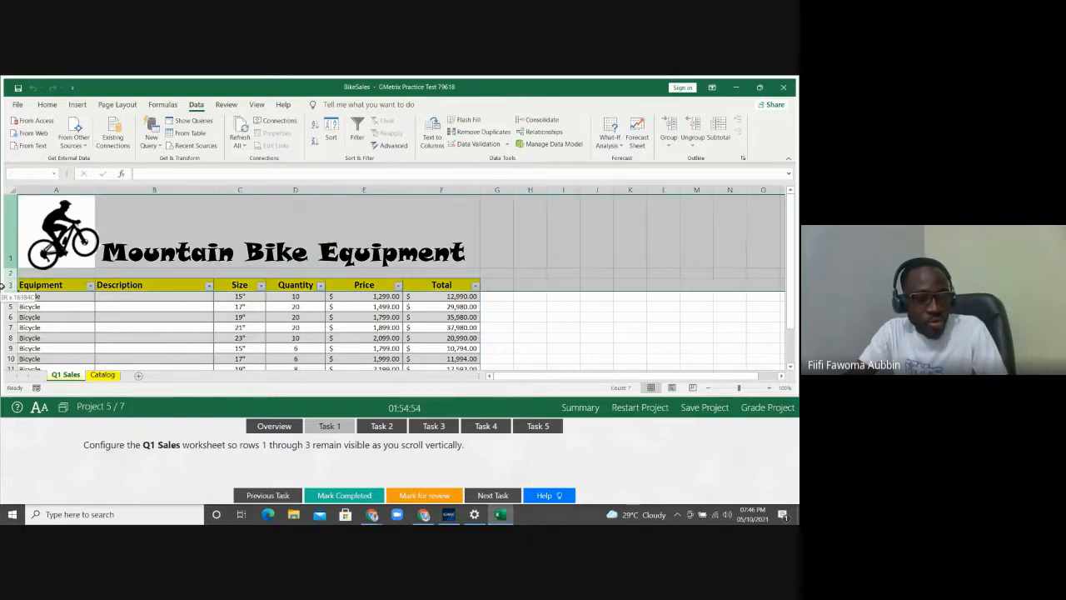
click(22, 295)
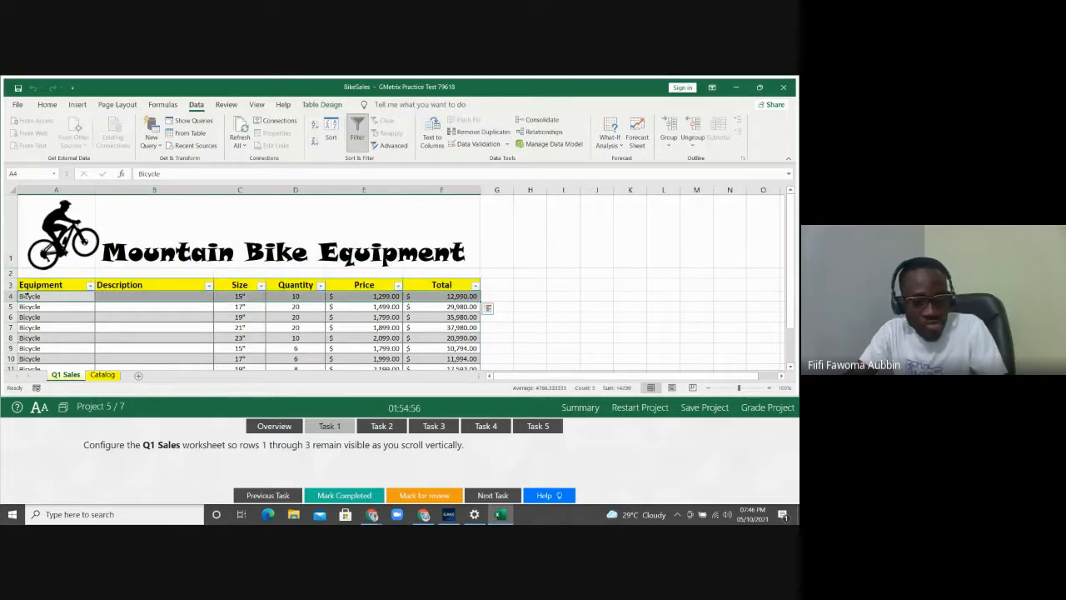
key(Down)
key(Down)
key(Down)
key(Down)
key(Down)
key(Down)
key(Down)
key(Down)
key(Down)
key(Down)
key(Down)
key(Down)
key(Down)
key(Down)
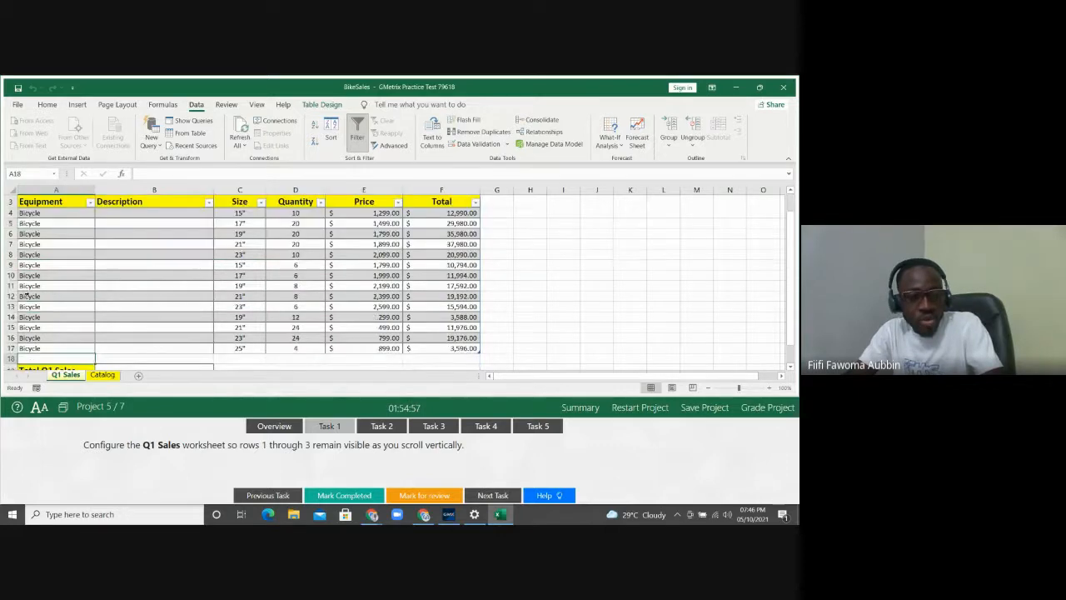
key(Down)
key(Down)
key(Down)
key(Down)
key(Down)
key(Down)
key(Down)
key(Down)
key(Down)
key(Down)
key(Down)
key(Down)
key(Down)
key(Down)
key(Down)
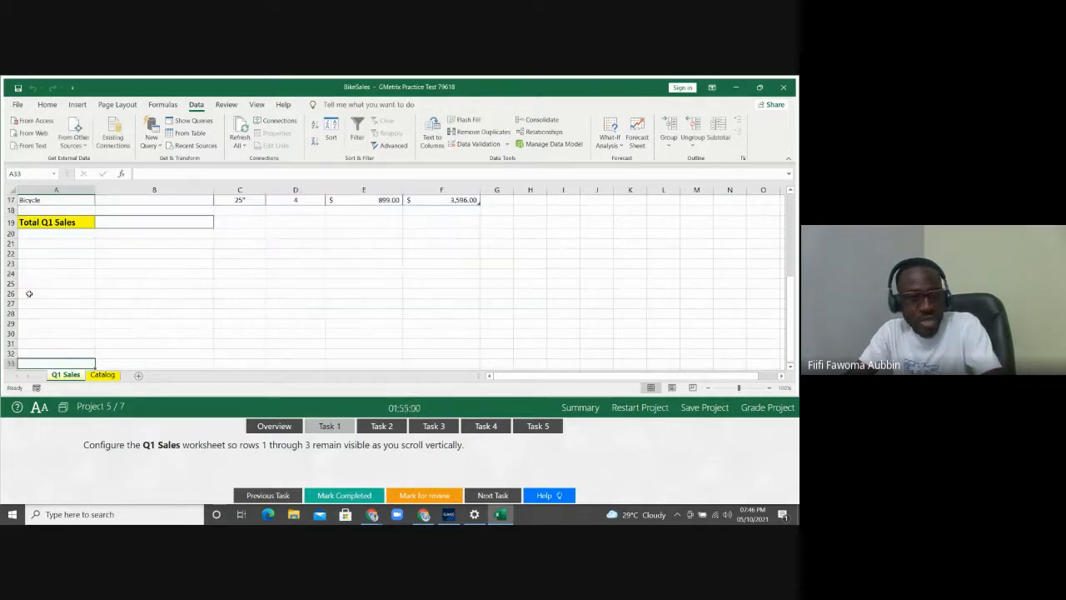
key(Down)
key(Down)
key(Down)
key(Down)
key(Up)
key(Up)
key(Up)
key(Up)
key(Up)
key(Up)
key(Up)
key(Up)
key(Up)
key(Up)
key(Up)
key(Up)
key(Up)
key(Up)
key(Up)
key(Up)
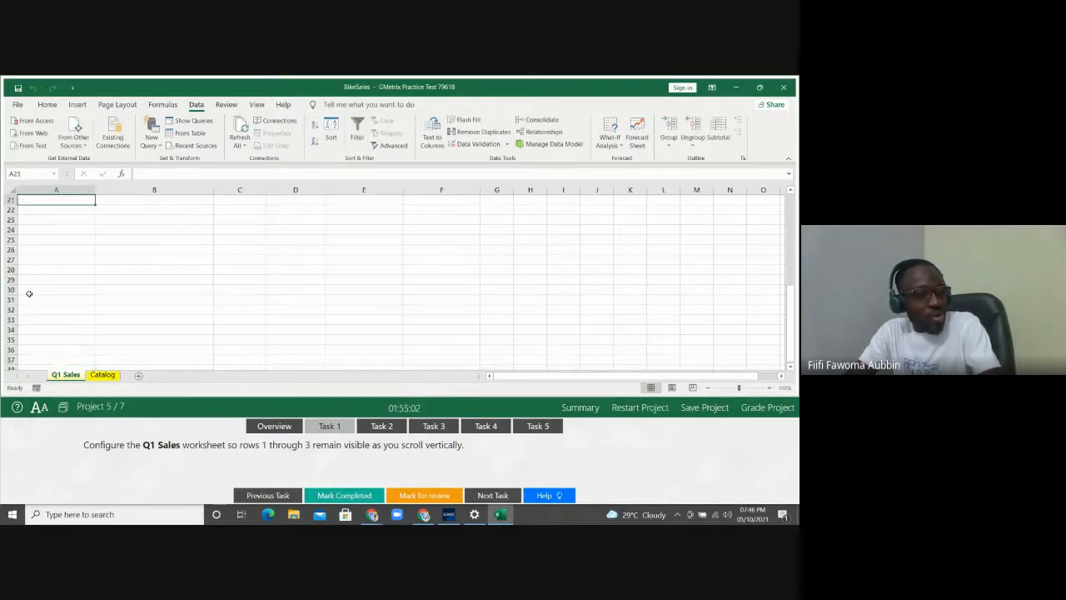
key(Up)
key(Up)
key(Up)
key(Up)
key(Up)
key(Up)
key(Up)
key(Up)
key(Up)
key(Up)
key(Up)
key(Up)
key(Up)
key(Up)
key(Up)
key(Up)
key(Up)
key(Up)
key(Up)
key(Up)
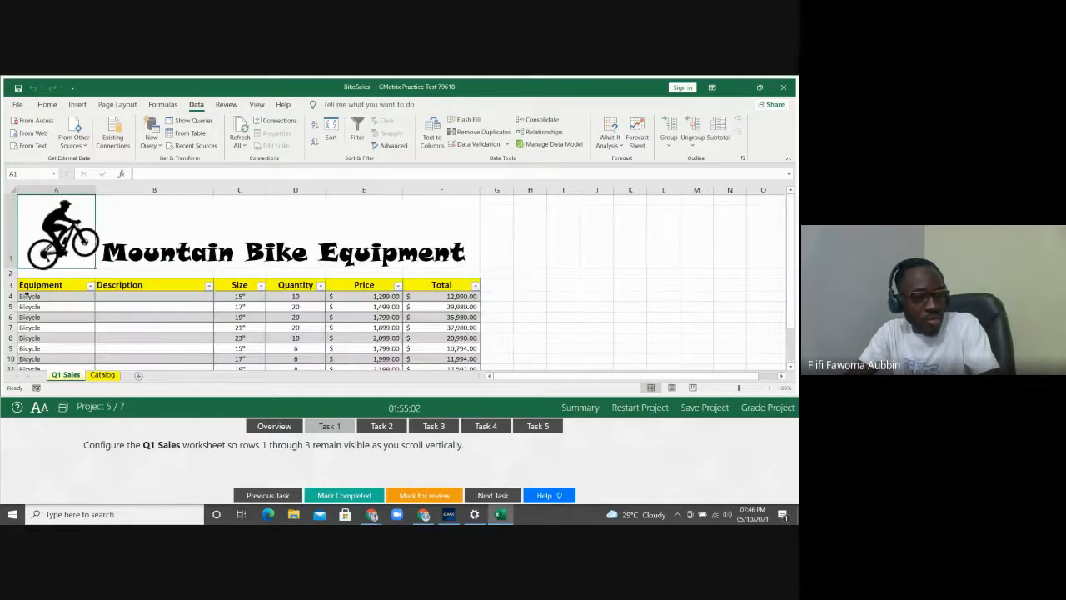
key(Down)
key(Down)
key(Down)
key(Down)
key(Down)
key(Down)
key(Down)
key(Down)
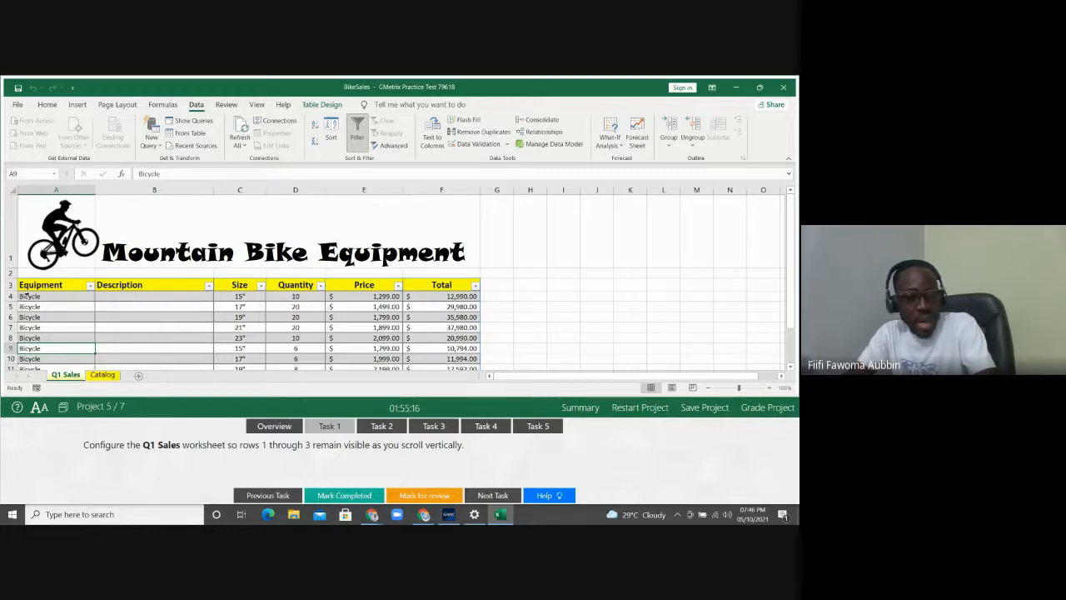
key(Down)
key(Down)
key(Down)
key(Down)
key(Down)
key(Down)
key(Down)
key(Down)
key(Down)
key(Down)
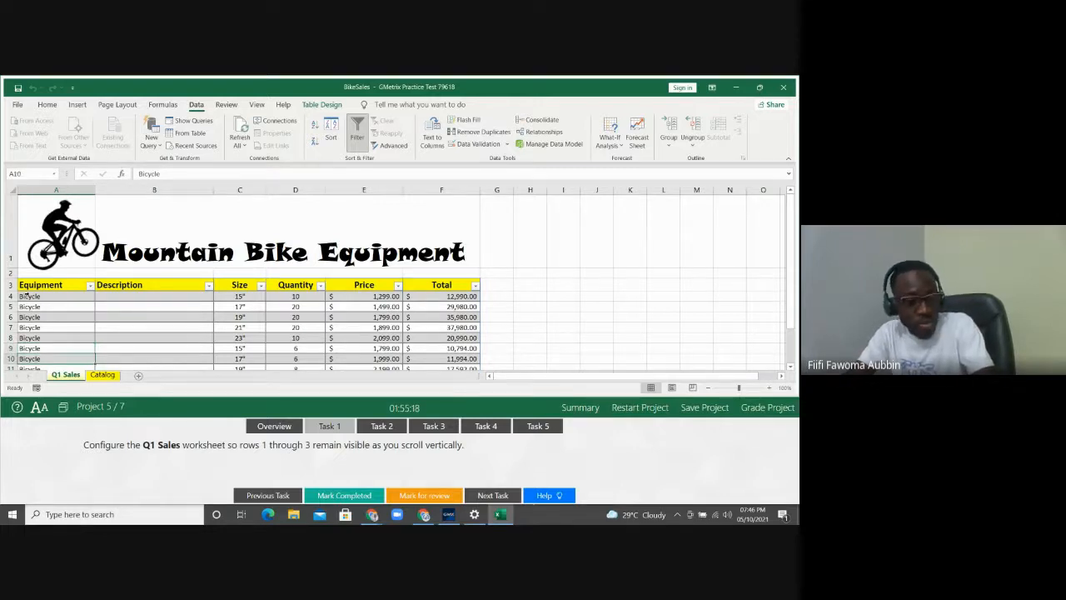
key(Down)
key(Down)
key(Down)
key(Down)
key(Down)
key(Down)
key(Down)
key(Down)
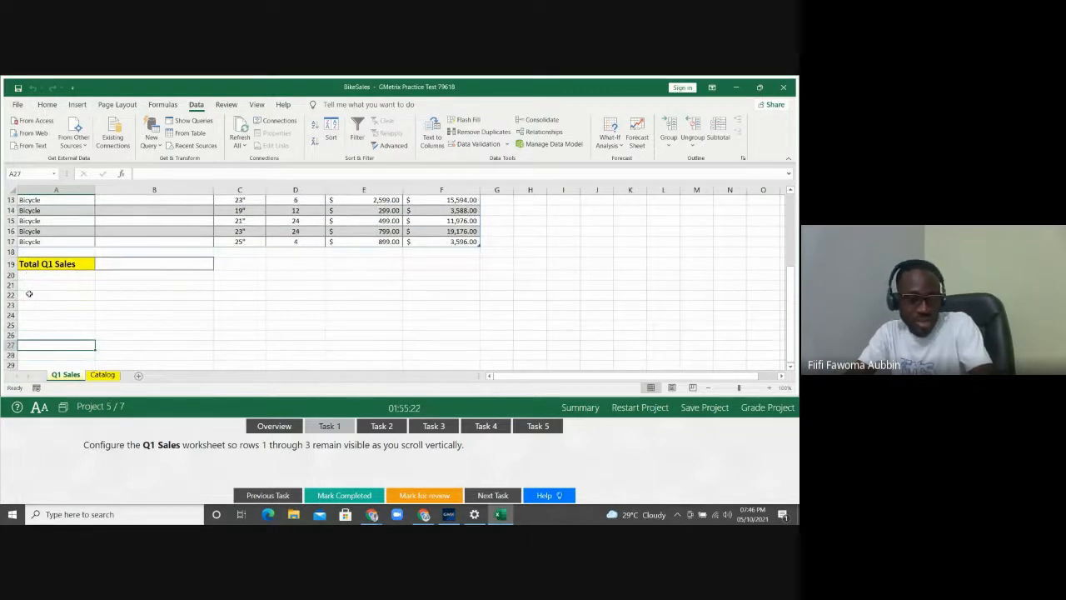
click(29, 293)
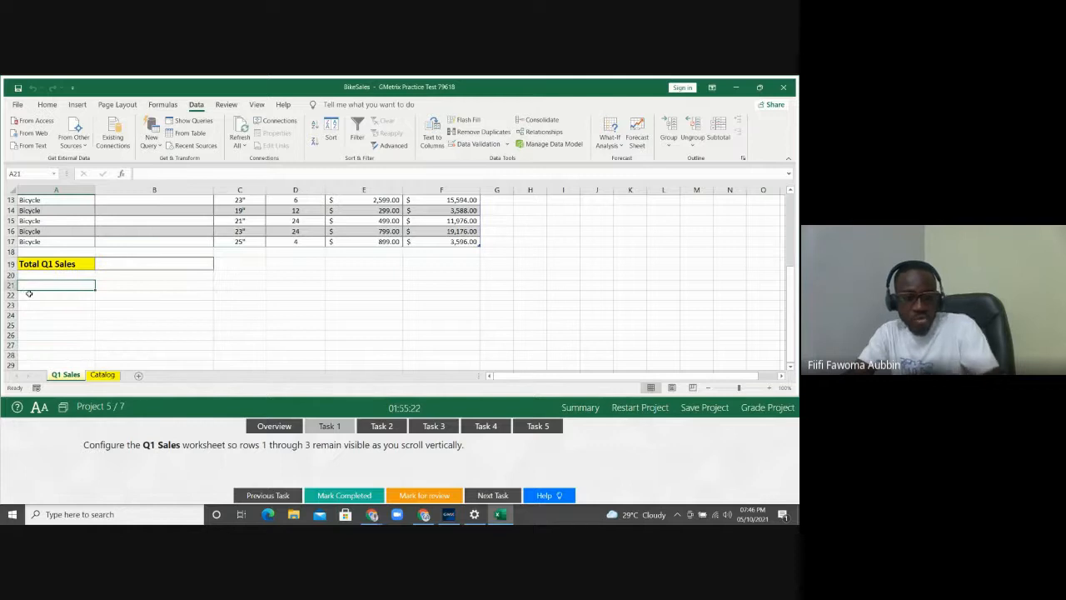
key(ctrl+Home)
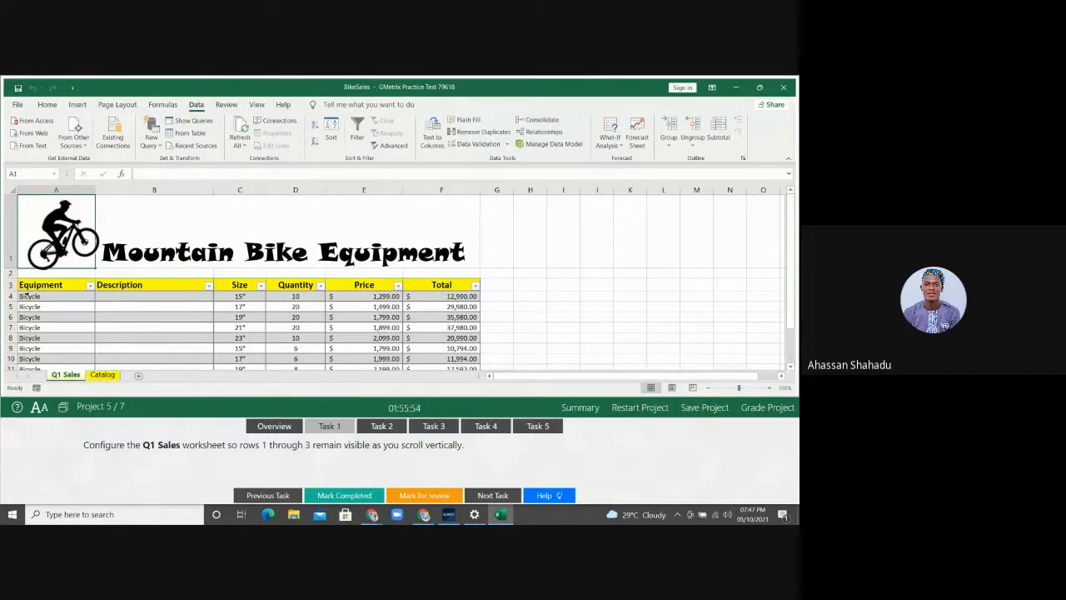
Select row 4 and apply Freeze Panes so rows 1–3 stay fixed
click(41, 297)
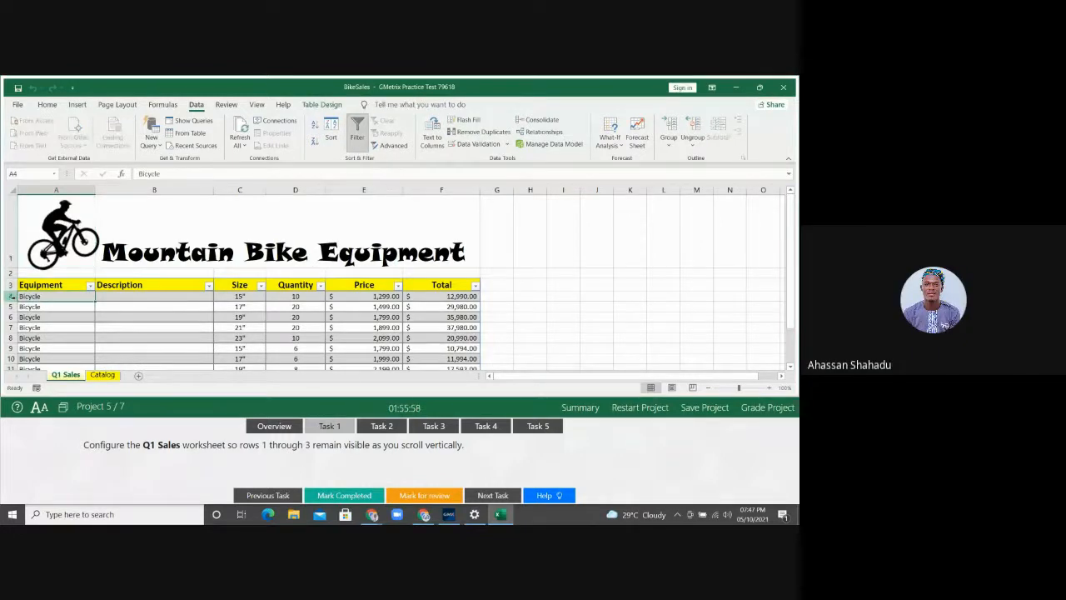
click(12, 296)
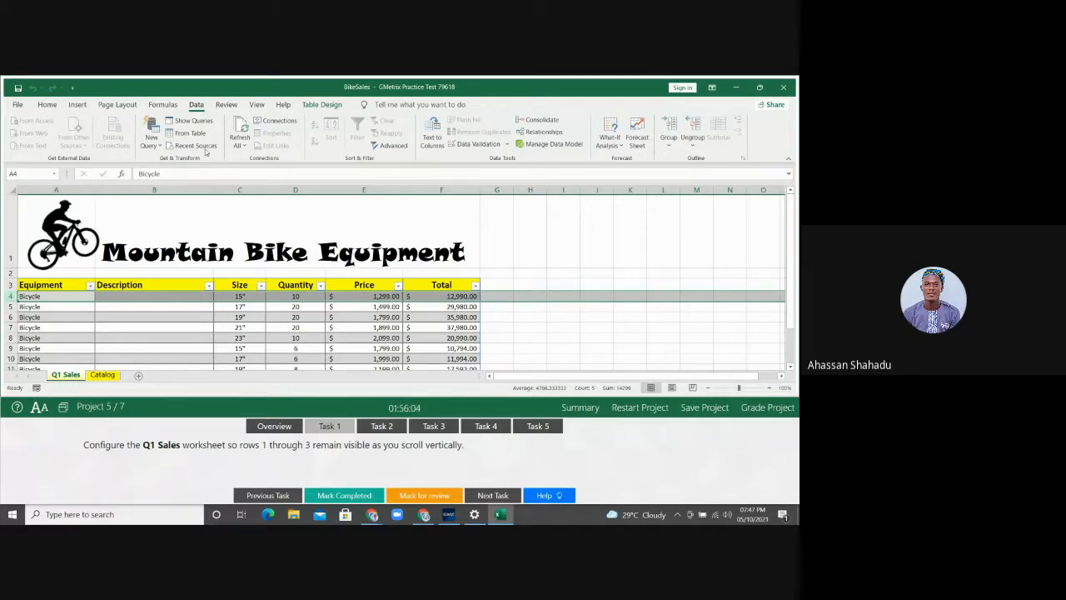
click(258, 105)
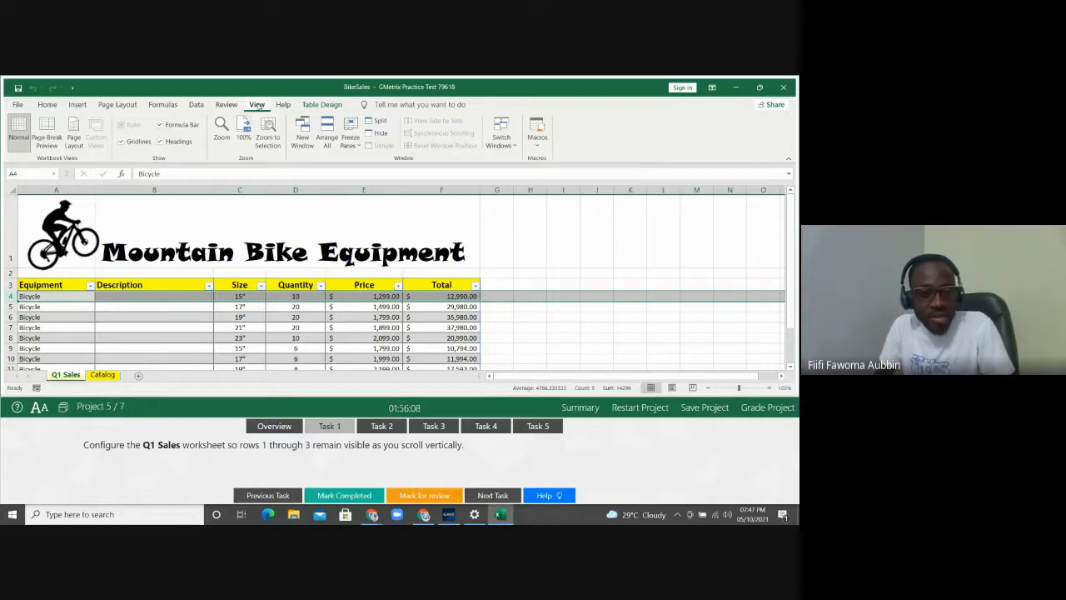
click(351, 140)
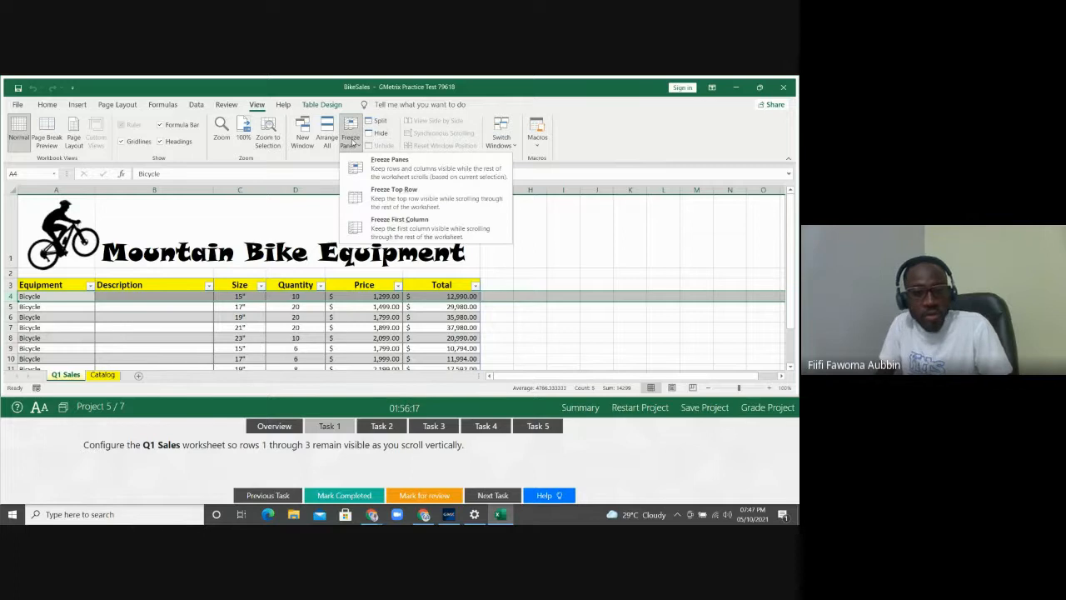
click(385, 164)
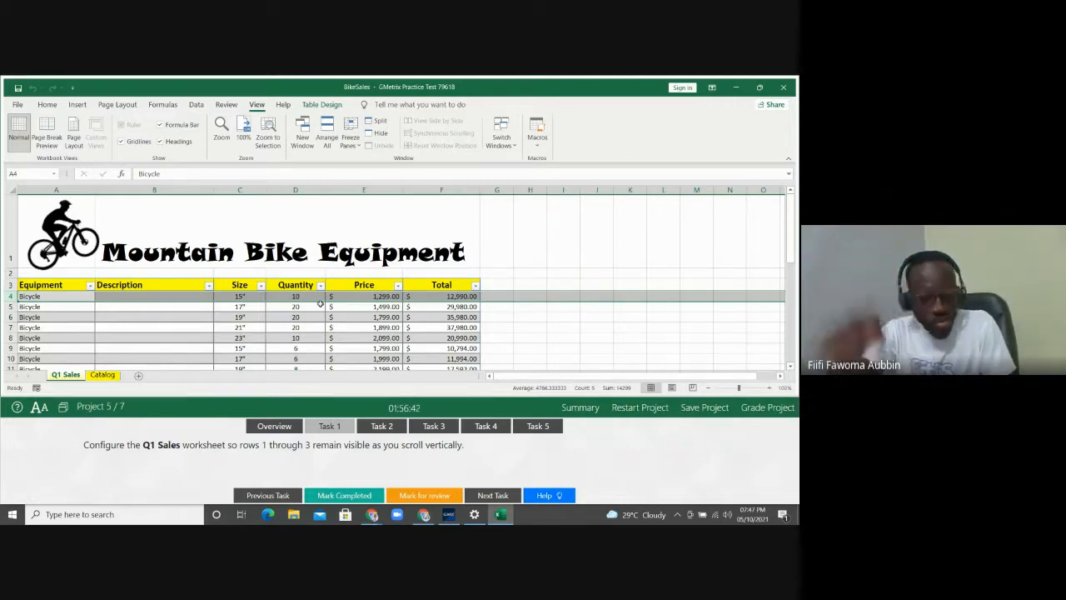
Move down and back up the rows to confirm rows 1–3 stay visible
key(Down)
key(Down)
key(Down)
key(Down)
key(Down)
key(Down)
key(Down)
key(Down)
key(Down)
key(Down)
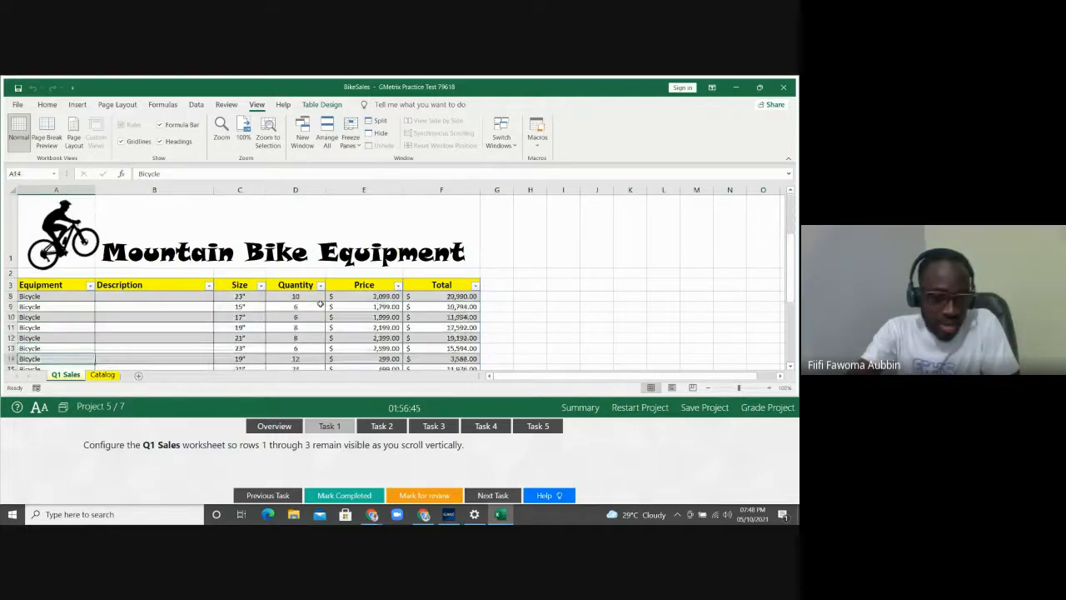
key(Down)
key(Down)
key(Down)
key(Down)
key(Down)
key(Down)
key(Down)
key(Down)
key(Down)
key(Down)
key(Down)
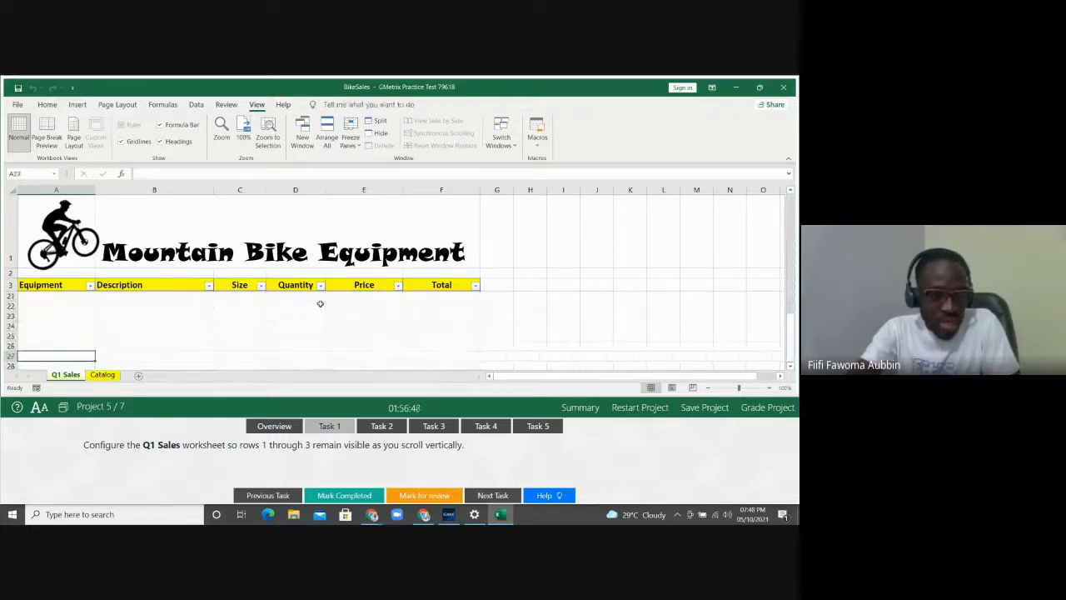
key(Up)
key(Up)
key(Up)
key(Up)
key(Up)
key(Up)
key(Up)
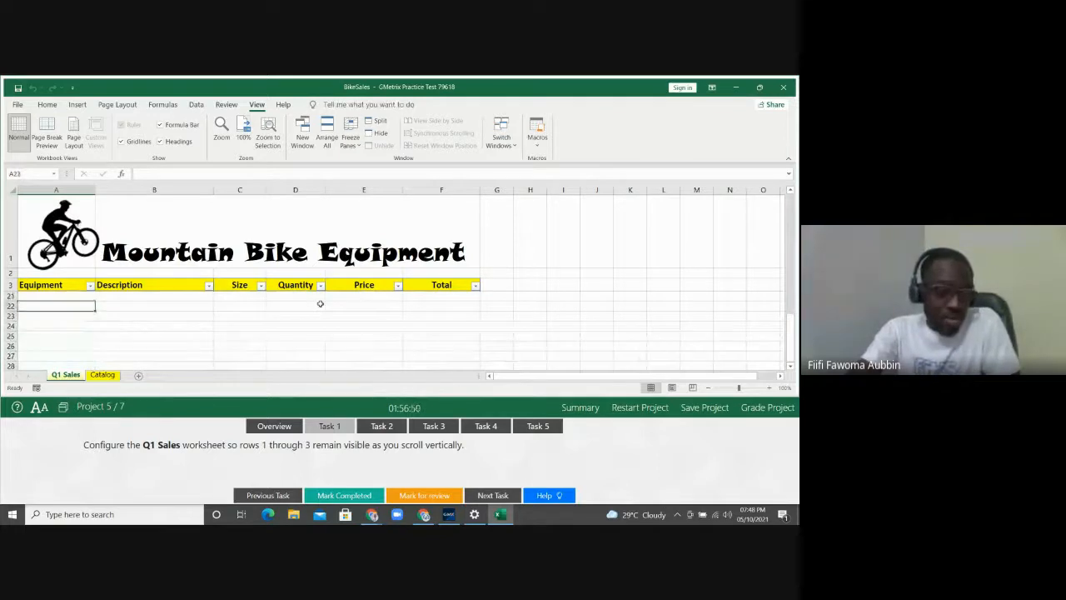
key(Up)
key(Up)
key(Up)
key(Up)
key(Up)
key(Up)
key(Up)
key(Up)
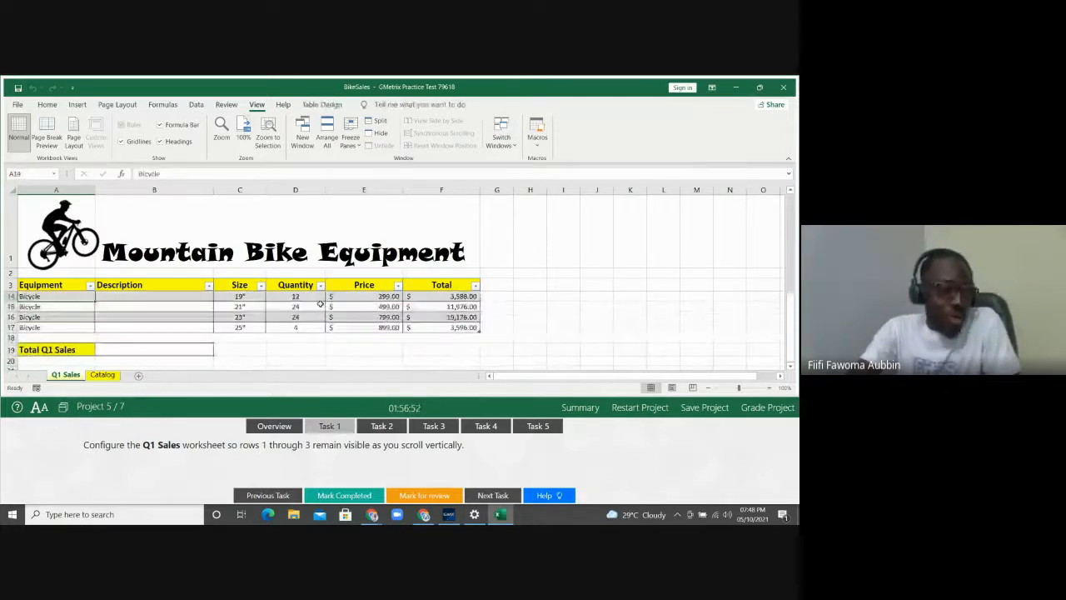
key(Up)
key(Up)
key(Up)
key(Up)
key(Up)
key(Up)
key(Up)
key(Up)
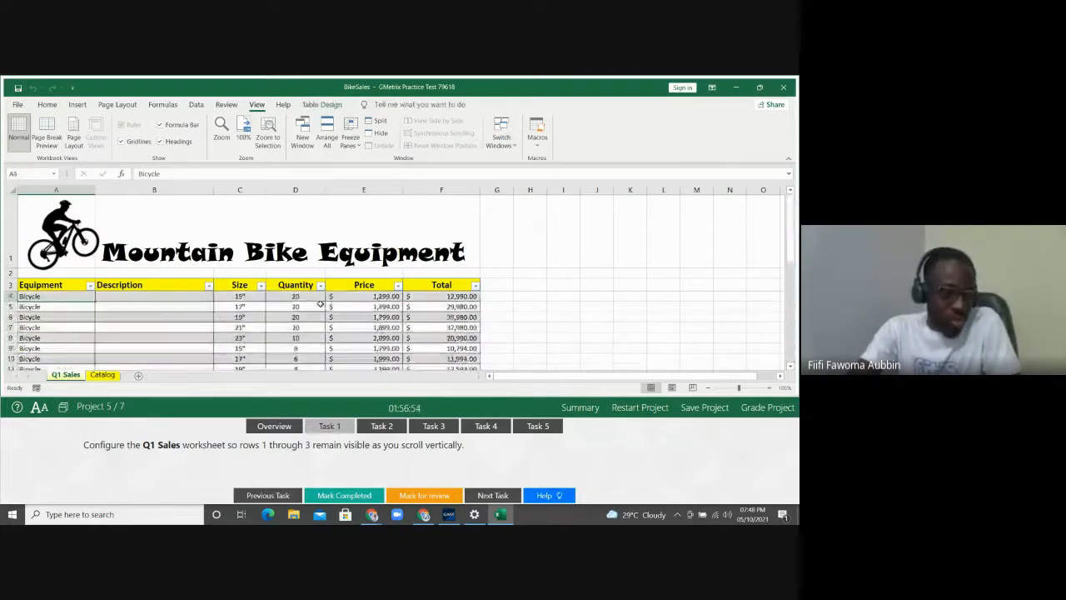
key(Down)
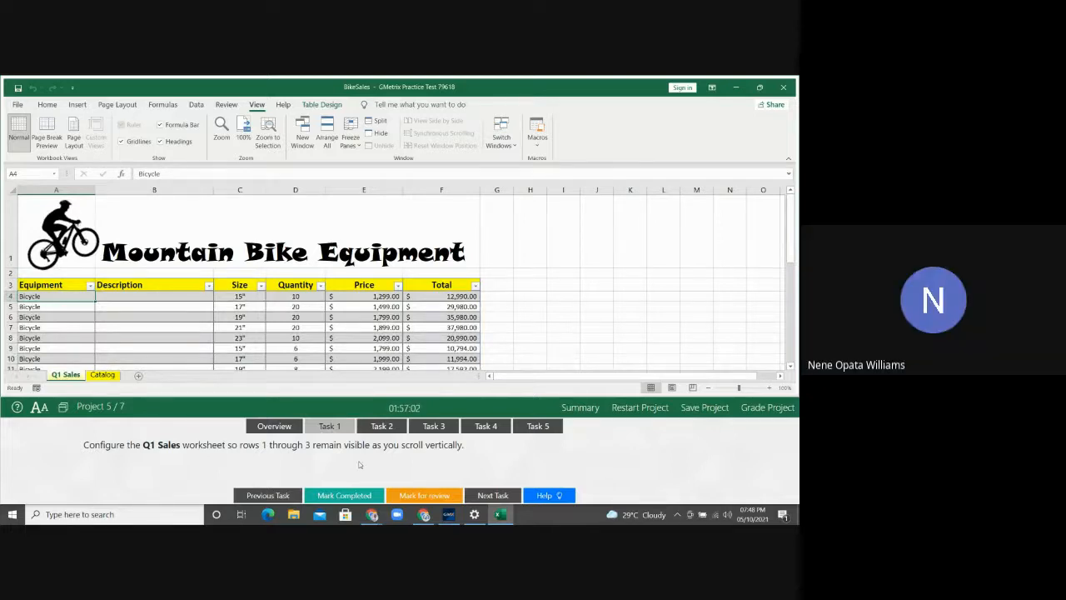
Show Task 2 (Subject: Equipment Draft) and recheck the Freeze Panes setting from row 1
click(380, 426)
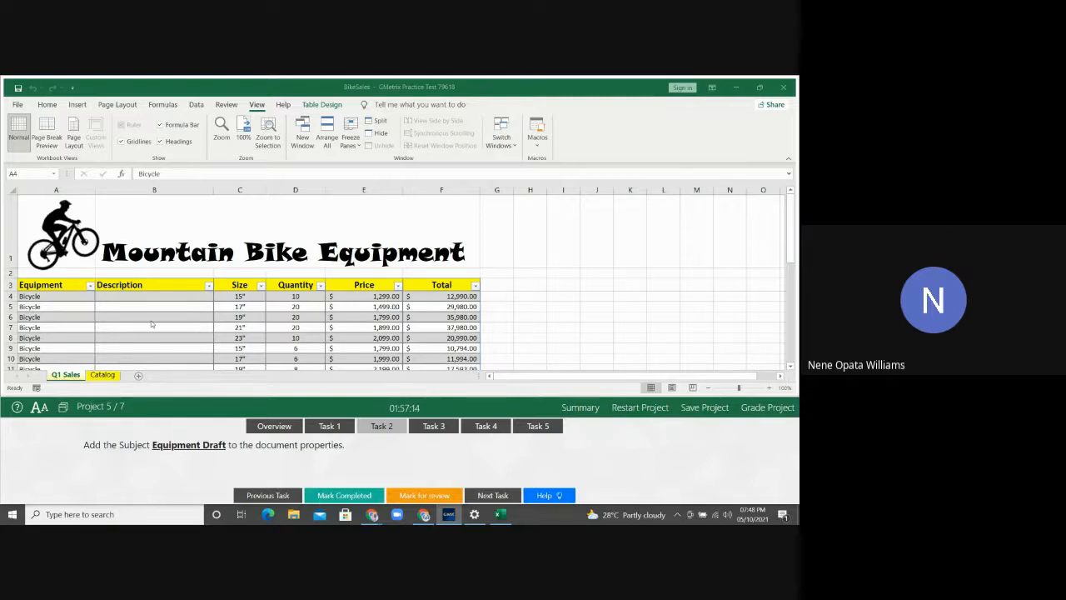
click(56, 295)
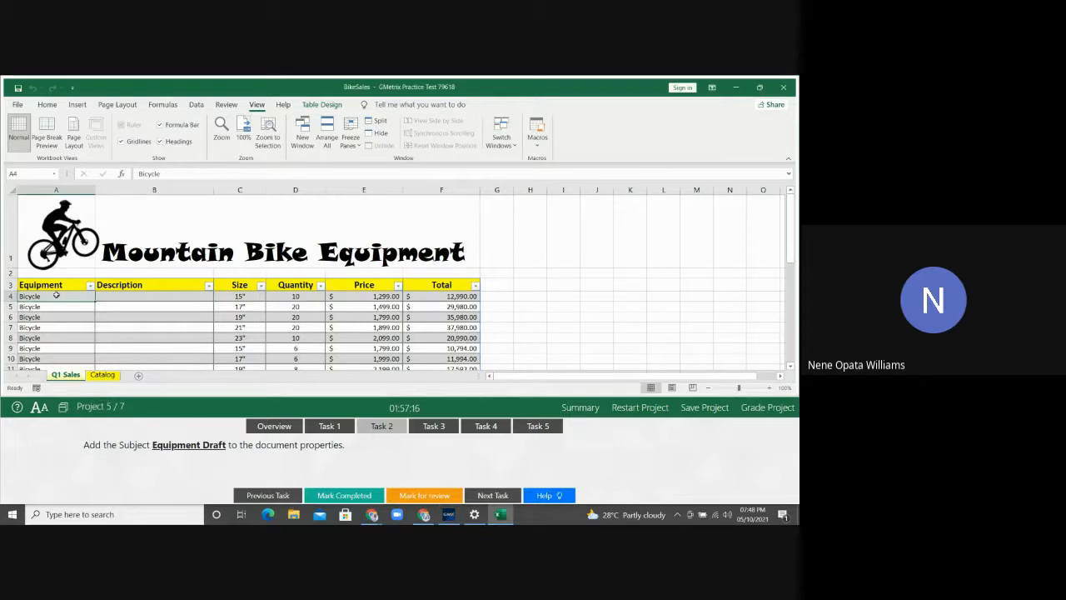
click(16, 266)
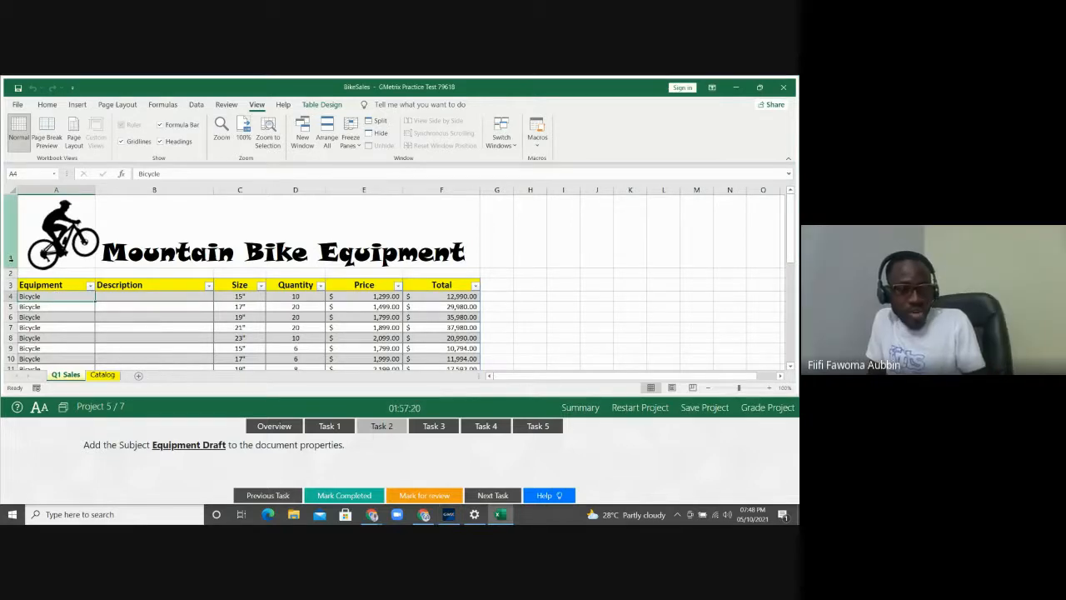
click(351, 137)
click(383, 166)
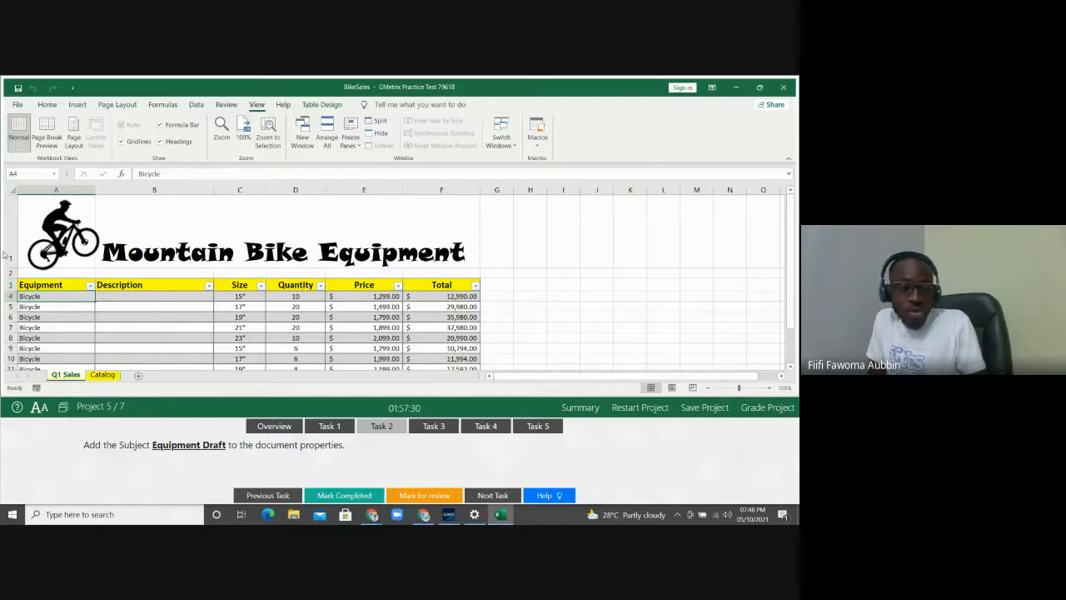
drag(6, 258, 4, 273)
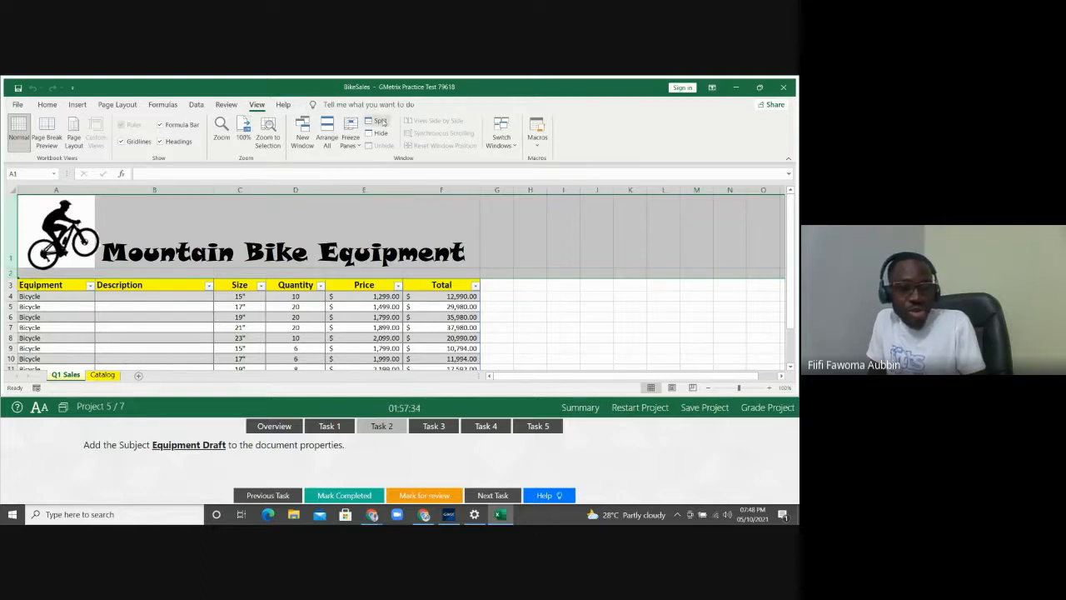
click(354, 137)
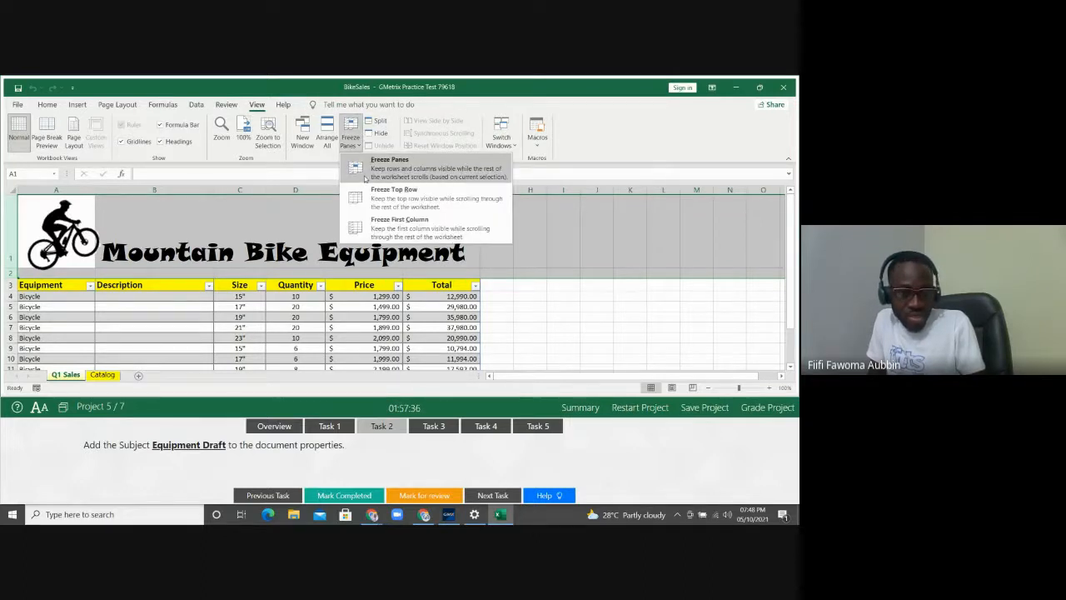
click(364, 177)
key(Down)
key(Down)
key(Down)
key(Down)
key(Down)
key(Down)
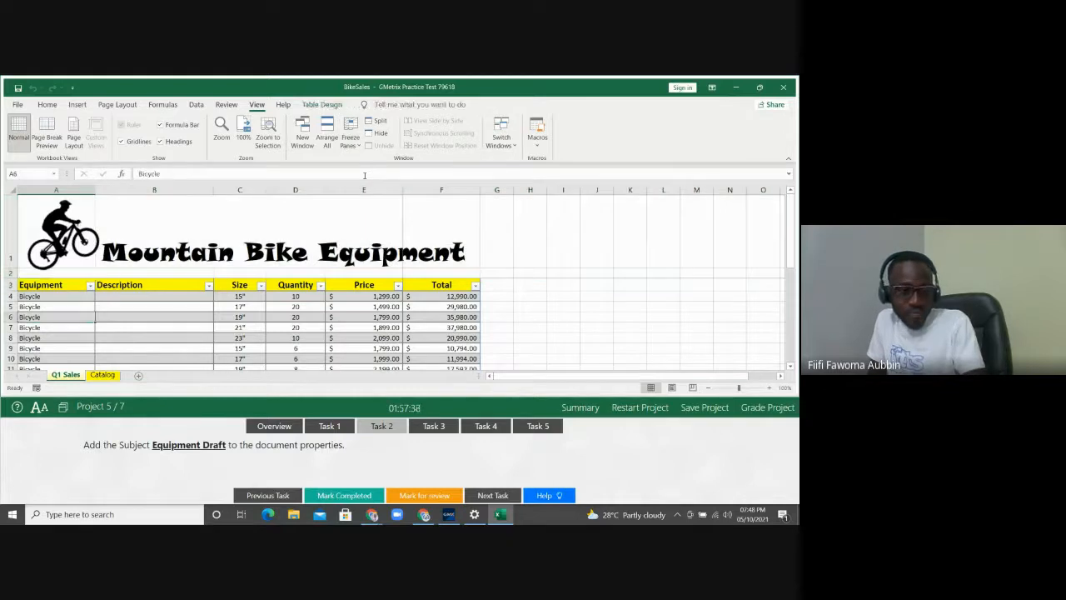
key(Down)
key(Down)
key(Down)
key(Down)
key(Down)
key(Down)
key(Down)
key(Down)
key(Down)
key(Down)
key(Down)
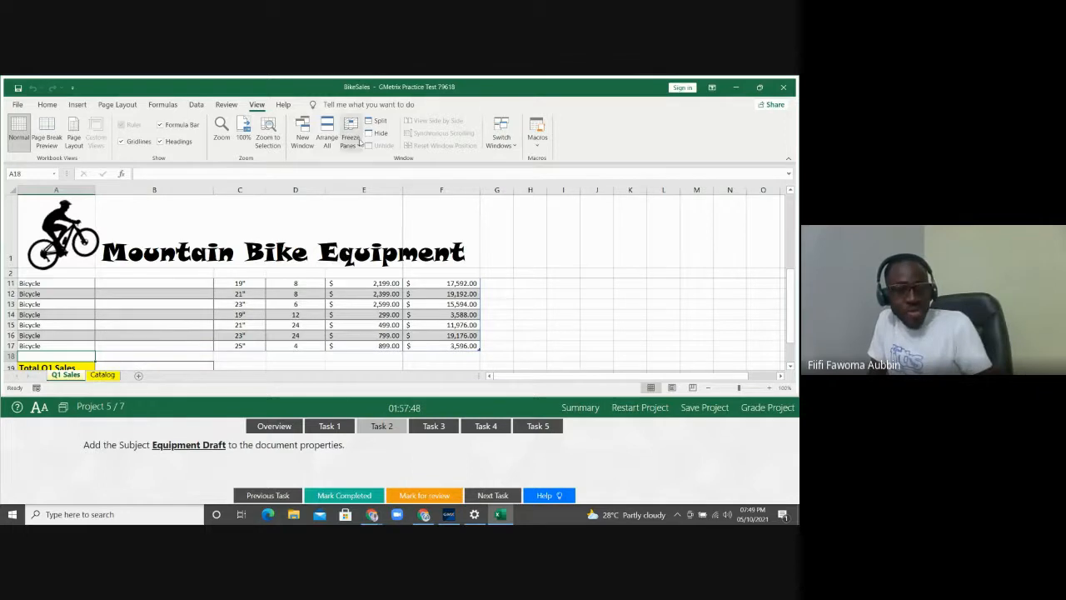
click(360, 142)
click(372, 165)
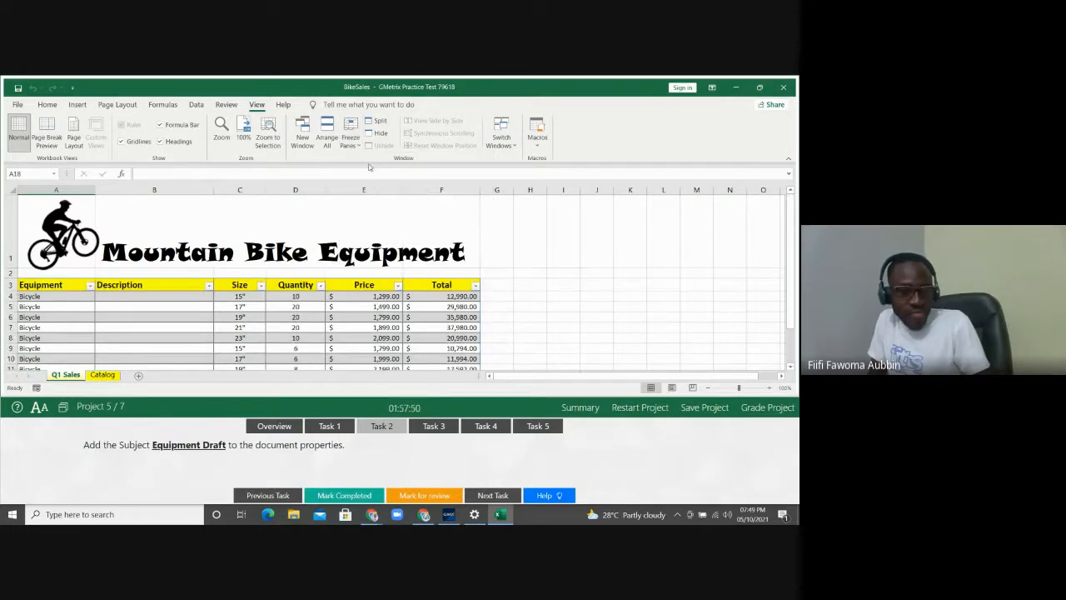
drag(10, 238, 4, 287)
click(350, 140)
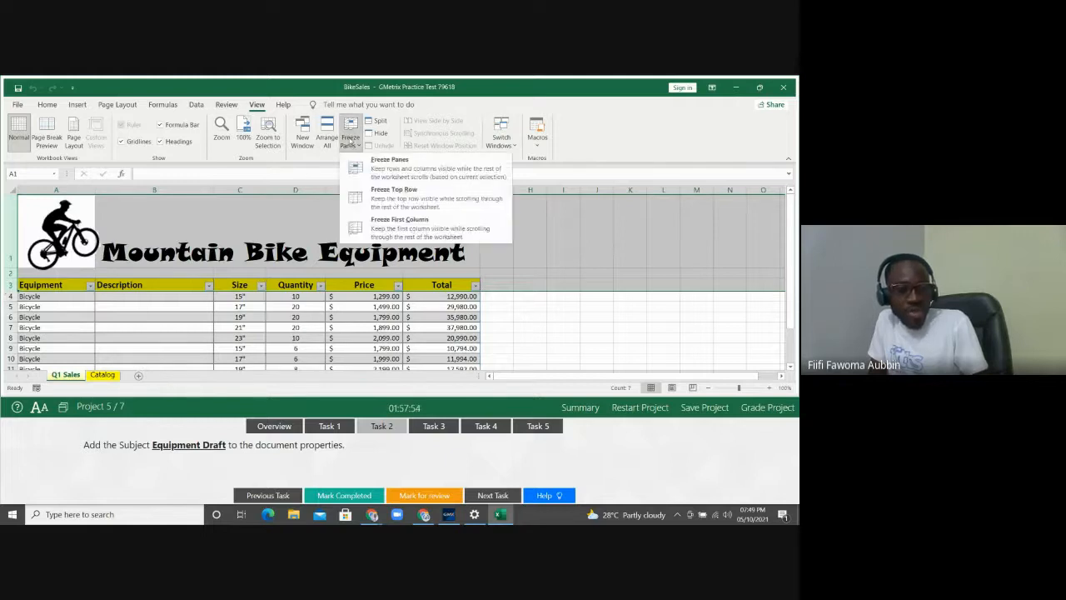
click(364, 169)
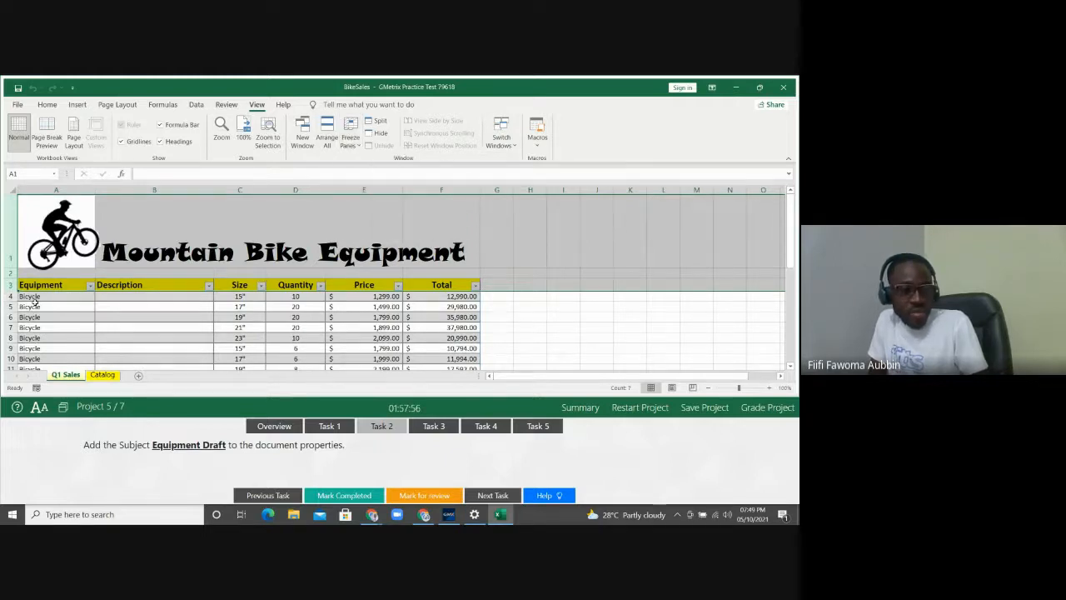
click(33, 304)
key(Down)
key(Down)
key(Down)
key(Down)
key(Down)
key(Down)
key(Down)
key(Down)
key(Down)
key(Down)
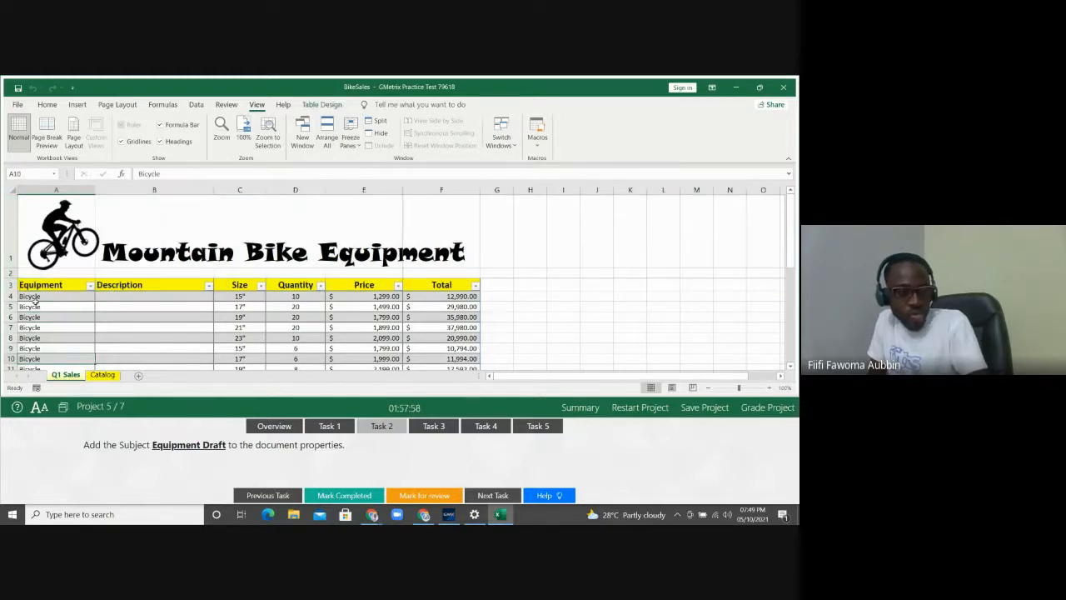
key(Down)
key(Down)
key(Down)
key(Down)
key(Down)
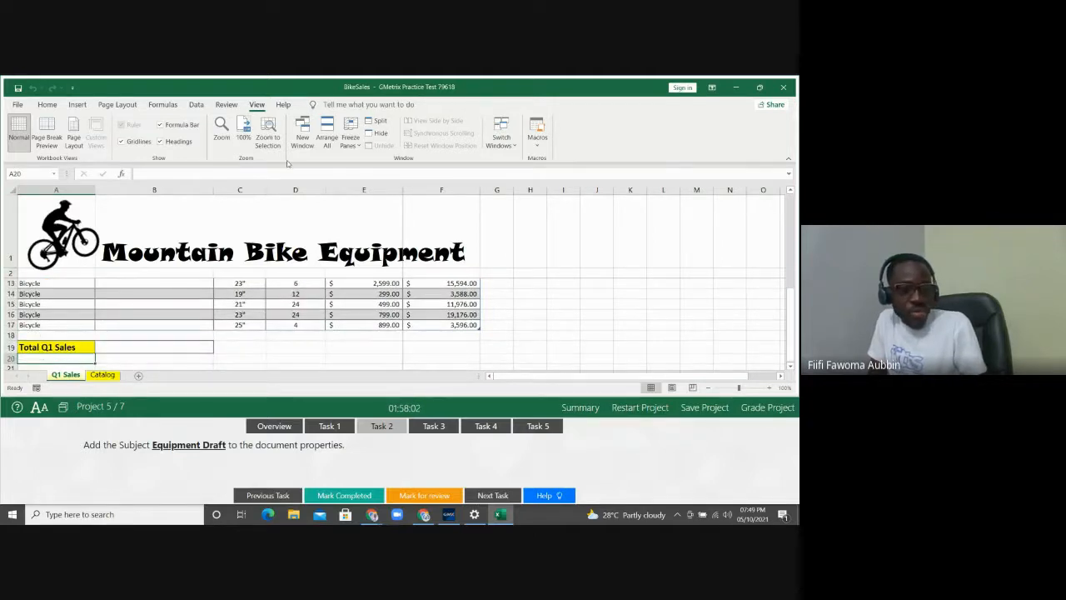
click(350, 131)
click(391, 161)
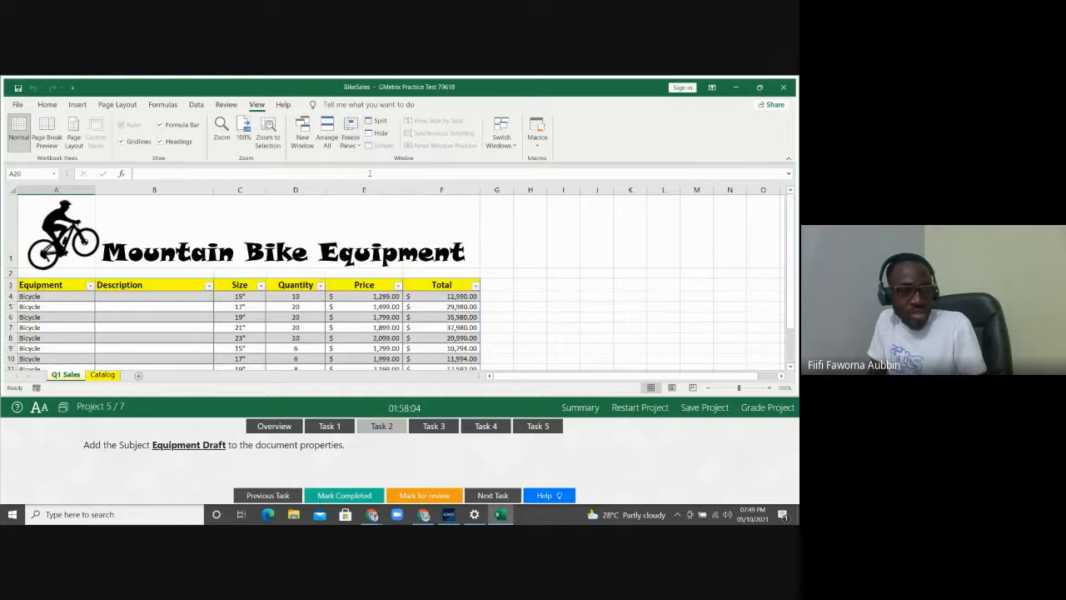
drag(4, 259, 4, 286)
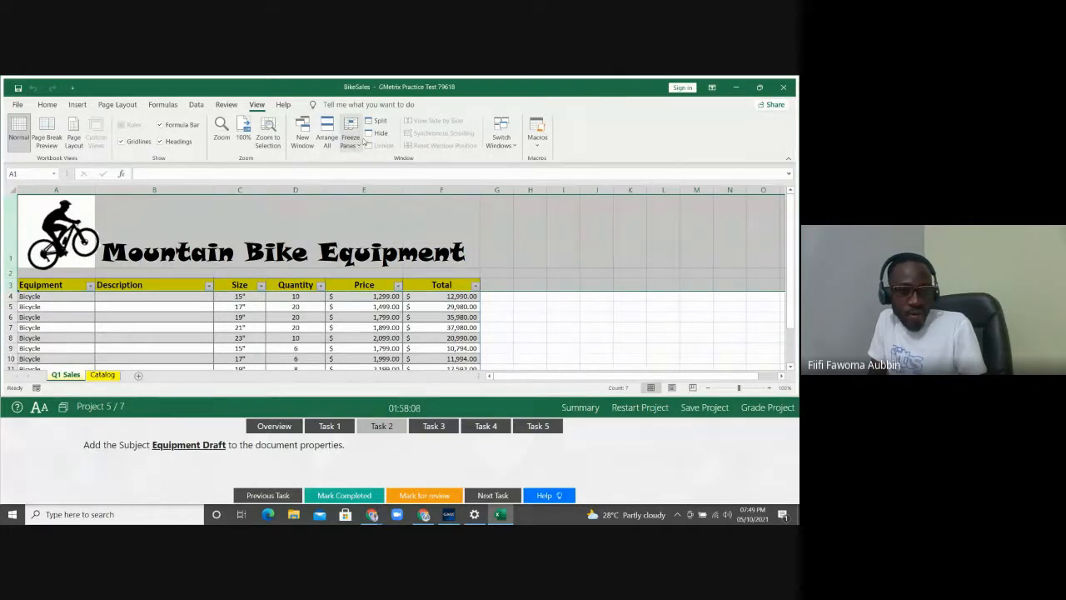
click(351, 134)
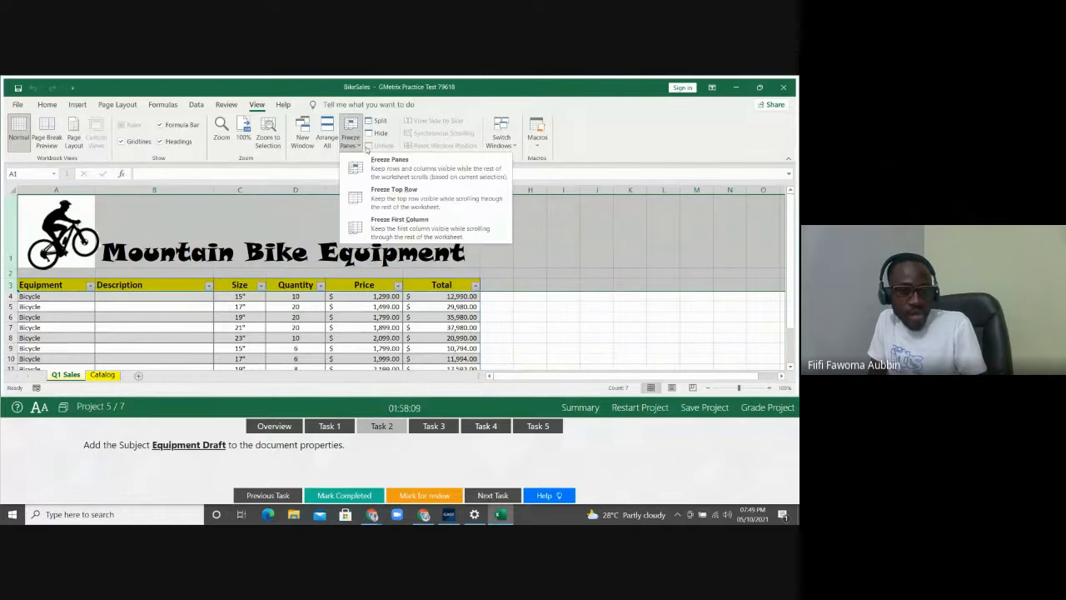
click(388, 160)
key(Down)
key(Down)
key(Down)
key(Down)
key(Down)
key(Down)
key(Down)
key(Down)
key(Down)
key(Down)
key(Down)
key(Down)
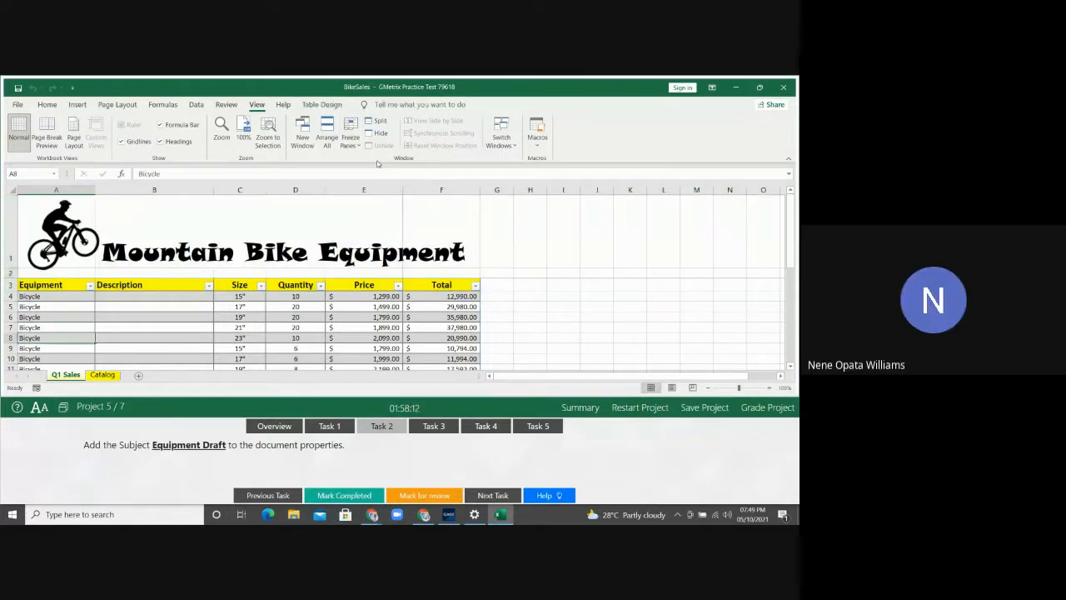
key(Down)
key(Down)
key(Down)
key(Down)
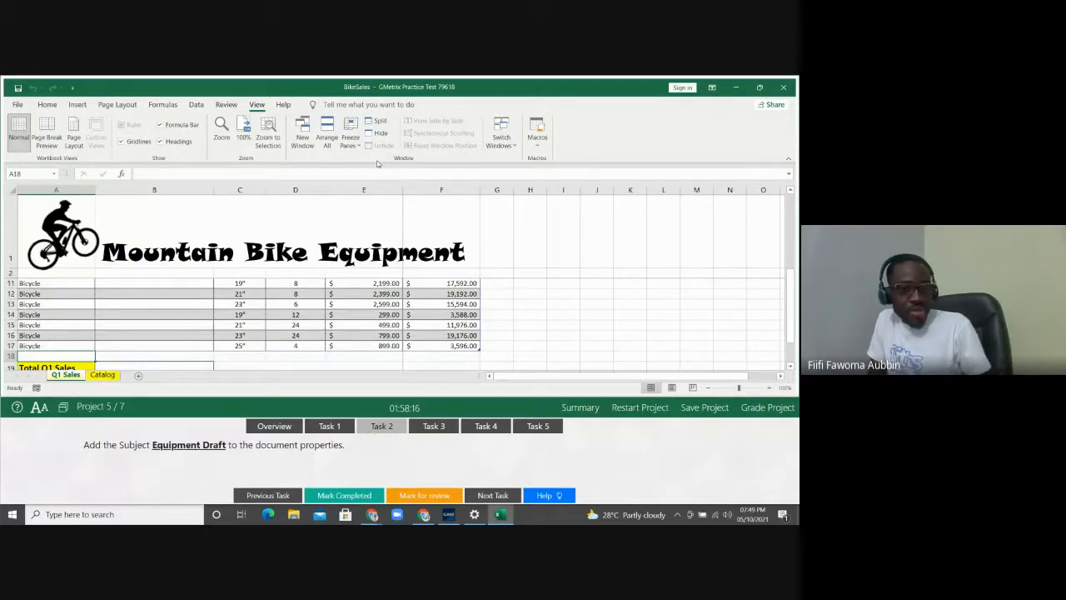
click(351, 135)
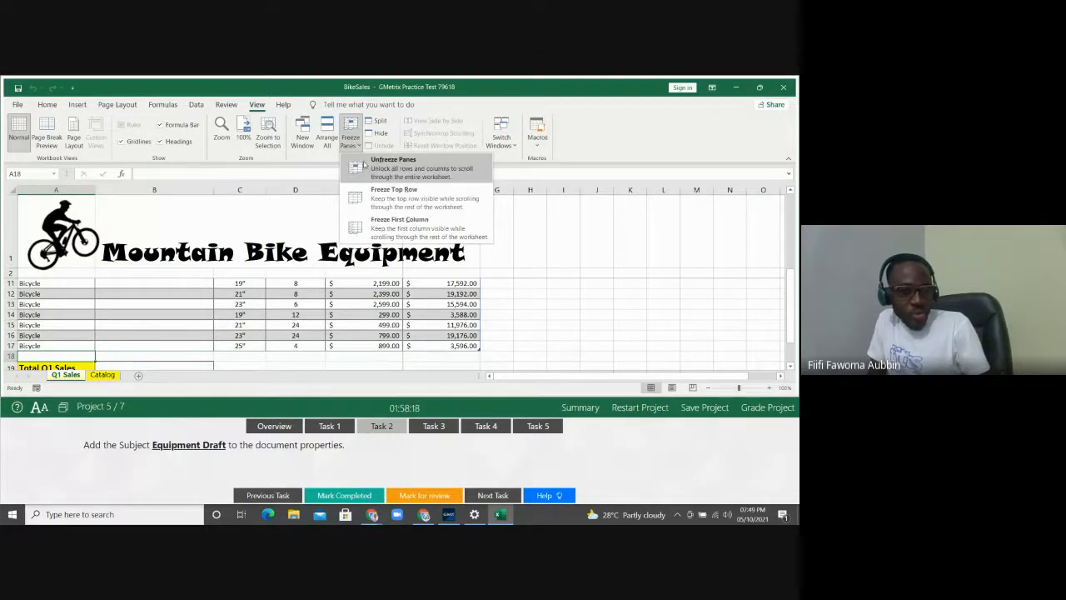
click(364, 164)
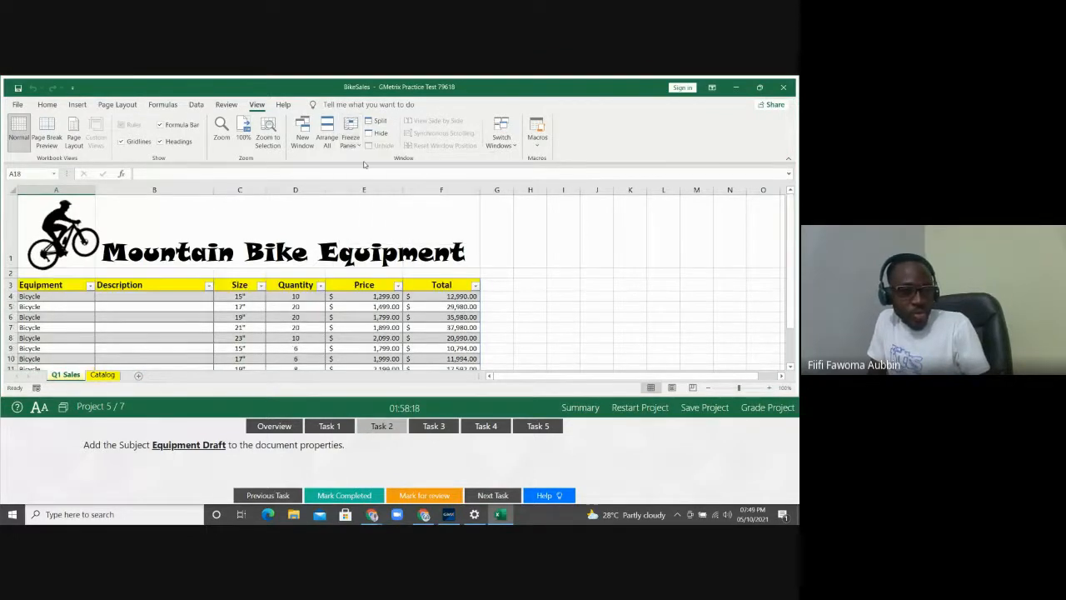
click(20, 296)
click(7, 297)
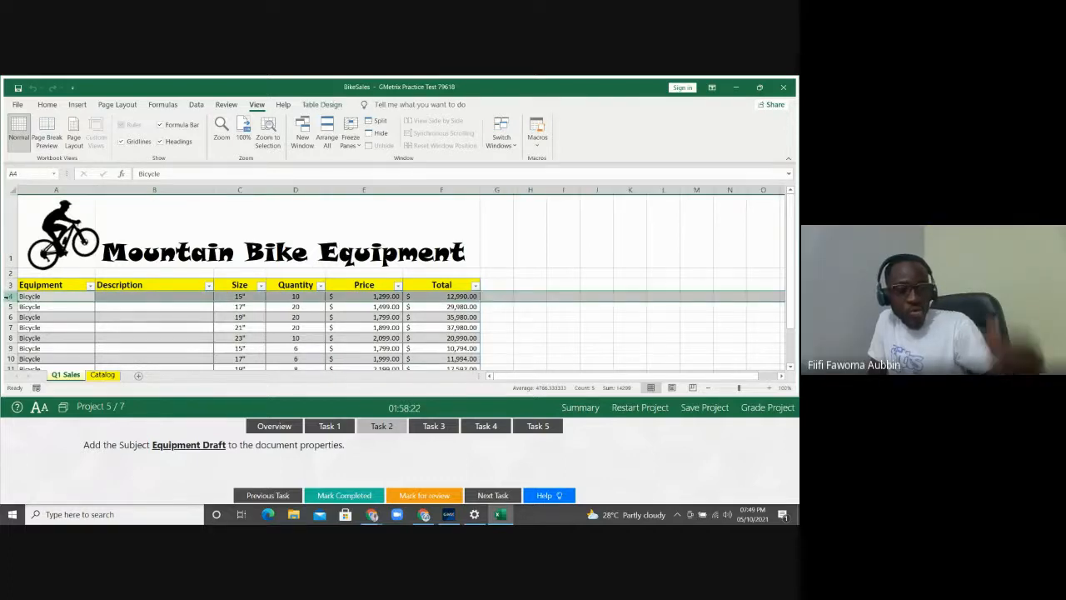
Freeze panes above row 4 on Q1 Sales, then select cell C6
click(359, 144)
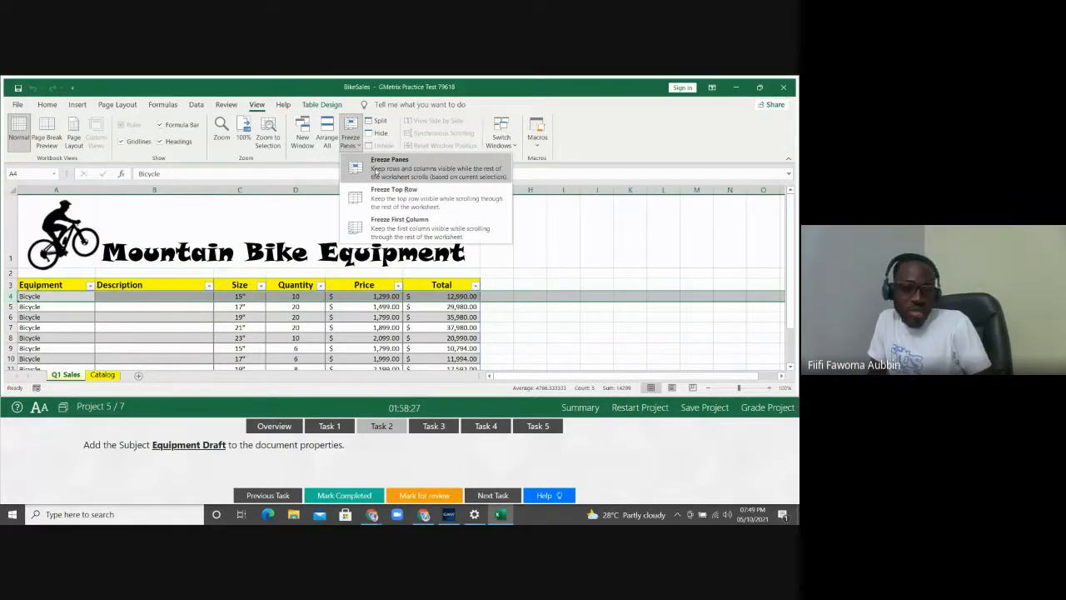
click(374, 170)
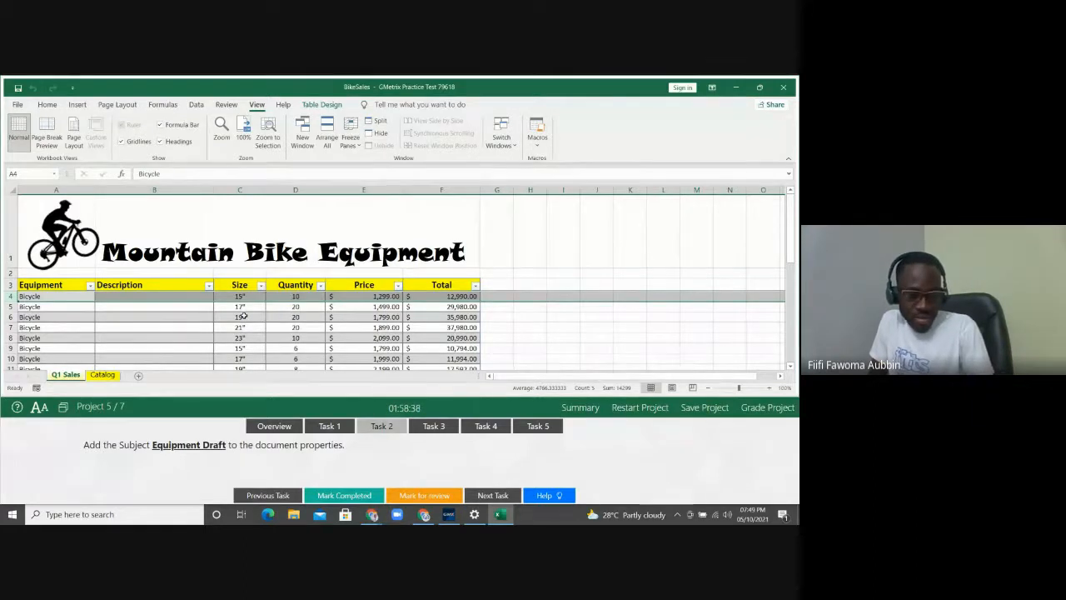
click(243, 314)
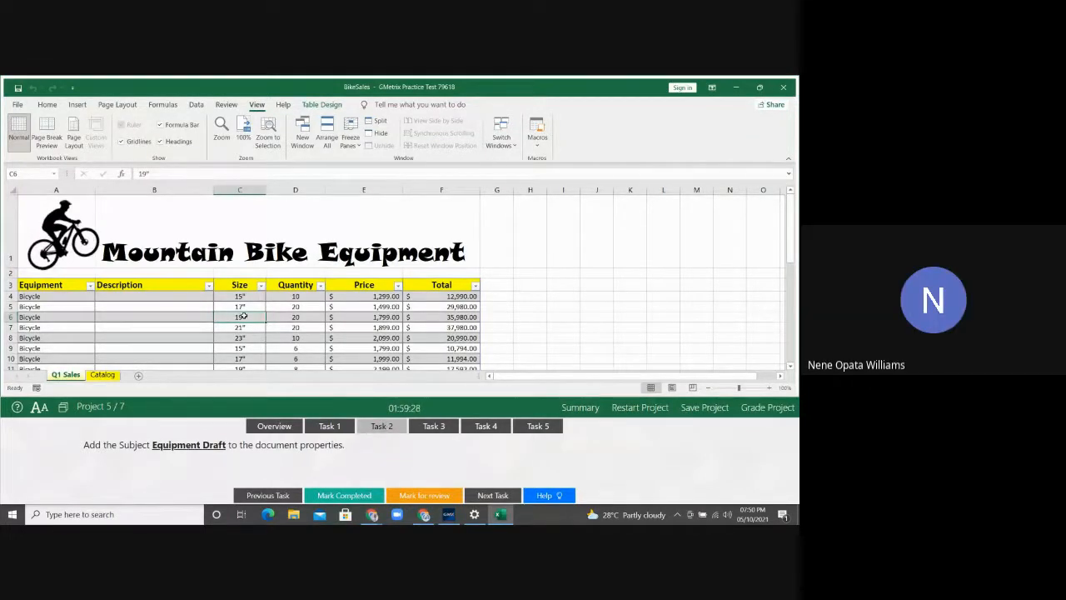
Open the File backstage and go to the Info page for BikeSales
click(17, 105)
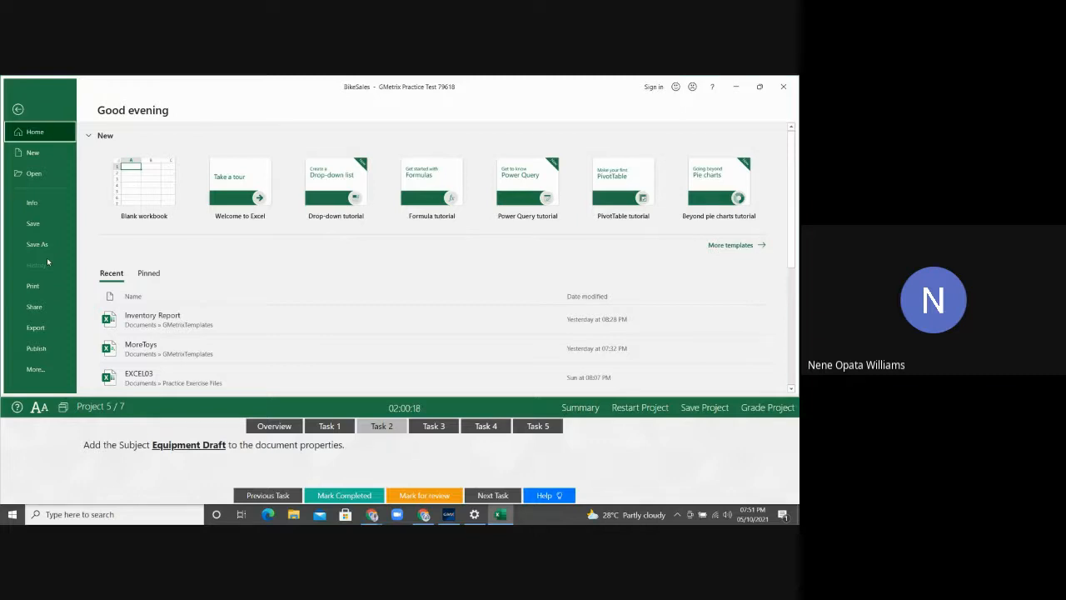
click(47, 367)
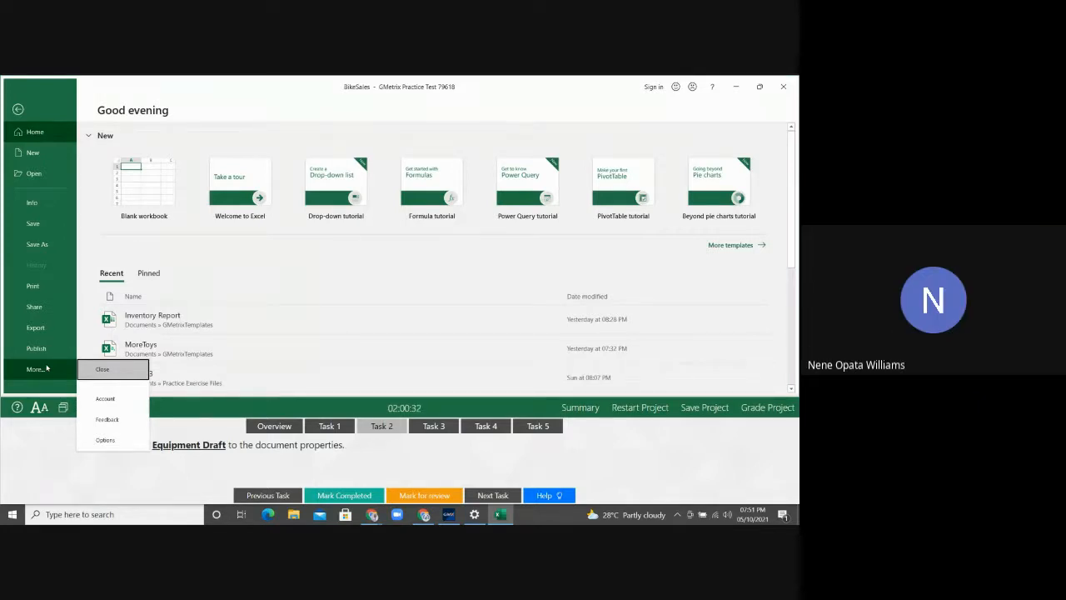
click(41, 203)
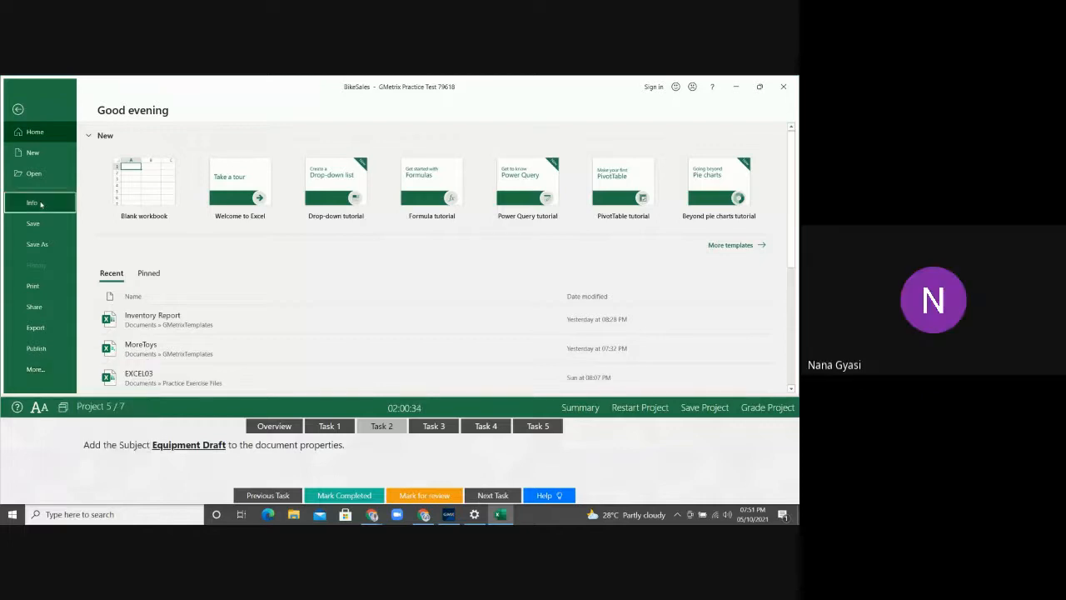
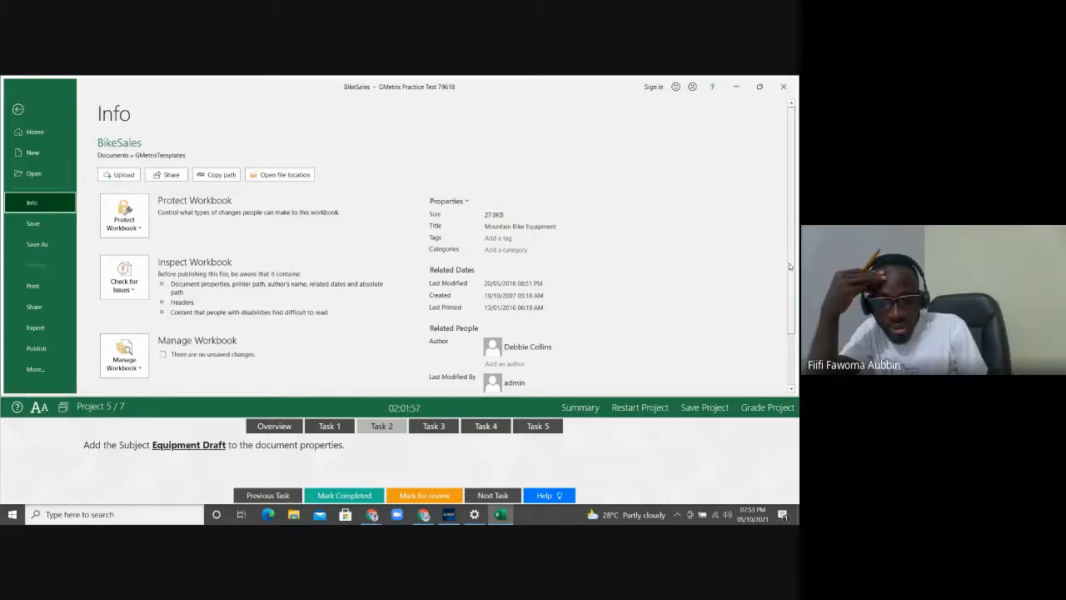
Set the BikeSales Subject property to 'Equipment Draft' in Advanced Properties
drag(789, 263, 789, 313)
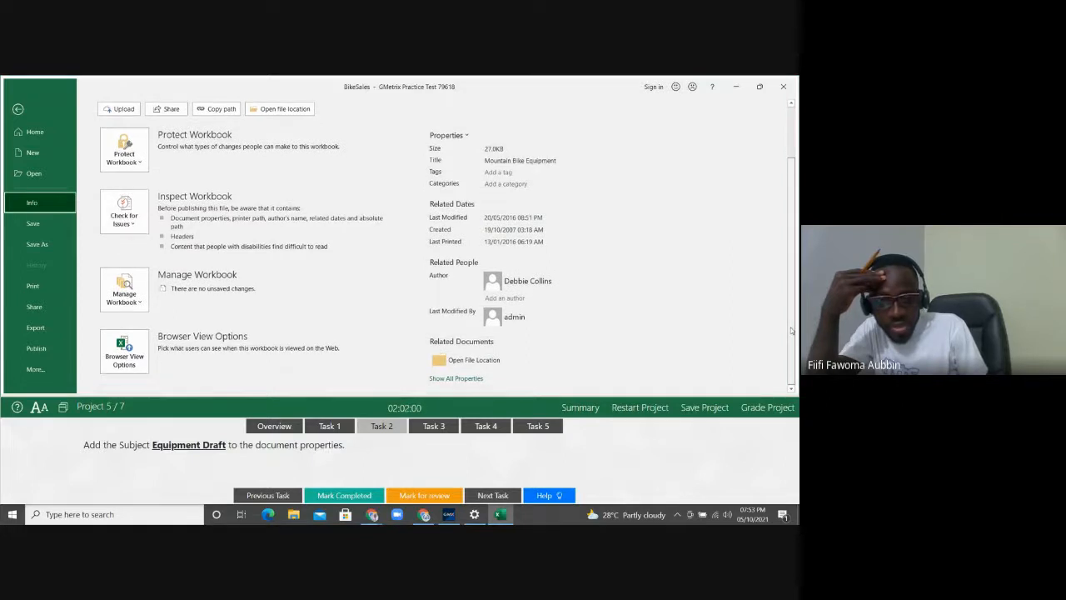
click(466, 136)
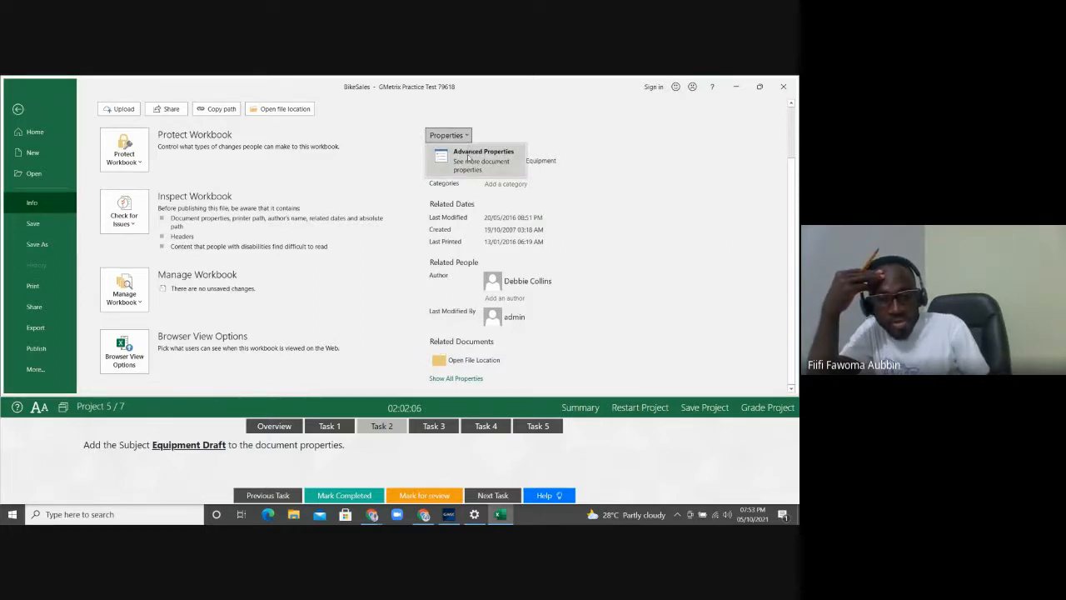
click(469, 151)
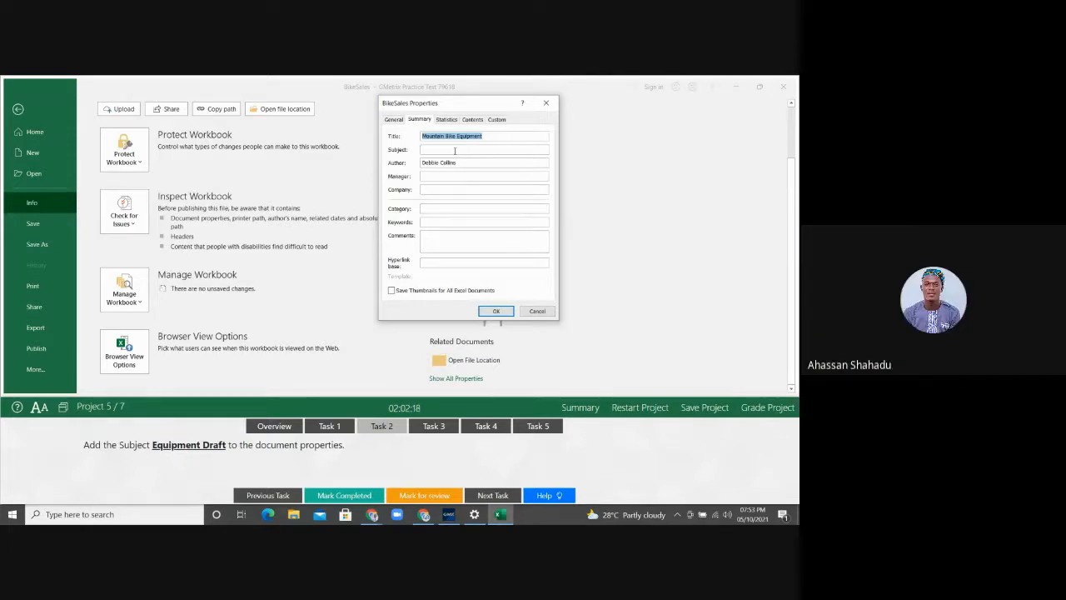
click(451, 150)
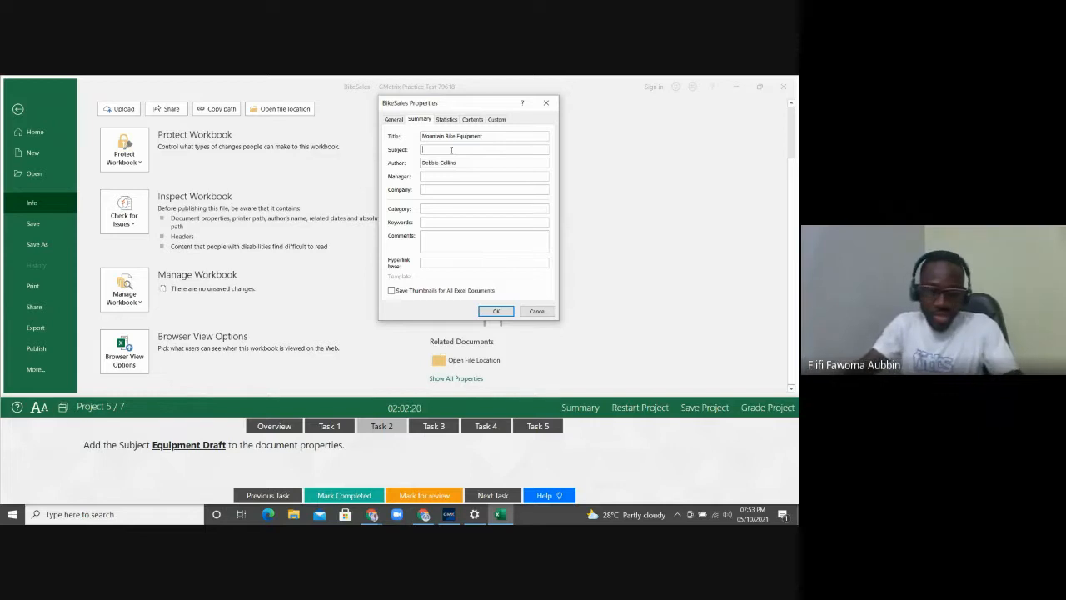
text(Equipm)
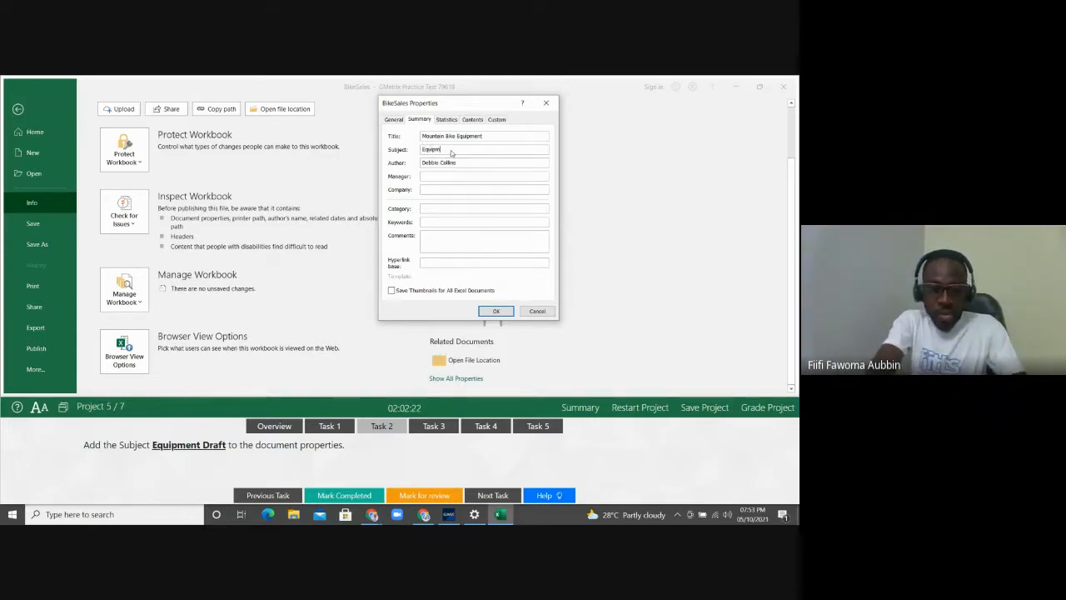
text(ent Draft)
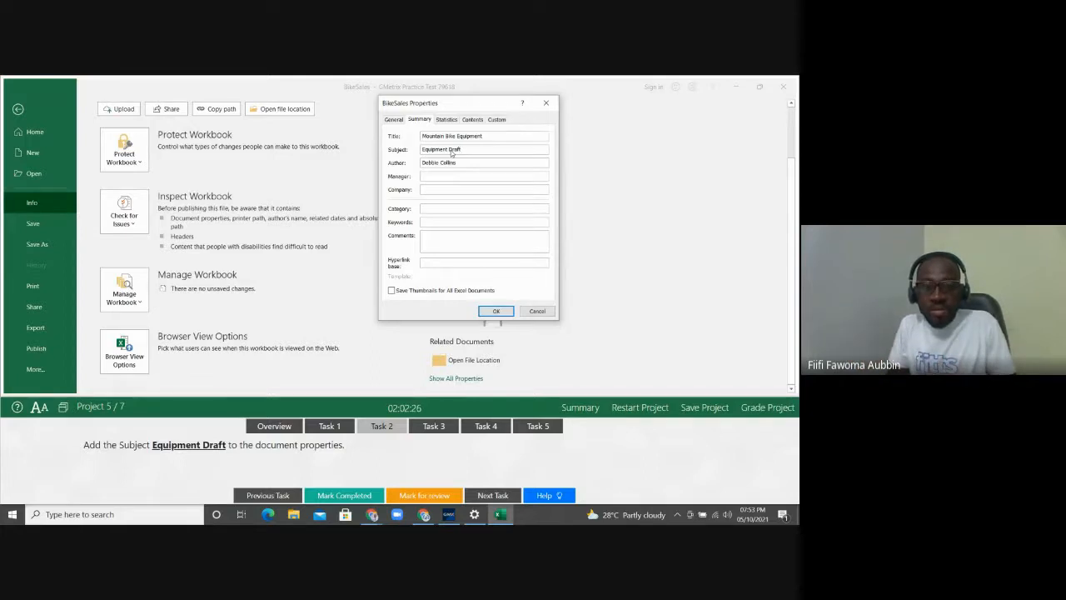
click(495, 311)
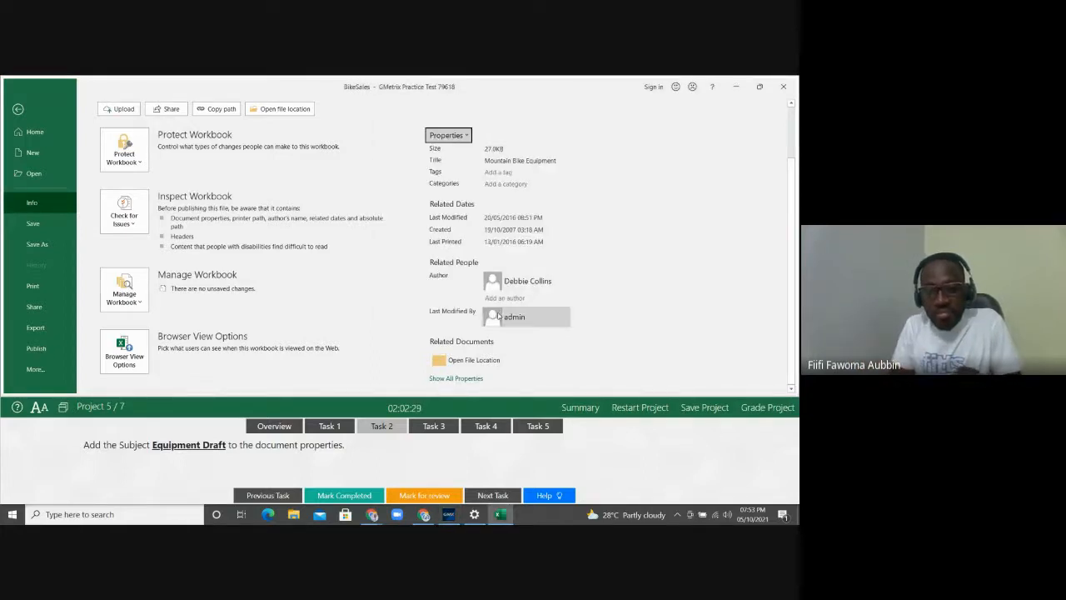
Show all properties on the Info page and confirm the Subject reads Equipment Draft
click(462, 378)
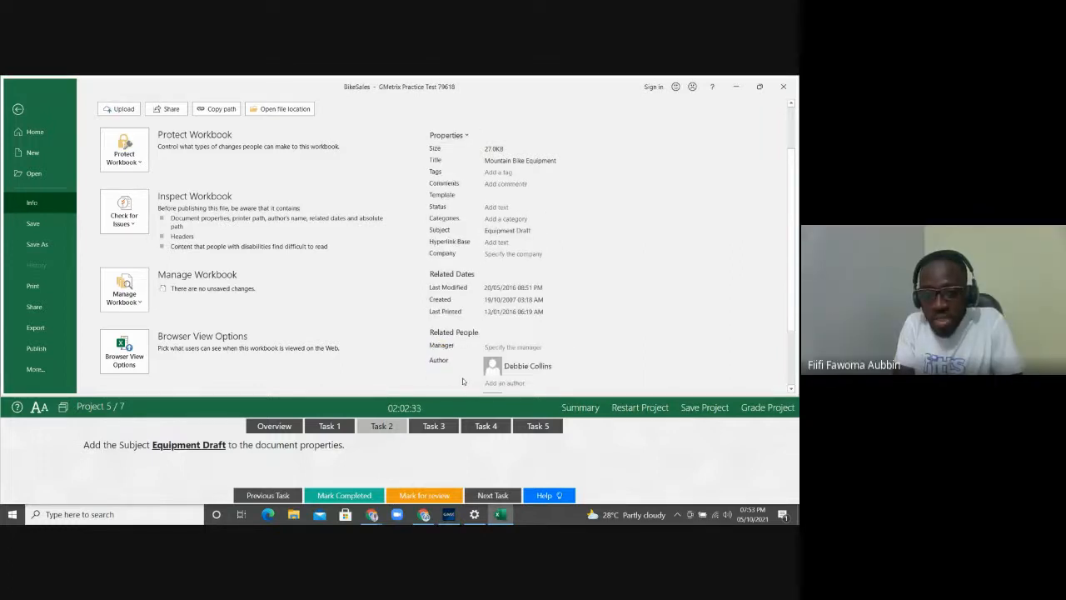
click(517, 231)
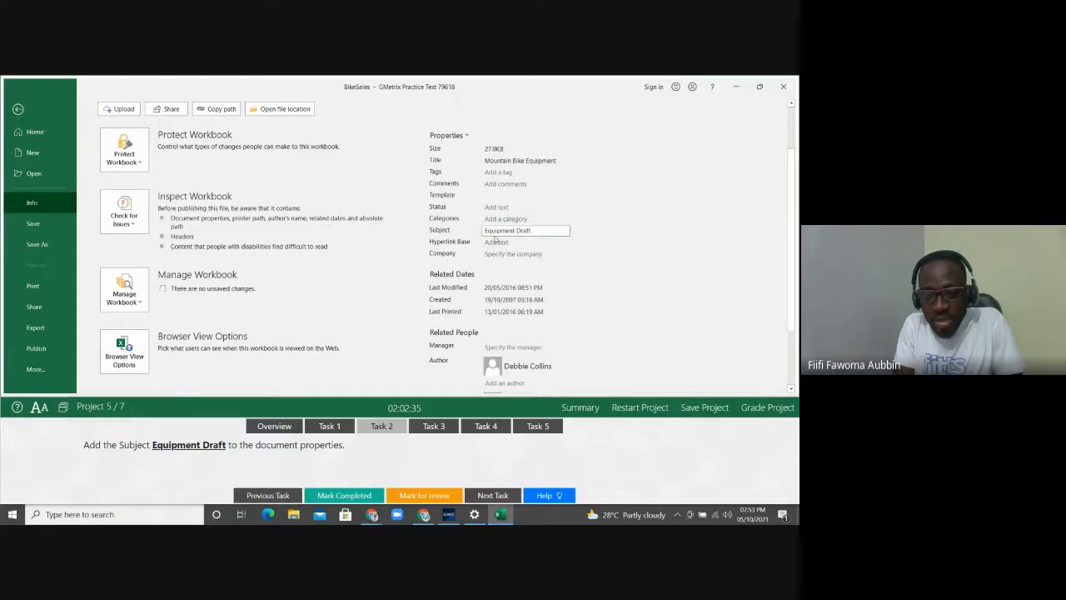
click(465, 135)
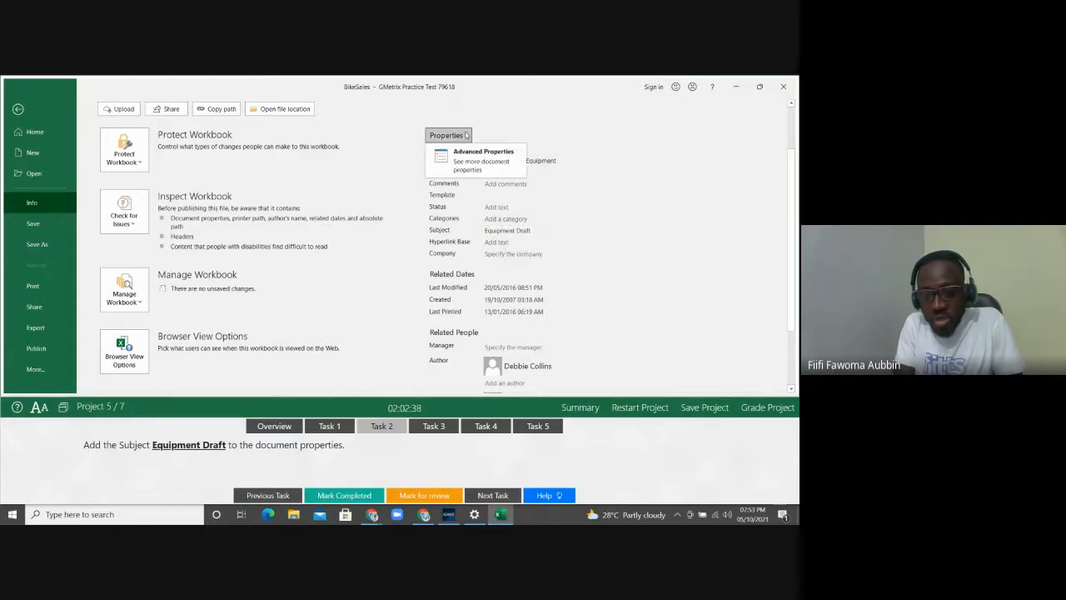
click(650, 334)
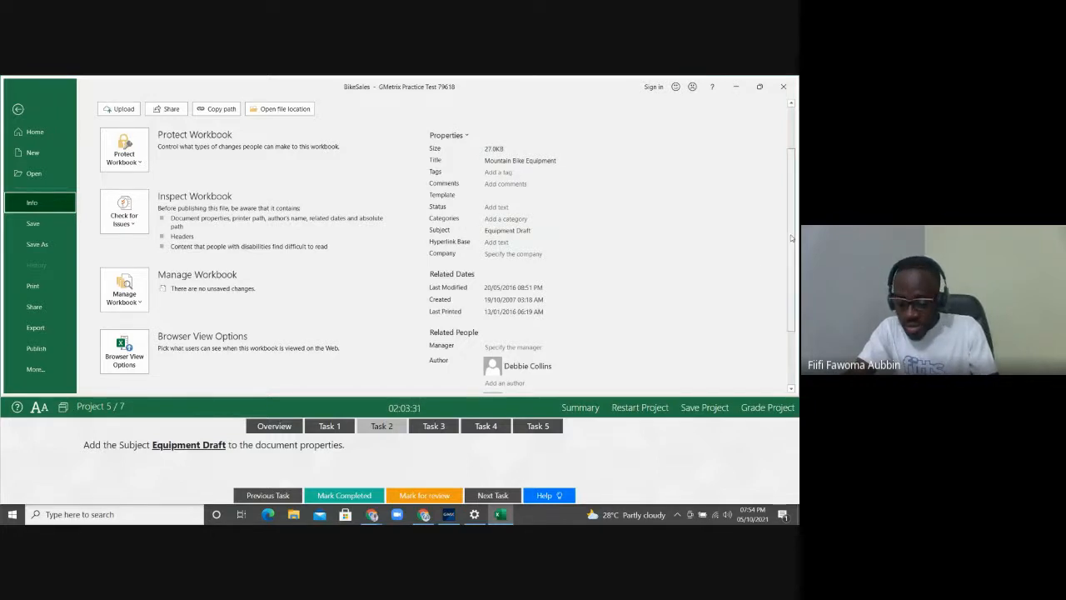
drag(791, 238, 787, 275)
scroll(396, 283, up, 3)
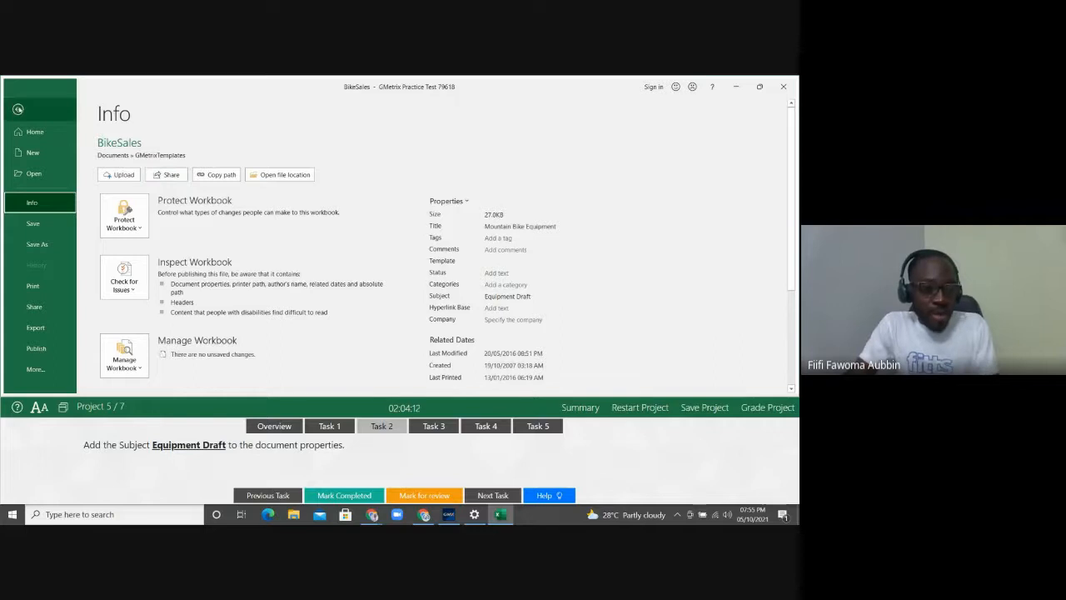
Return to the Q1 Sales sheet and display Task 3 about always printing A1:F17
click(17, 109)
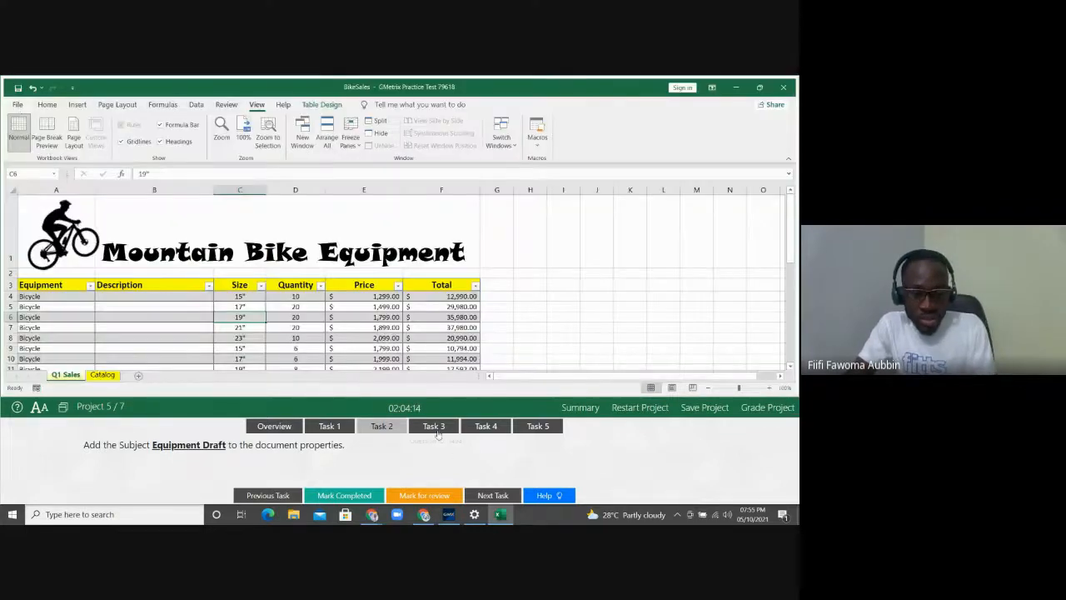
click(434, 426)
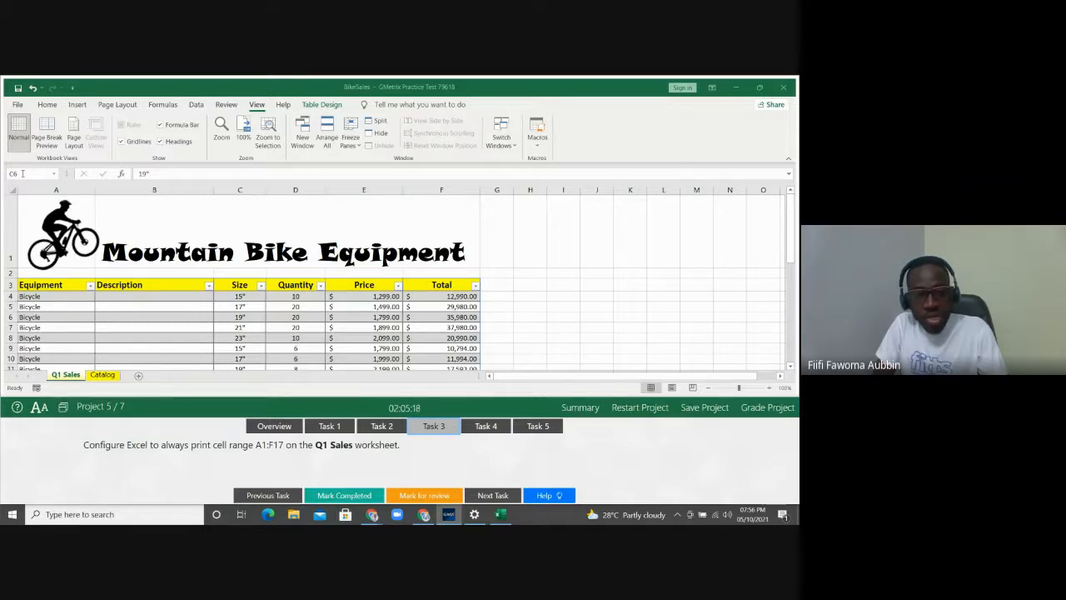
Select range A1:F17 through the Name Box, then enter a range address again
click(22, 173)
text(a)
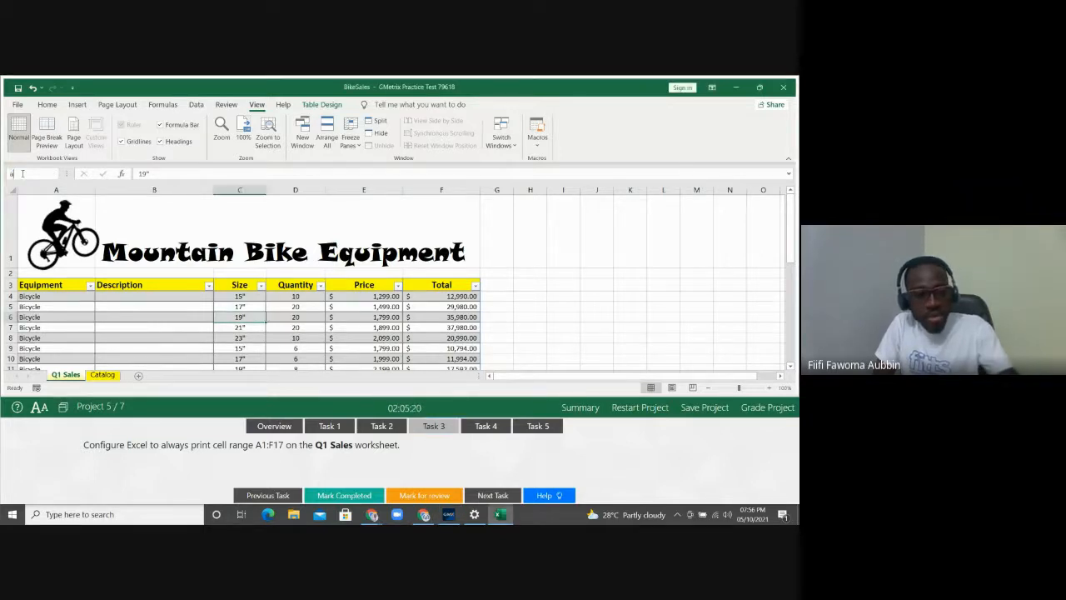
text(1:)
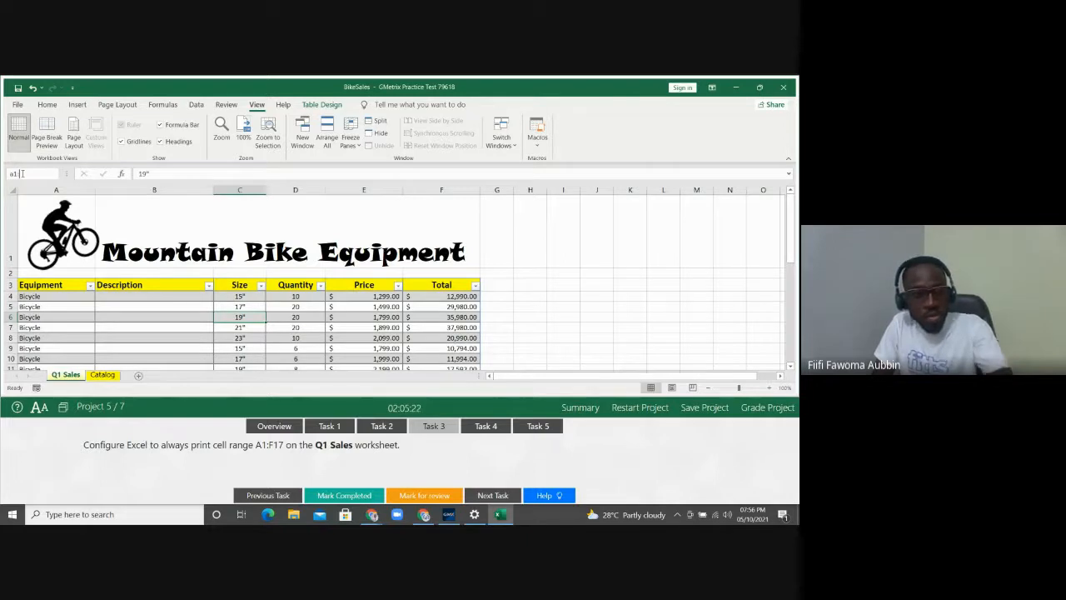
text(f)
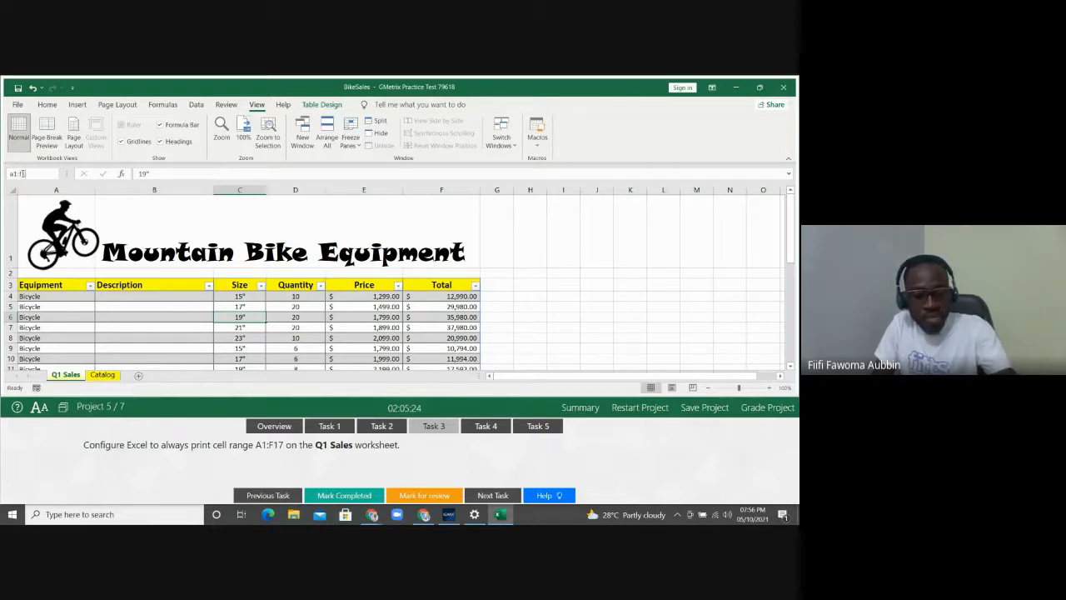
text(17)
key(Return)
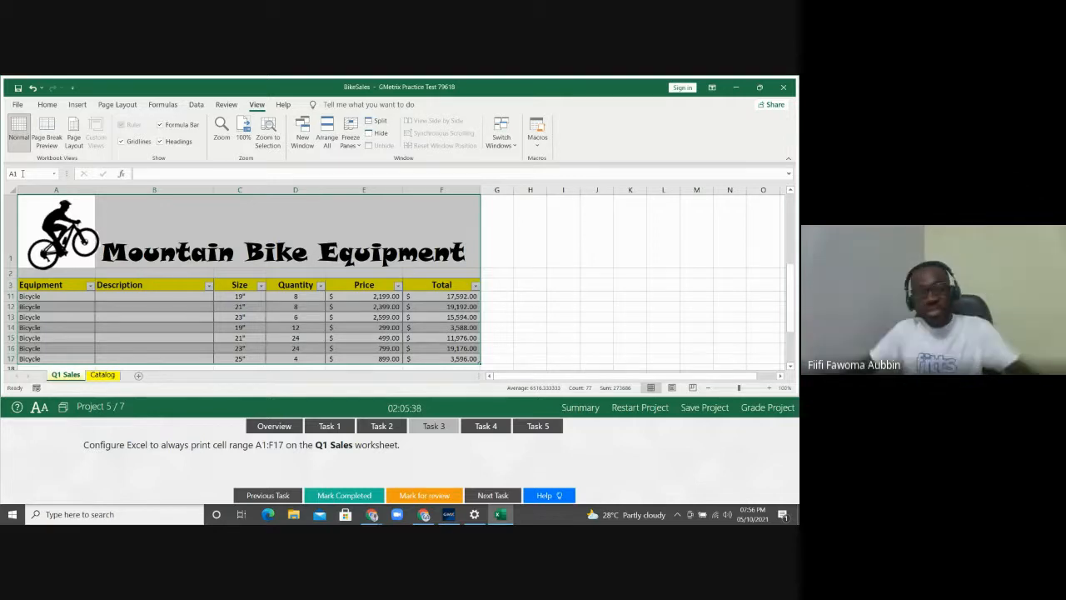
click(23, 174)
text(a1)
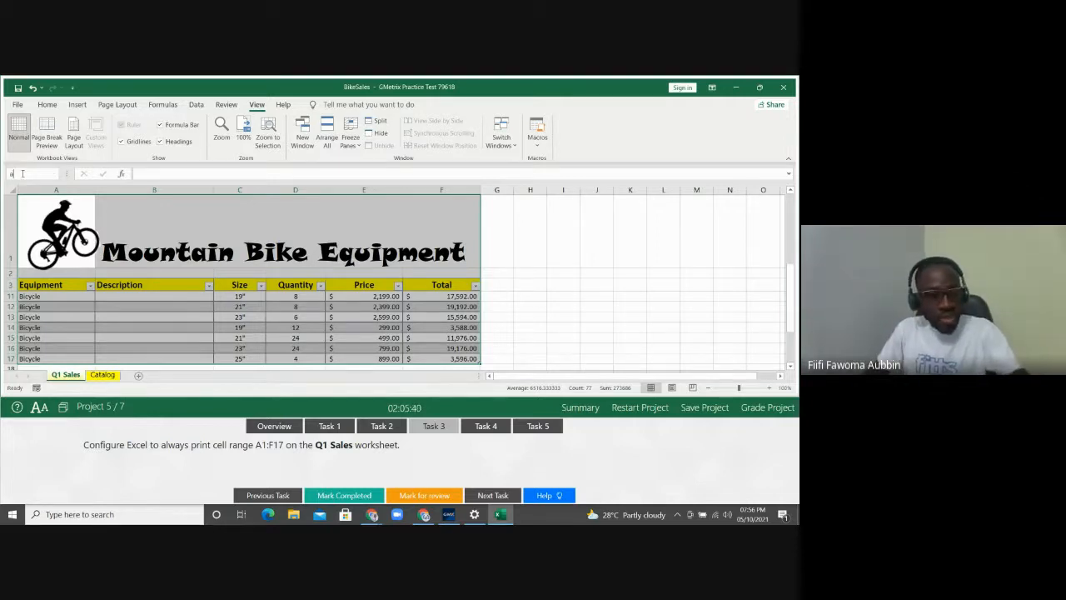
text(:)
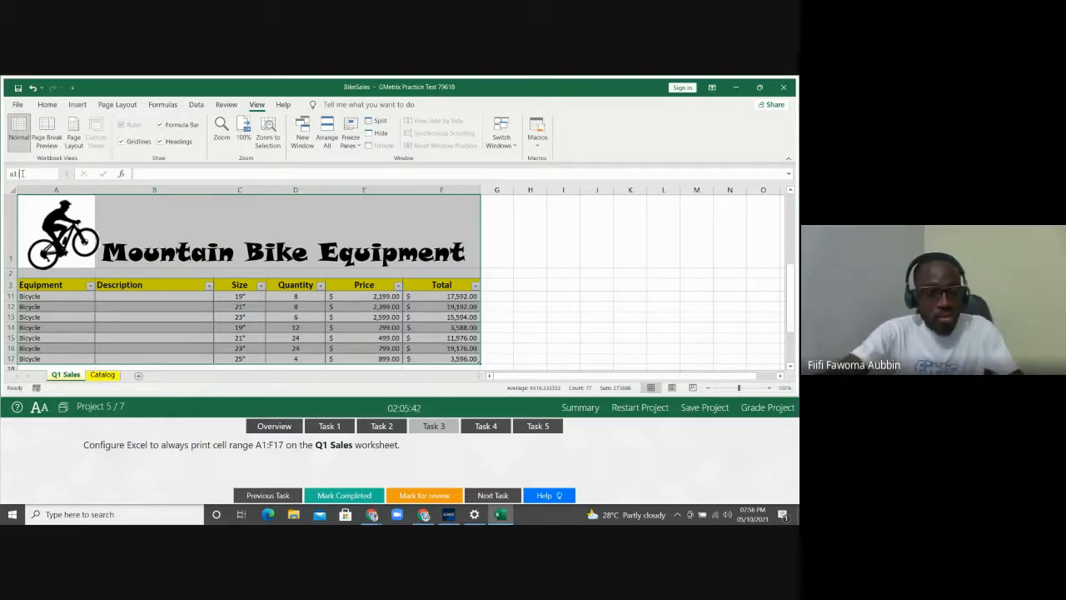
text(f1)
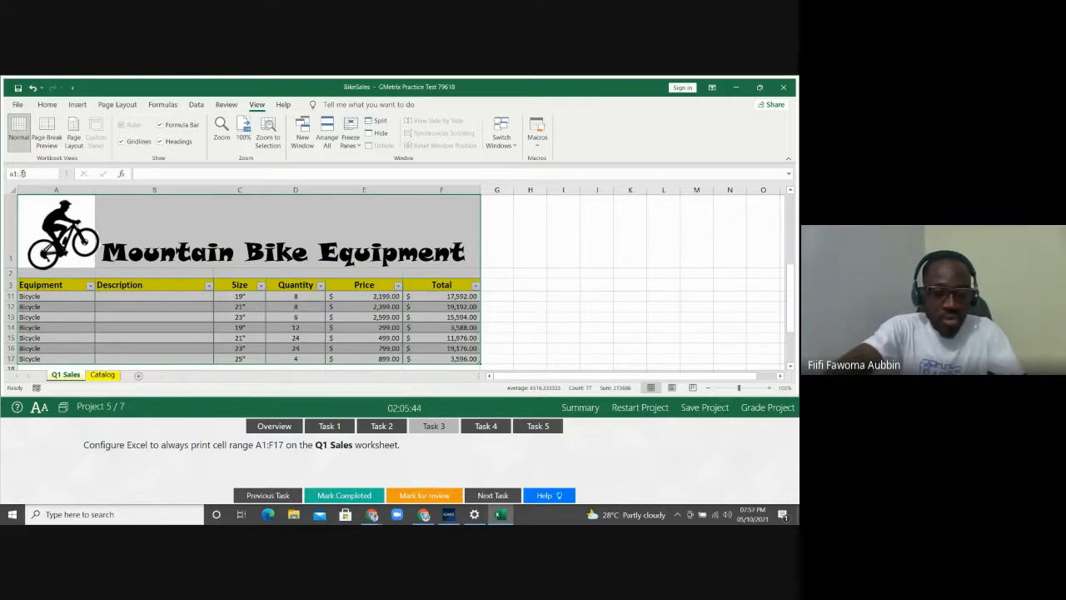
key(Return)
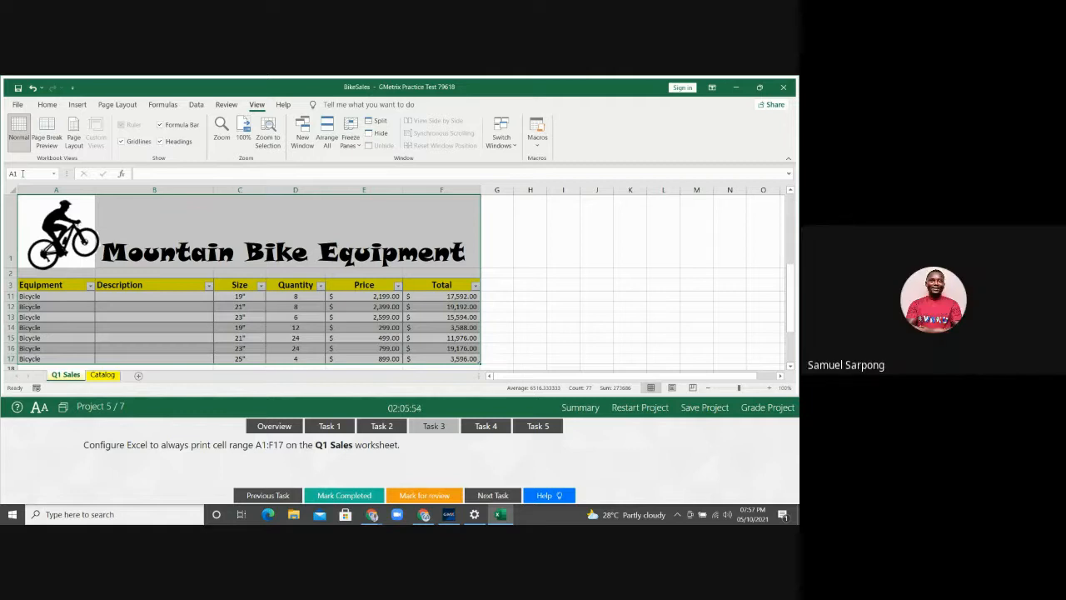
Set the selected A1:F17 range as the print area, then deselect by clicking B19
click(108, 106)
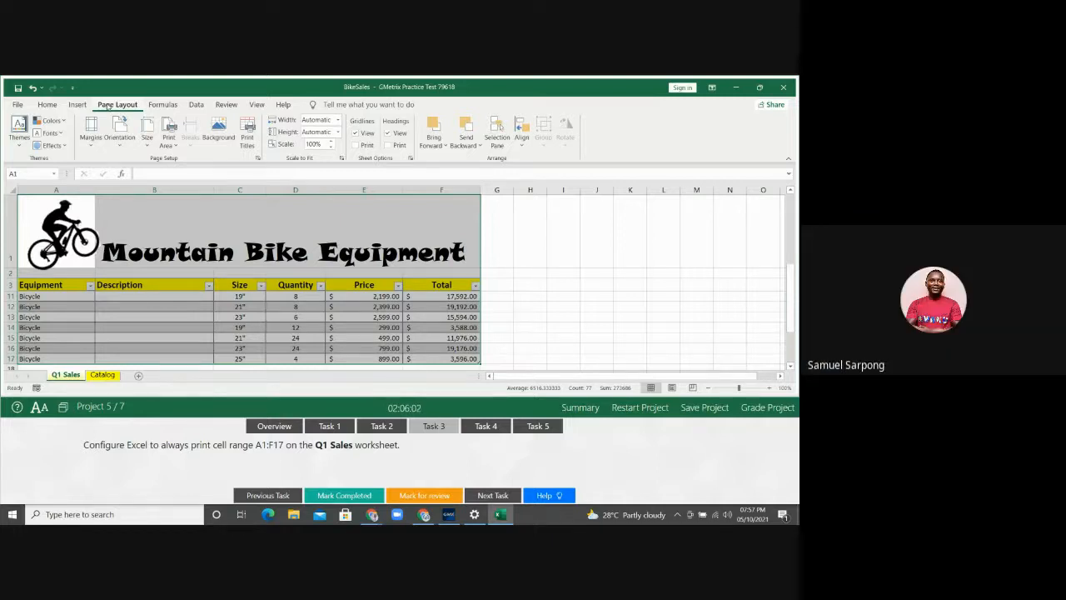
click(167, 137)
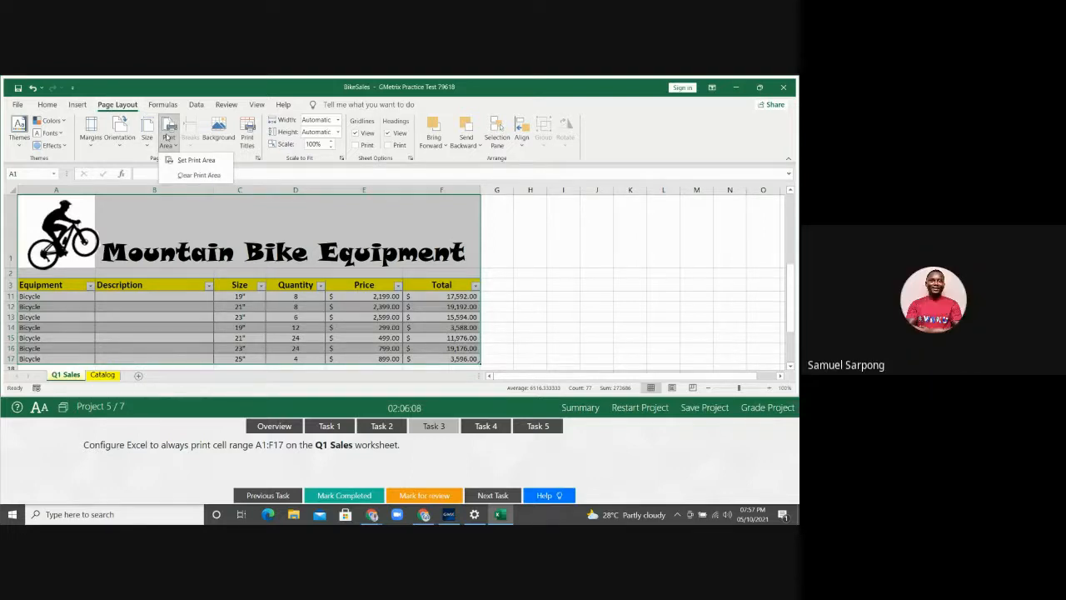
click(189, 159)
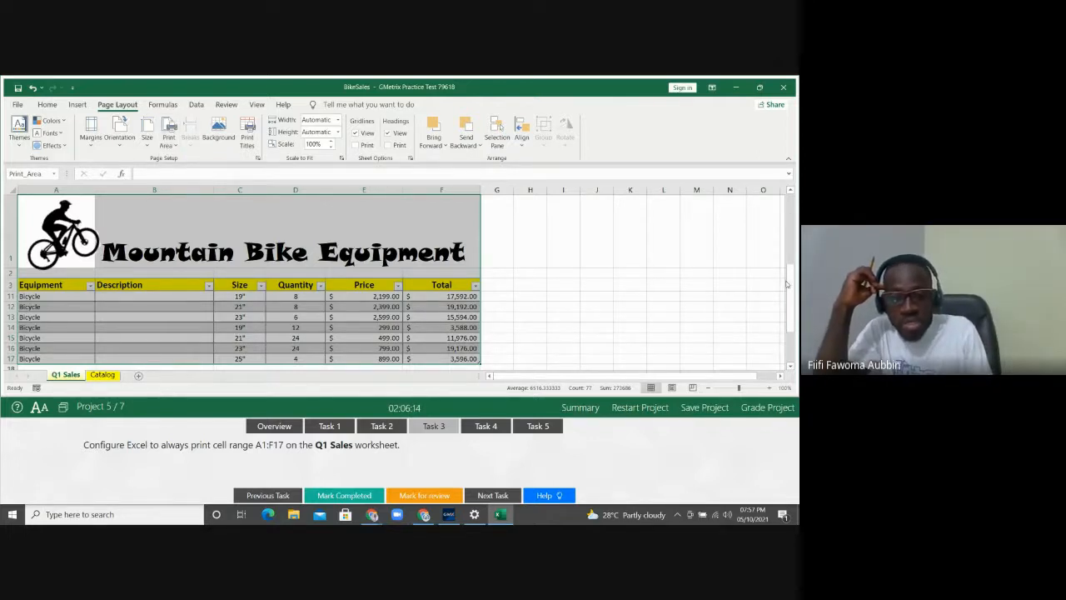
drag(789, 288, 788, 295)
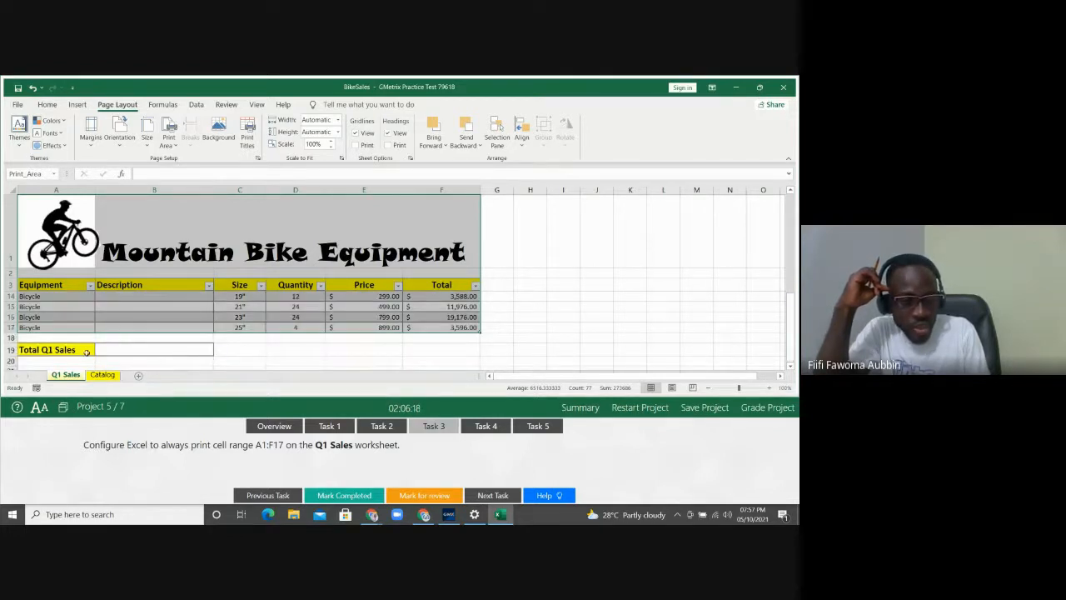
click(152, 349)
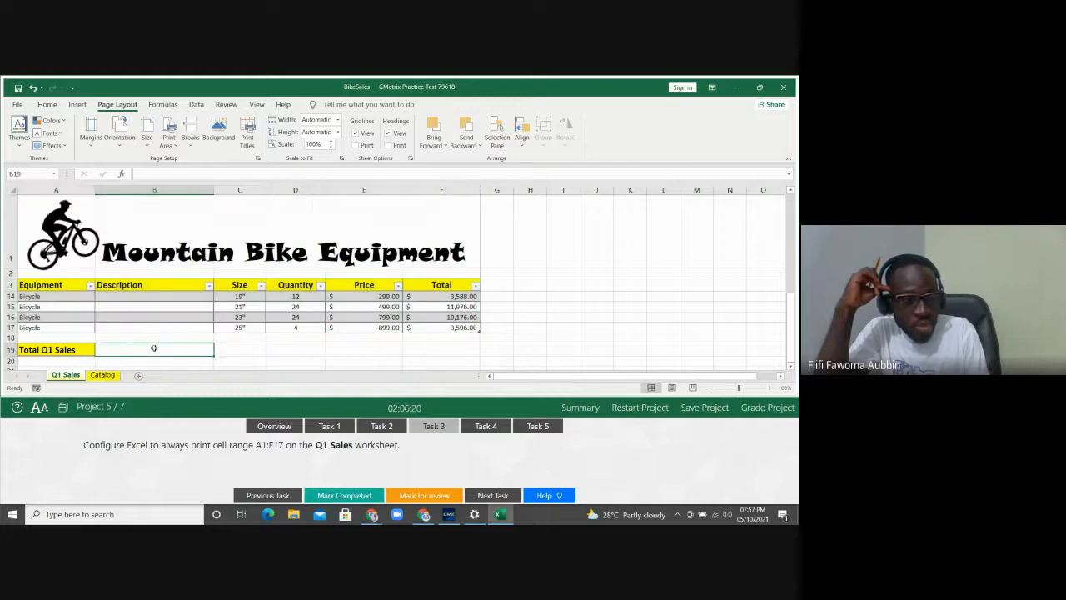
click(18, 105)
click(33, 286)
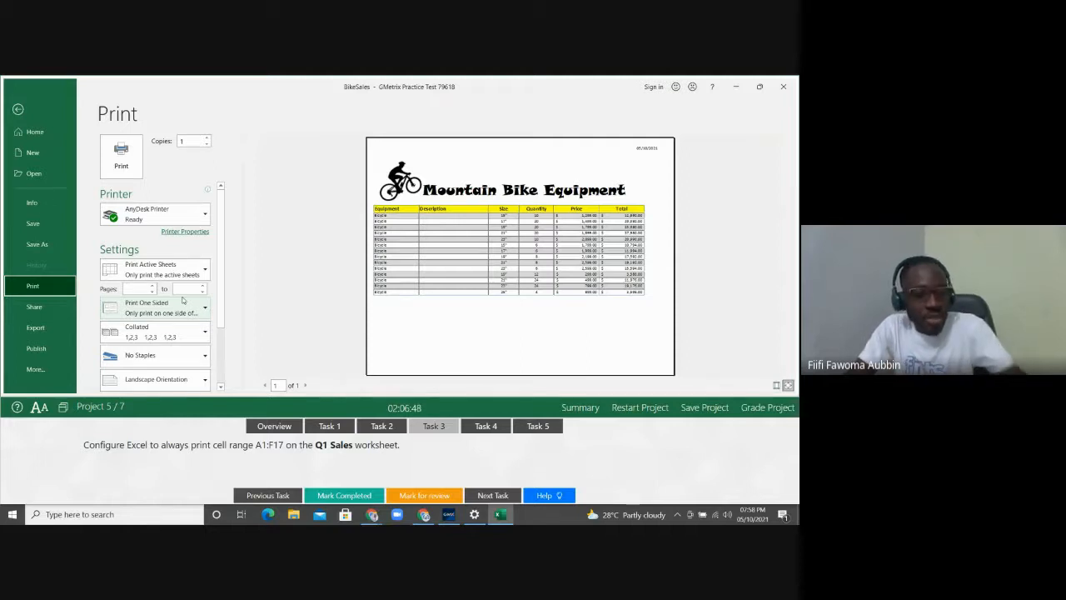
click(18, 109)
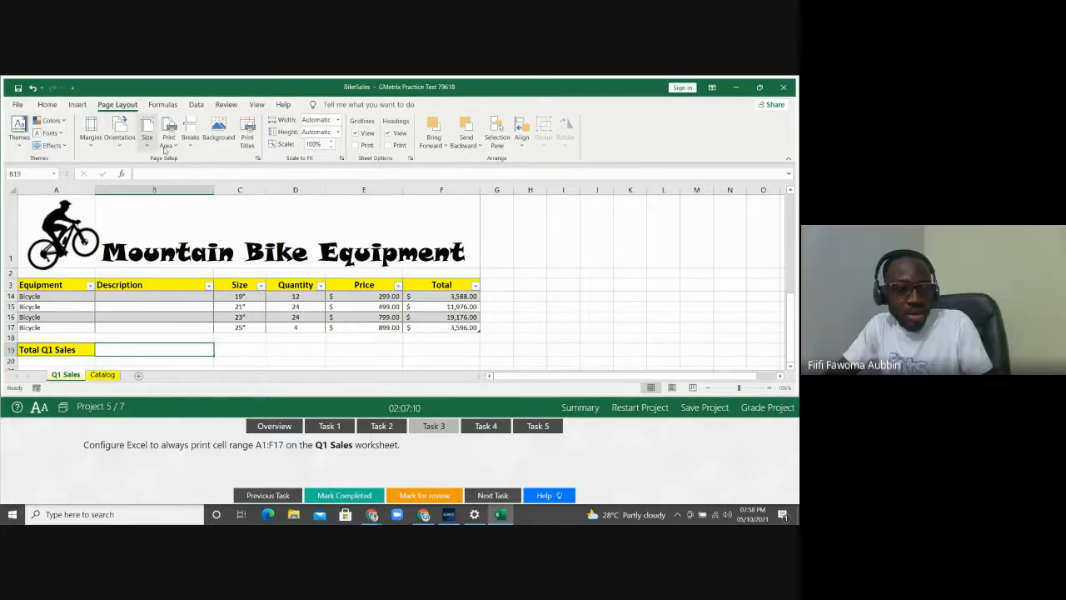
Dismiss the Tell me search suggestions and display Task 4 about totalling sales in B19
click(350, 106)
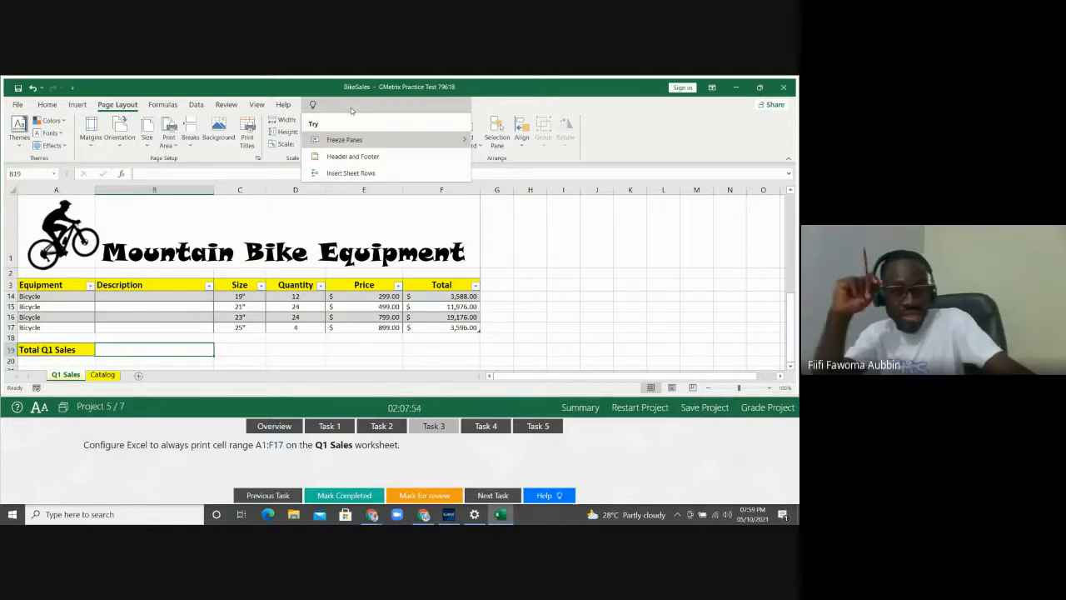
click(477, 105)
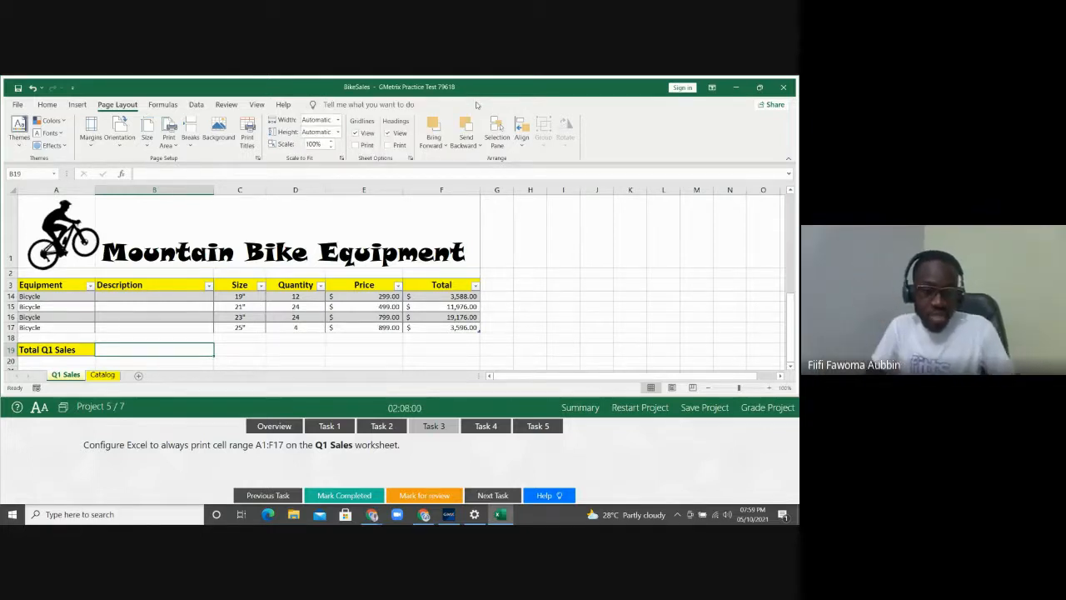
click(480, 426)
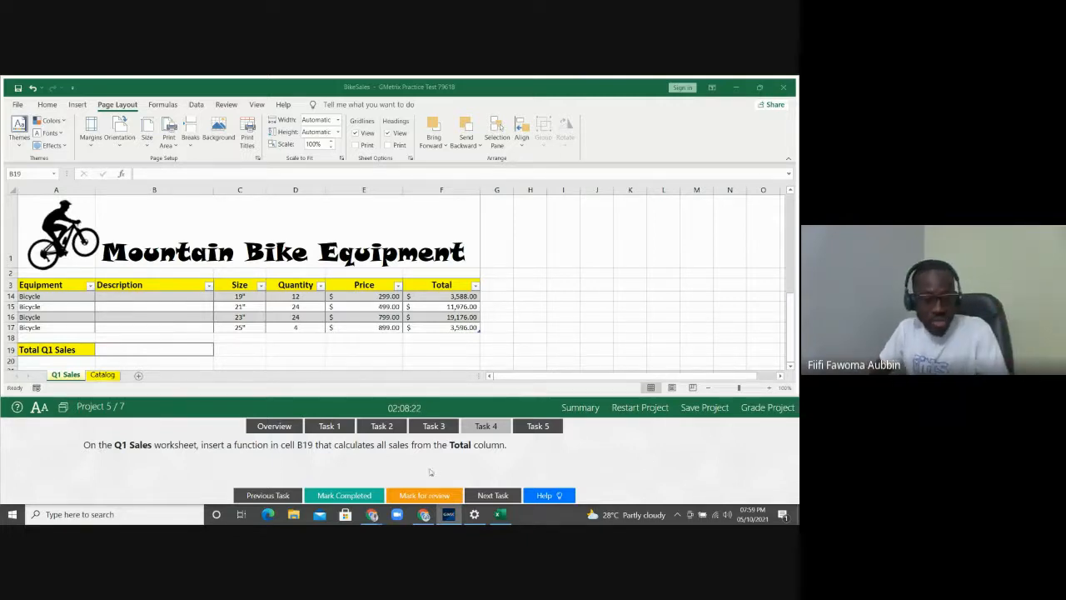
Select cell B19 and switch to the Home ribbon
click(131, 349)
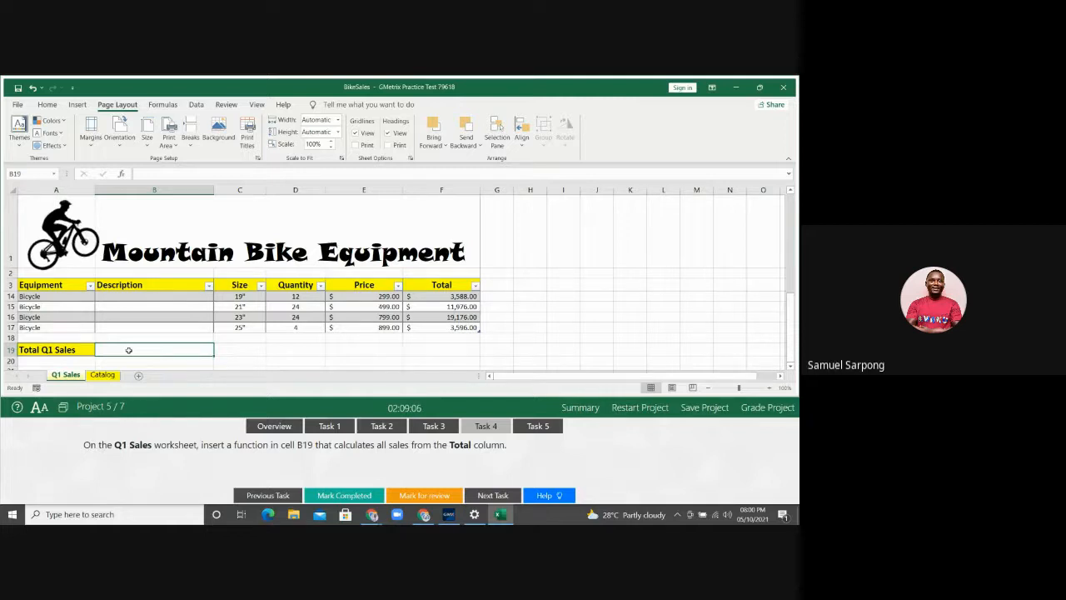
click(41, 106)
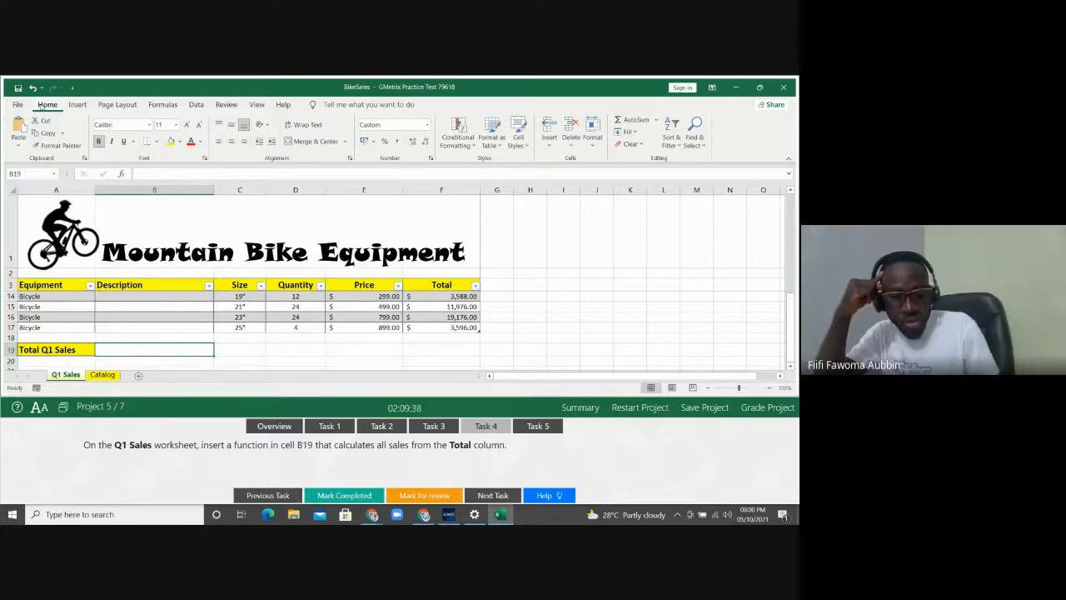
Enter a SUM of Table1[Total] in B19, giving $251,422.00
text(=)
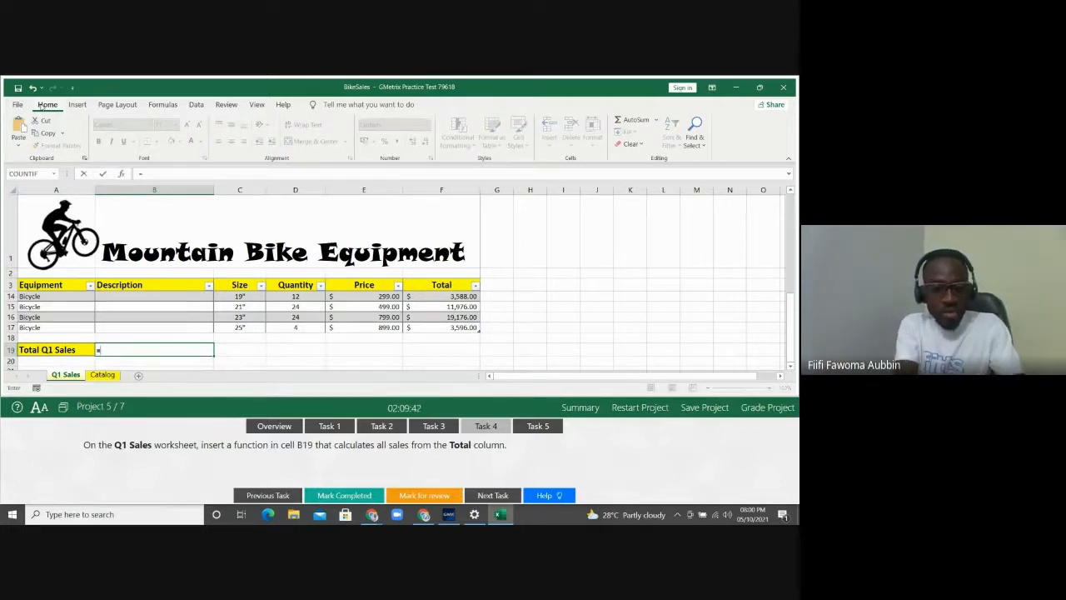
text(SUM)
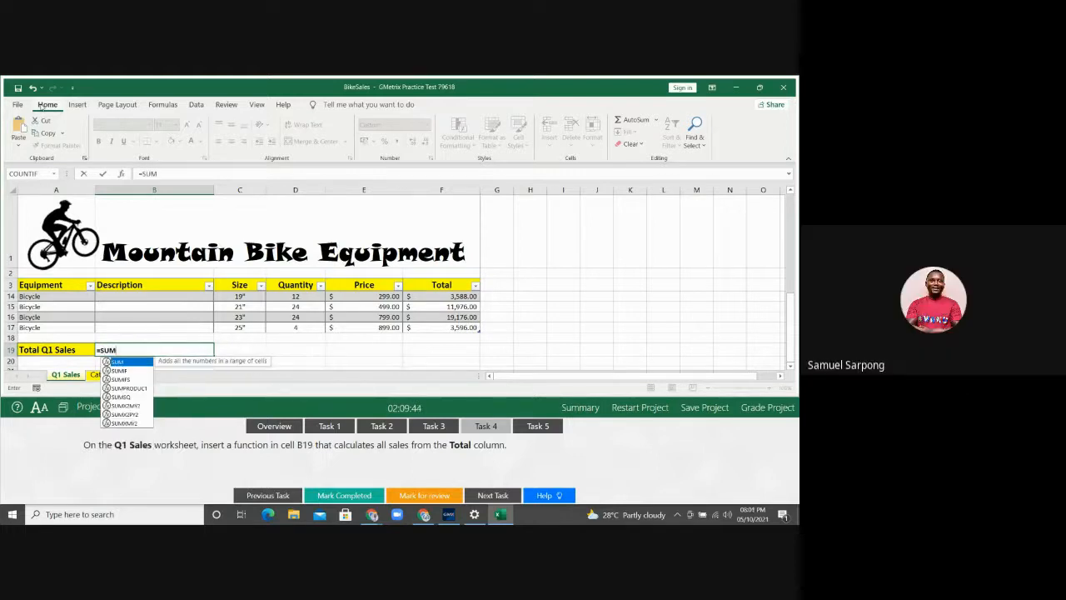
text(()
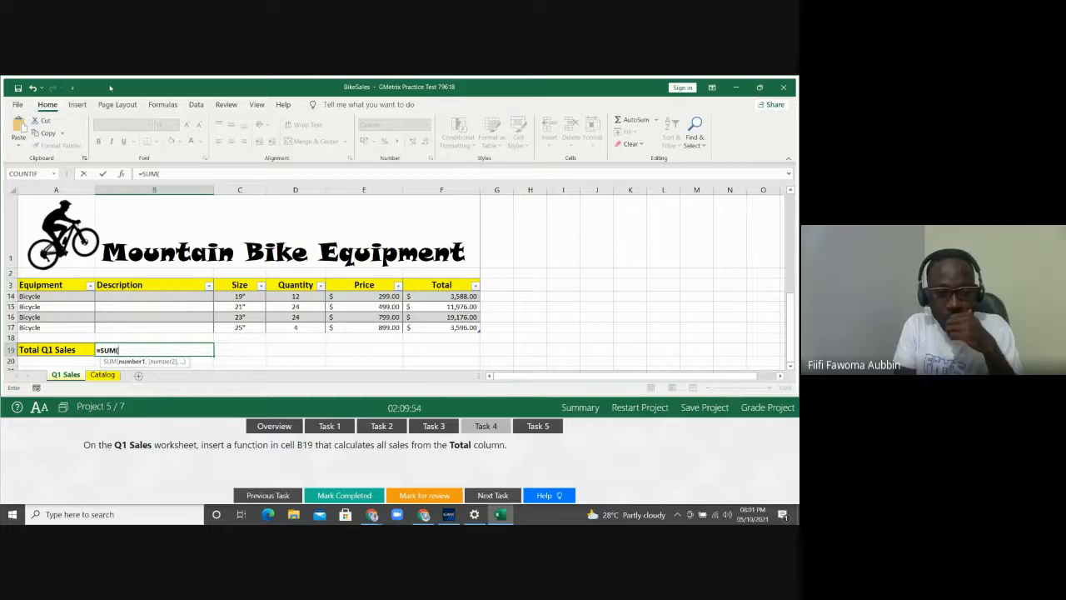
click(430, 314)
key(Up)
key(Up)
key(Up)
key(Up)
key(Up)
key(Up)
key(Up)
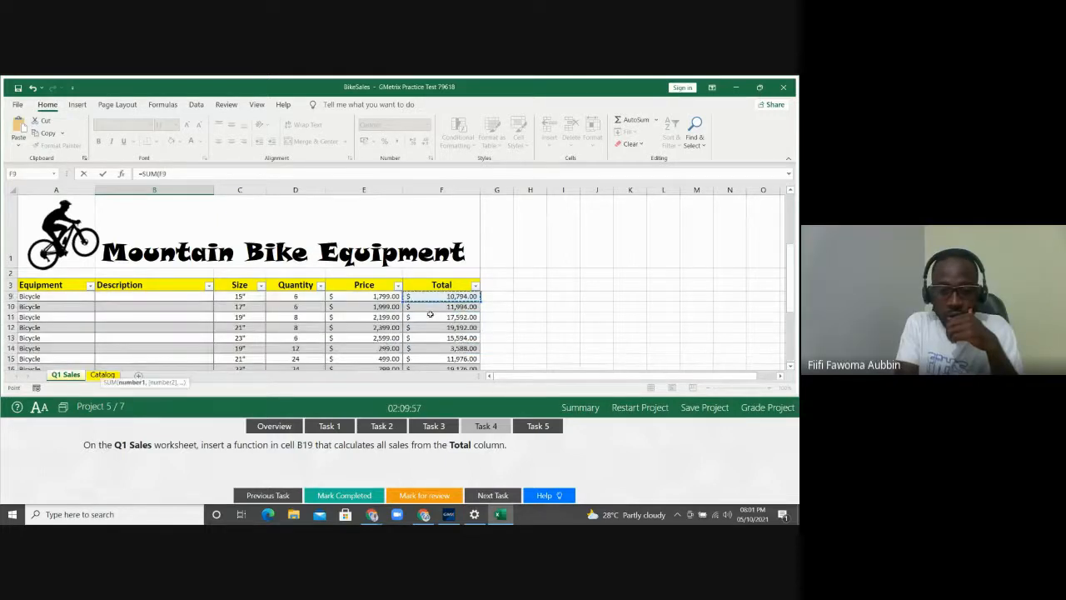
key(Up)
key(Up)
key(Up)
key(Up)
key(Up)
key(Up)
key(Up)
key(Up)
key(Down)
key(Down)
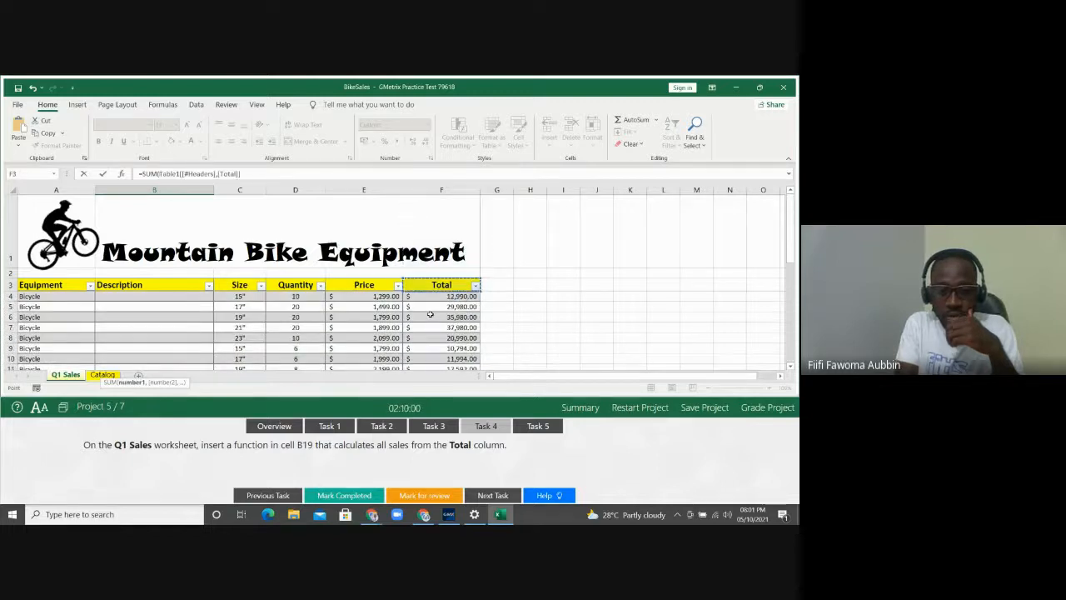
key(Down)
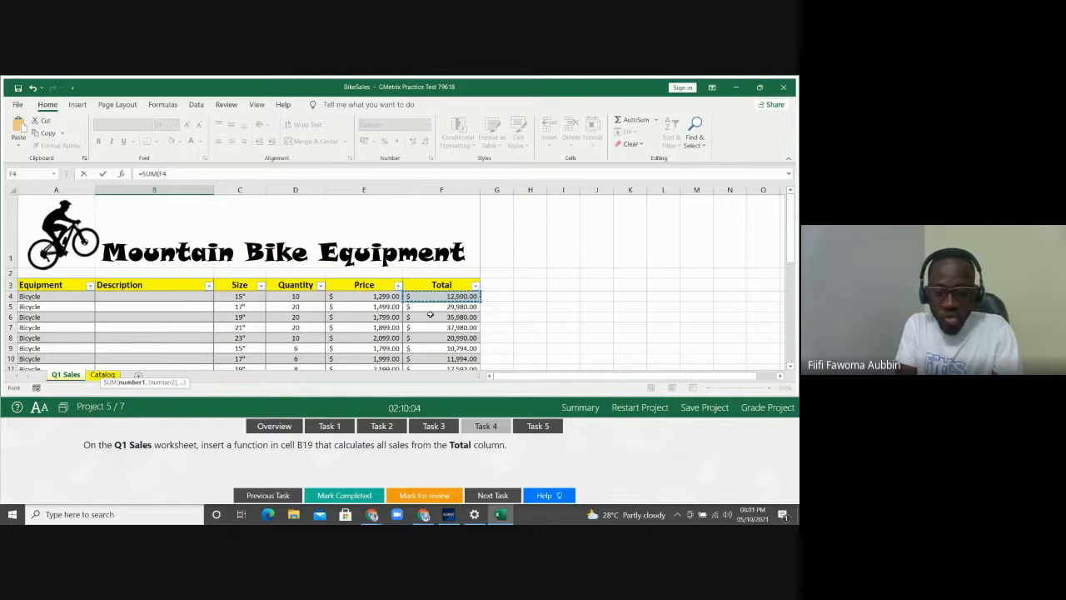
key(ctrl+shift+Down)
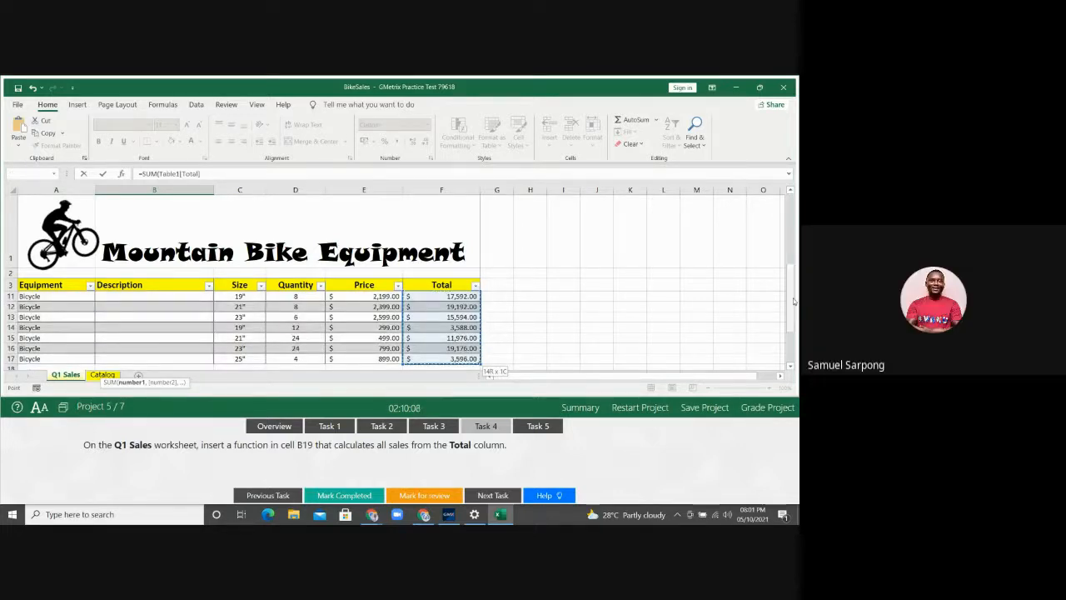
drag(793, 301, 791, 344)
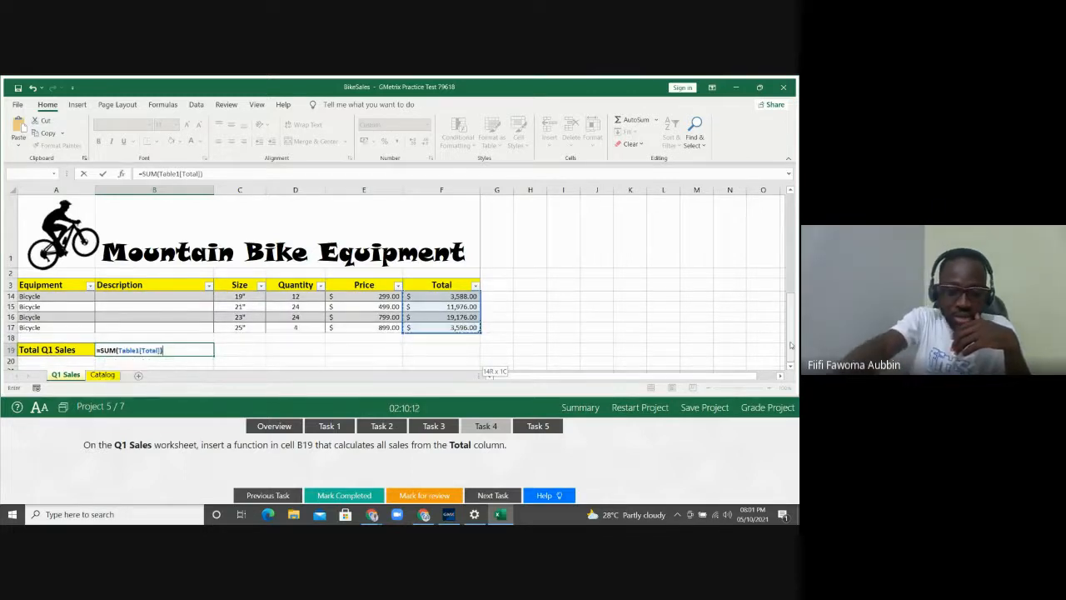
key(Return)
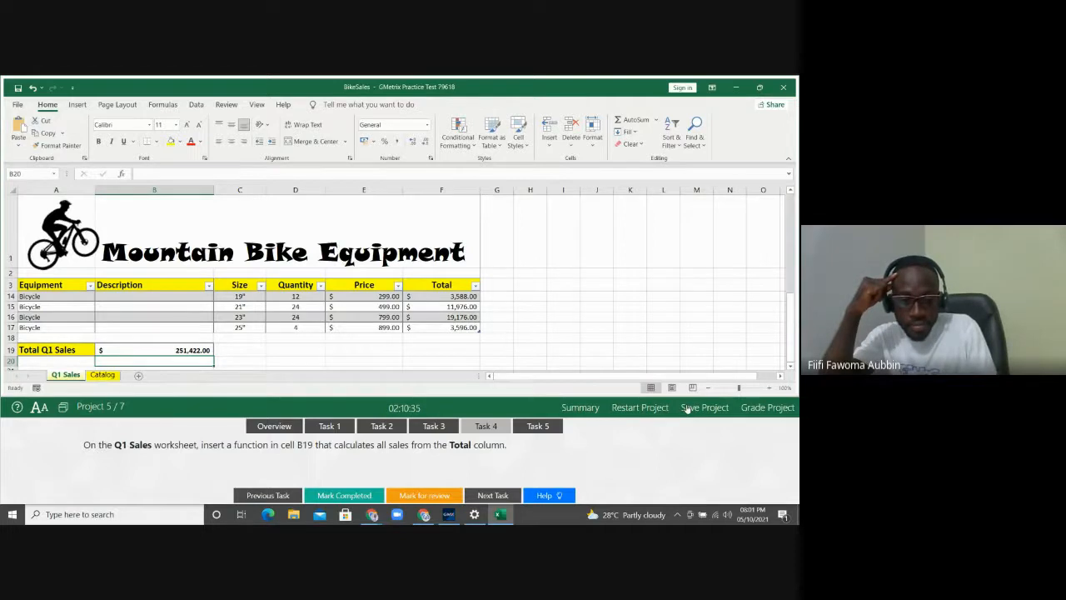
Display Task 5, then rebuild B19's total with AutoSum over the Total column
click(538, 426)
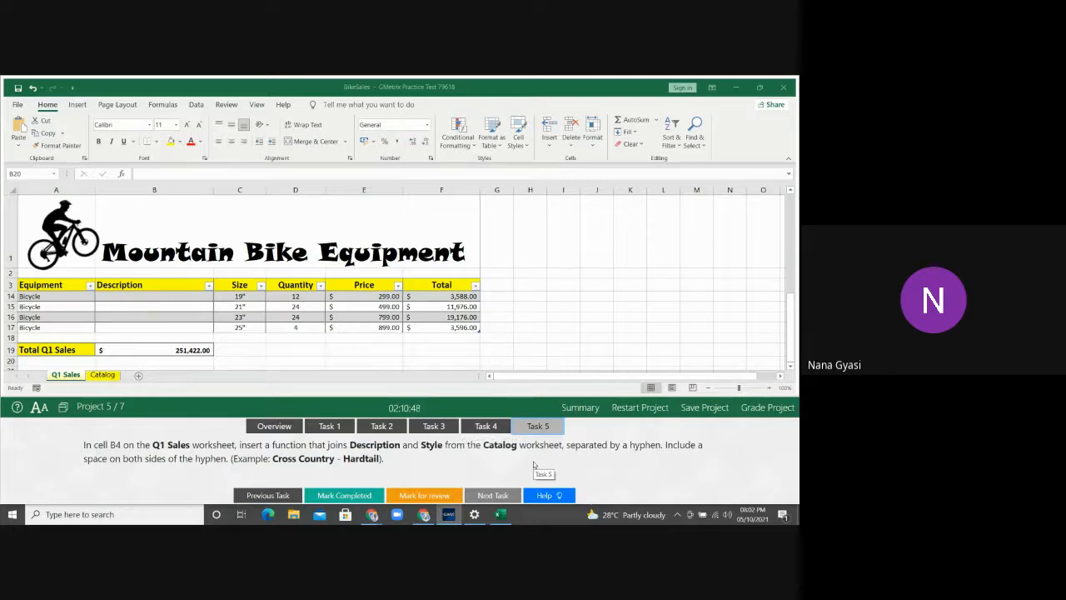
click(185, 349)
click(185, 349)
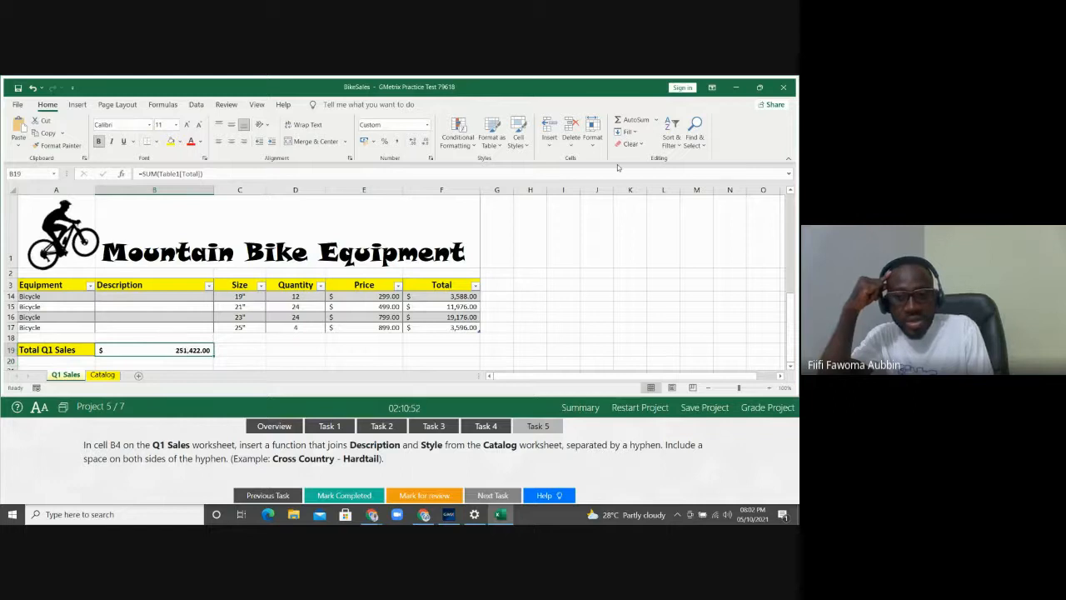
click(638, 120)
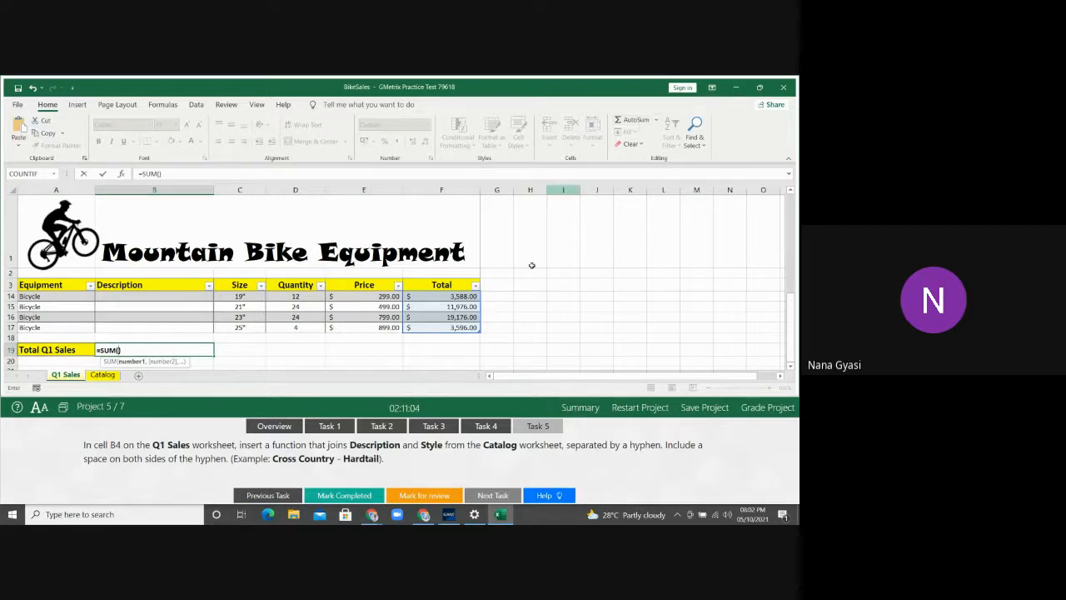
click(454, 285)
key(Down)
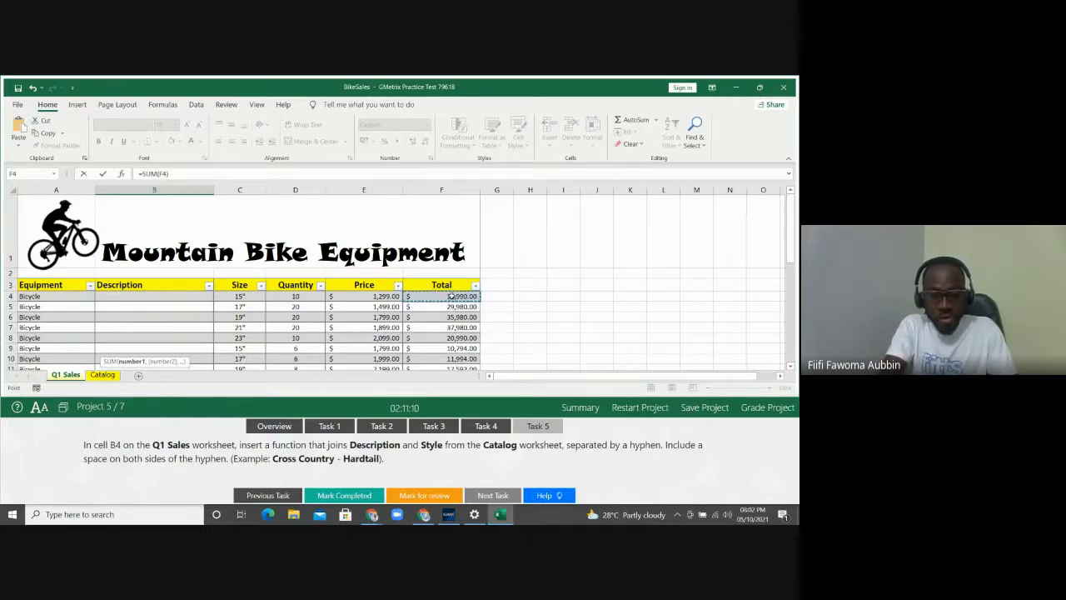
drag(450, 295, 445, 351)
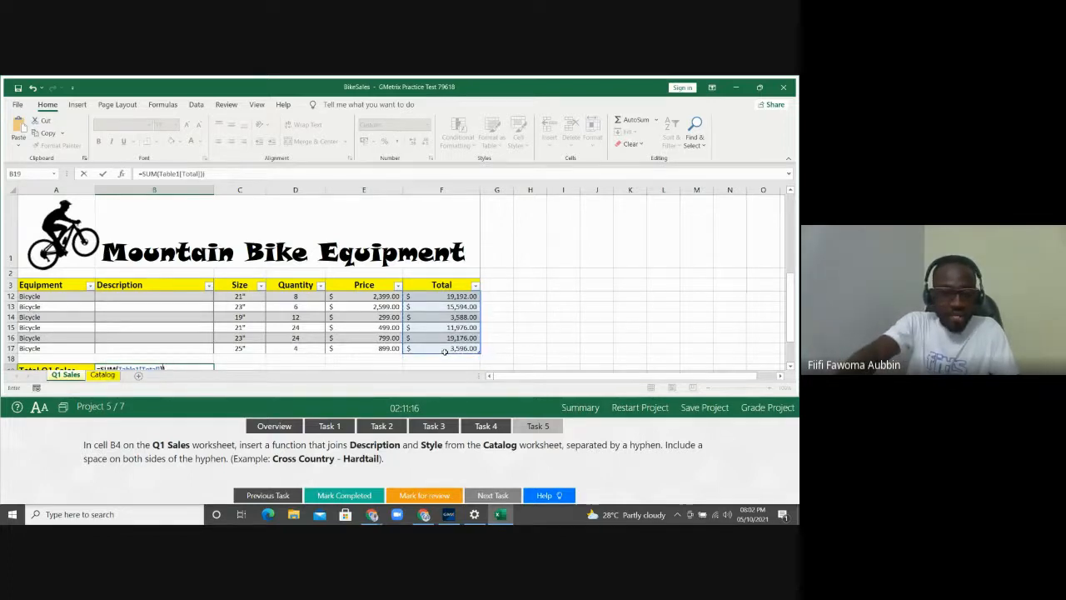
key(Return)
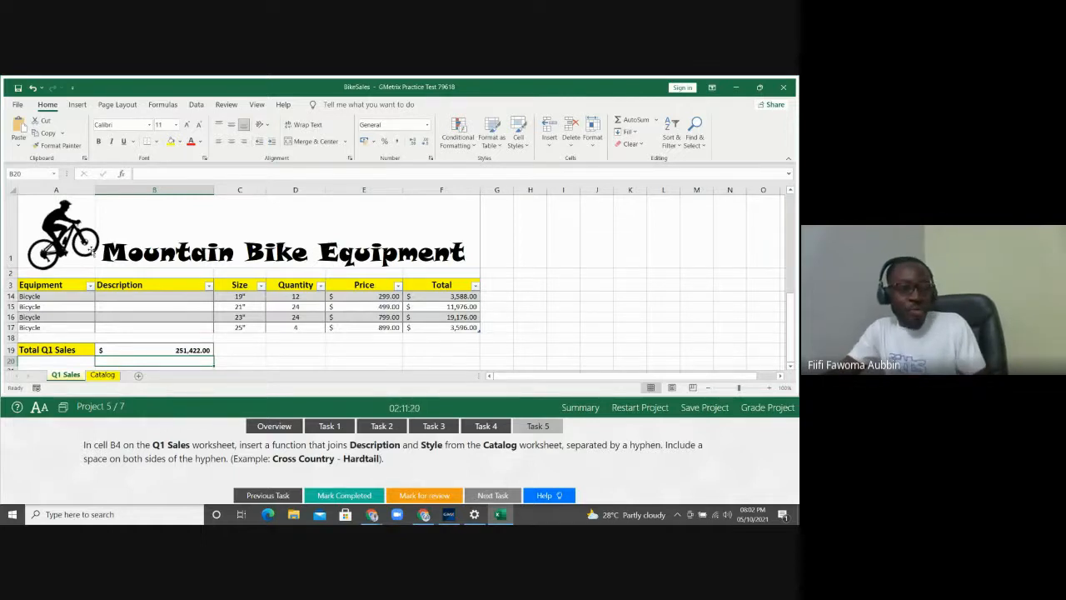
click(122, 175)
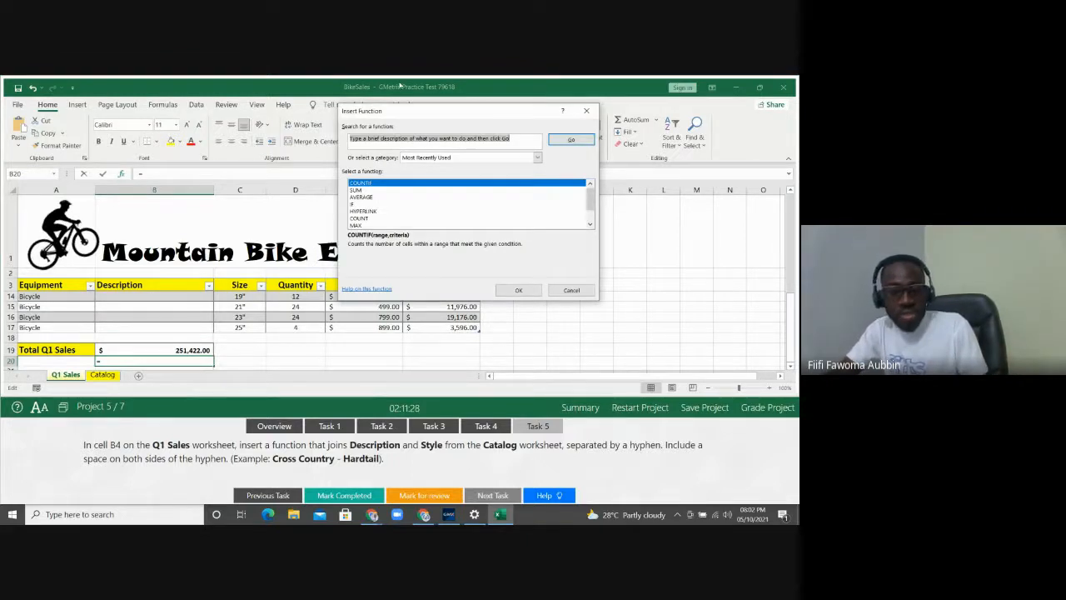
click(587, 111)
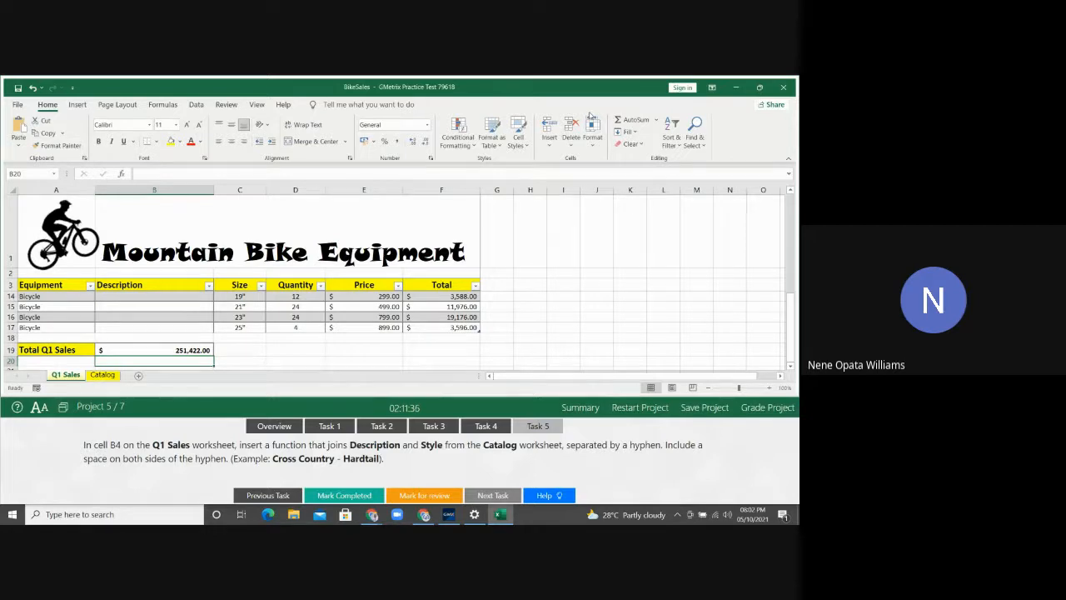
key(Up)
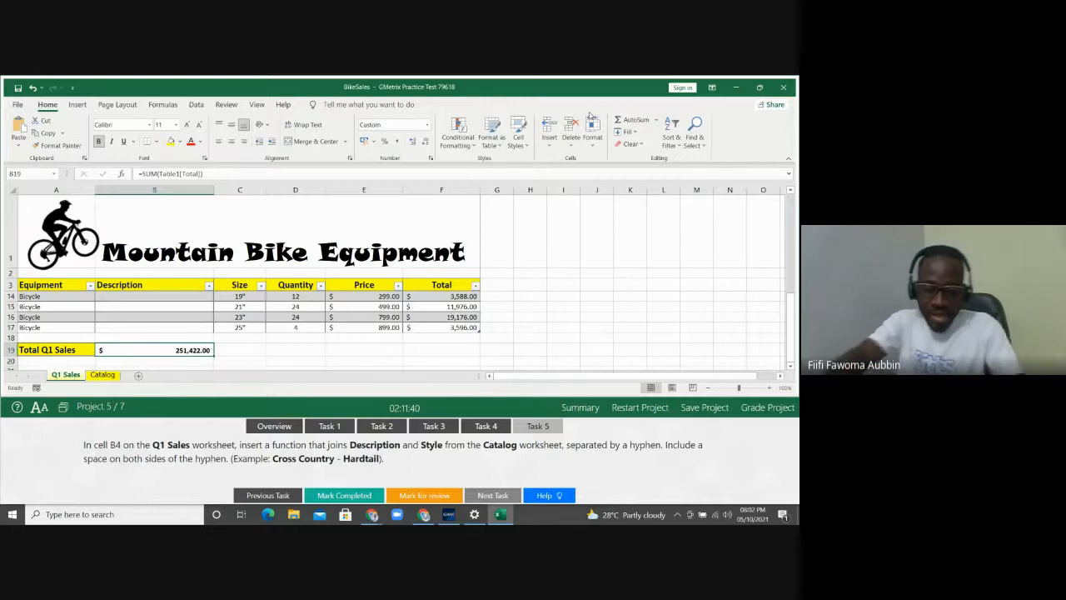
Enter =SUM(F4:F17) in B19 for a $251,422.00 total, with Task 4 displayed
text(=sum)
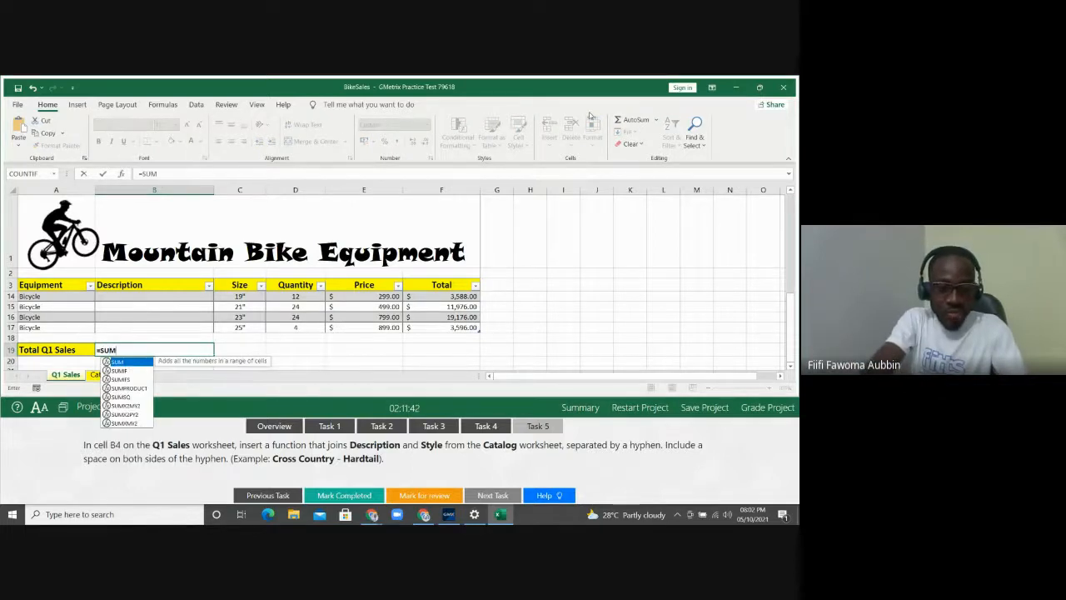
key(Tab)
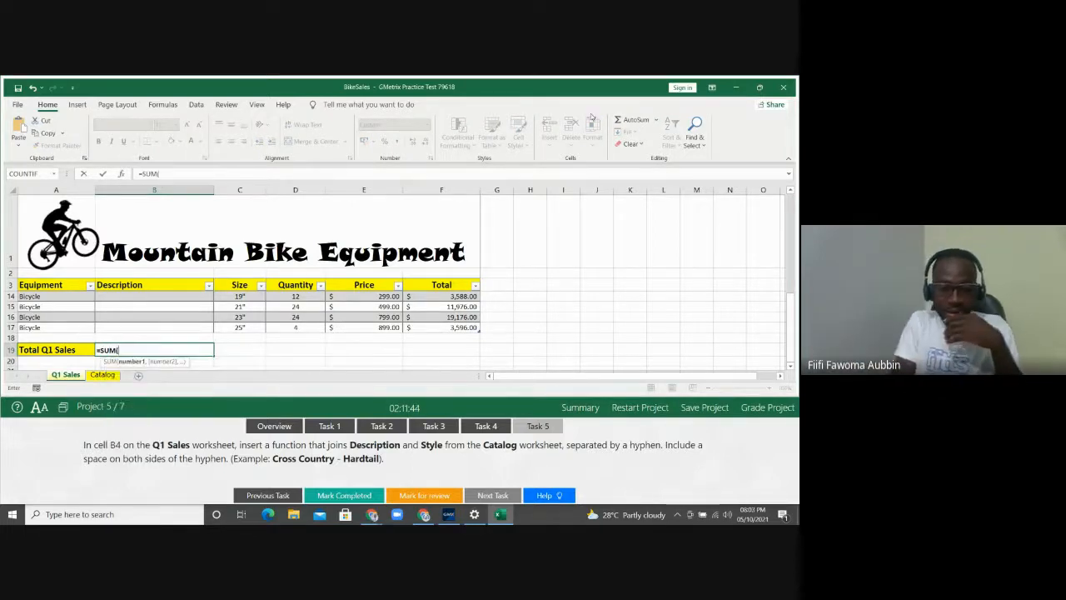
click(488, 427)
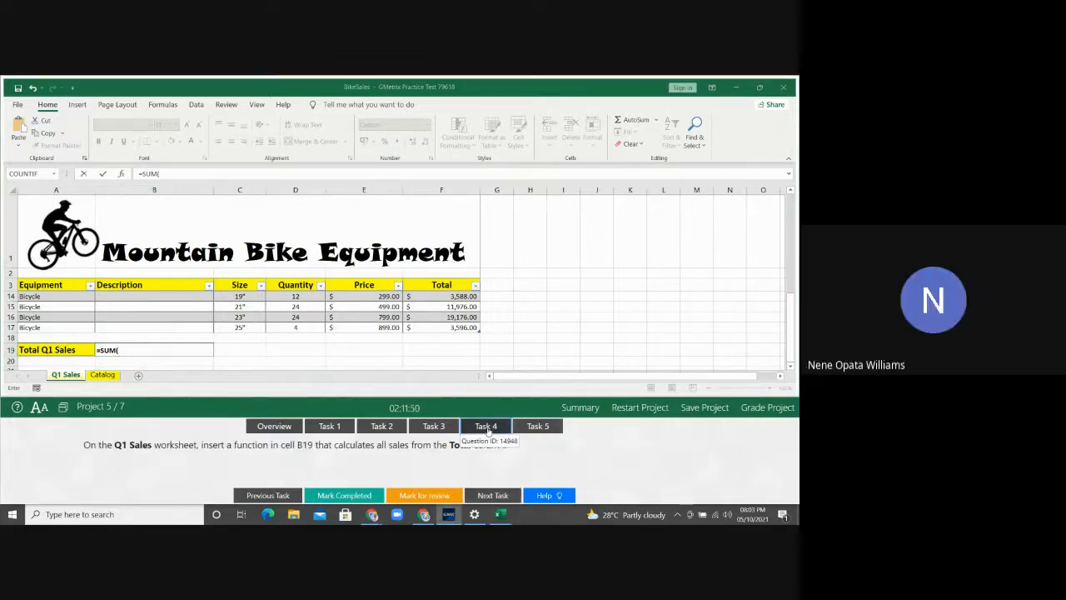
click(123, 353)
text(F4)
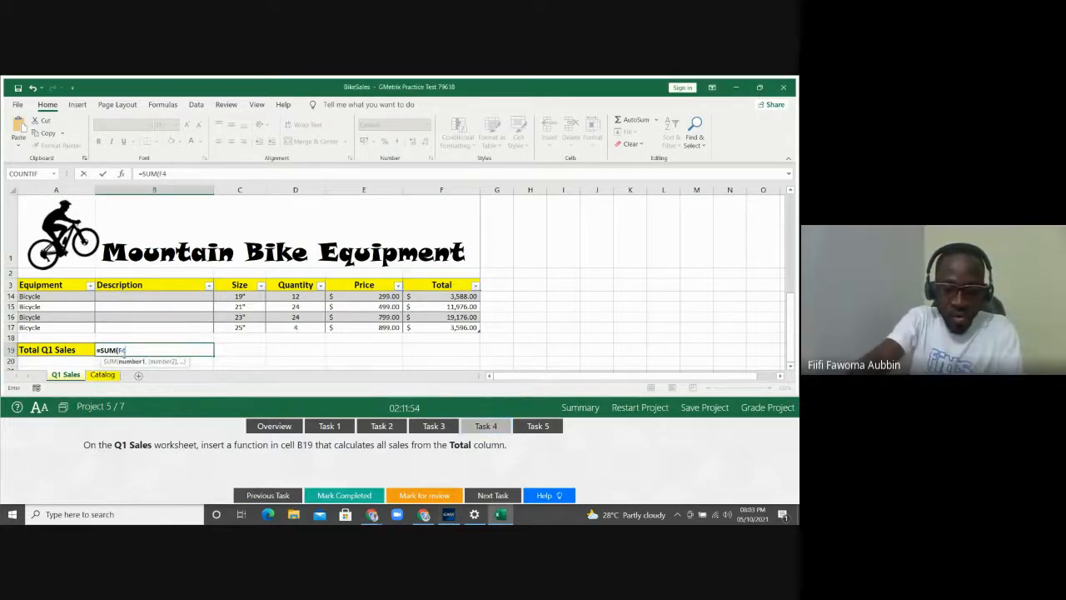
text(:)
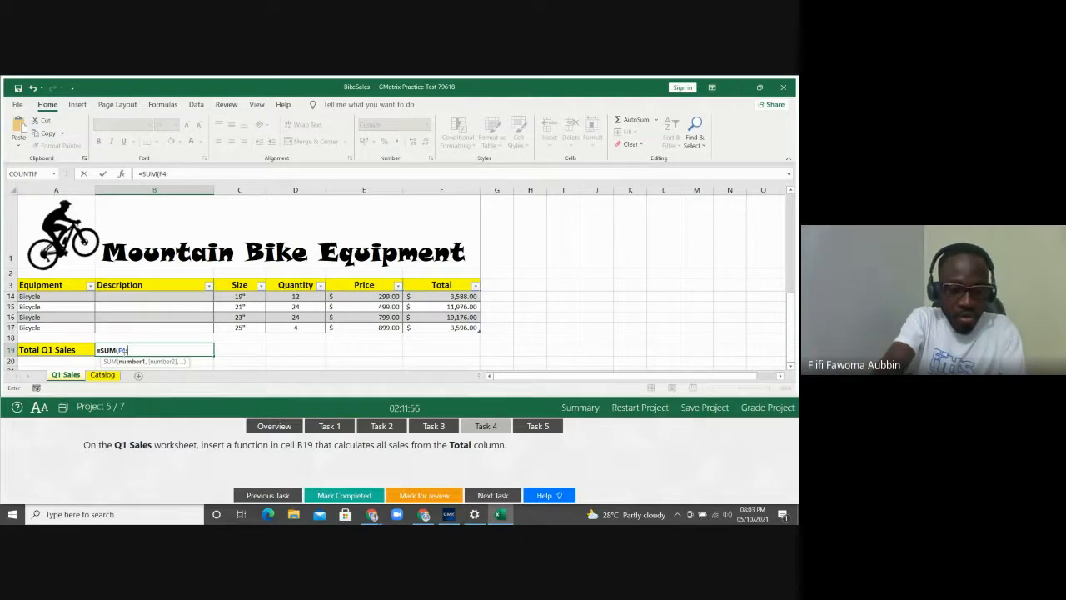
text(F)
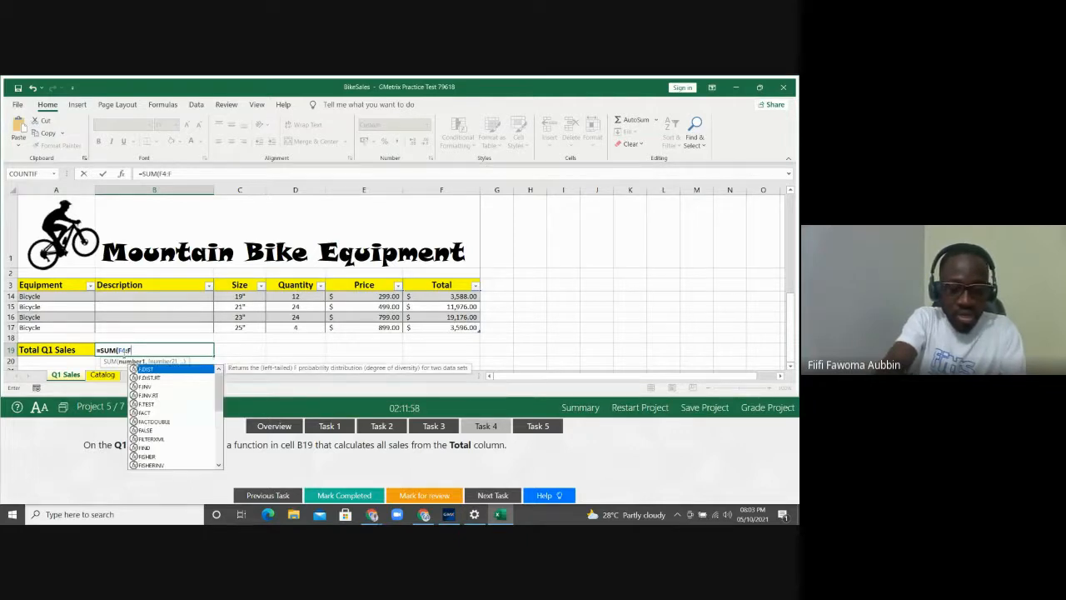
text(17)
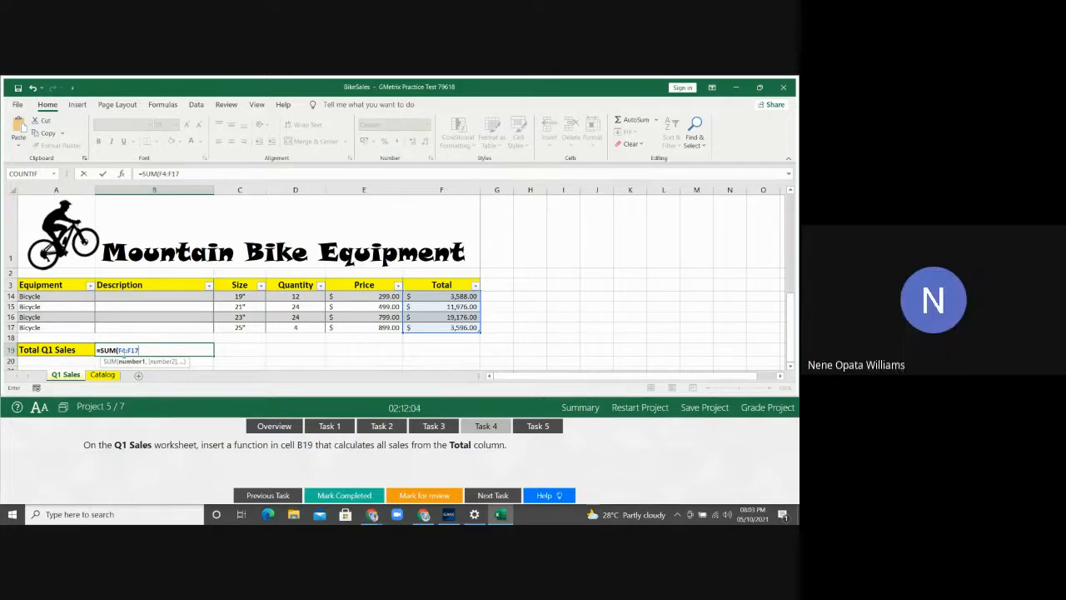
text())
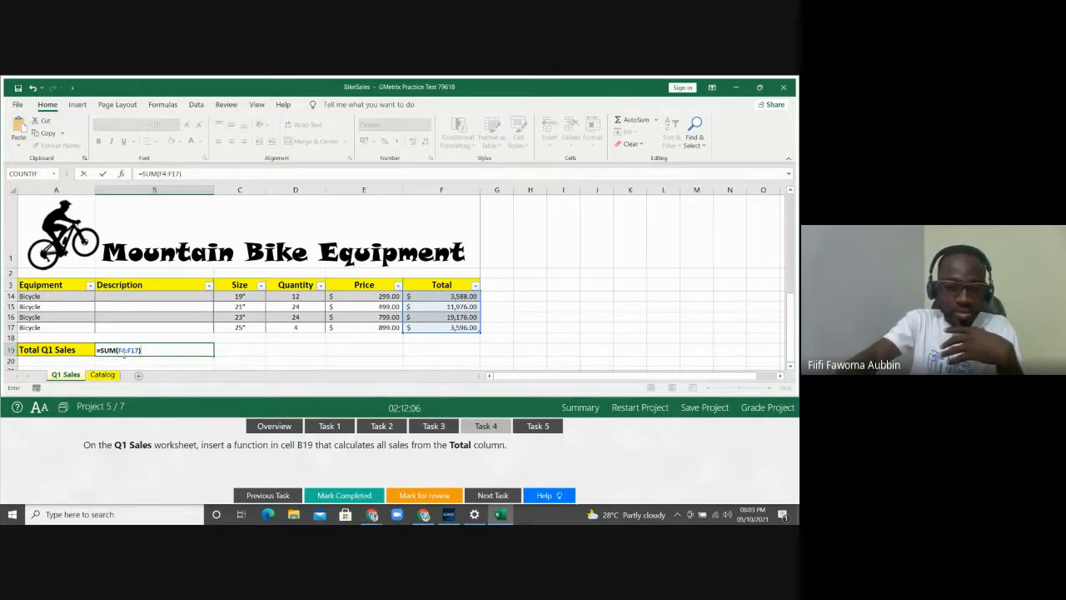
key(Return)
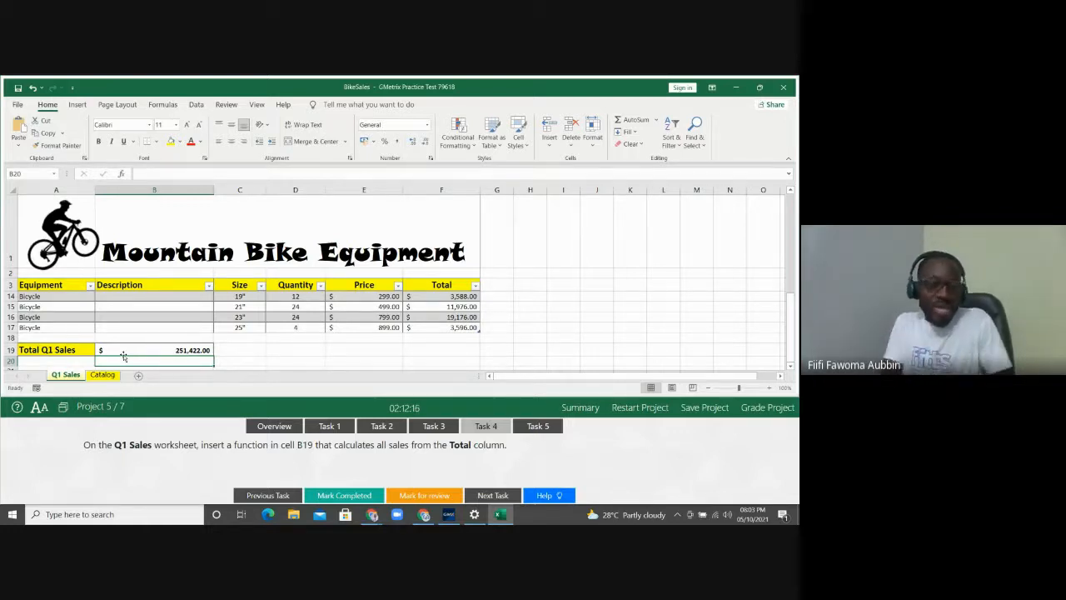
Bring up the Task 5 instructions and select cell B4 in the Q1 Sales Description column
click(160, 104)
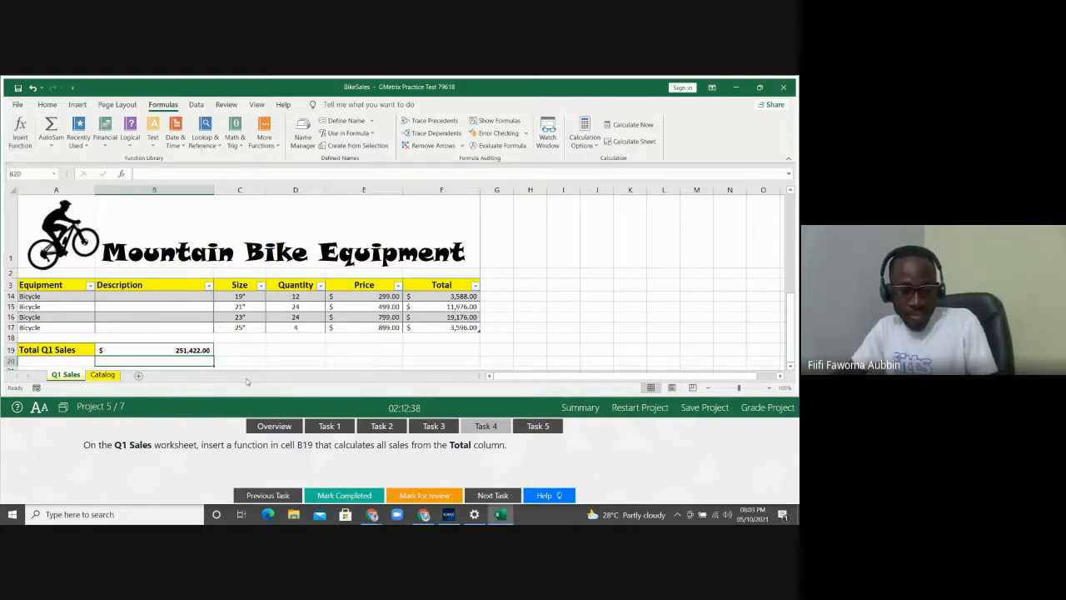
click(242, 352)
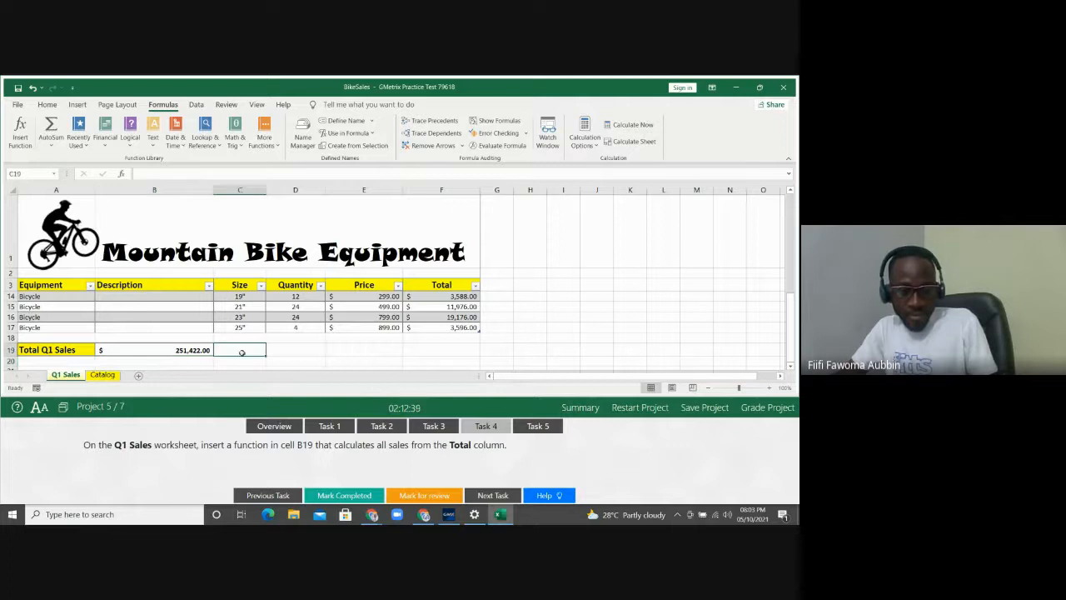
click(535, 425)
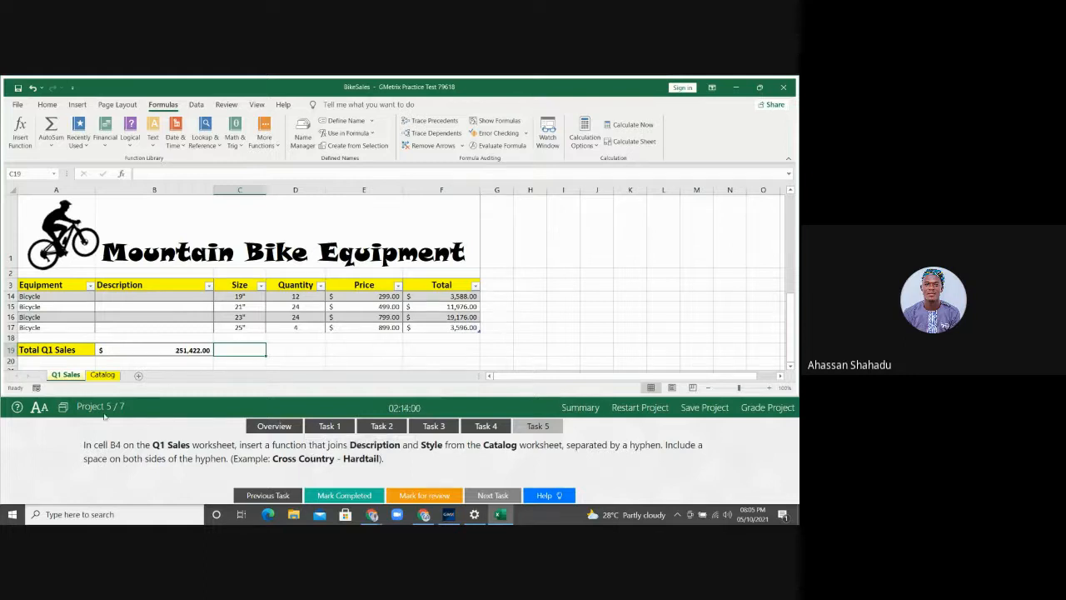
click(122, 328)
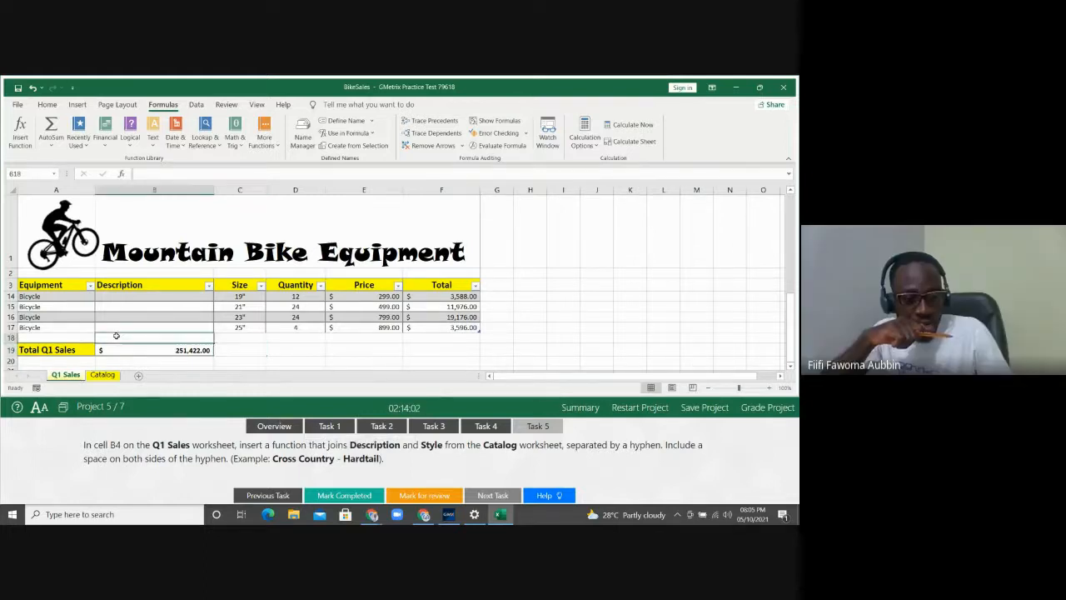
key(Up)
key(Up)
key(Up)
key(Up)
key(Up)
key(Up)
key(Up)
key(Up)
key(Up)
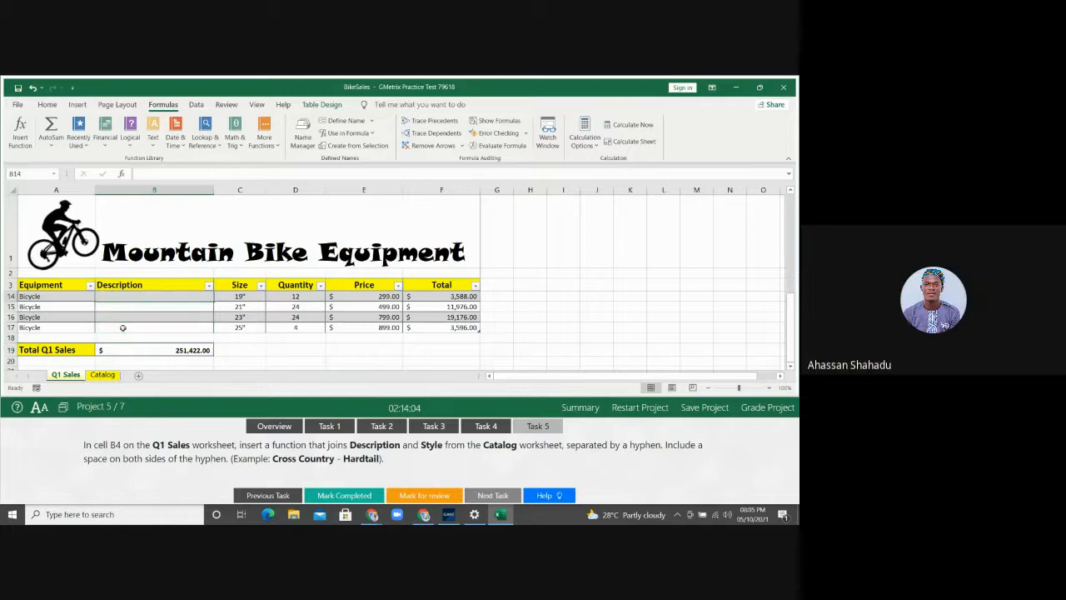
key(Up)
key(Up)
key(Up)
key(Up)
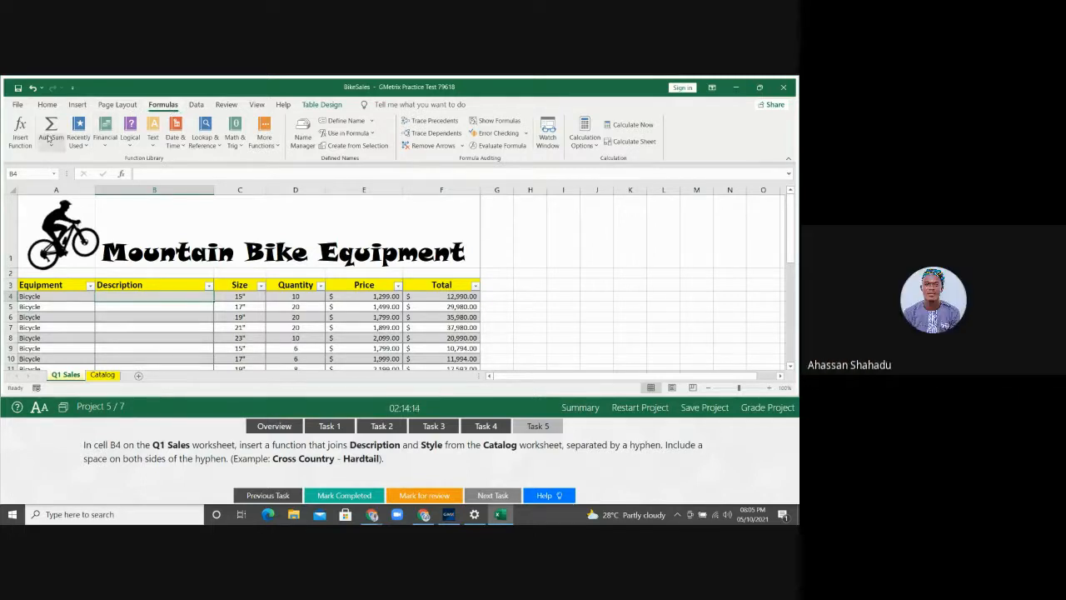
Search Insert Function for CONCATENATE and insert it empty into cell B4
click(20, 133)
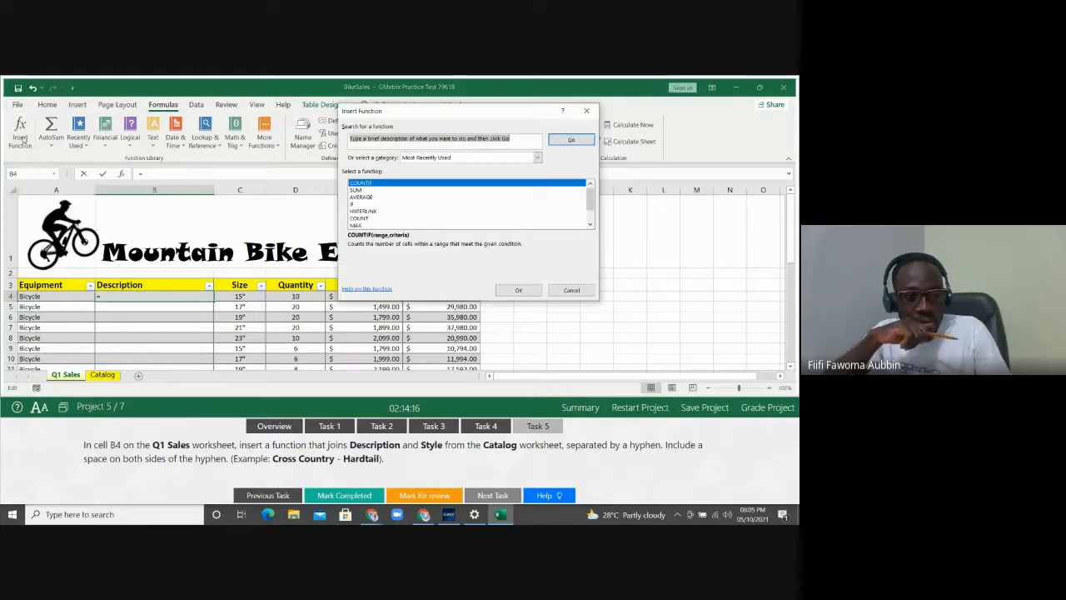
drag(434, 116, 580, 157)
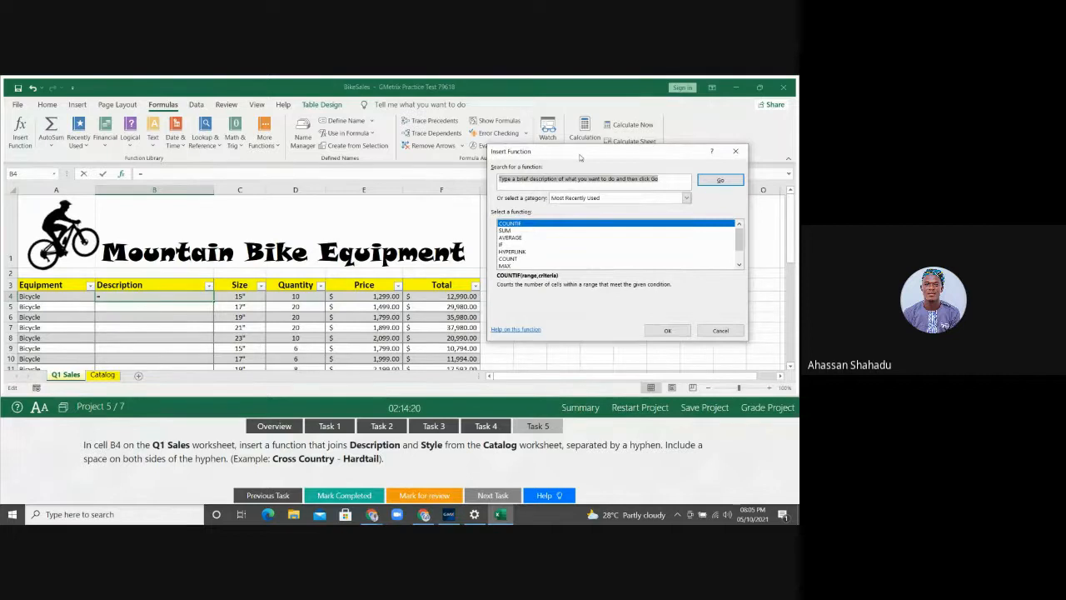
key(BackSpace)
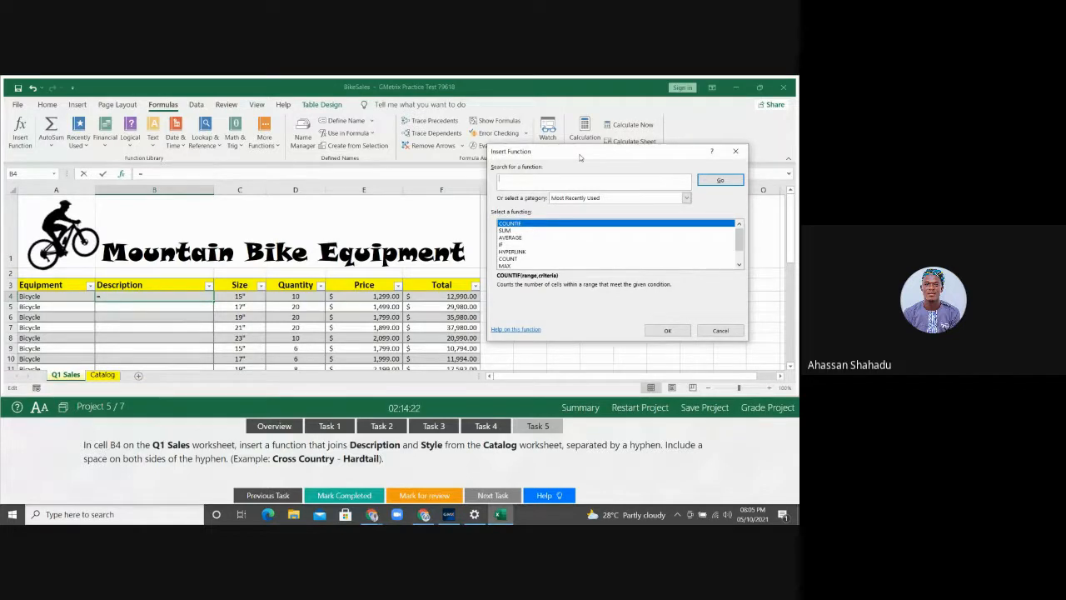
text(CONCAT)
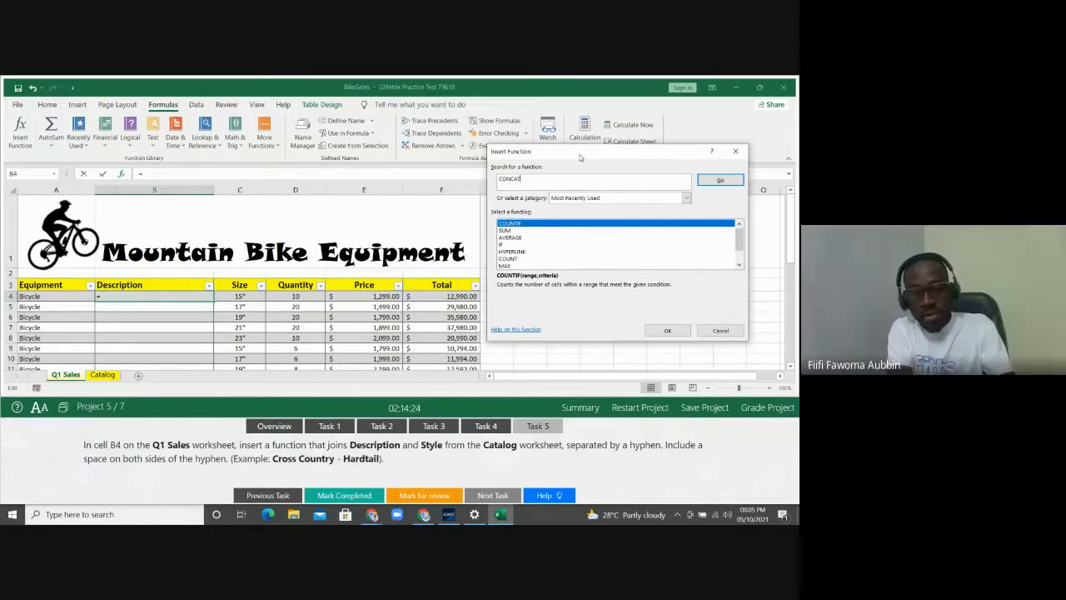
text(ENATE)
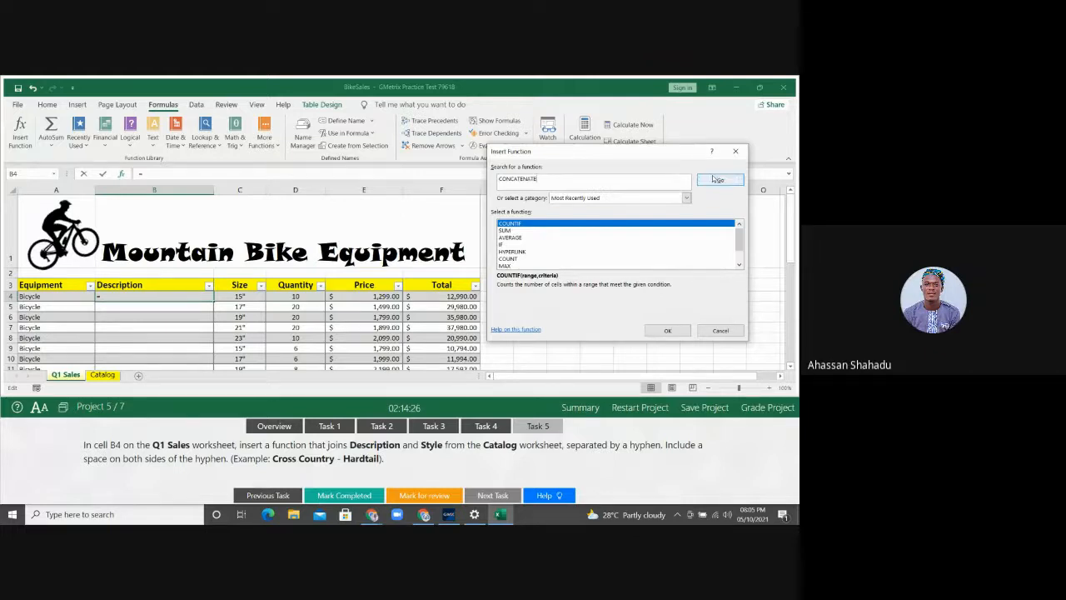
key(Return)
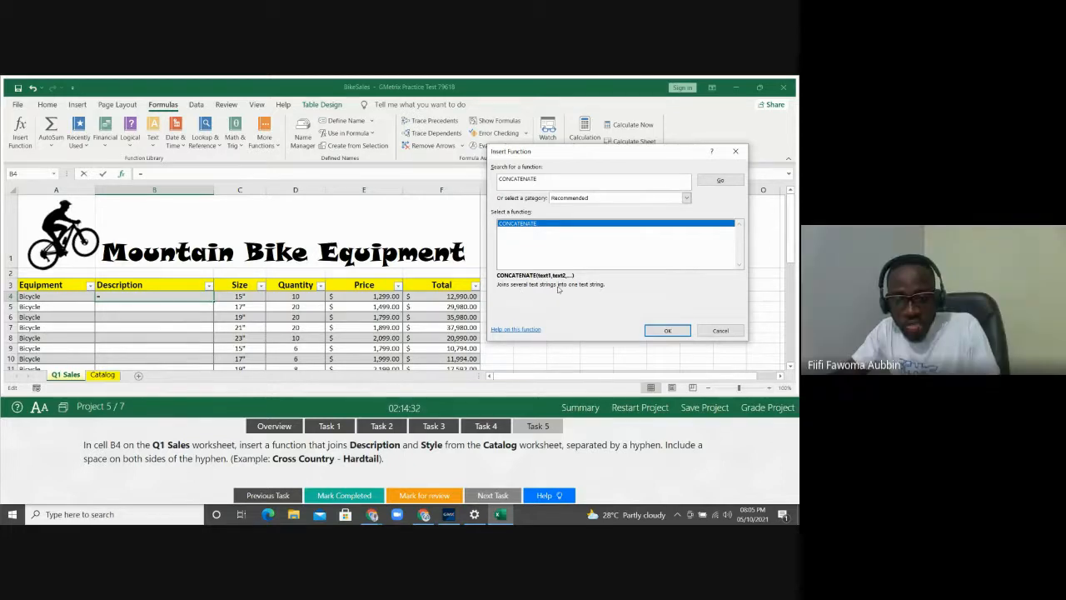
click(668, 331)
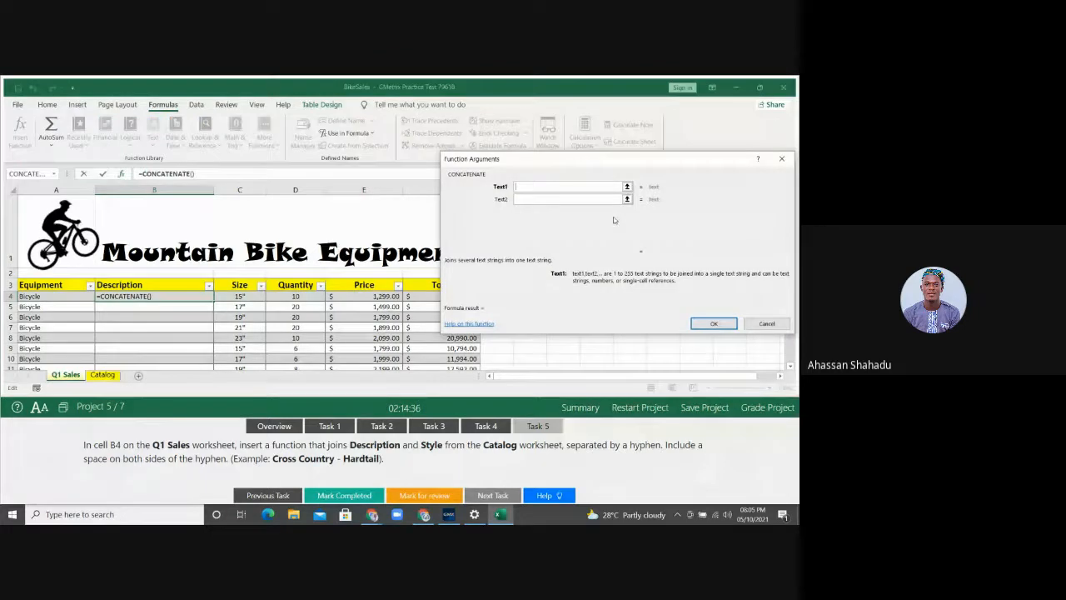
drag(586, 160, 567, 105)
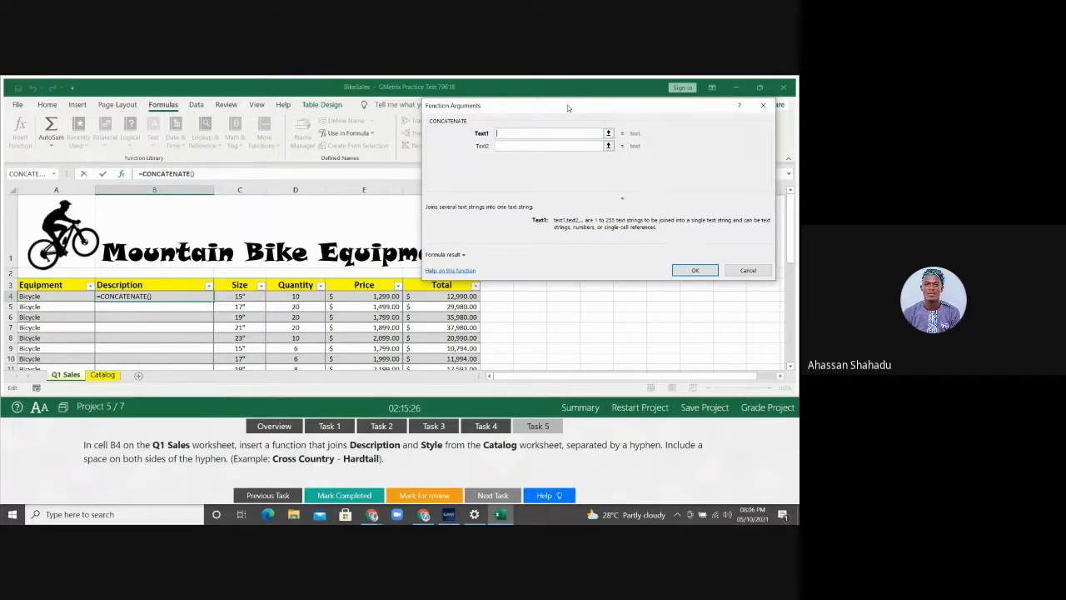
click(111, 375)
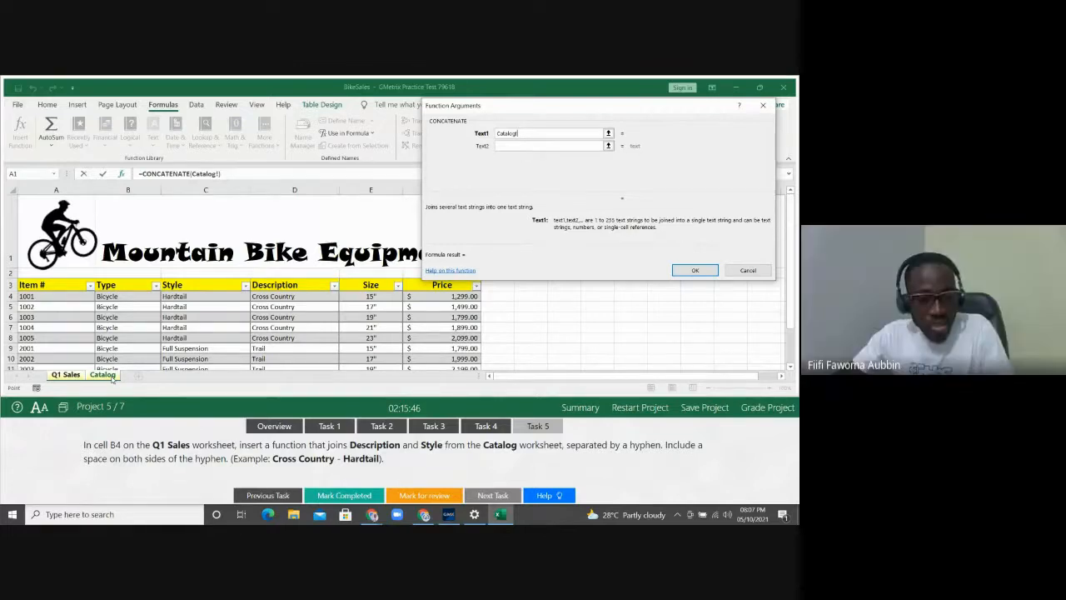
click(271, 296)
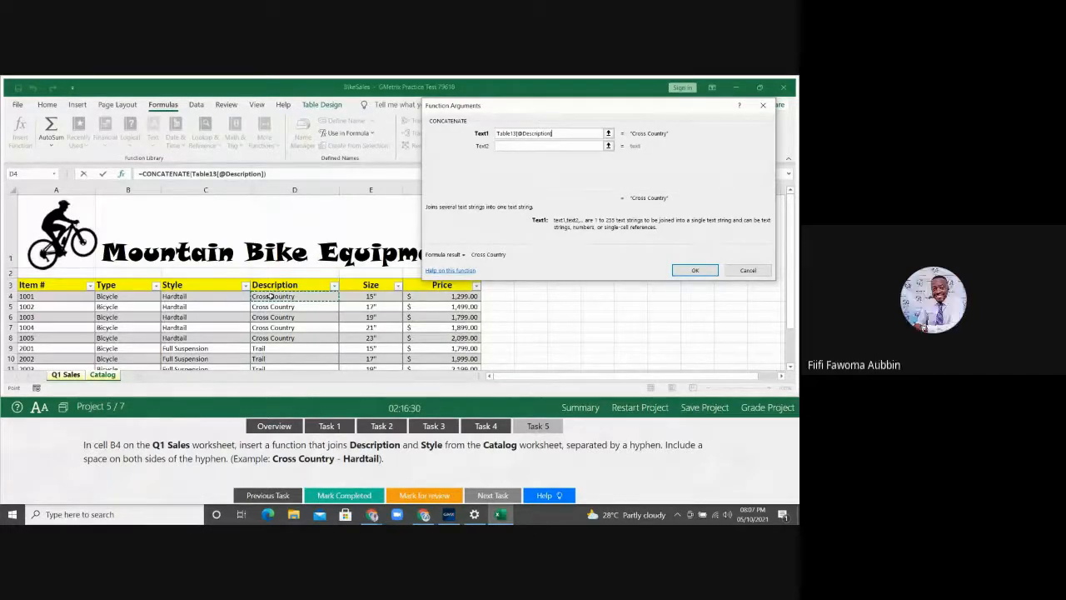
Add a space, a hyphen and another space as the next three text arguments
click(517, 146)
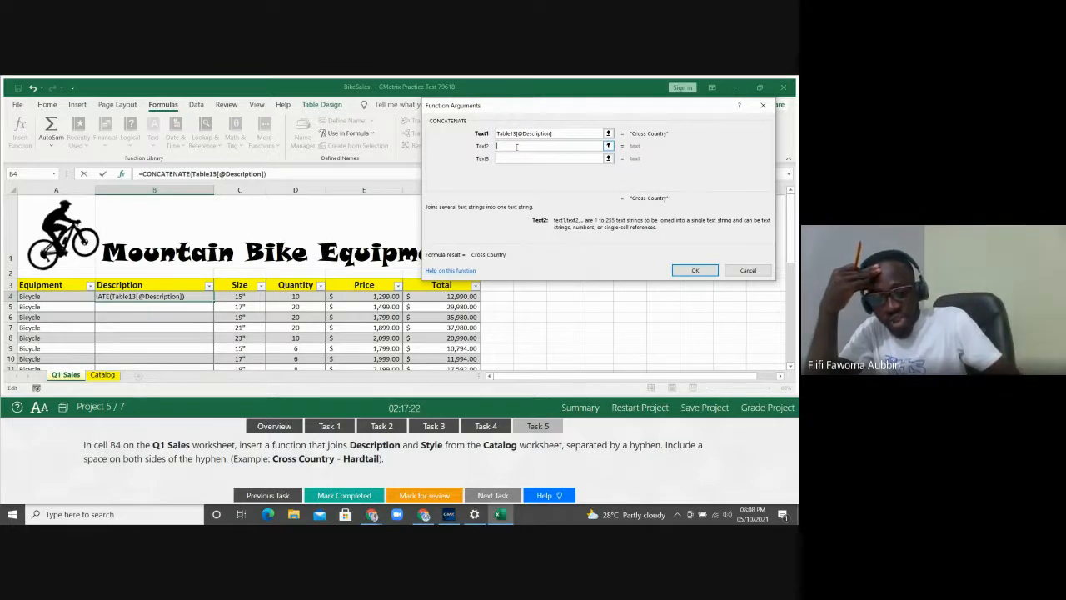
key(Tab)
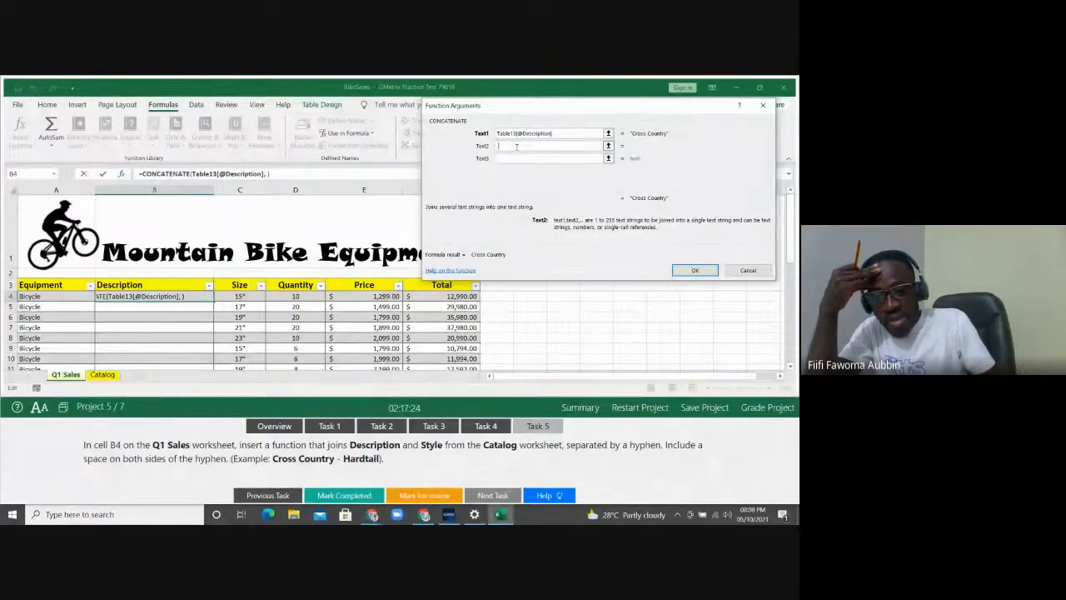
click(512, 158)
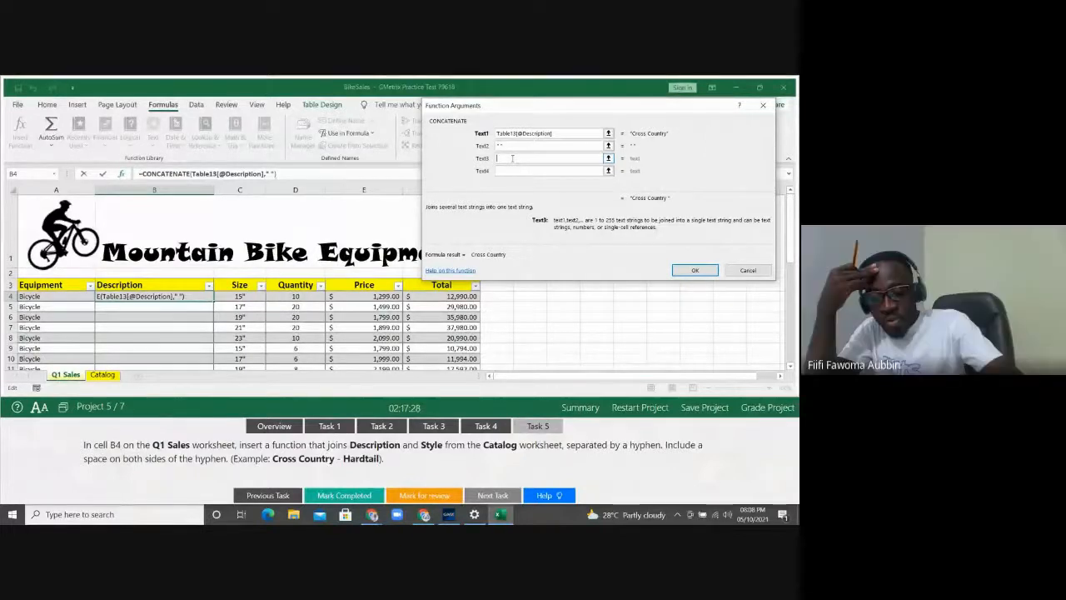
text(-)
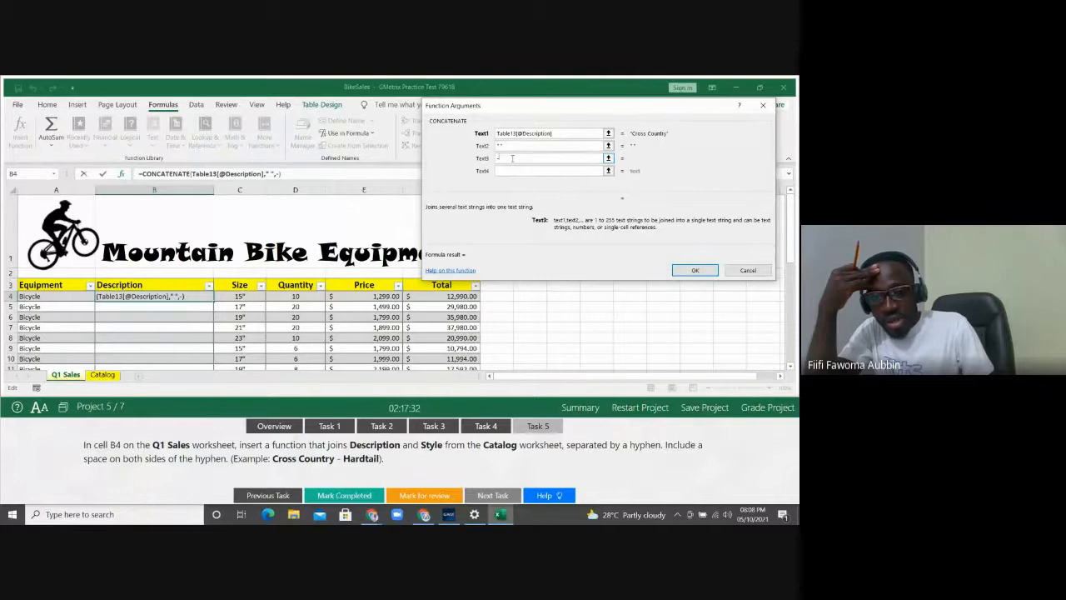
click(510, 170)
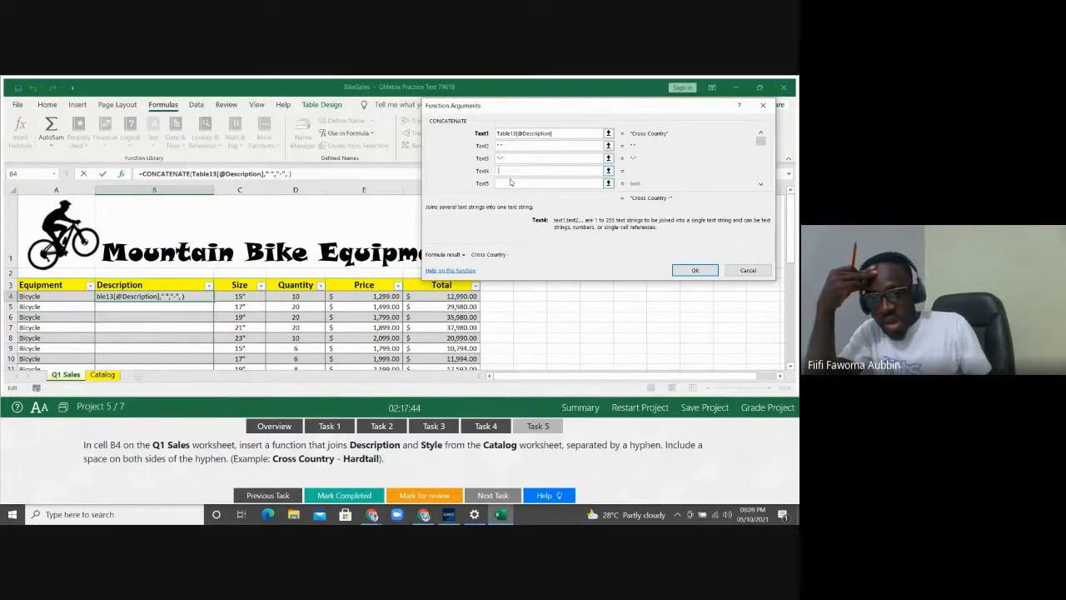
click(511, 182)
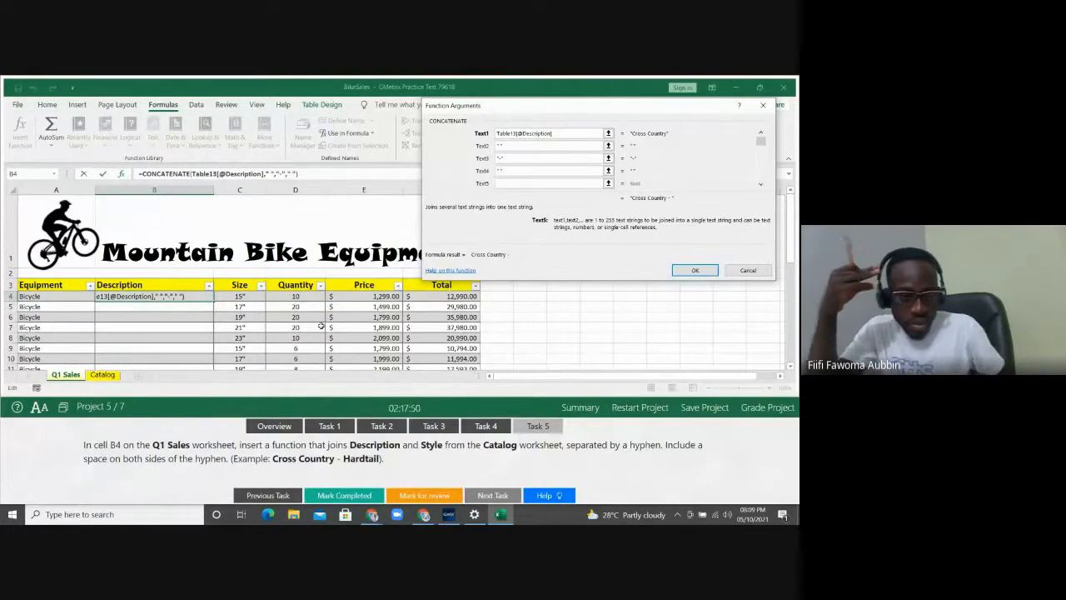
Pick the Catalog Style as the fifth text, then cancel the unfinished CONCATENATE formula
click(103, 375)
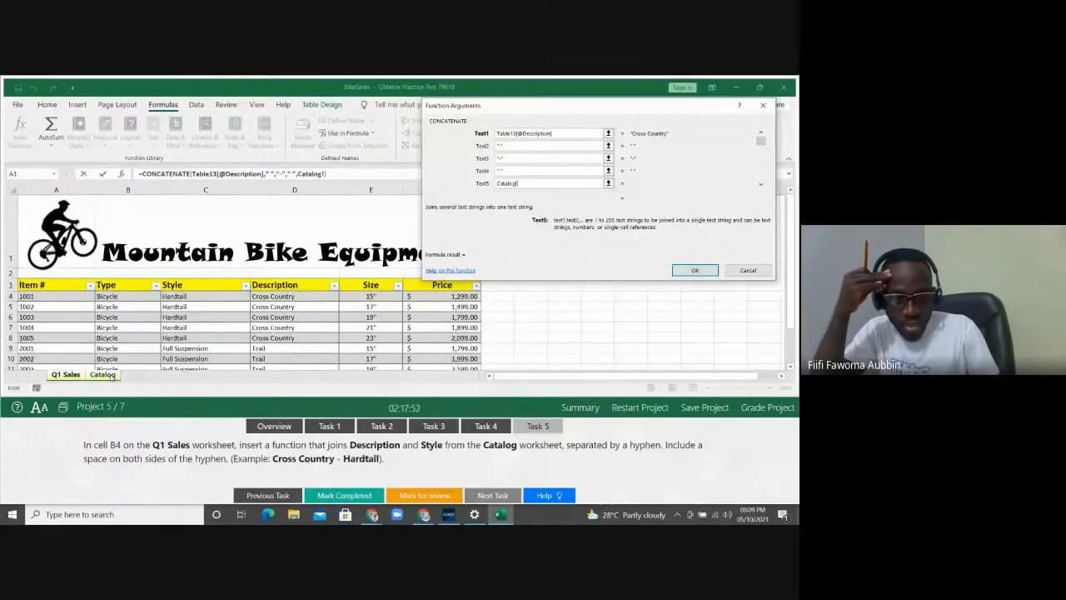
click(194, 297)
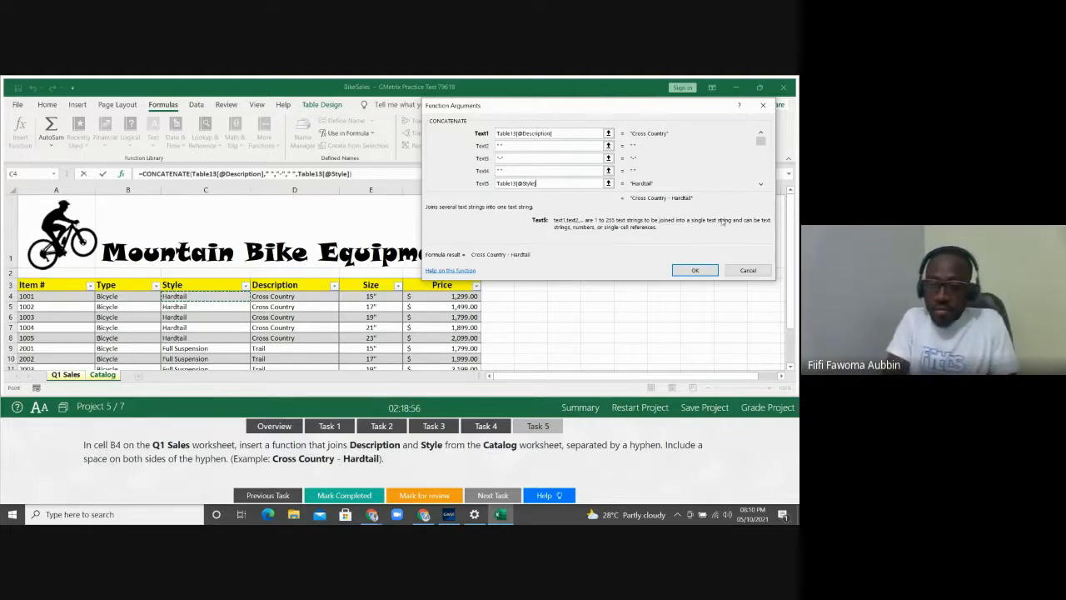
click(735, 268)
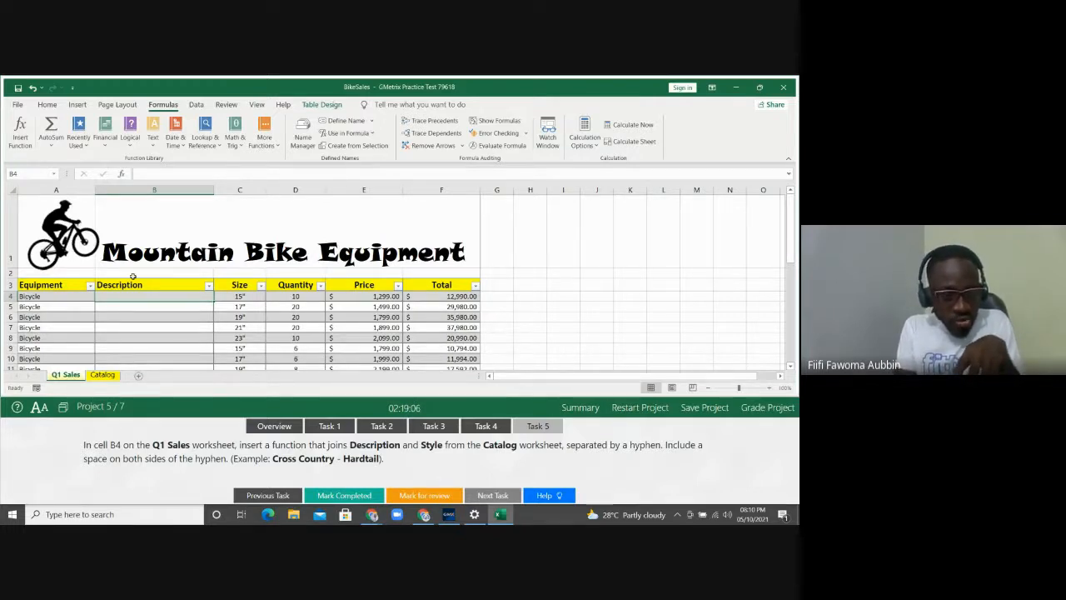
Reselect cell B4 on Q1 Sales and bring up Insert Function for a fresh formula
click(146, 190)
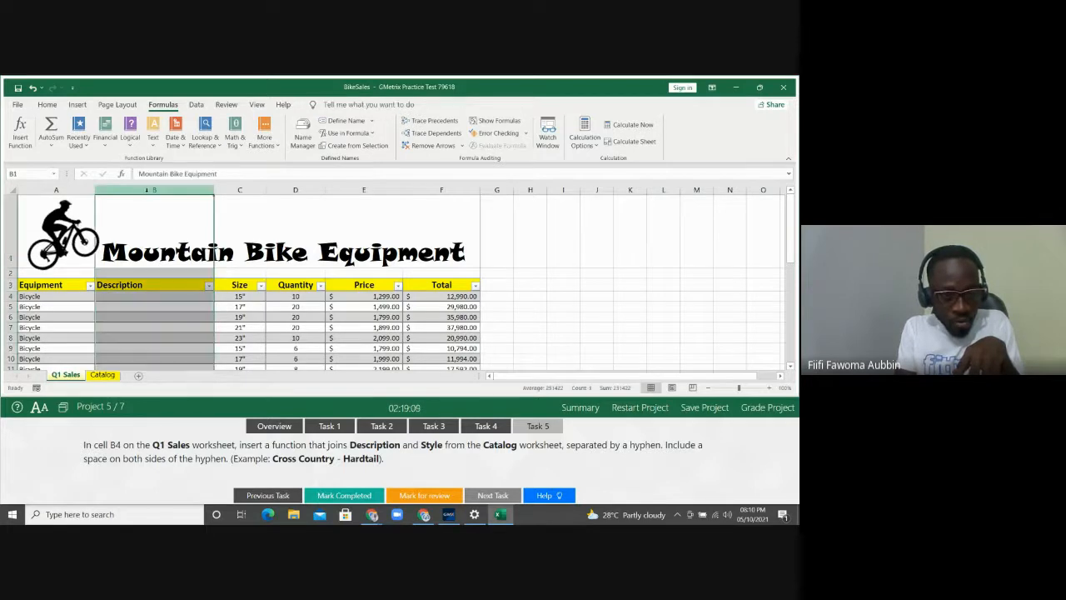
click(130, 296)
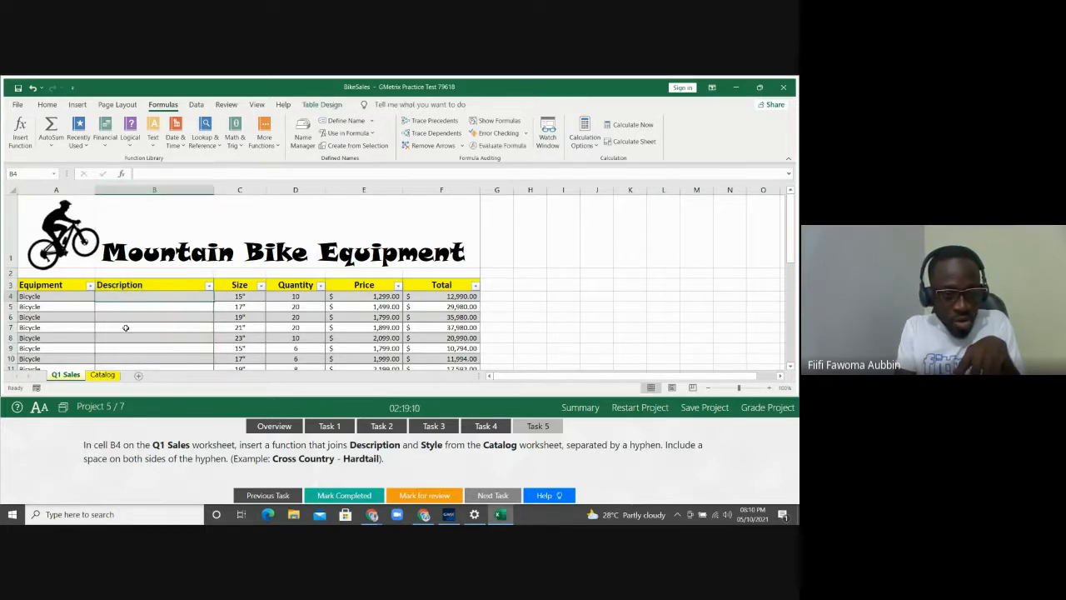
click(102, 375)
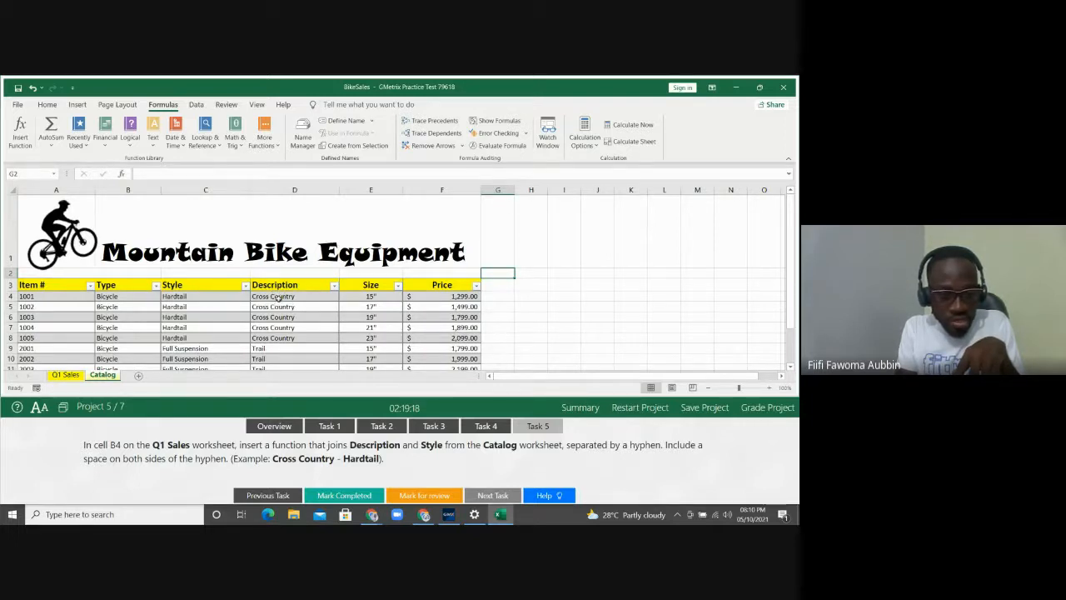
click(66, 374)
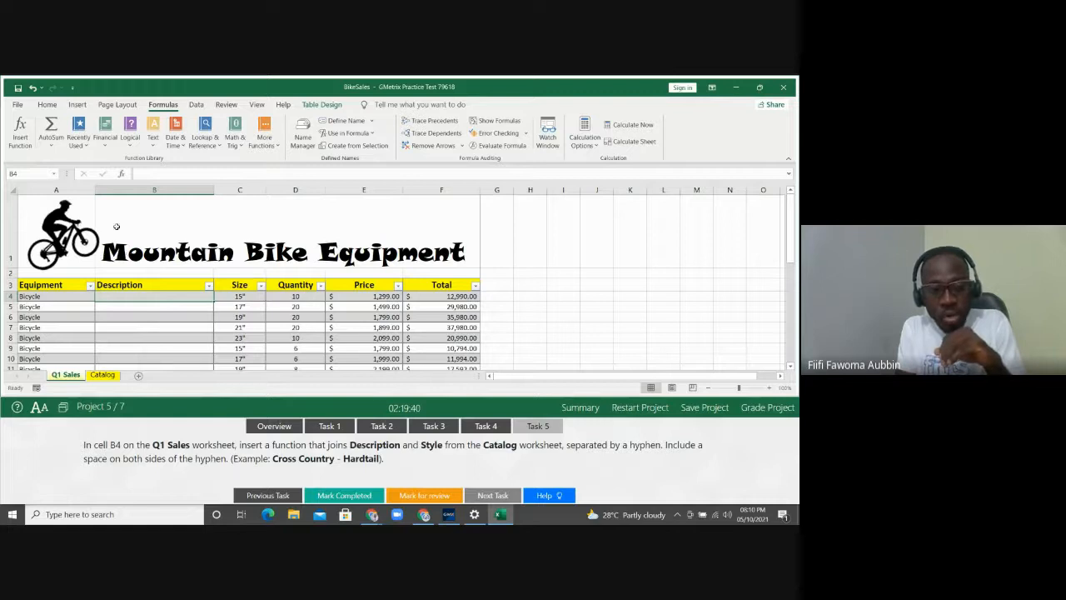
click(20, 131)
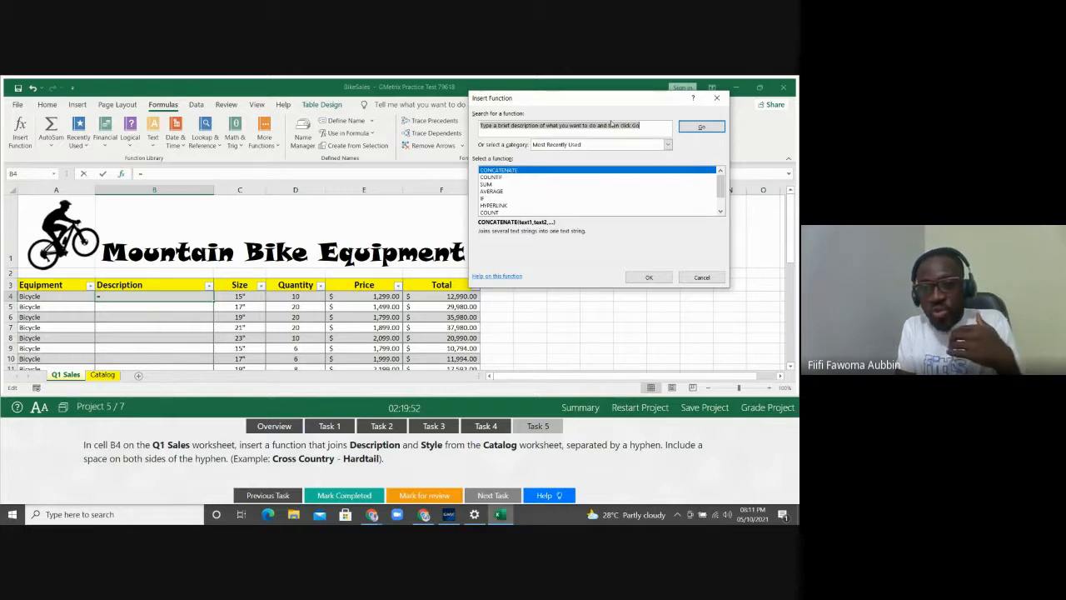
Search for CONCATENATE and place a fresh empty CONCATENATE formula in B4
key(BackSpace)
text(CO)
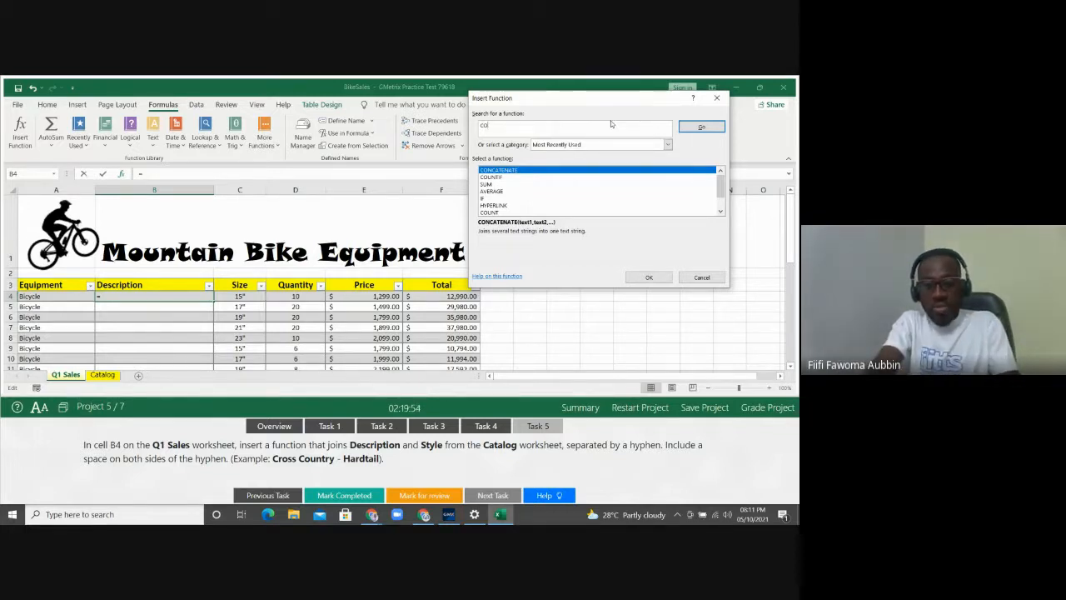
text(NCATENATE)
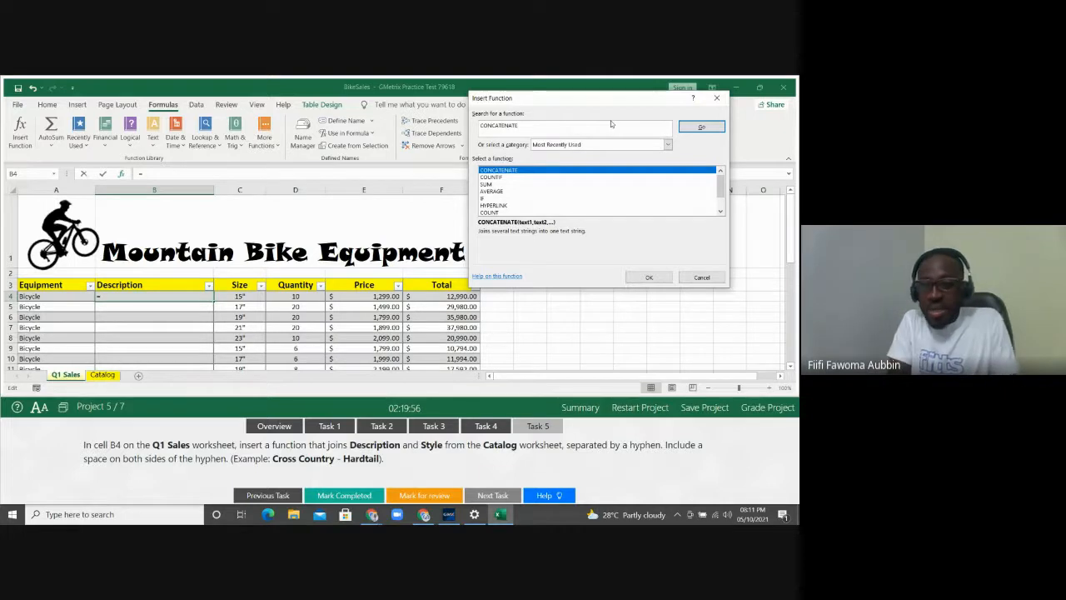
click(695, 127)
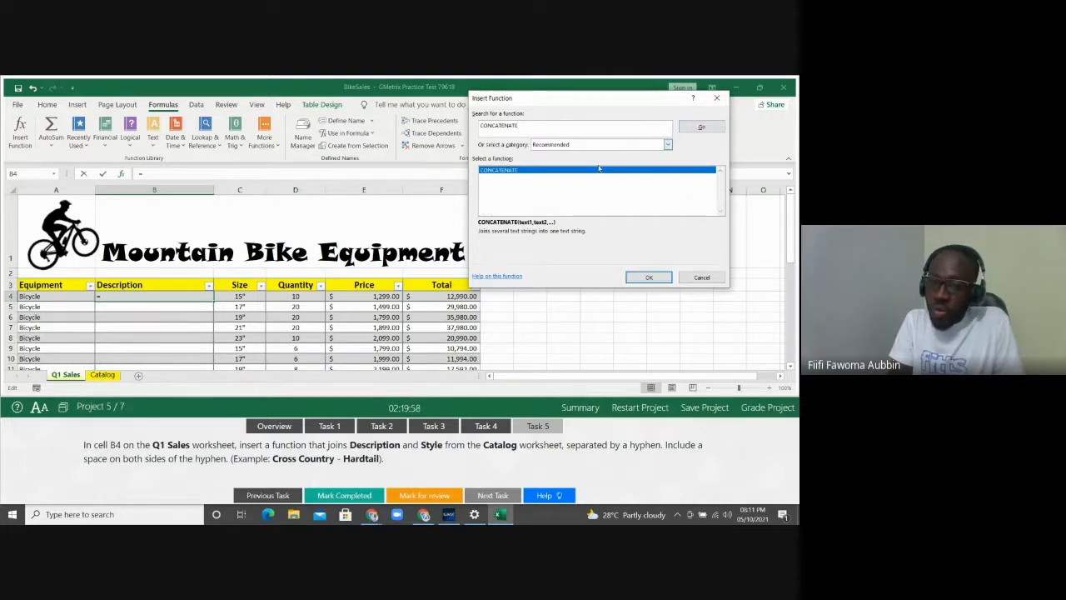
double_click(571, 171)
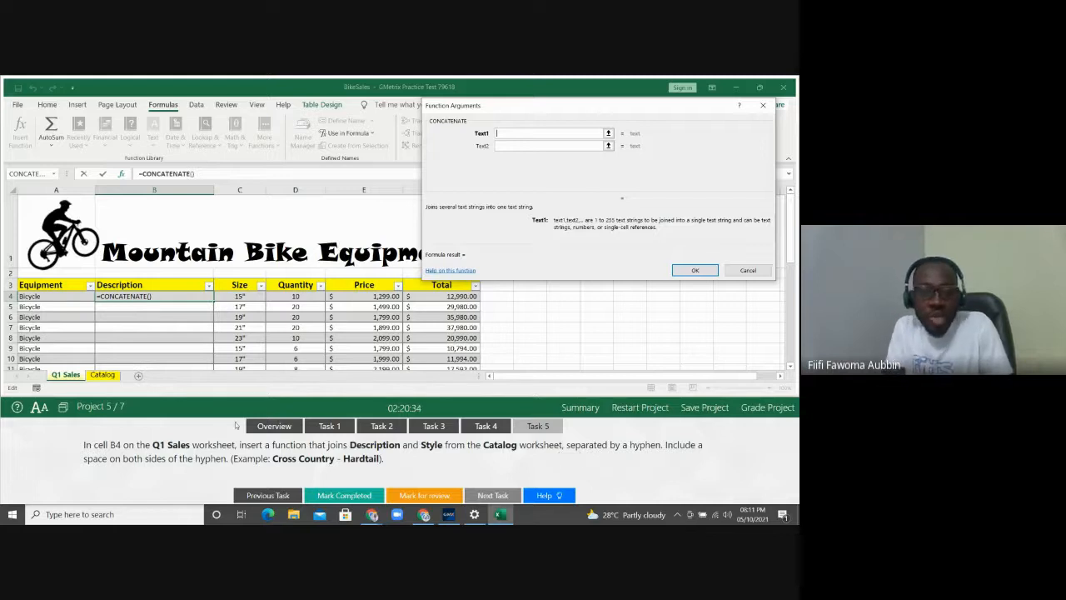
Use the Catalog Description (Cross Country) as Text1 and a space as Text2
click(107, 380)
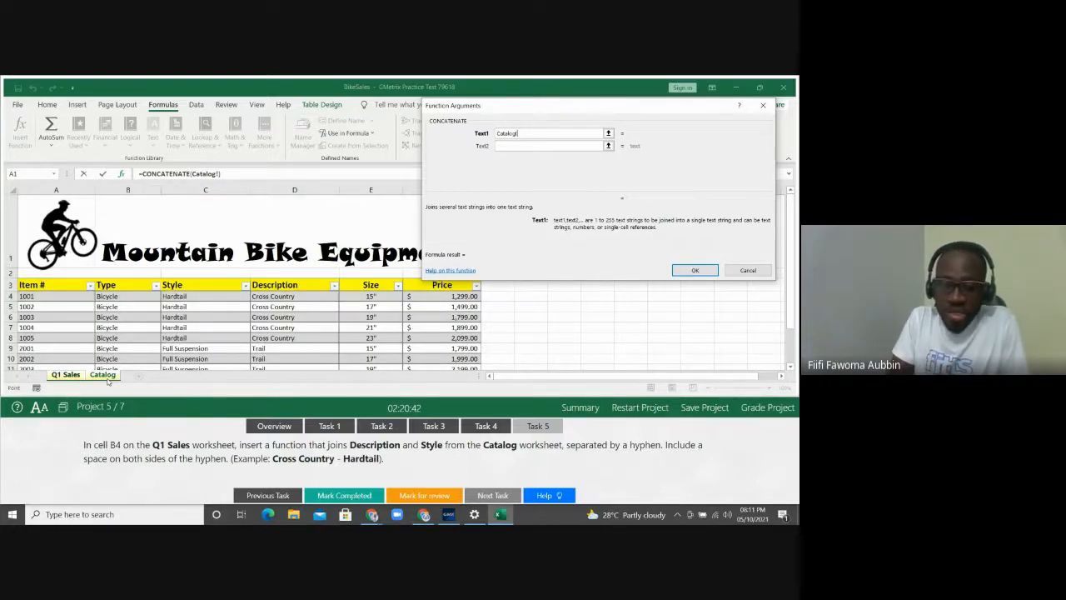
click(276, 296)
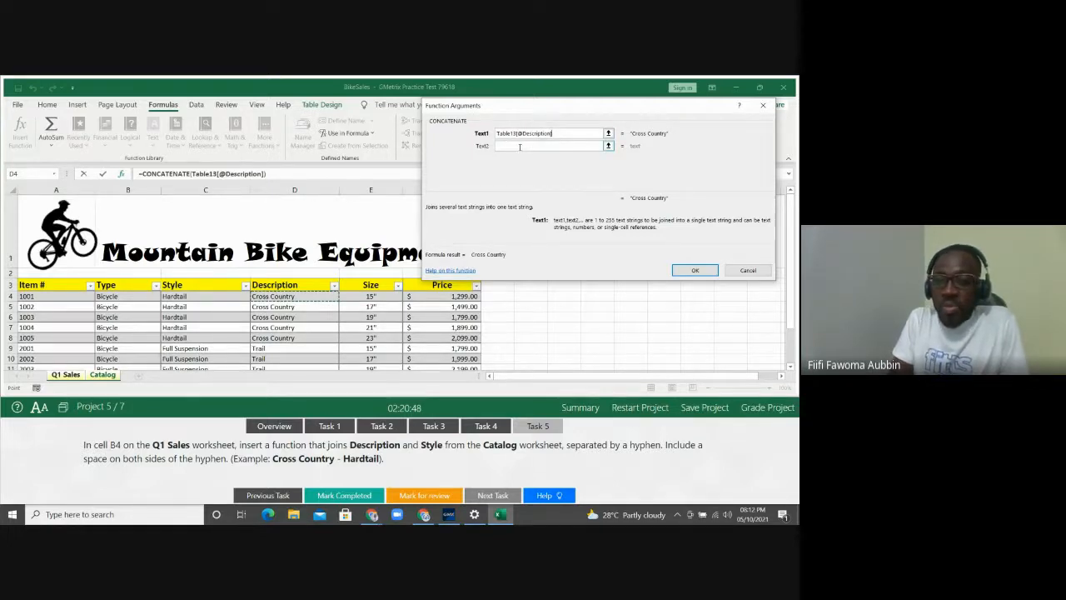
click(519, 147)
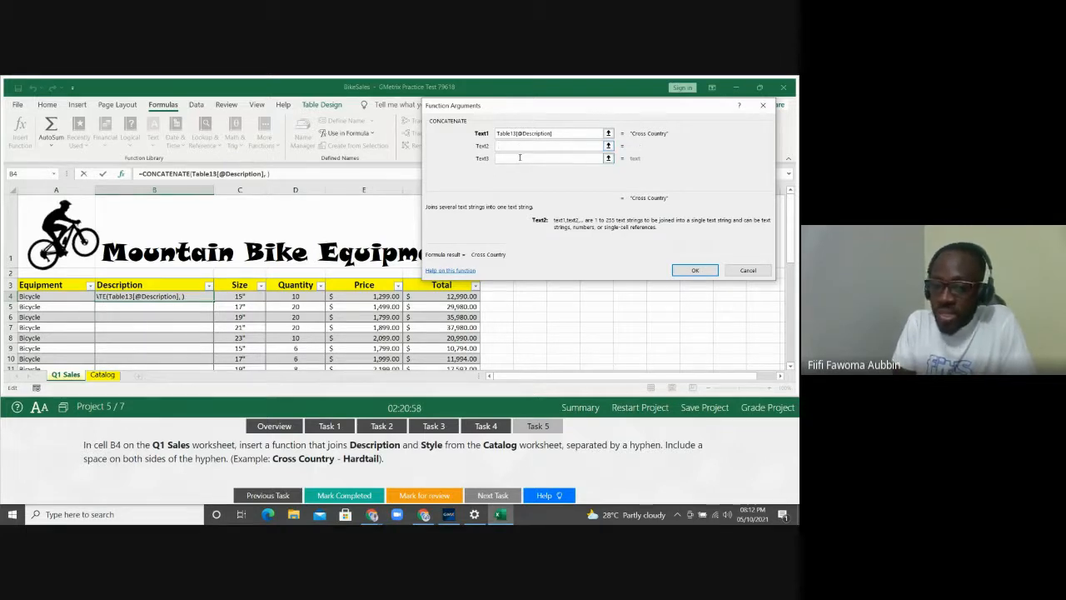
Add a hyphen as Text3 and another space as Text4 of the CONCATENATE formula
click(520, 157)
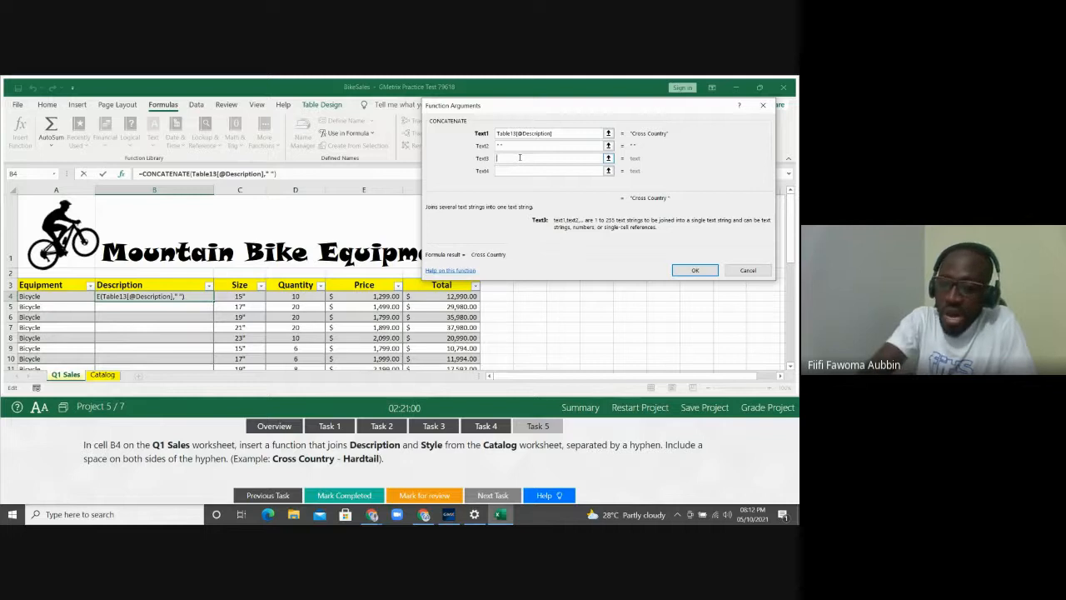
text(-)
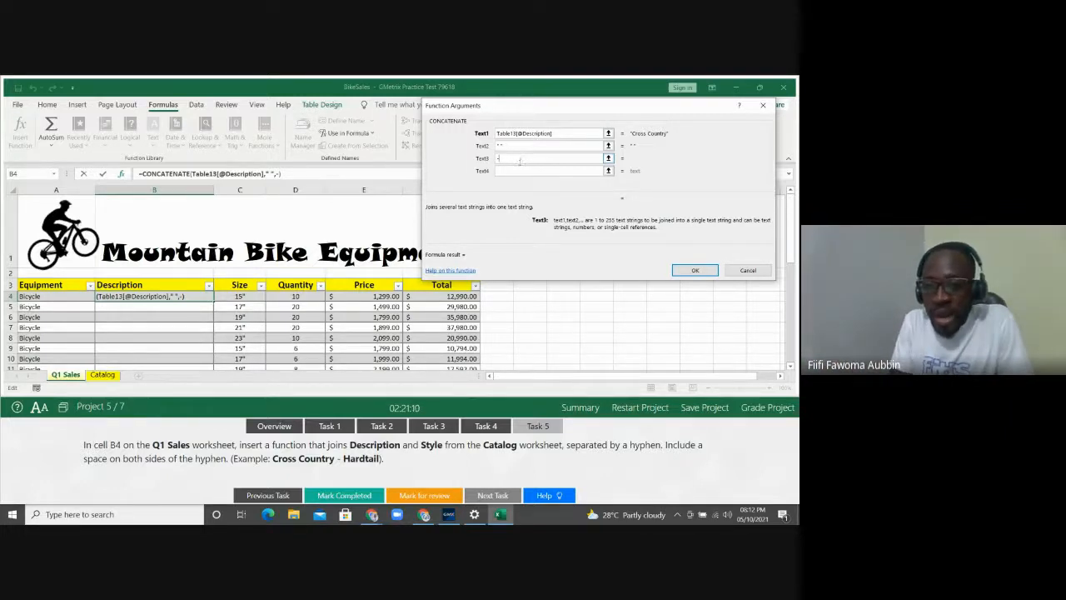
click(516, 171)
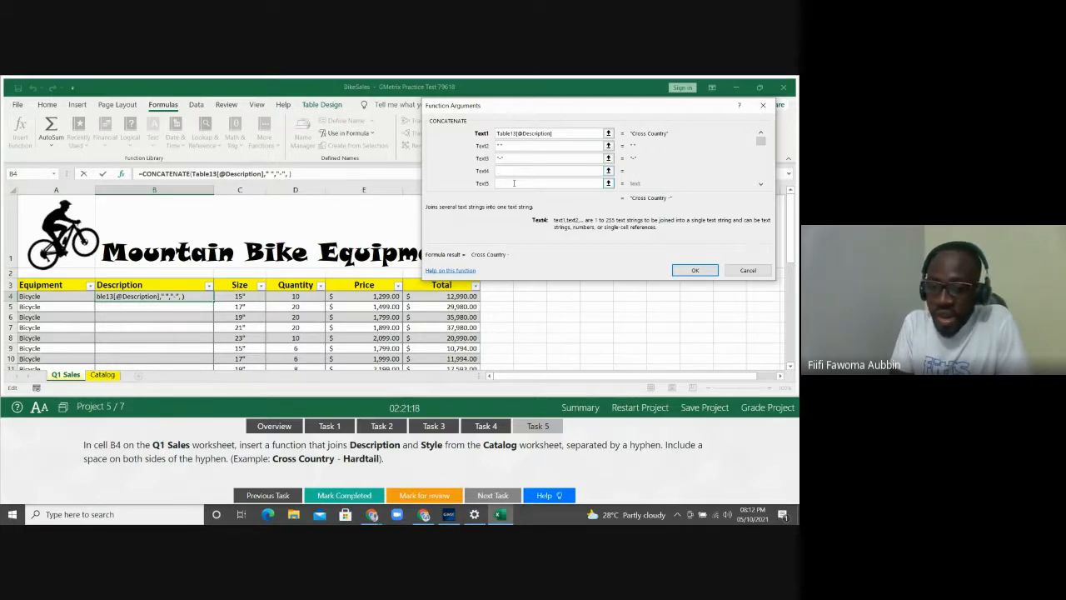
click(513, 182)
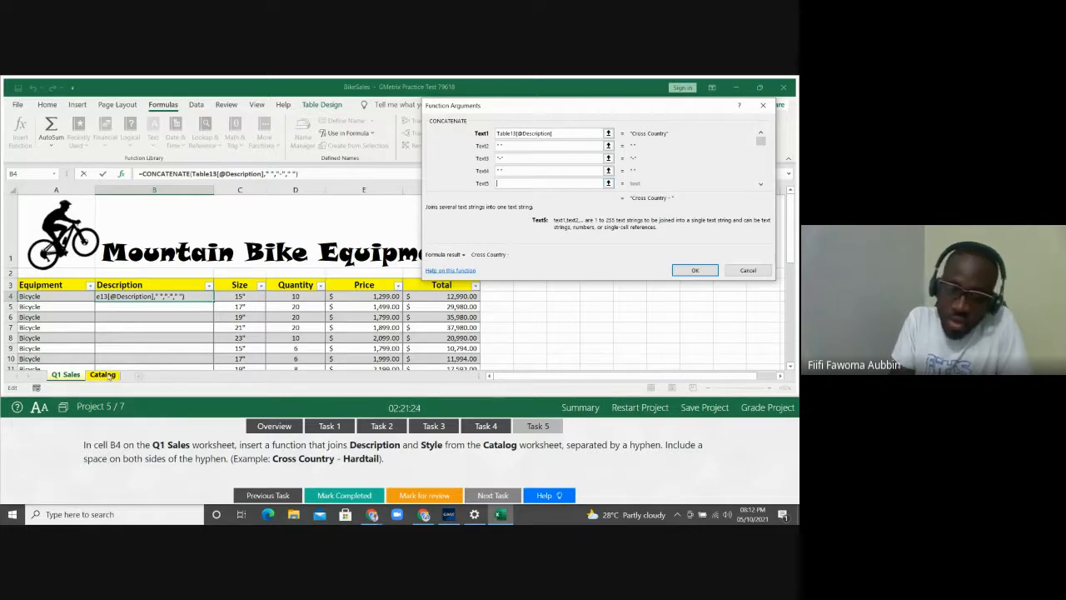
click(103, 374)
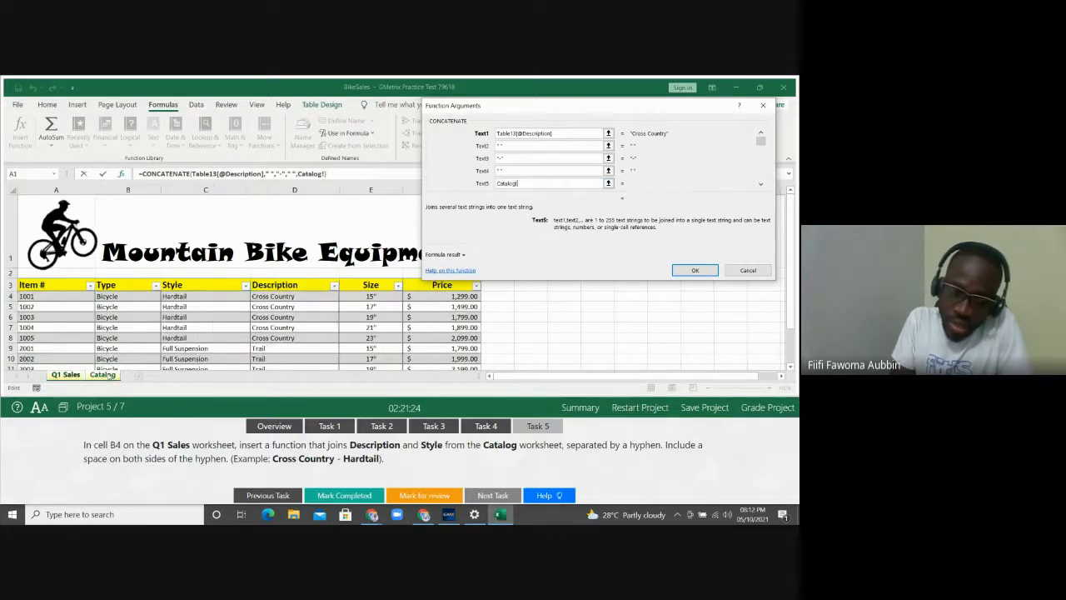
Add the Catalog Style as Text5, confirm the formula ('Cross Country - Hardtail'), then start a new workbook
click(193, 297)
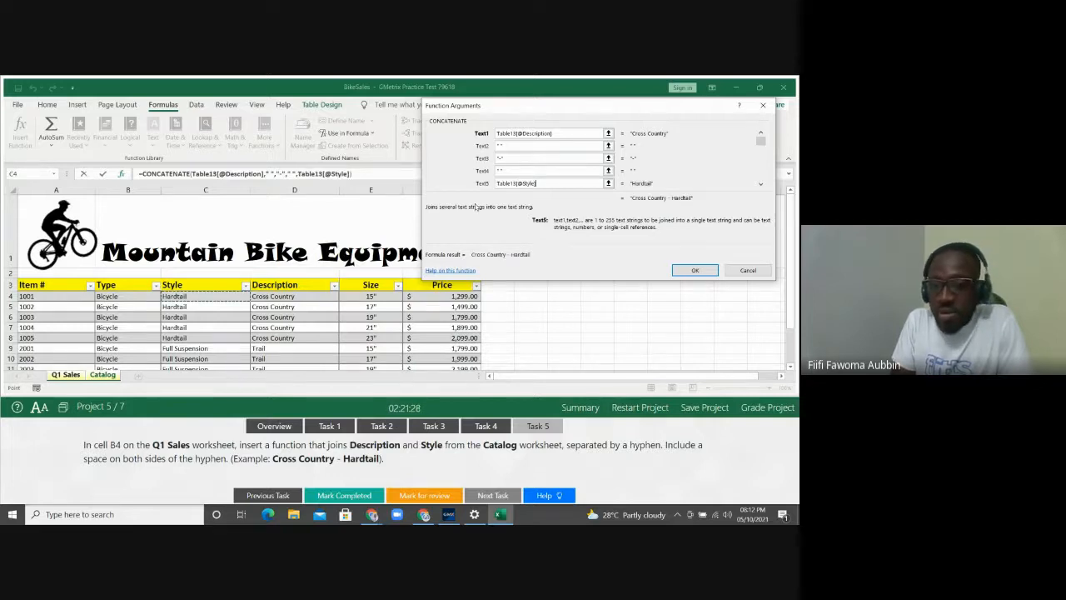
click(561, 169)
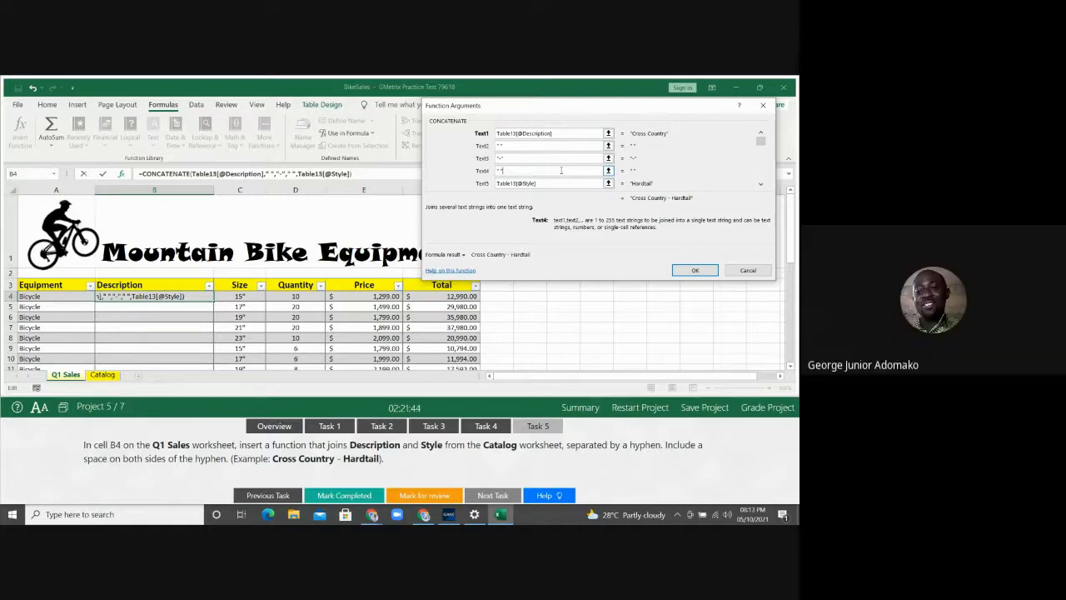
click(693, 269)
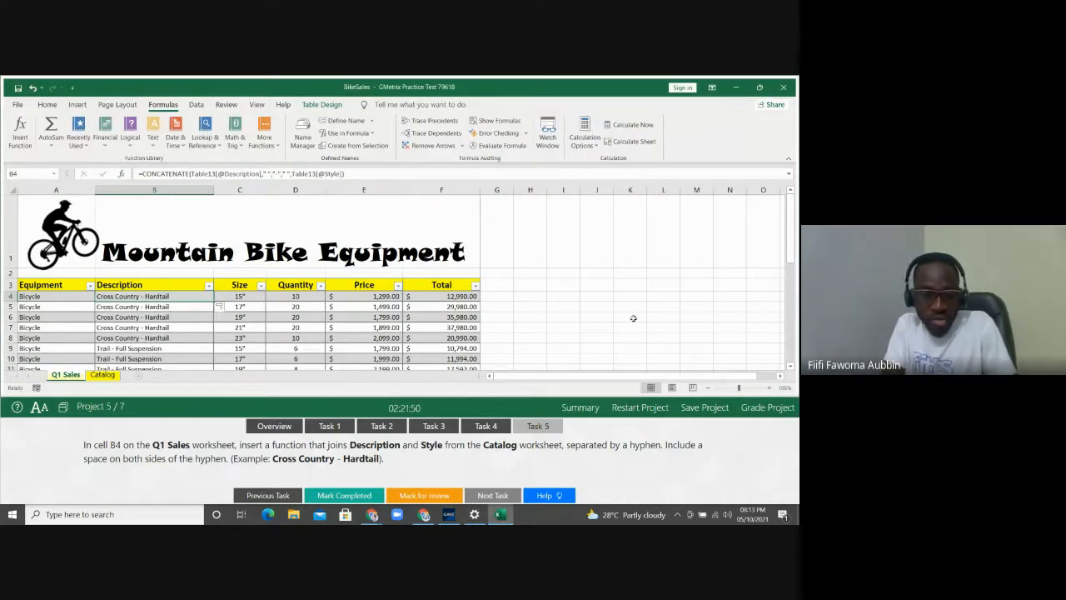
click(563, 317)
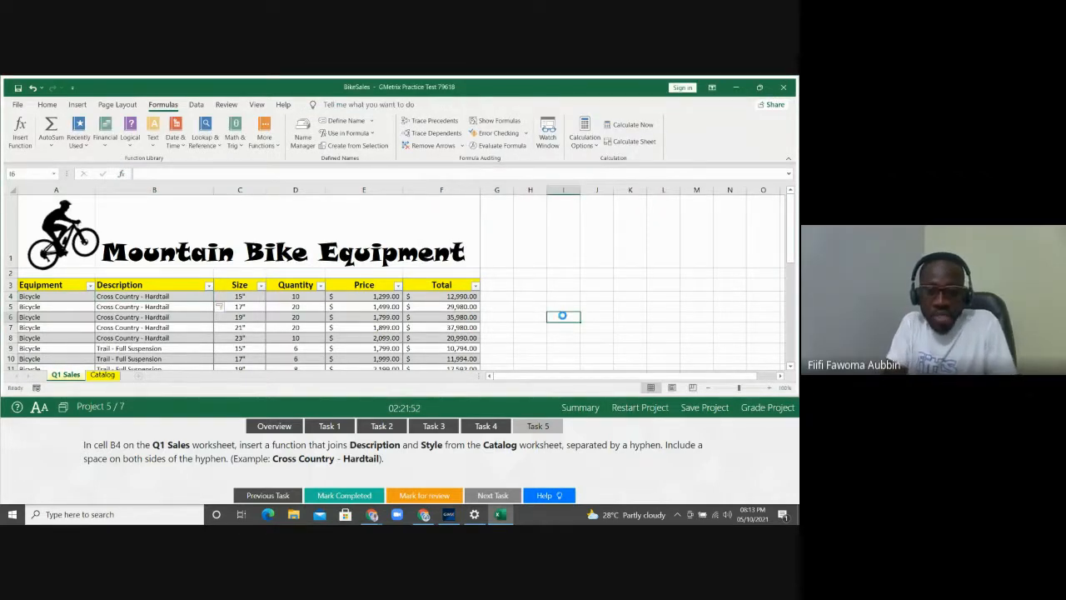
key(ctrl+n)
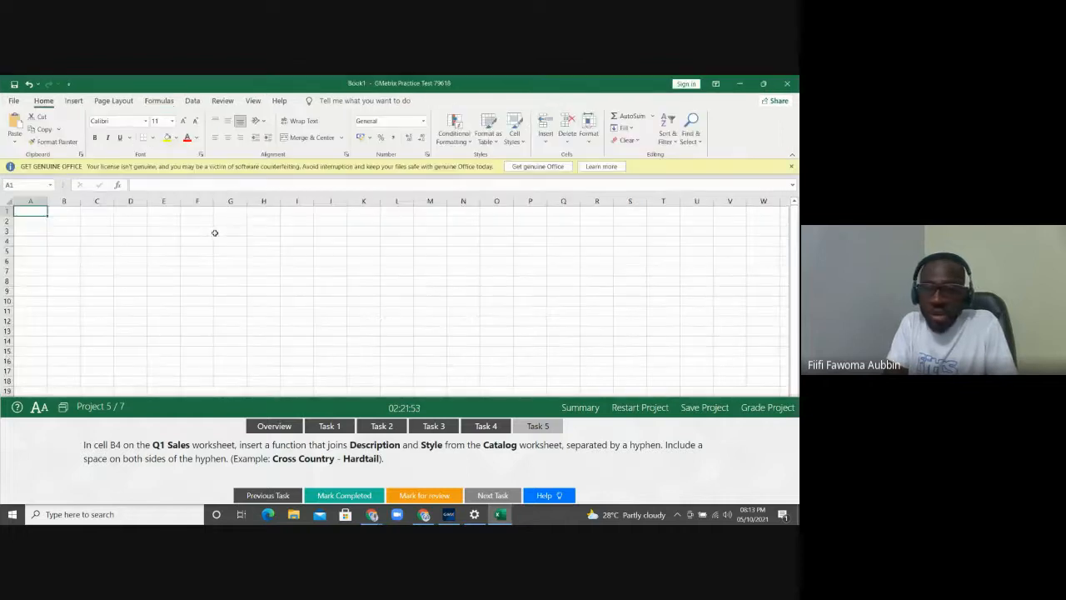
Dismiss the Get Genuine Office banner and enter the first person's first, middle and last names in A1:C1
click(791, 166)
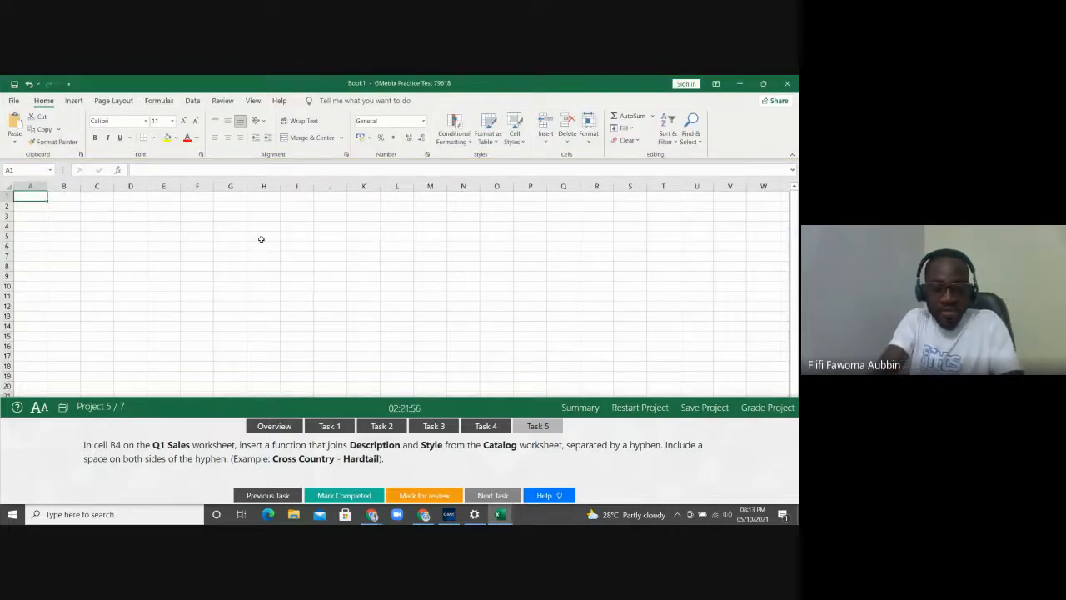
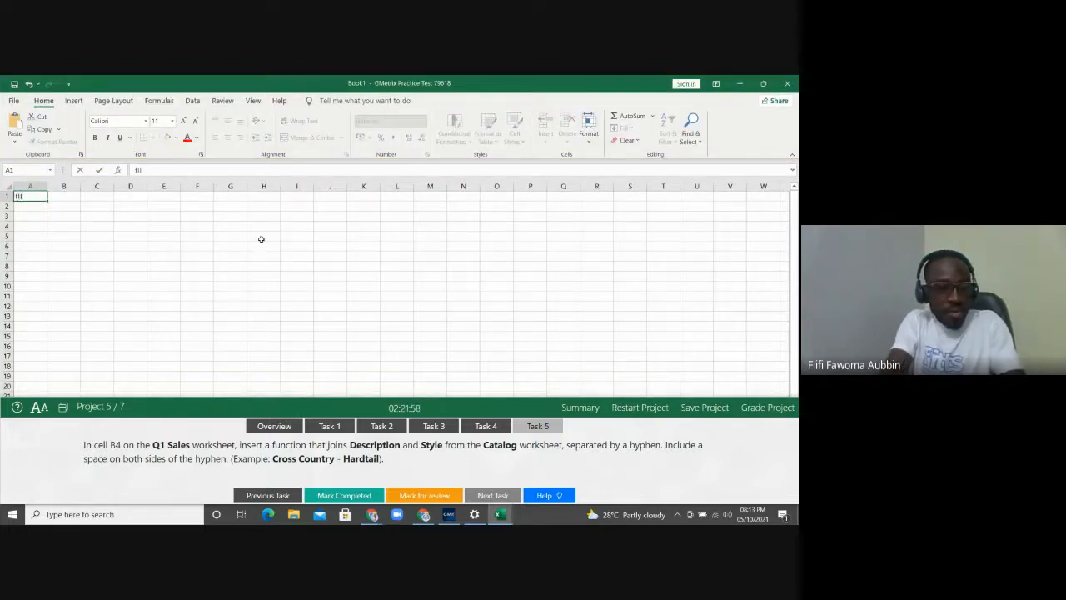
key(Tab)
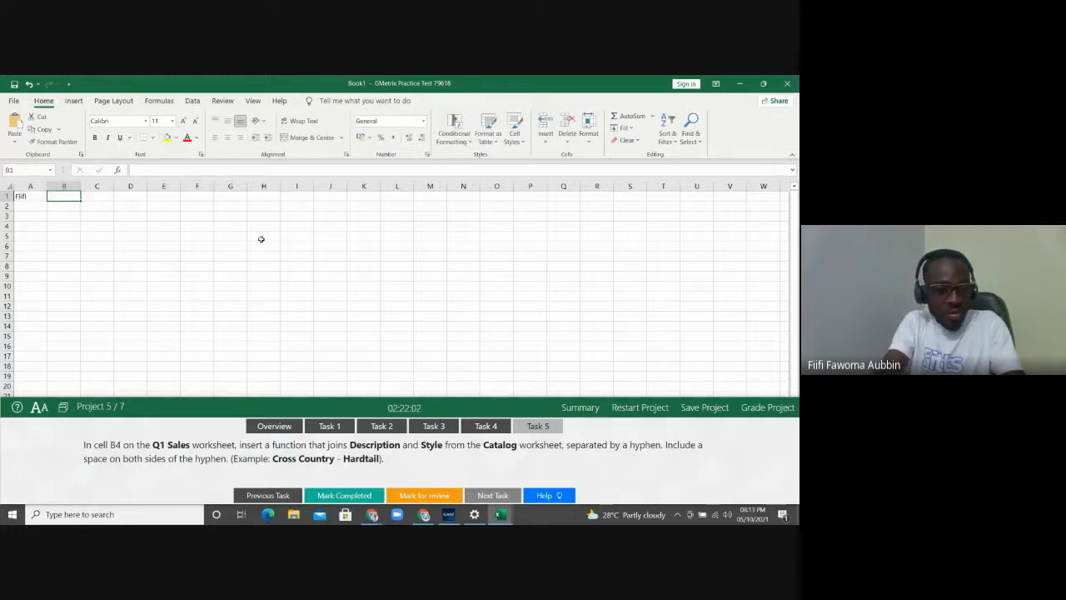
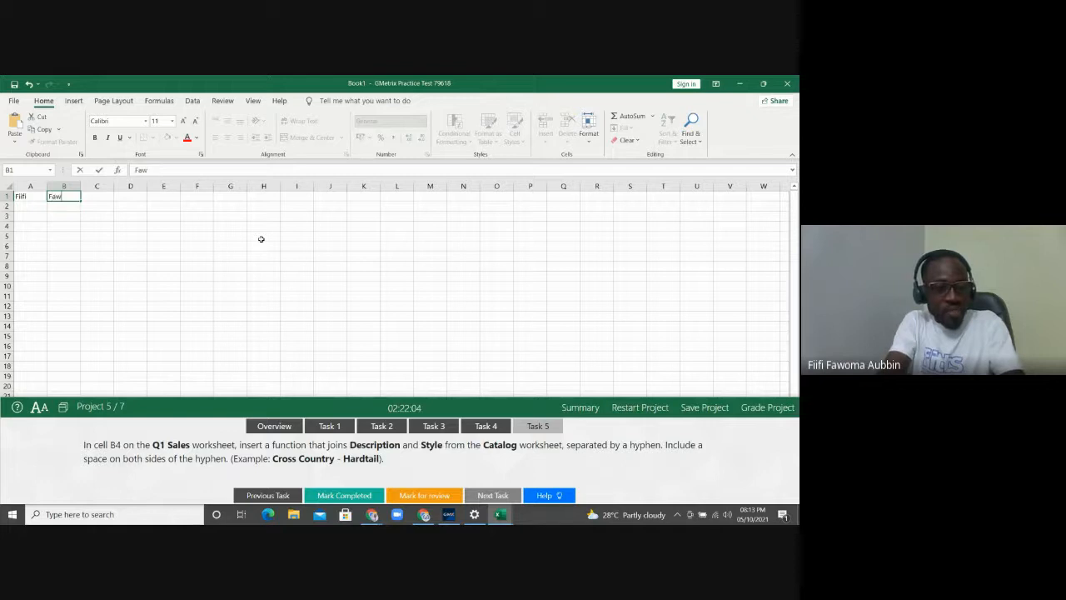
key(Tab)
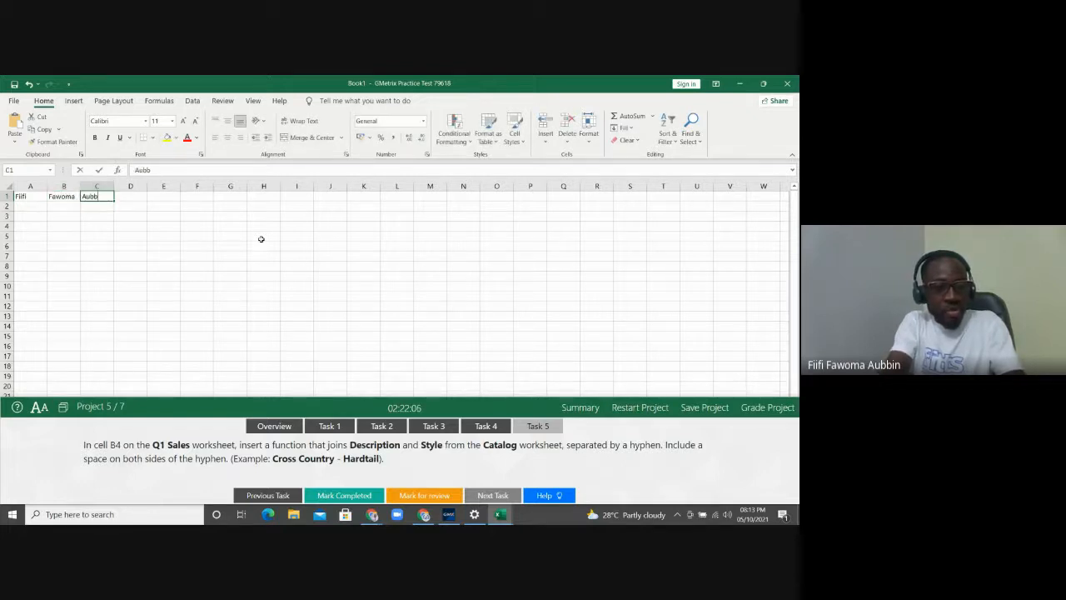
key(Left)
key(Left)
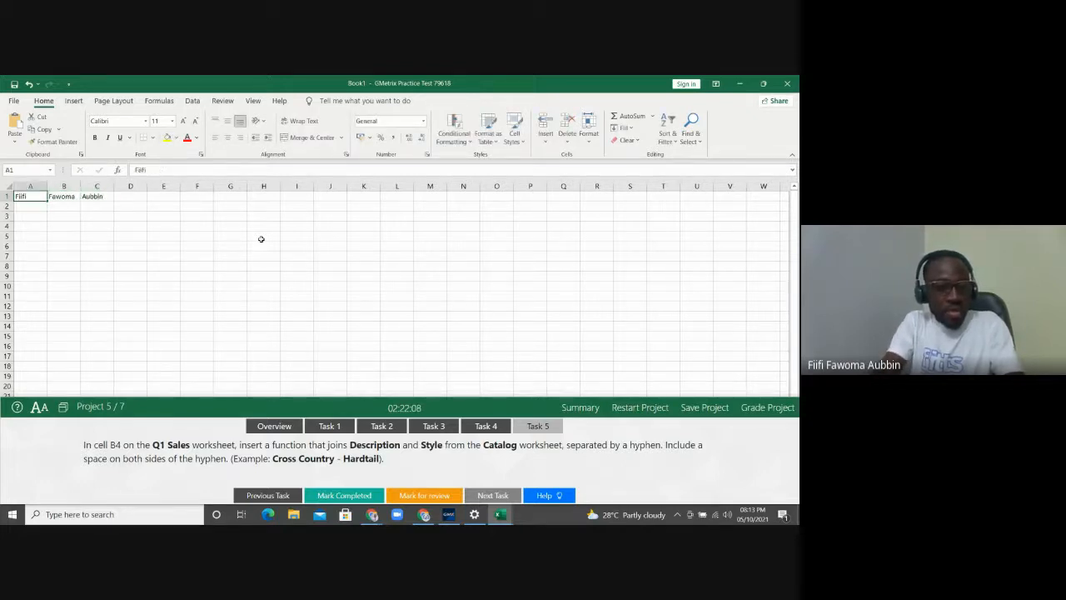
key(Down)
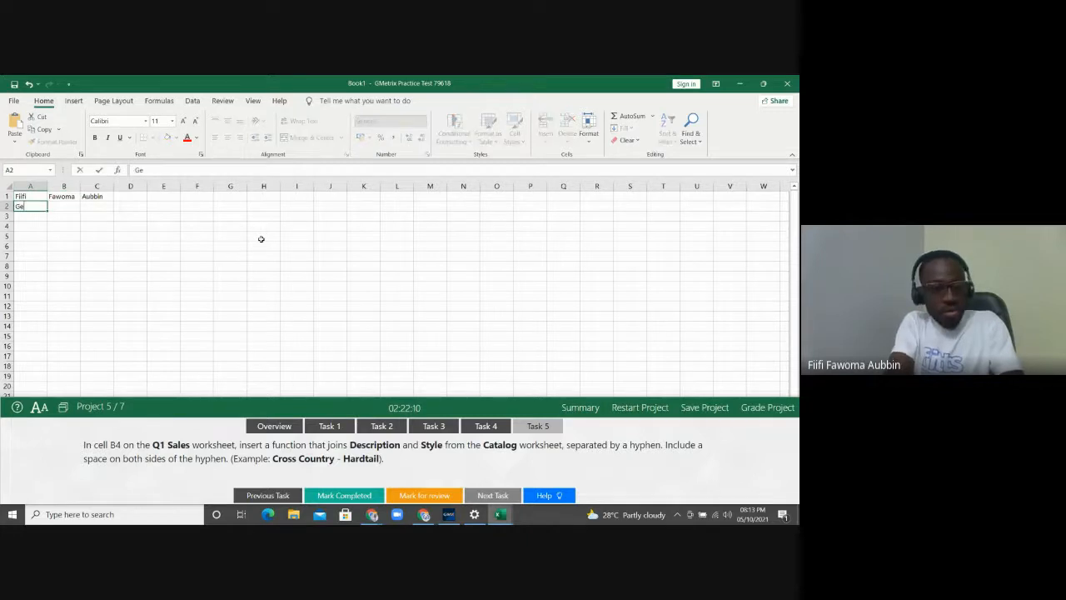
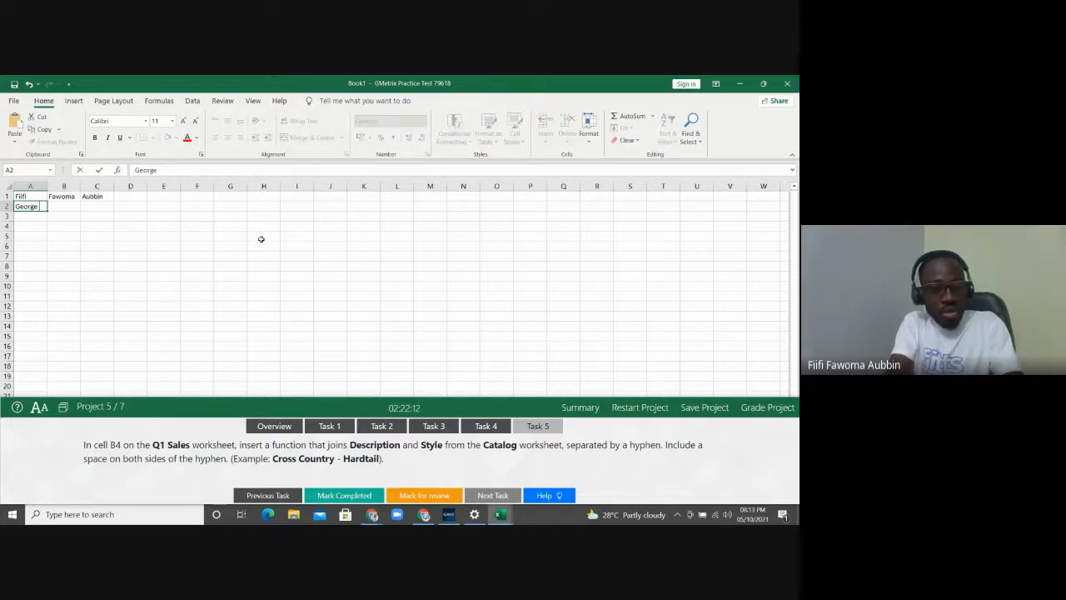
Enter the second and third people's names in rows 2 and 3, fixing a mistyped A3 entry
key(Tab)
key(Tab)
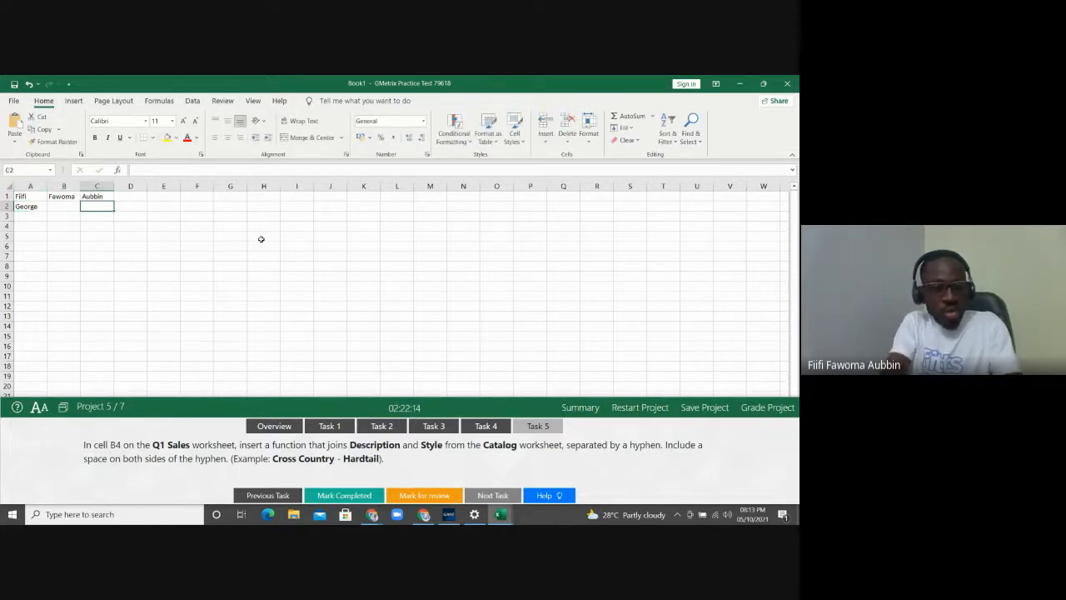
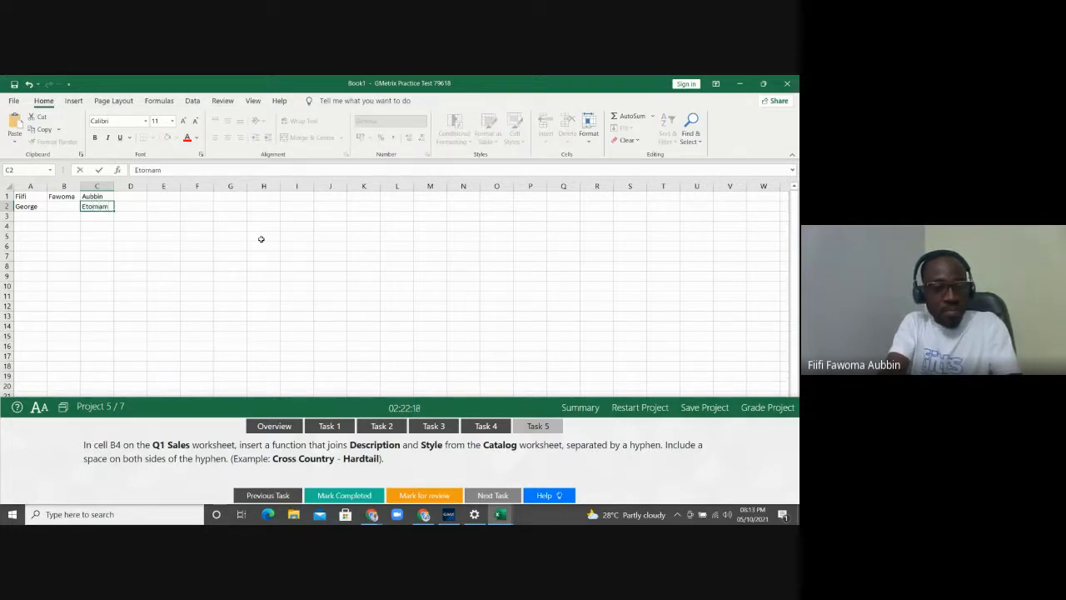
key(Return)
key(Left)
key(Left)
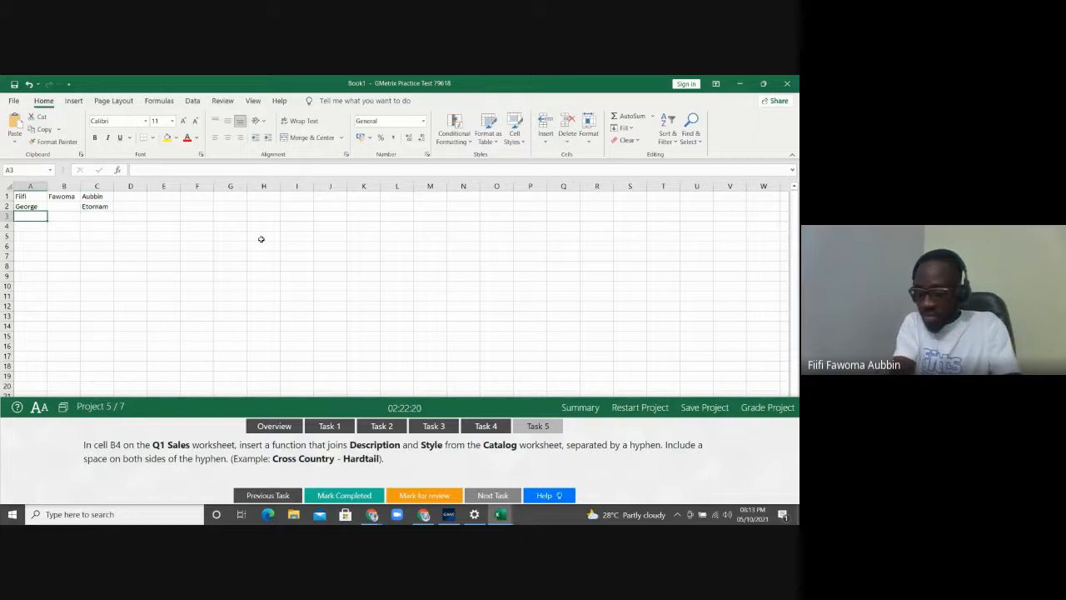
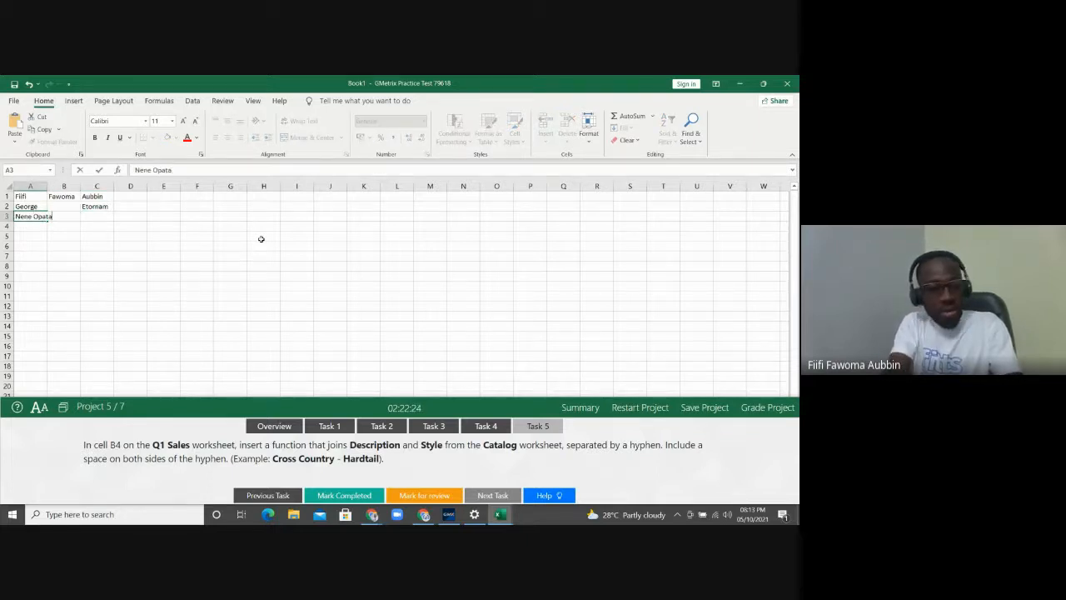
key(Tab)
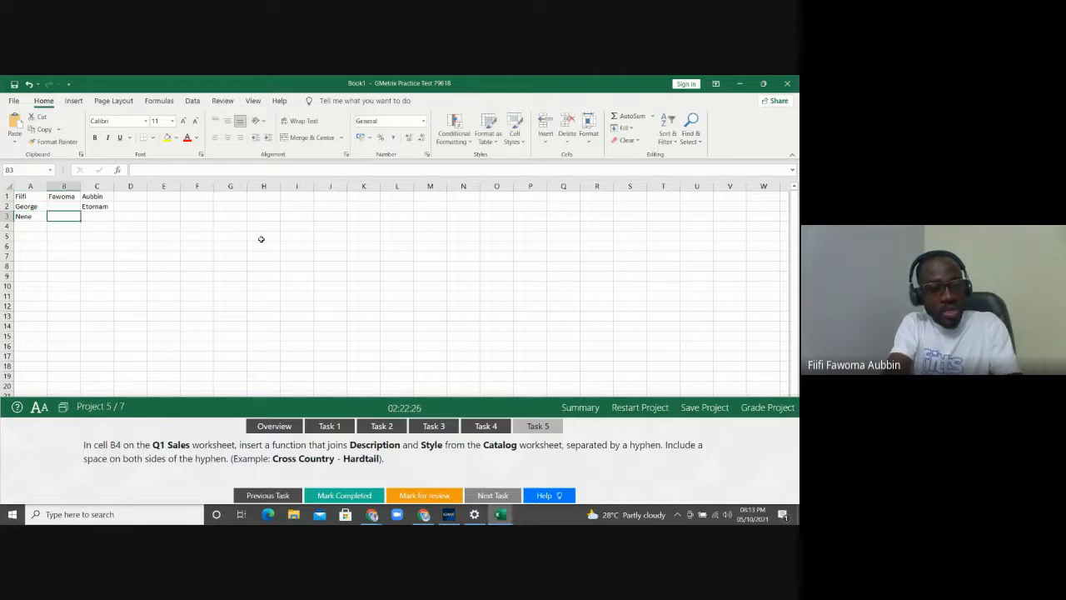
key(Tab)
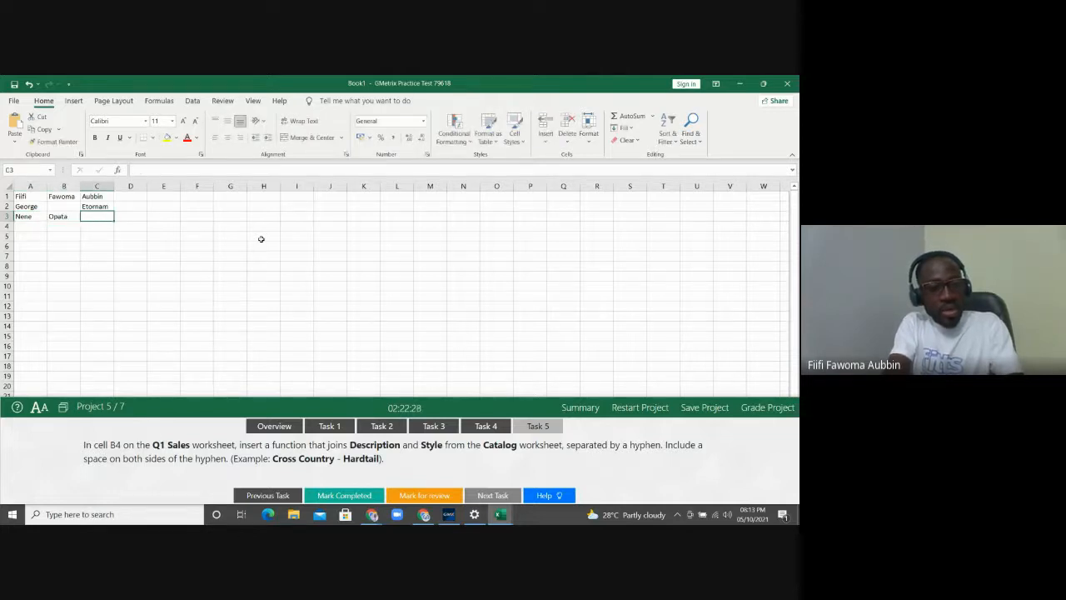
key(Return)
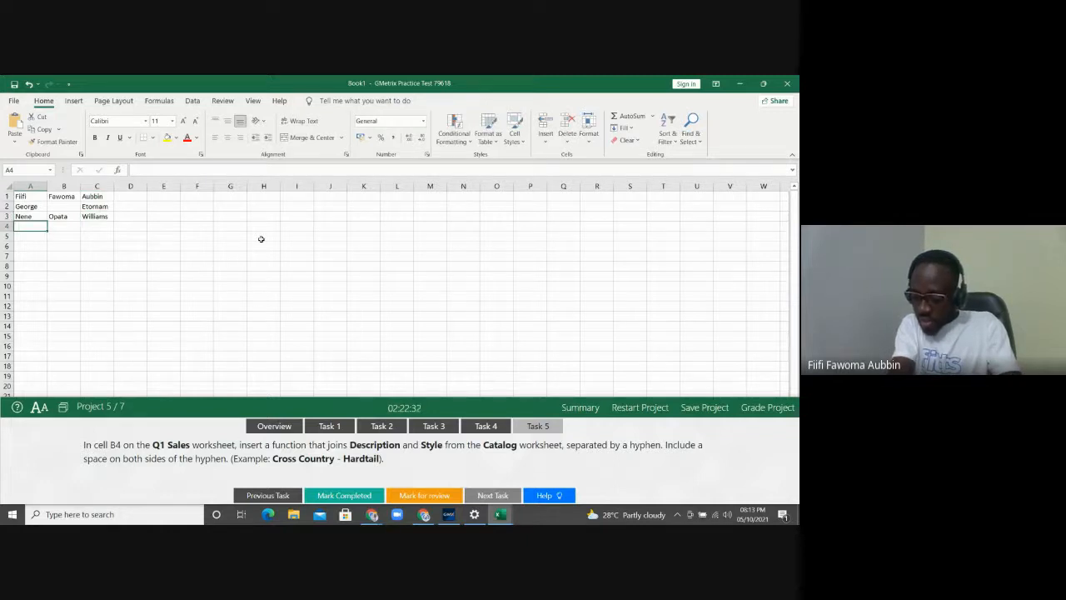
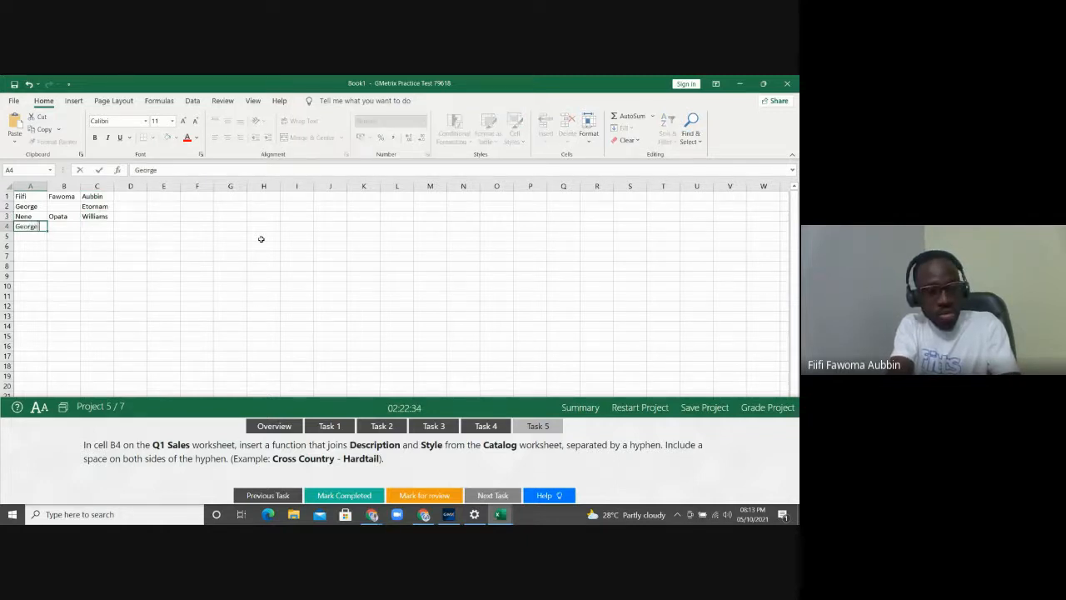
Enter the fourth person's first, middle and last names in A4:C4
key(Tab)
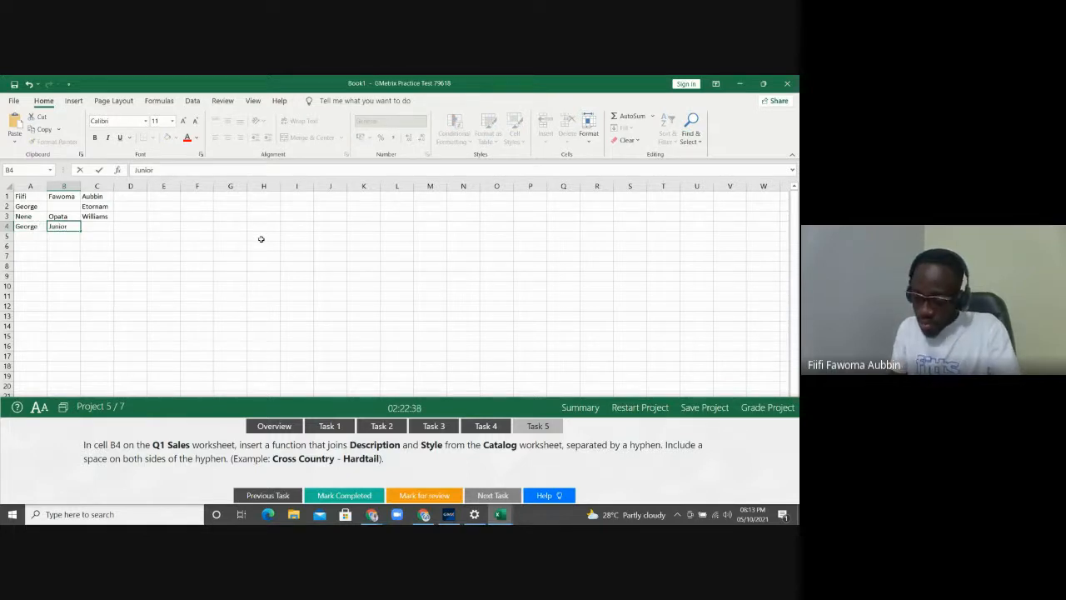
key(Tab)
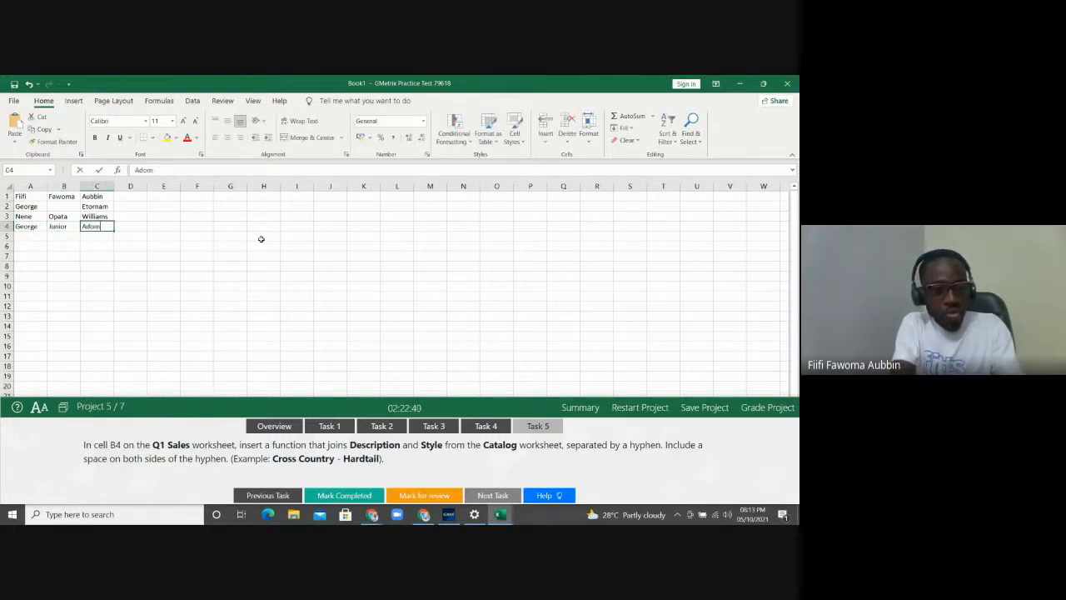
key(Tab)
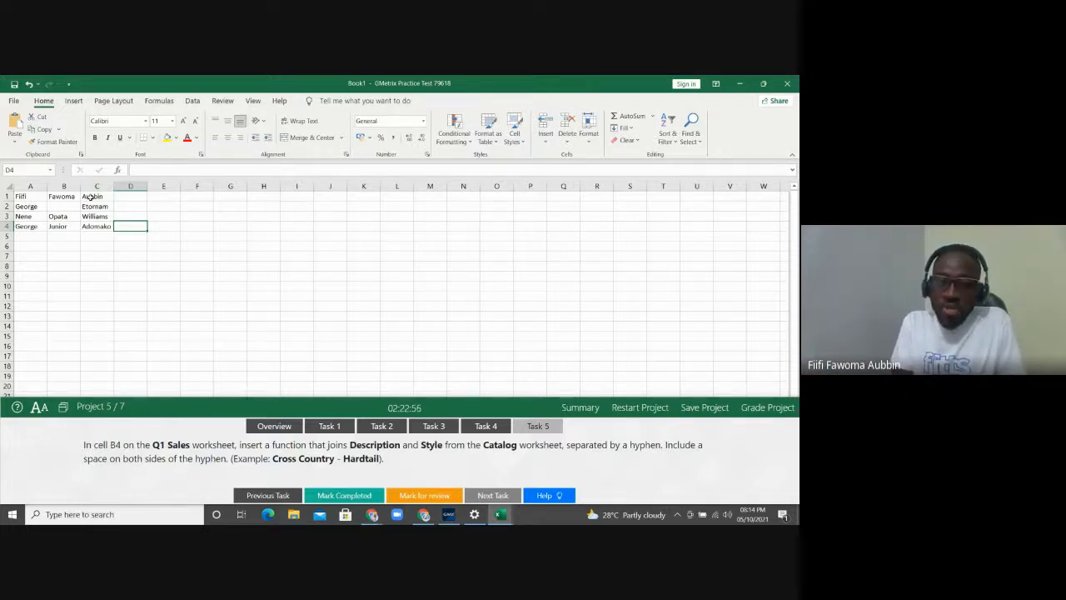
Select cell E1 and bring up the Insert Function dialog from the Formulas tab
click(168, 193)
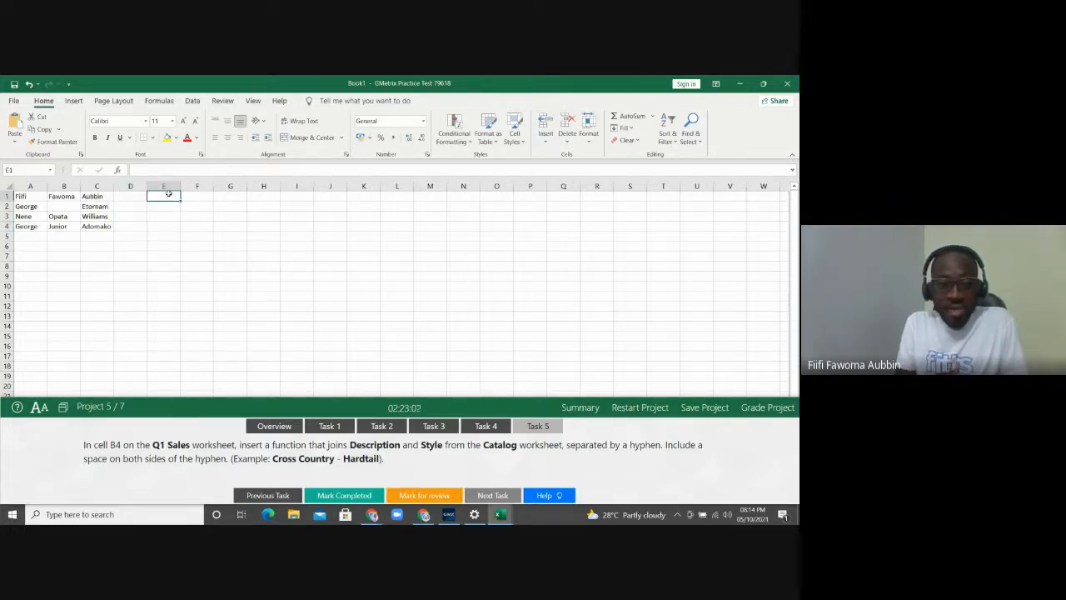
click(76, 102)
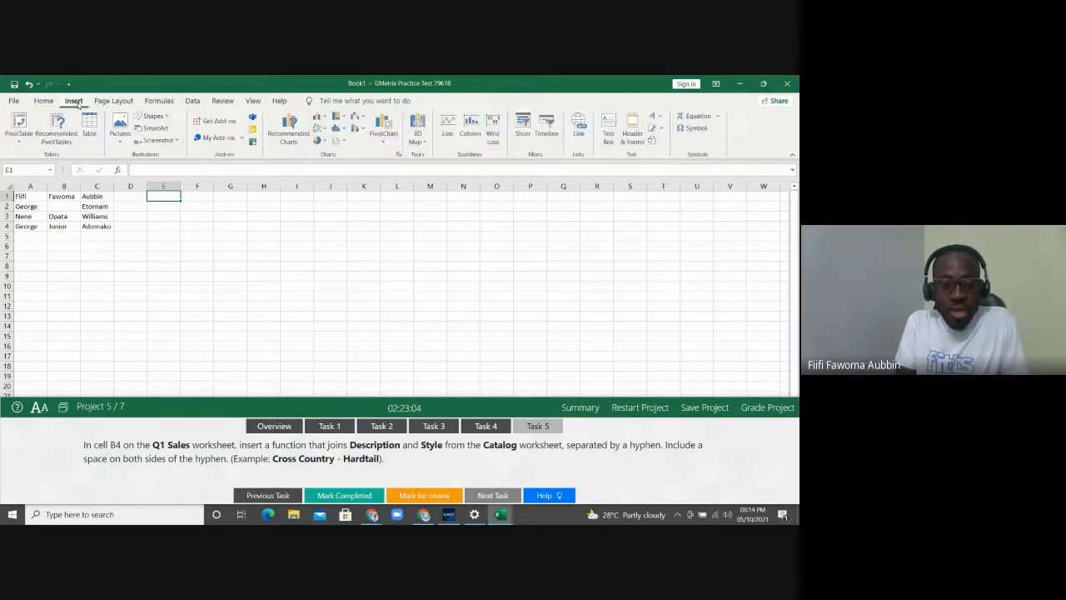
click(158, 101)
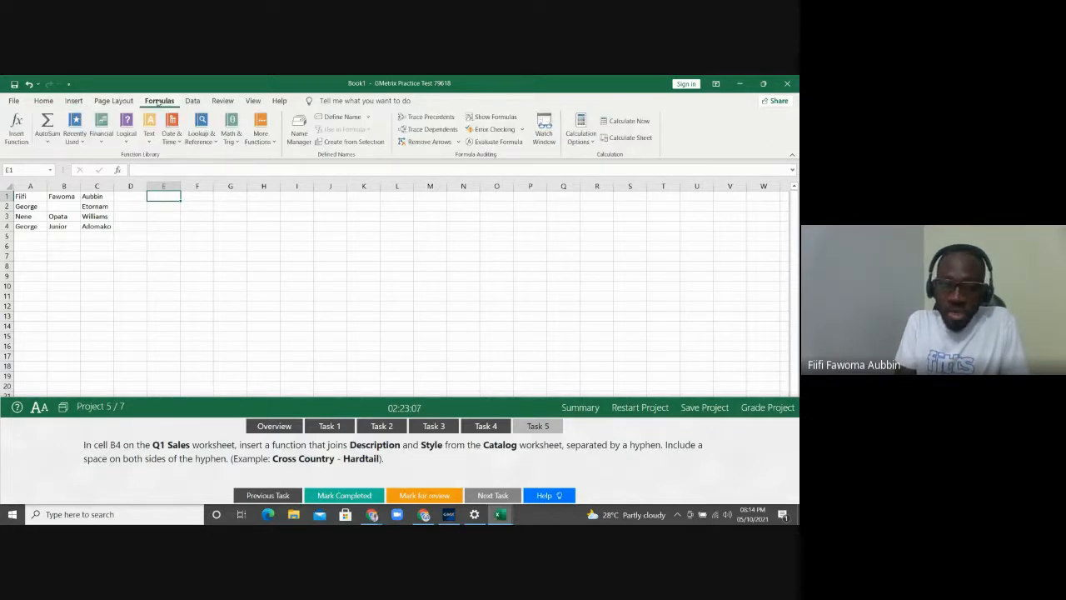
click(16, 129)
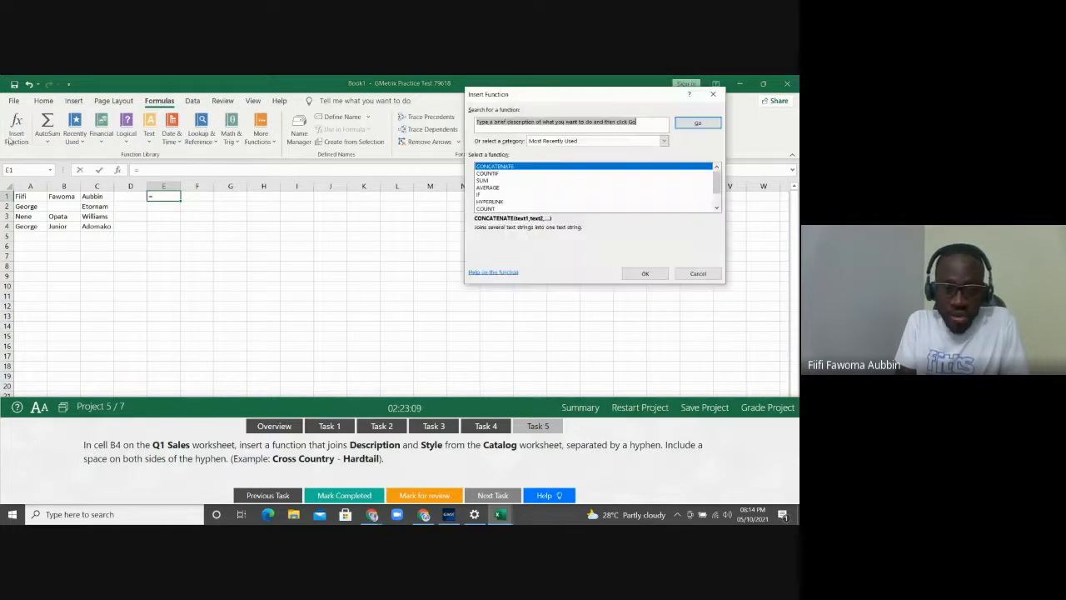
Choose CONCATENATE and fill its arguments with cells A1, B1 and C1
double_click(525, 167)
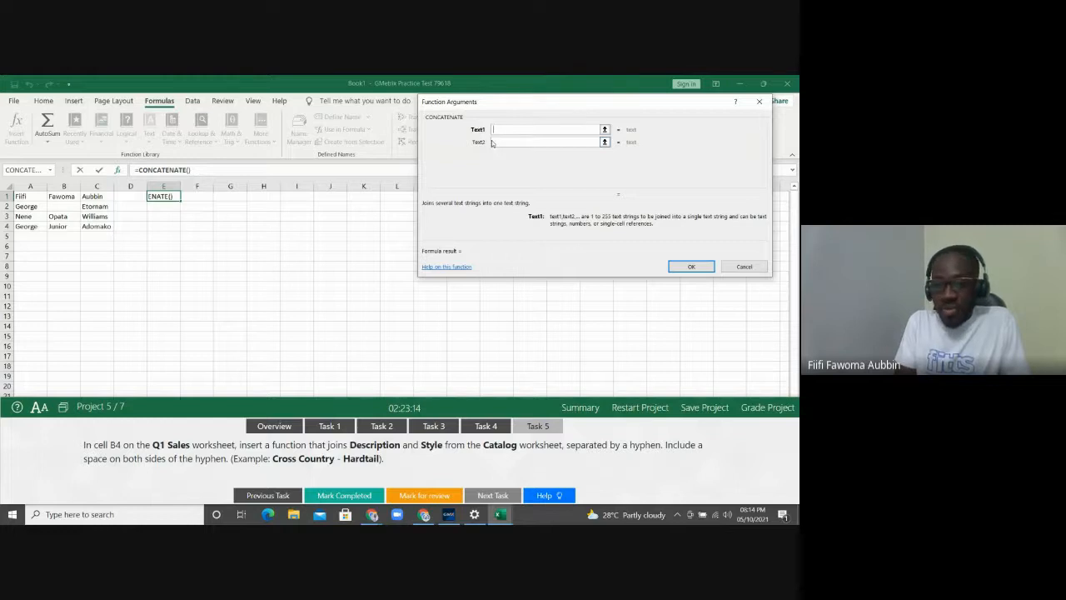
click(32, 197)
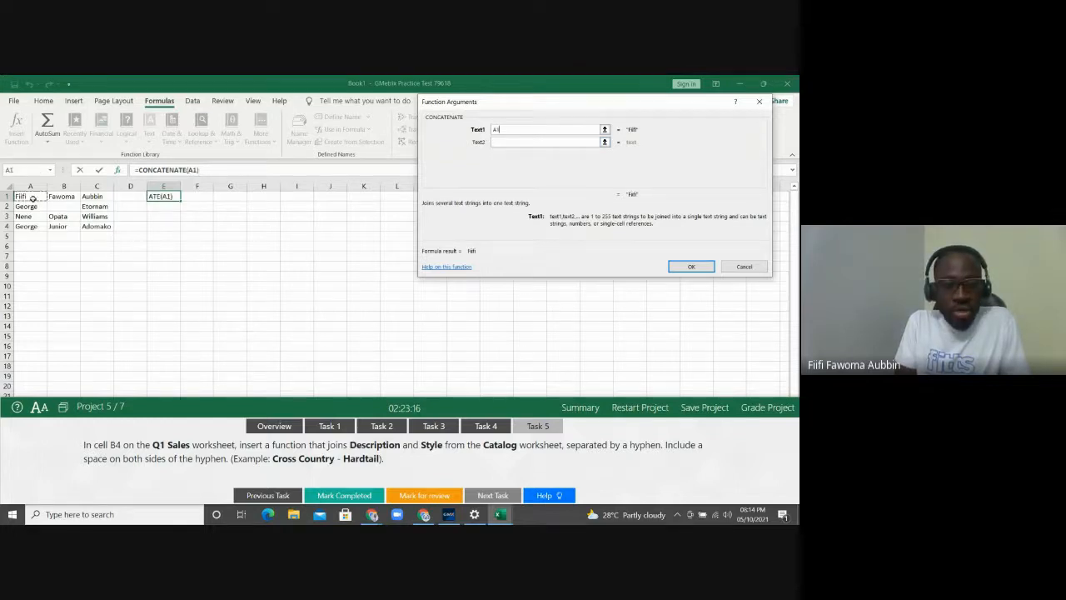
click(495, 142)
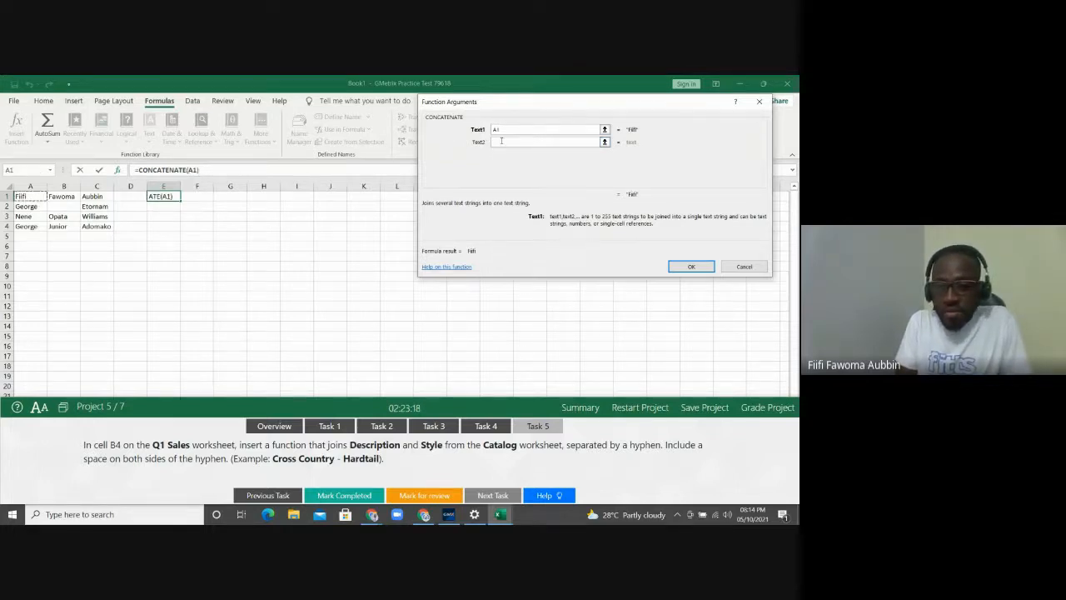
click(502, 140)
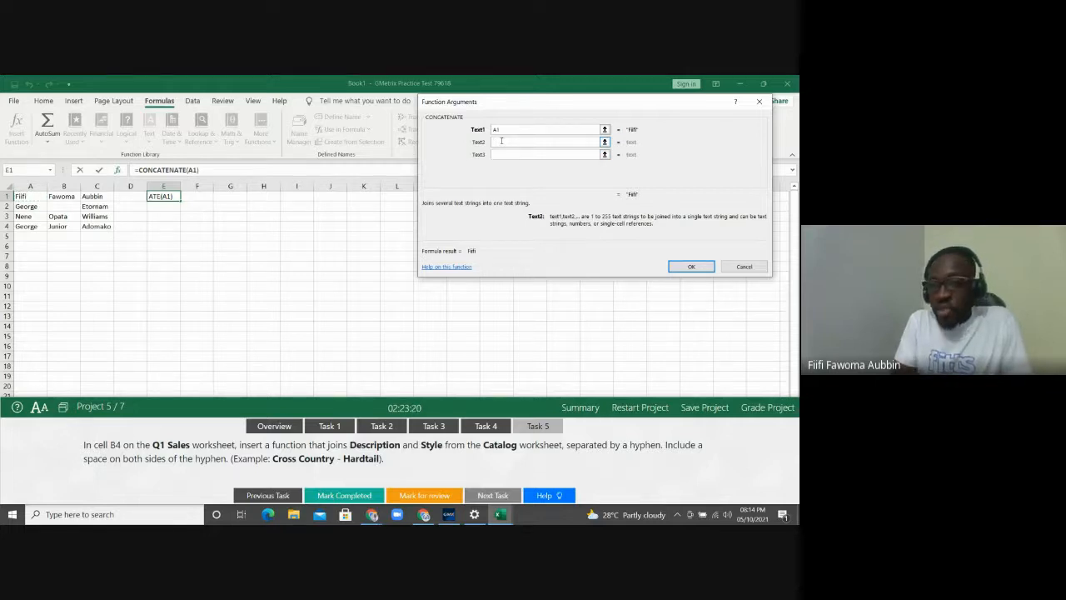
click(63, 196)
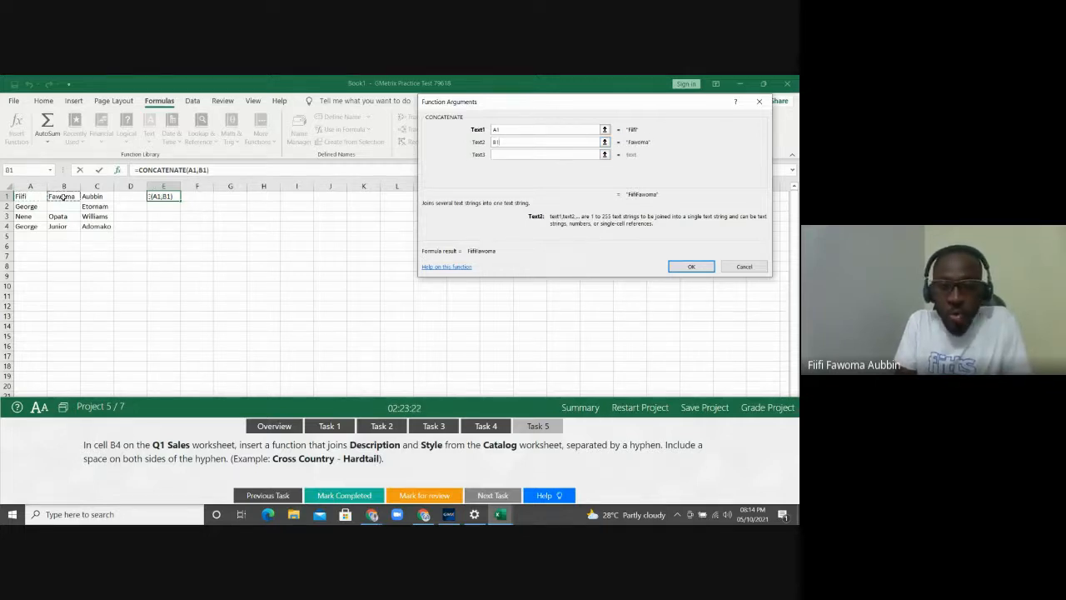
click(500, 155)
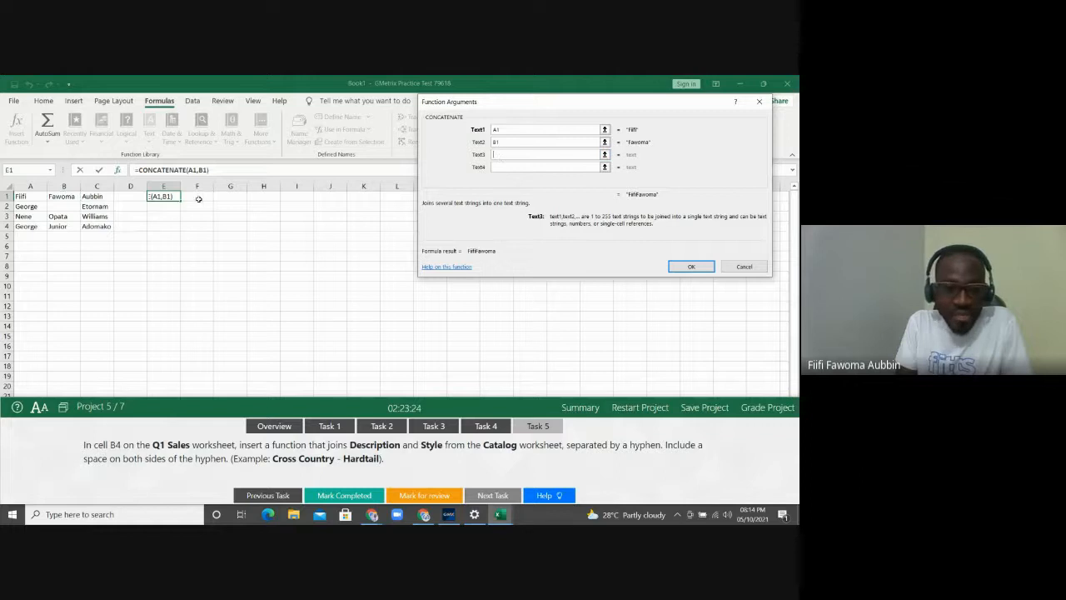
click(101, 196)
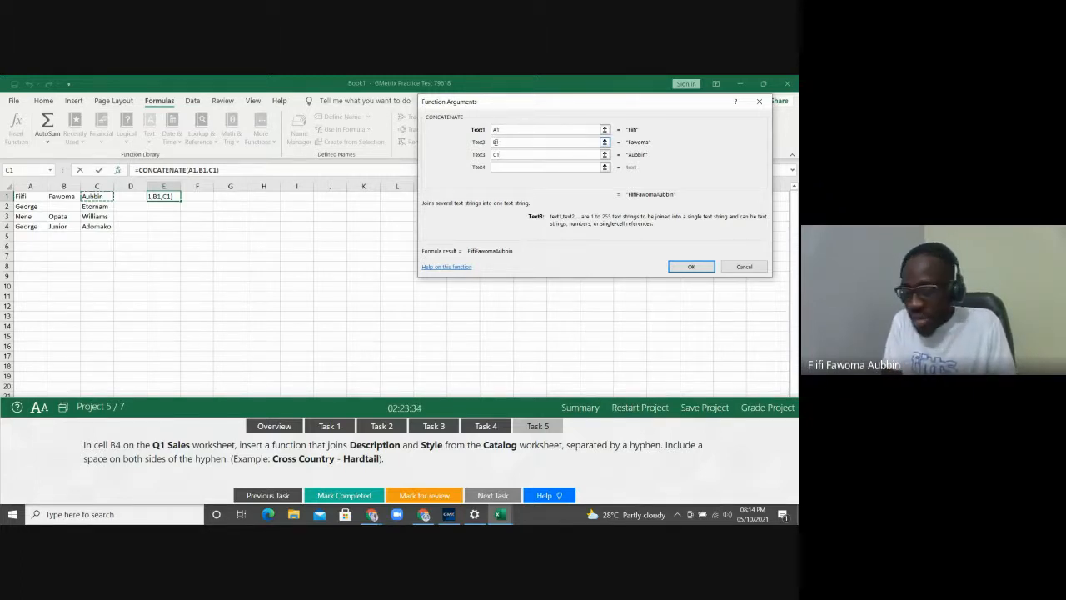
Rework the arguments to A1, " ", B1, " ", C1 so spaces separate the names, then confirm
drag(501, 142, 491, 147)
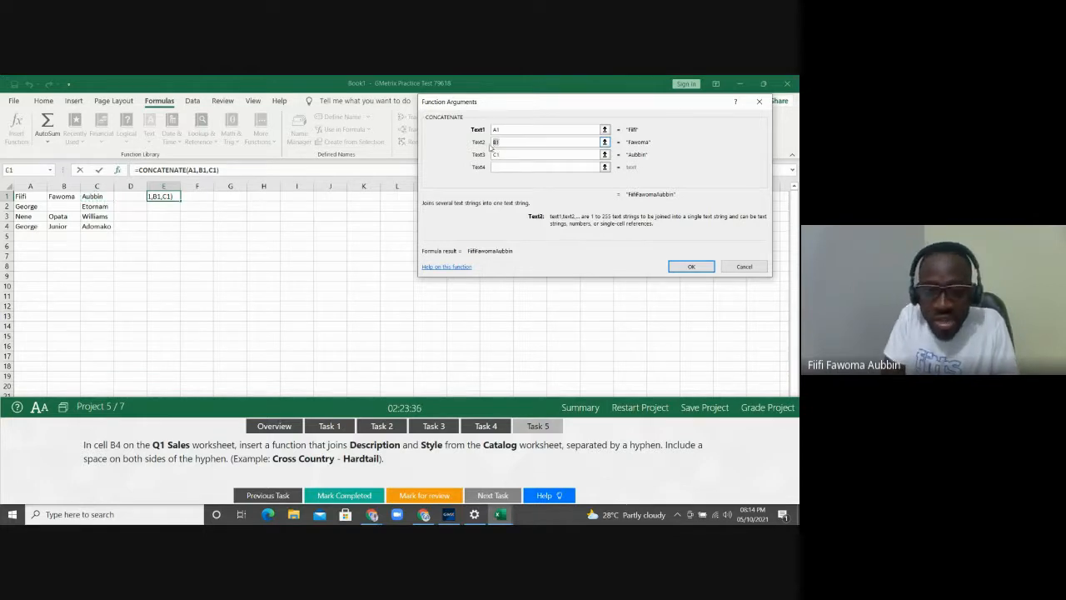
key(BackSpace)
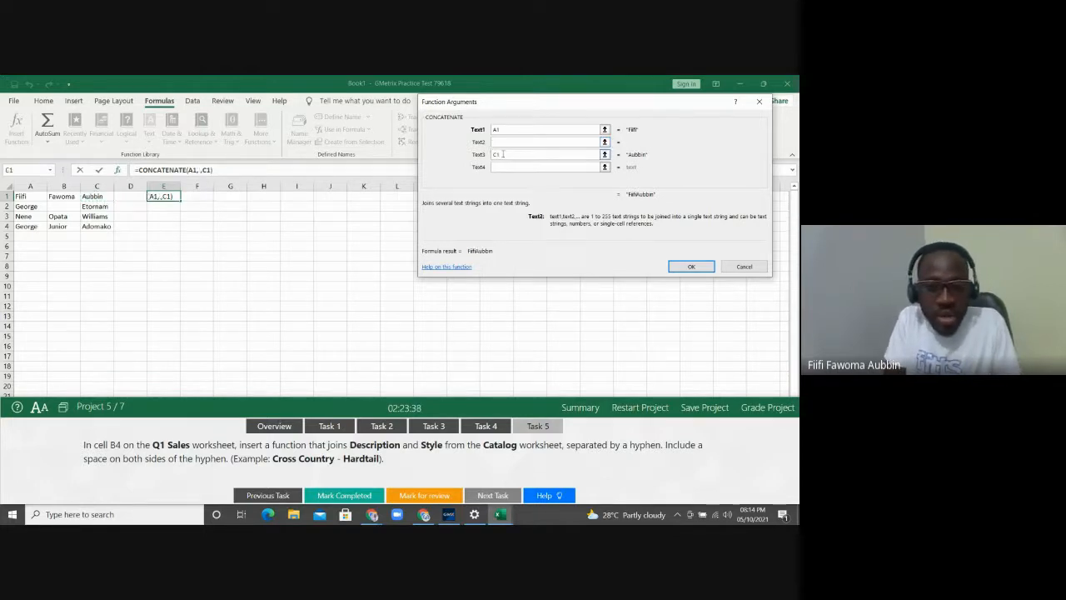
text(" ")
key(Tab)
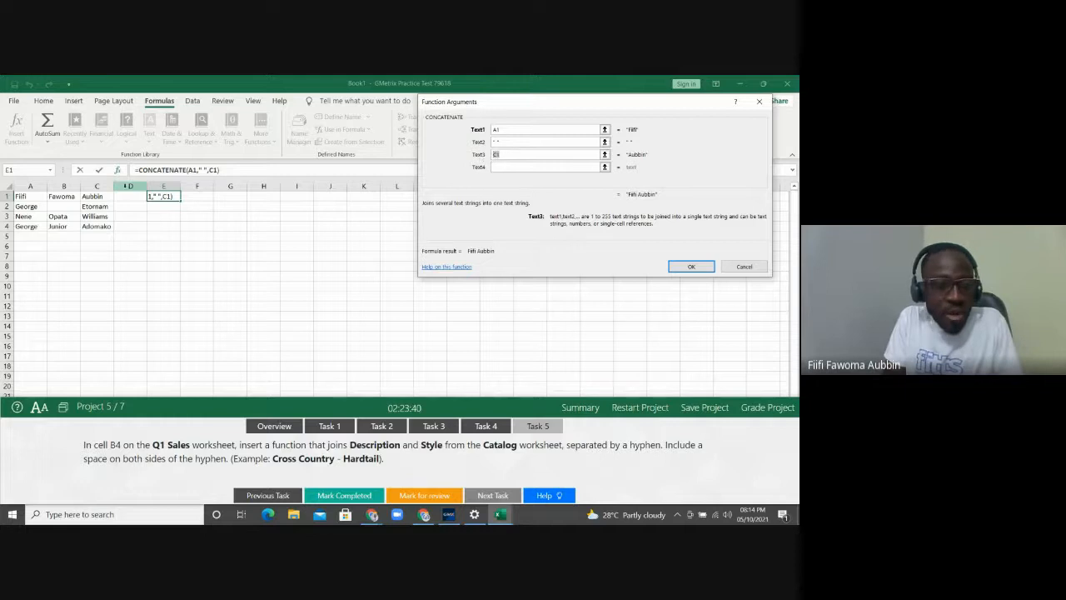
click(63, 197)
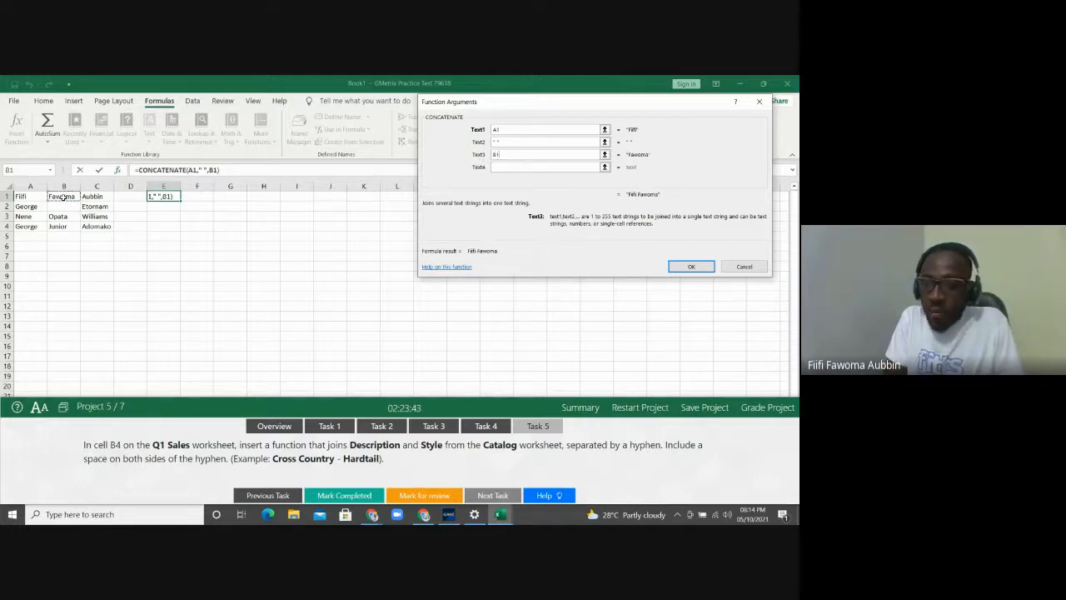
click(505, 166)
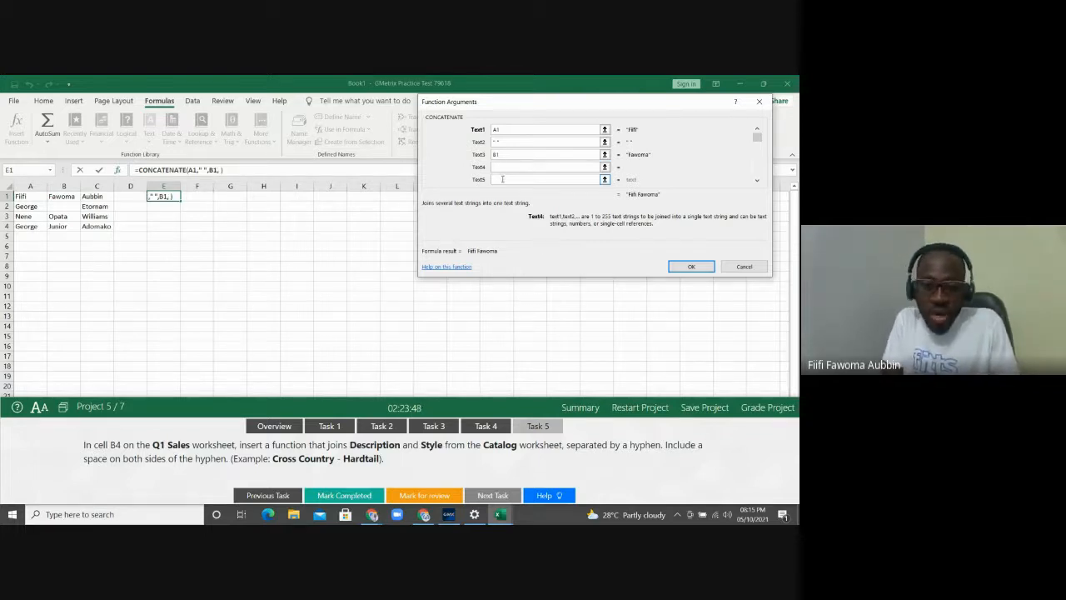
click(503, 178)
click(101, 197)
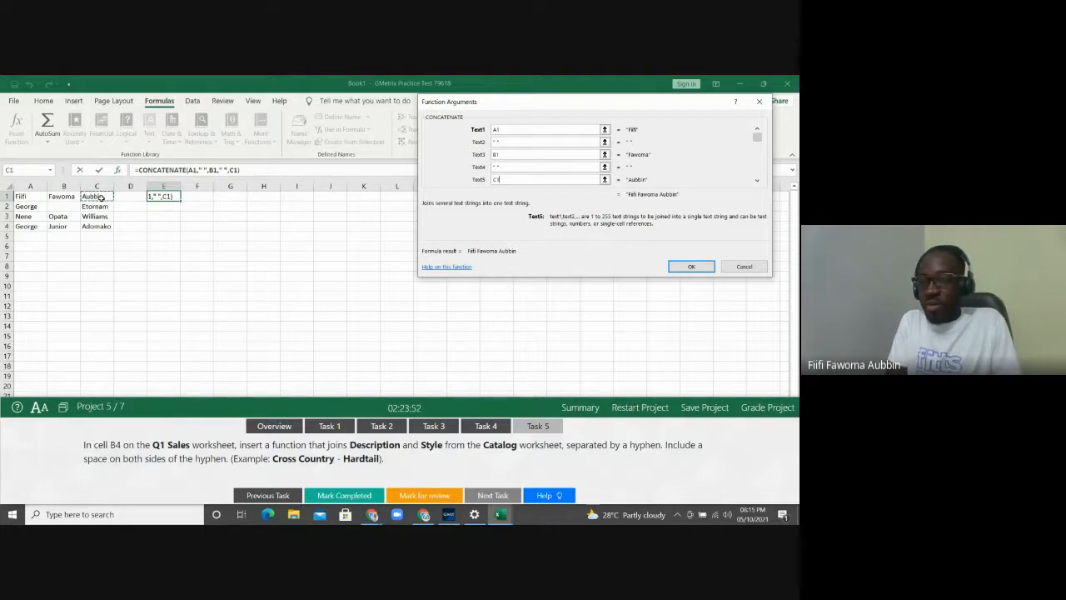
click(683, 267)
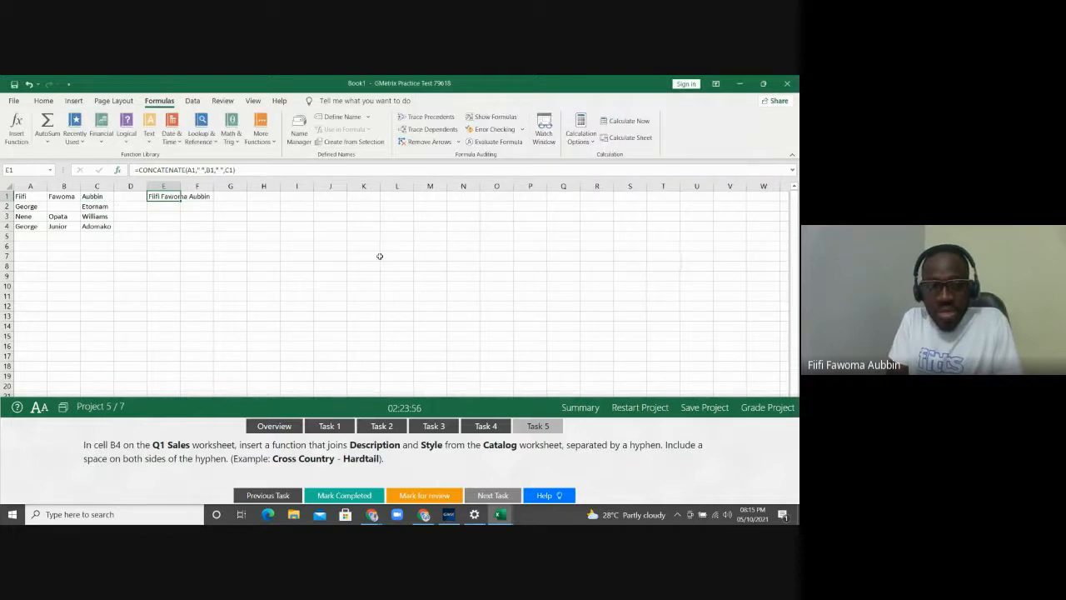
Fill the CONCATENATE formula from E1 down to E4 and autofit column E's width
double_click(178, 186)
drag(212, 201, 210, 223)
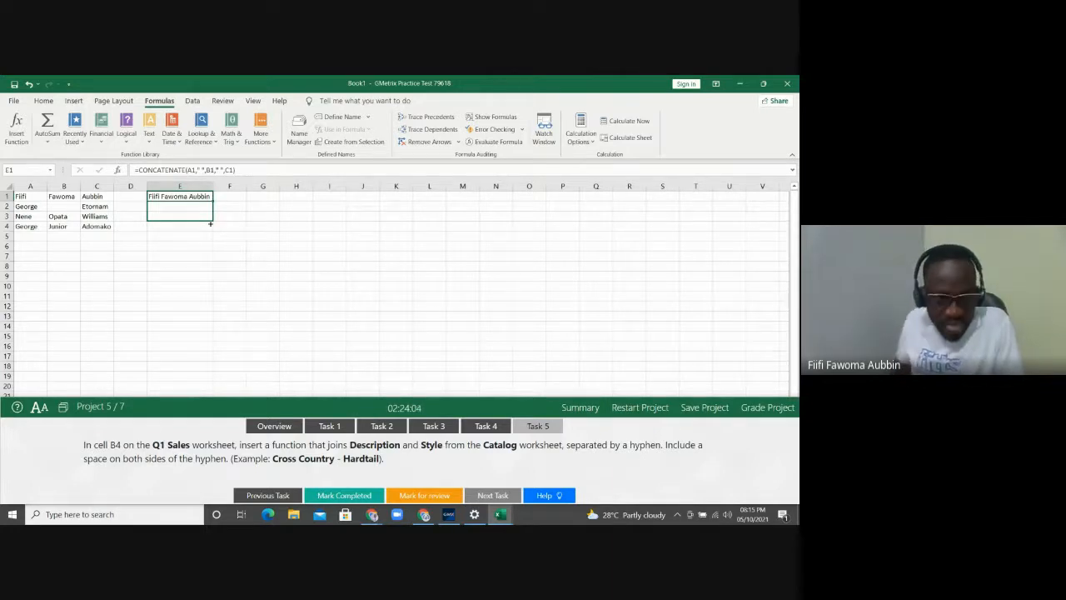
drag(210, 223, 210, 227)
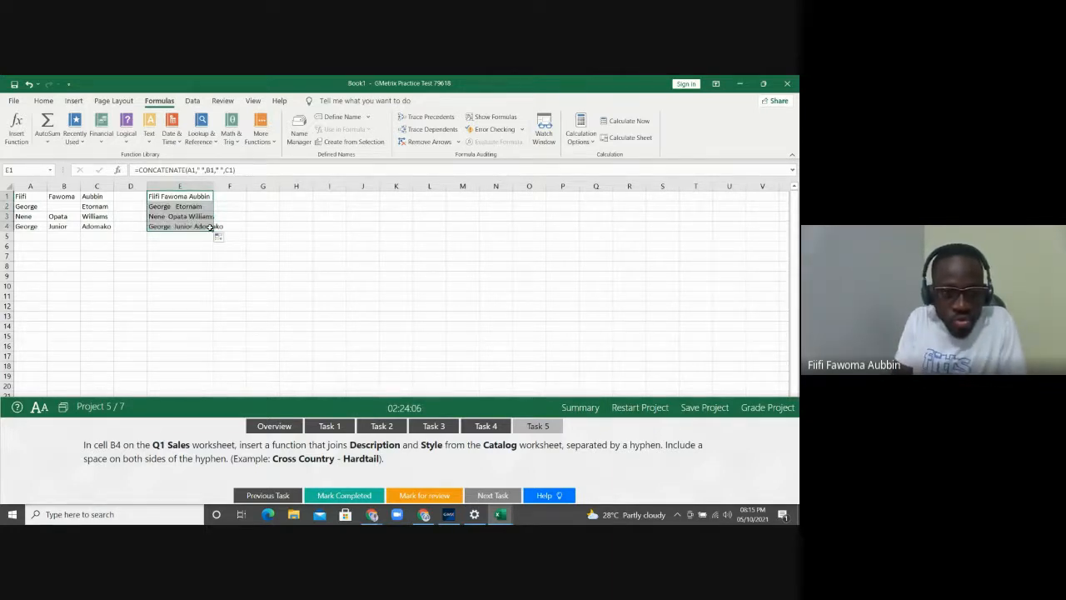
double_click(212, 189)
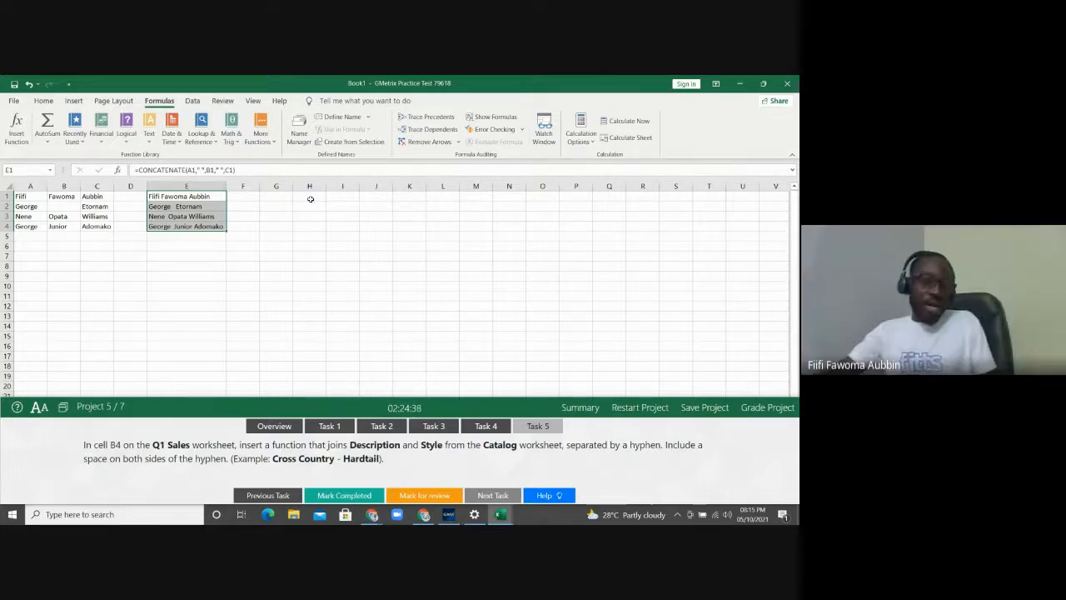
Close Book1, grade BikeSales with all five tasks correct, and advance to RockCrawlingTrails
click(787, 83)
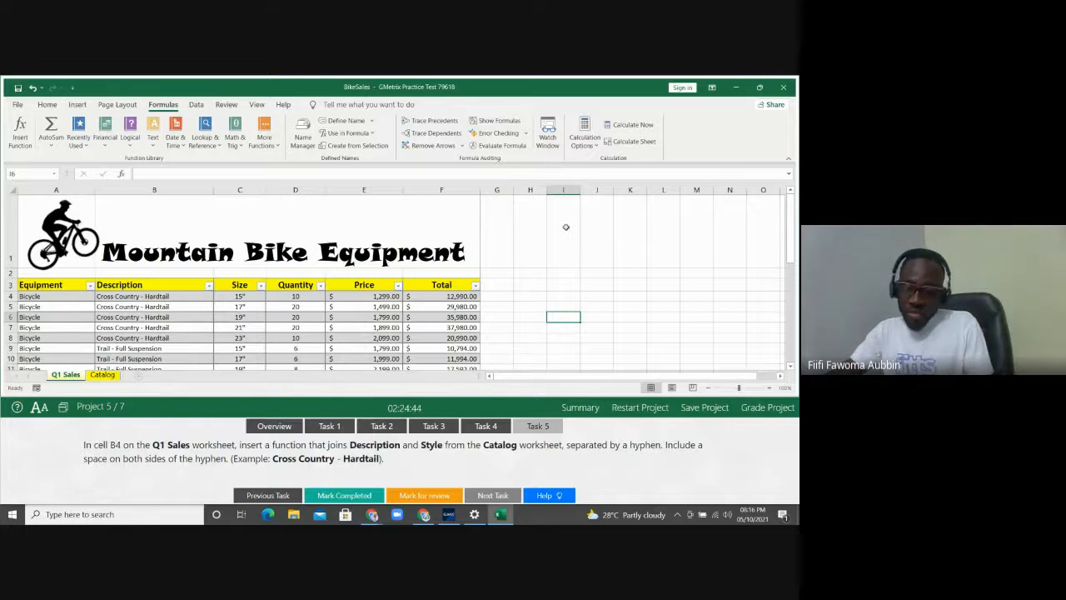
click(745, 410)
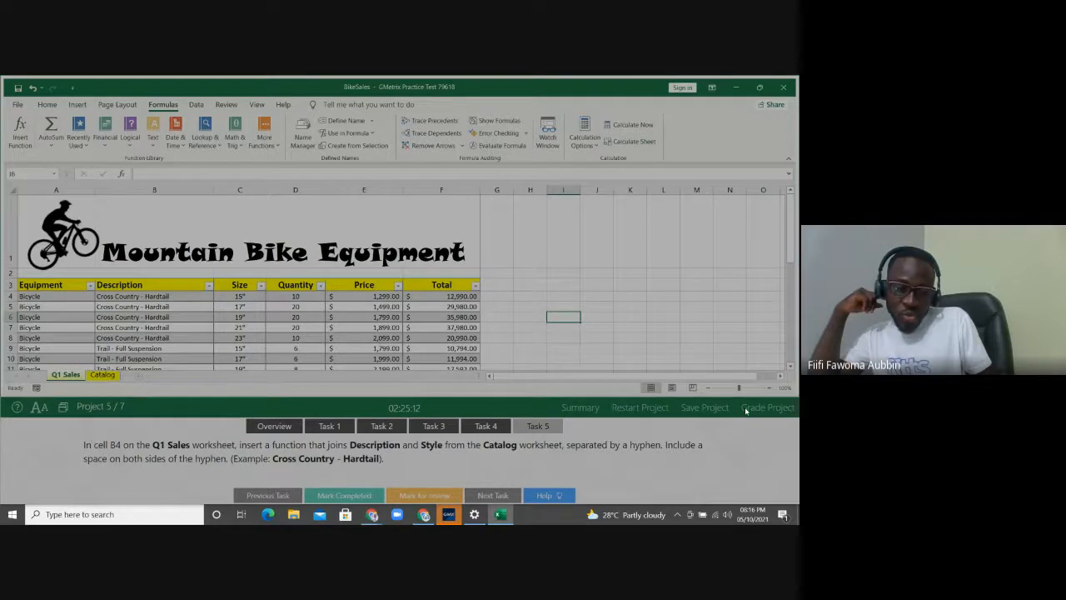
click(745, 408)
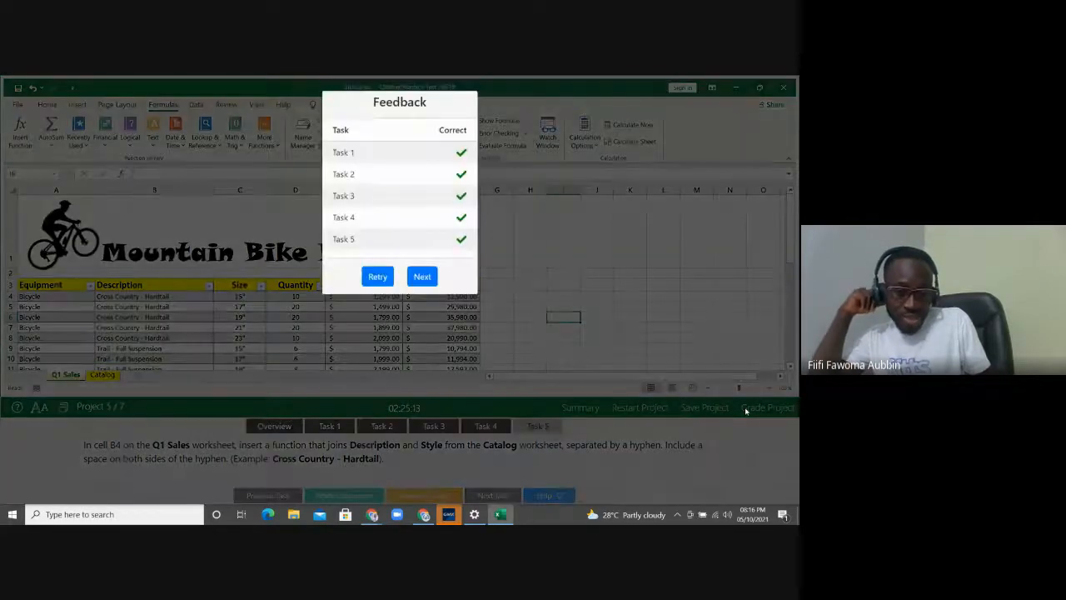
click(423, 277)
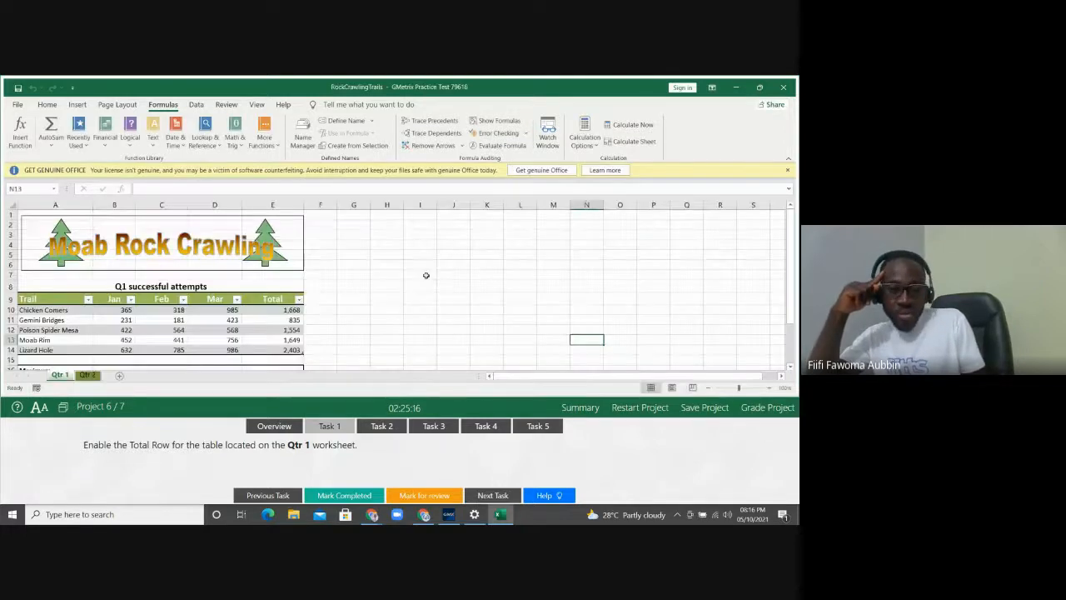
Dismiss the Office licence banner and save and exit the practice test locally
click(789, 170)
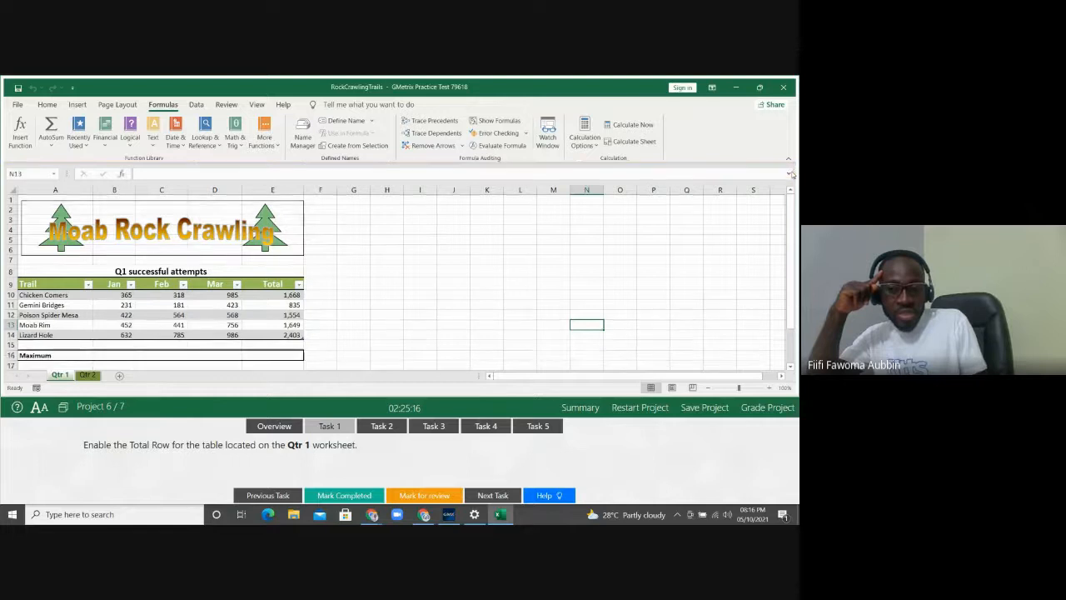
click(704, 408)
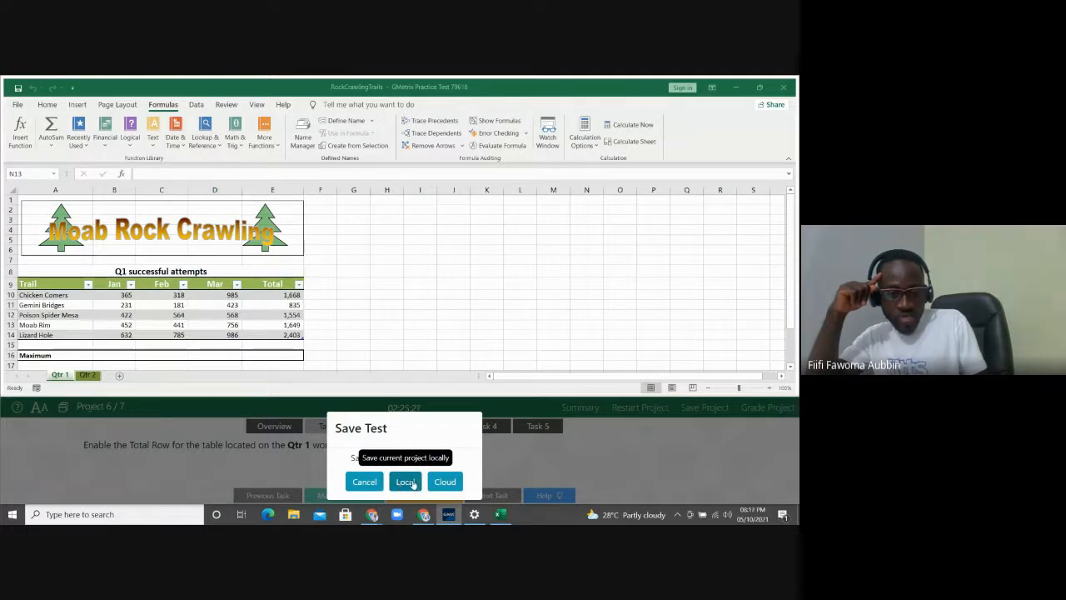
click(405, 481)
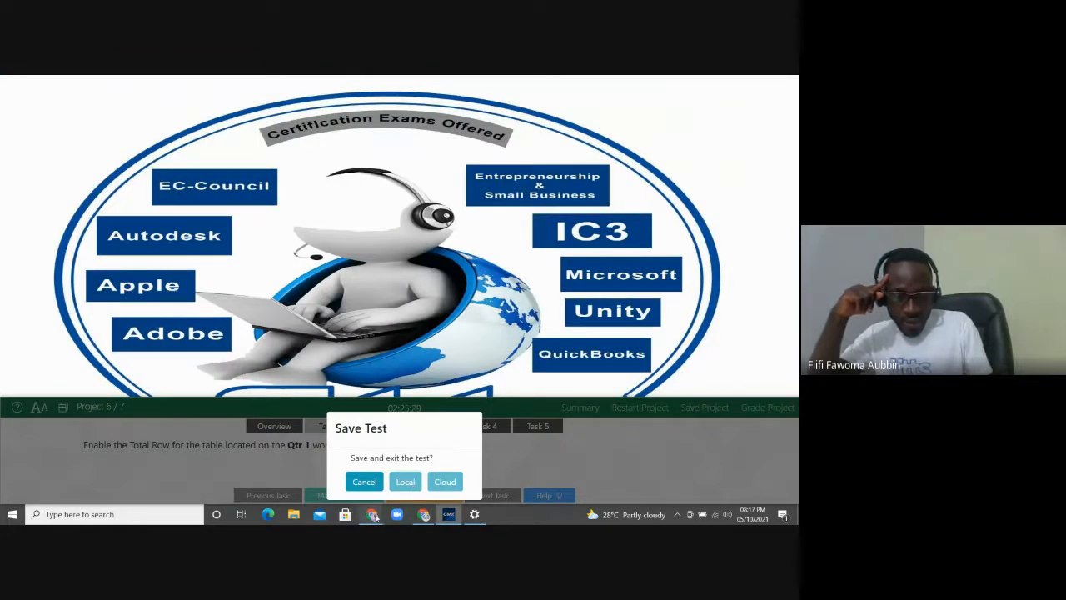
Return to the video meeting window and stop sharing the screen
mouse_move(381, 510)
click(407, 483)
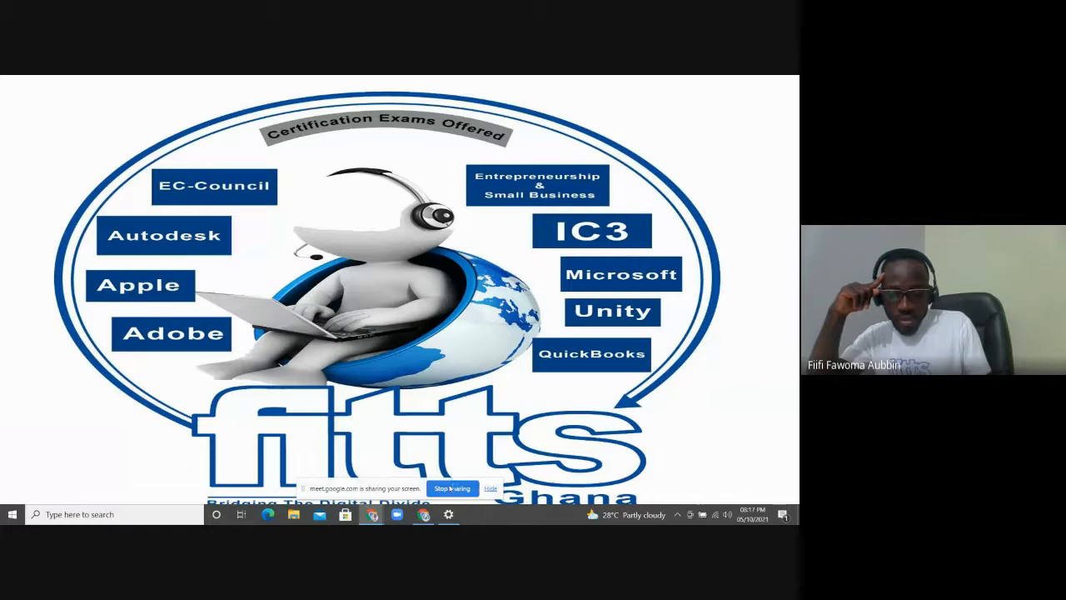
click(450, 489)
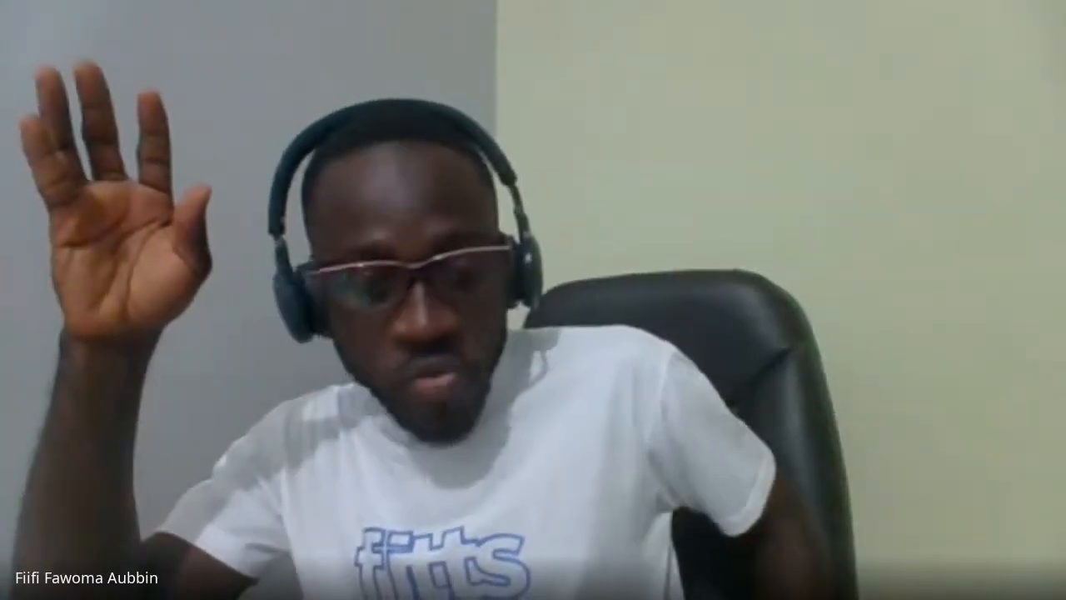